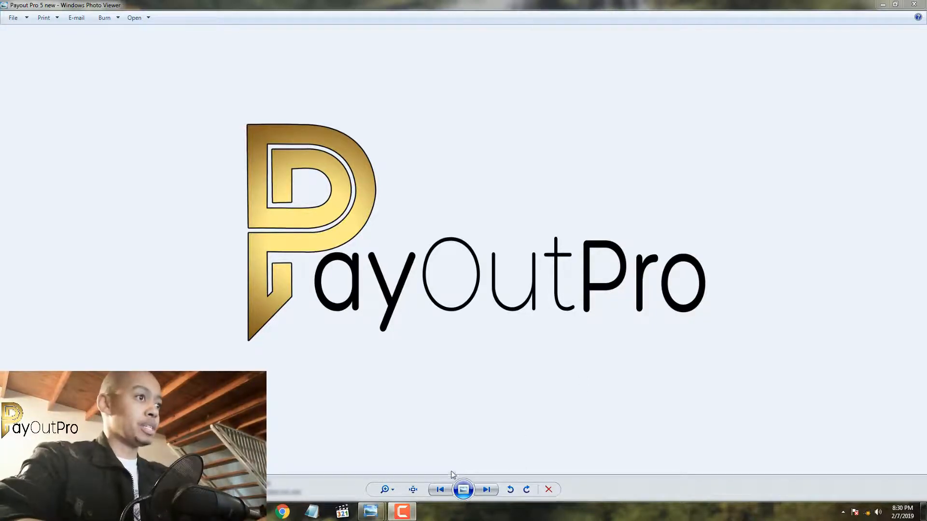
Bring up the FB Promo Poster image as the design reference and switch to Photoshop
{"action": "mouse_move", "coordinate": [370, 512]}
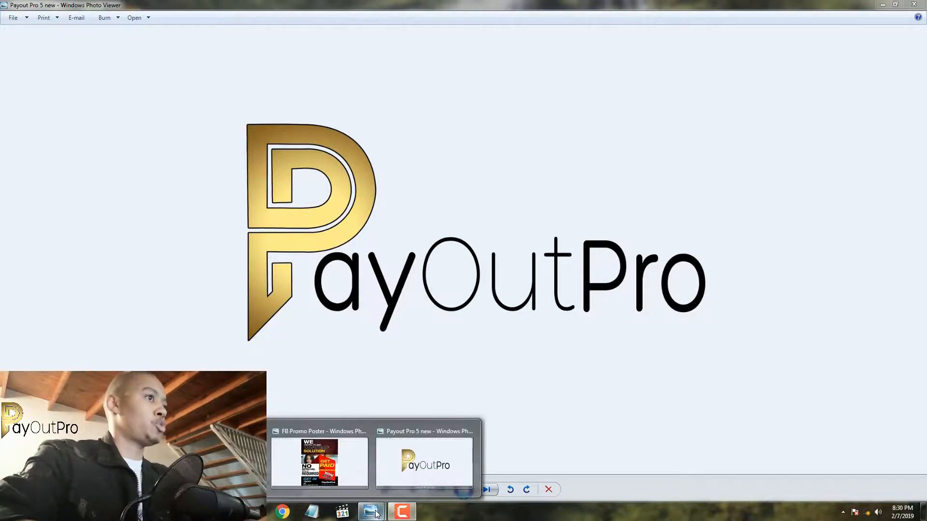
{"action": "left_click", "coordinate": [357, 459]}
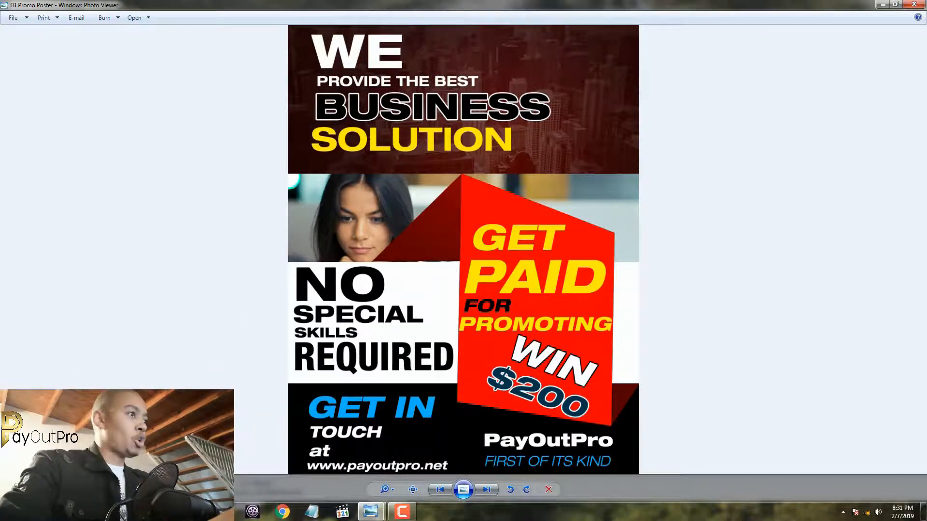
{"action": "left_click", "coordinate": [222, 512]}
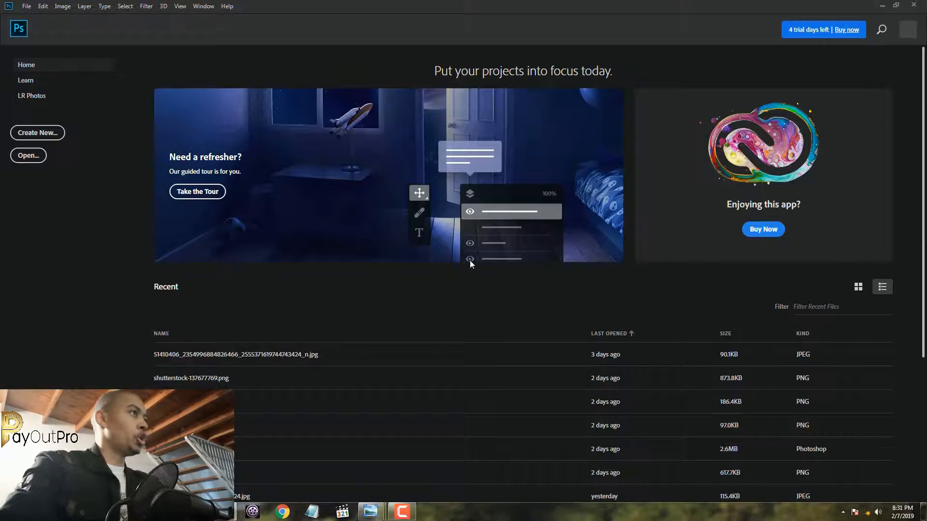
Create a new document 1500 px wide and 1920 px high at 300 pixels/inch in RGB Color with a white background
{"action": "left_click", "coordinate": [35, 137]}
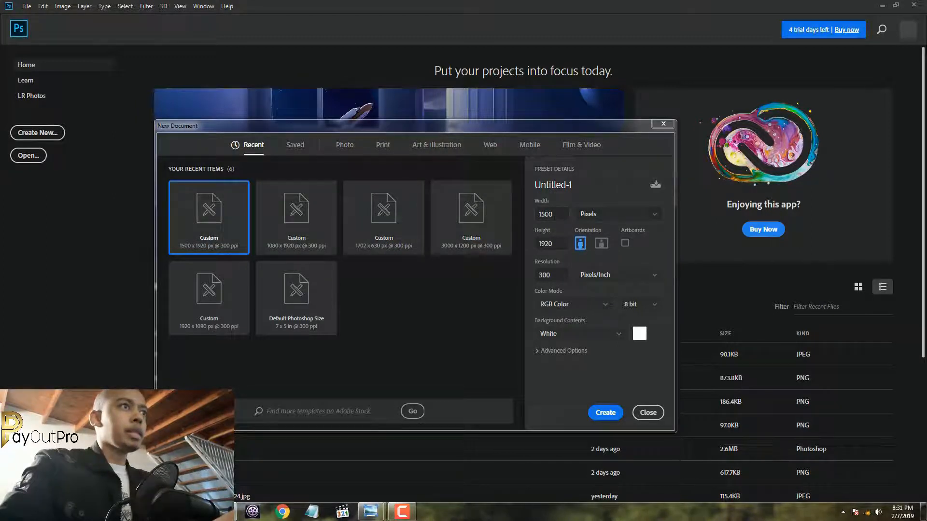
{"action": "double_click", "coordinate": [558, 213]}
{"action": "left_click", "coordinate": [561, 214]}
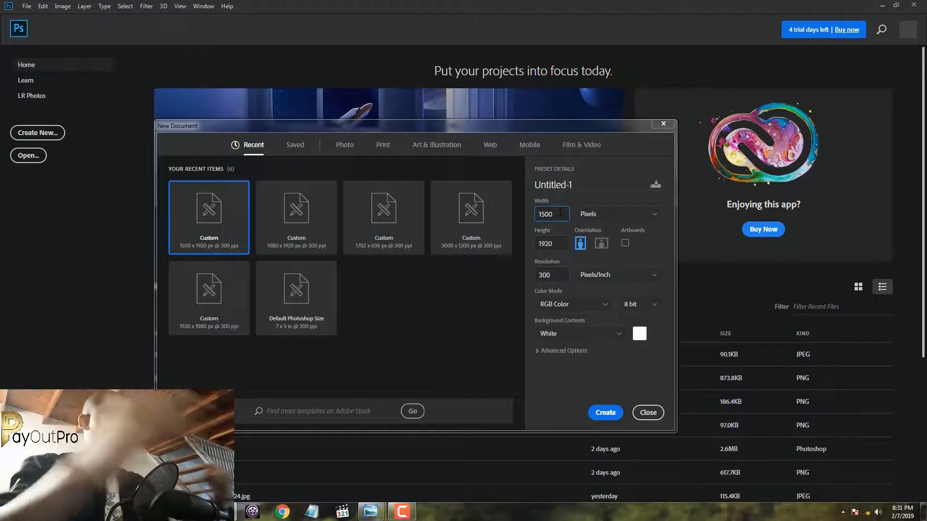
{"action": "left_click_drag", "start_coordinate": [556, 221], "coordinate": [536, 222]}
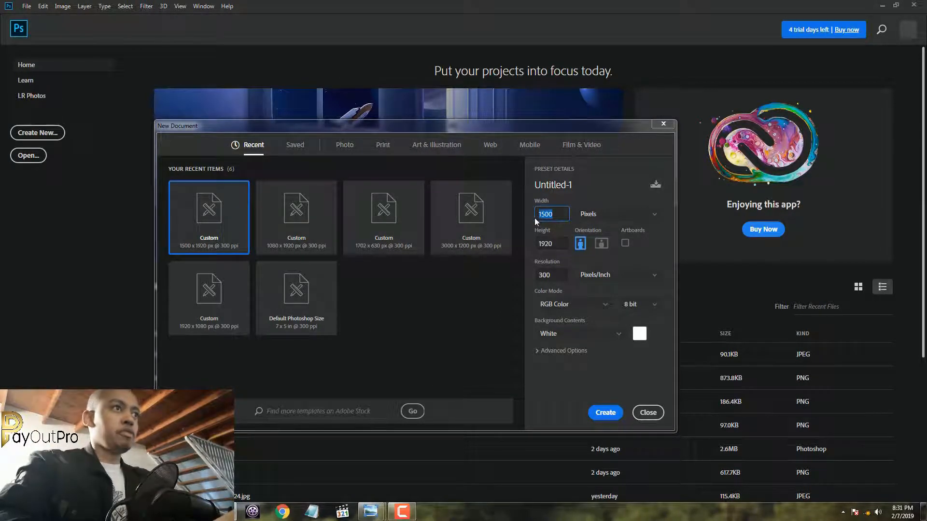
{"action": "left_click", "coordinate": [557, 248]}
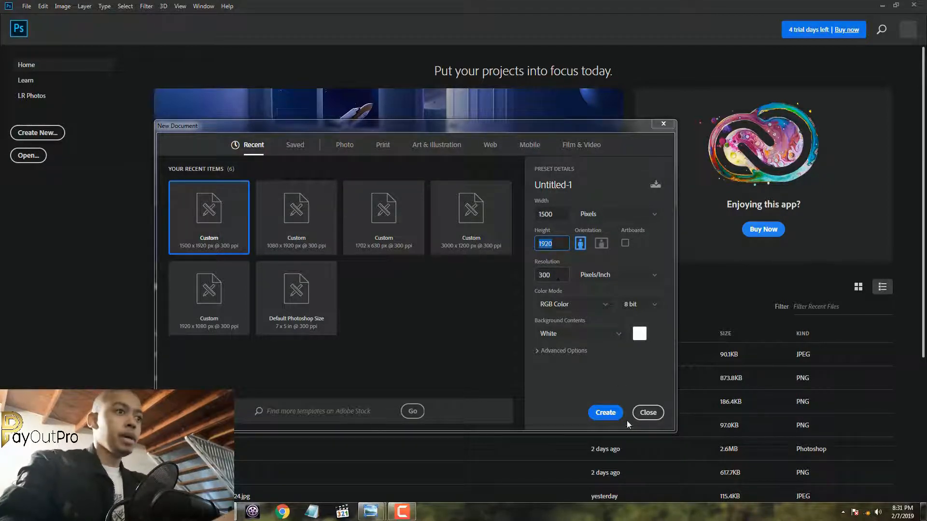
{"action": "left_click", "coordinate": [605, 413]}
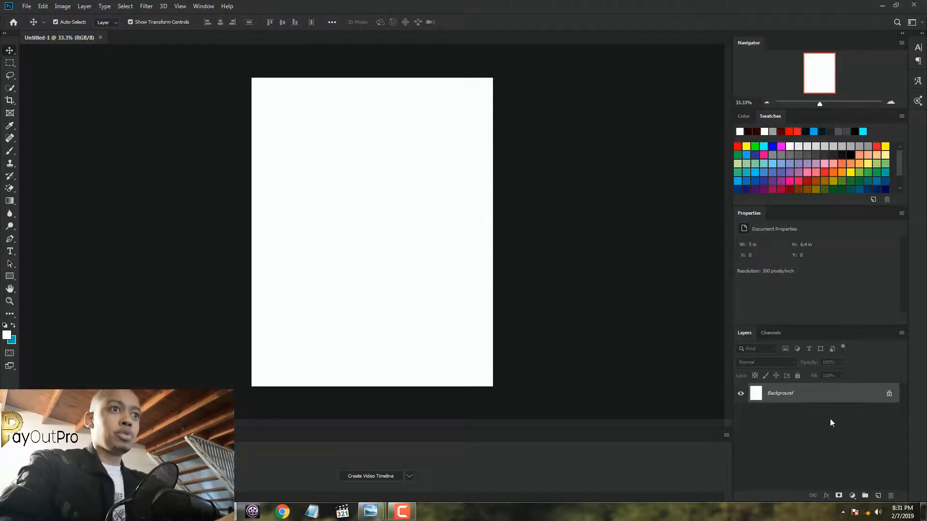
Convert the locked Background into a regular layer named Layer 0 and hide it
{"action": "double_click", "coordinate": [818, 393]}
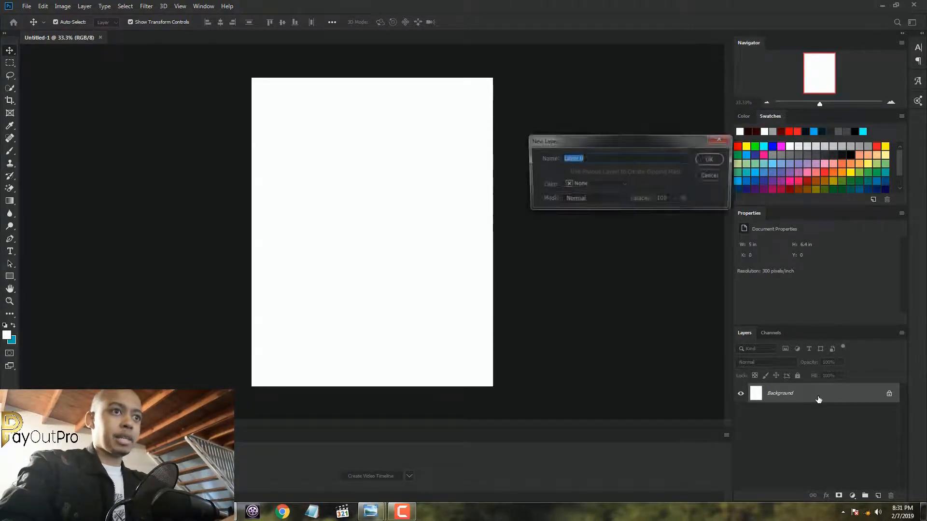
{"action": "left_click", "coordinate": [712, 159]}
{"action": "left_click", "coordinate": [742, 394]}
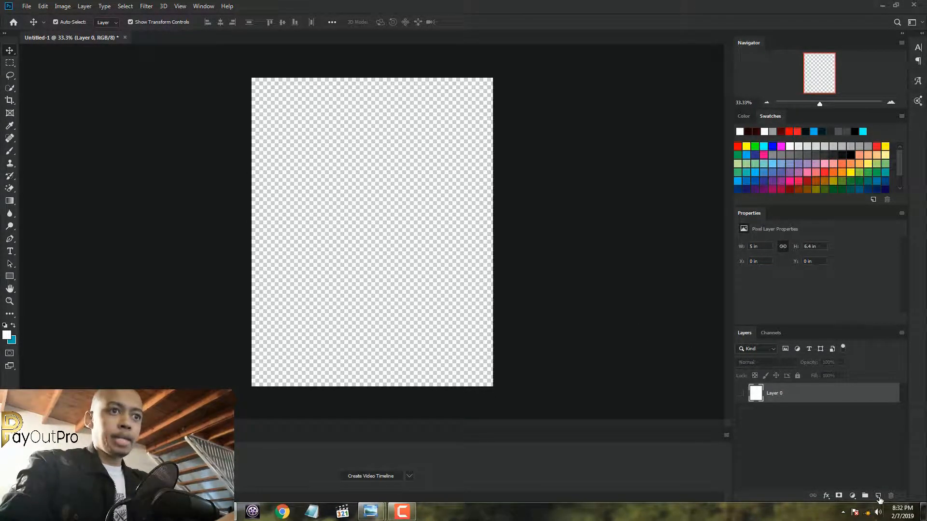
Add a new layer above Layer 0 and name it BLACK
{"action": "left_click", "coordinate": [878, 496]}
{"action": "double_click", "coordinate": [774, 394]}
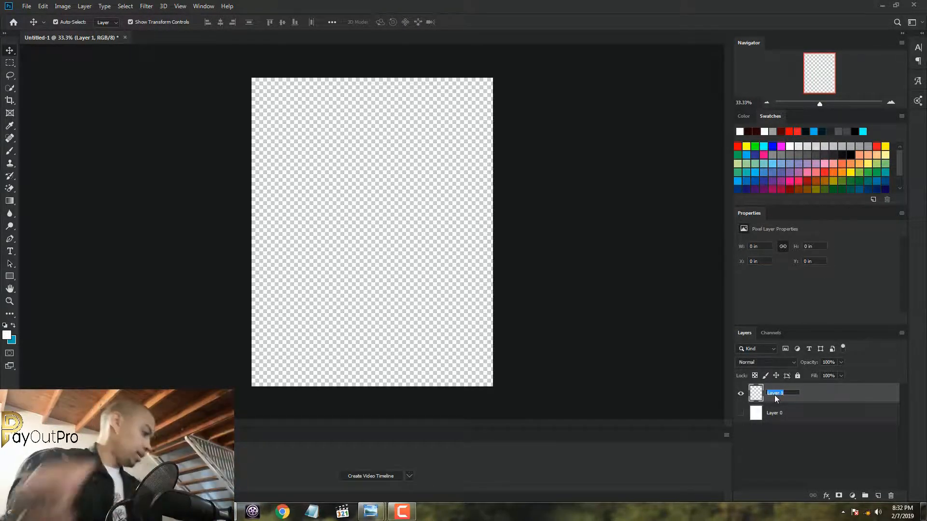
{"action": "type", "text": "BL"}
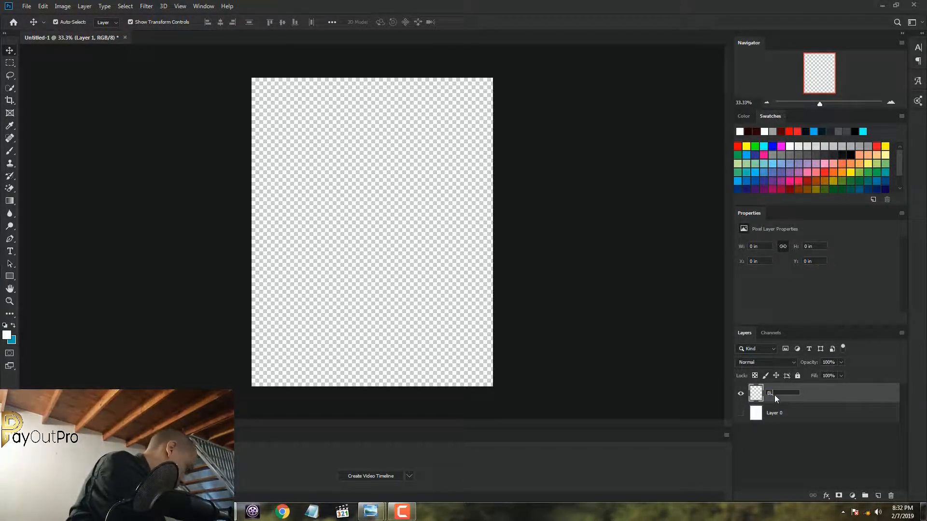
{"action": "type", "text": "ACK"}
{"action": "key", "text": "Return"}
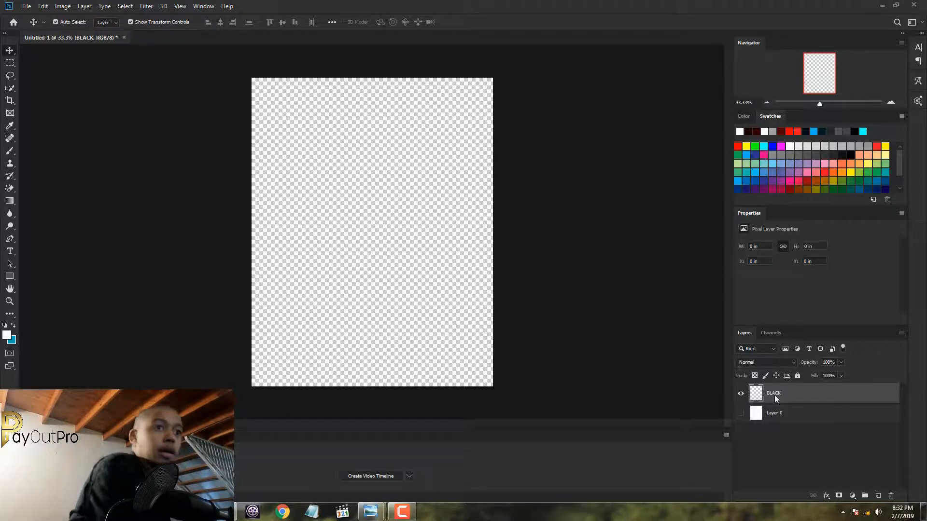
Draw a black rectangle about 1518 × 431 px across the bottom of the canvas on the BLACK layer
{"action": "left_click", "coordinate": [10, 278]}
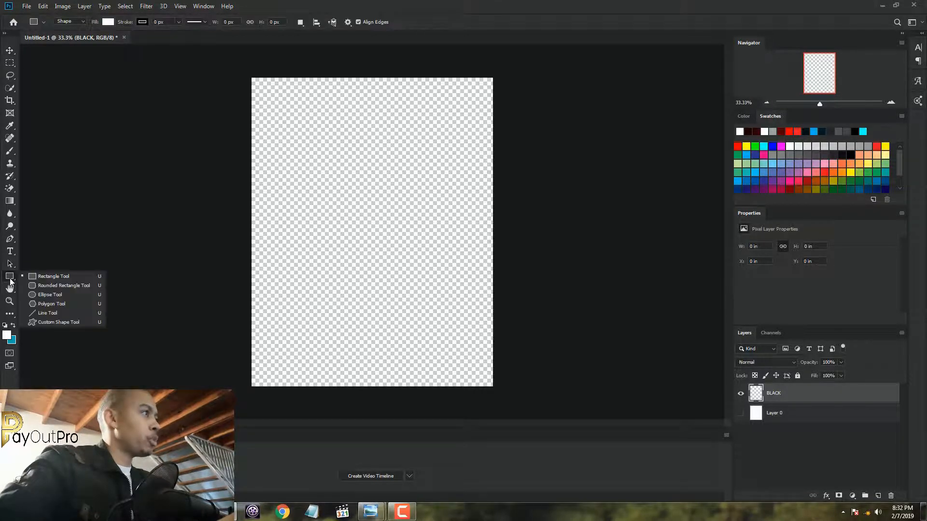
{"action": "left_click", "coordinate": [53, 276]}
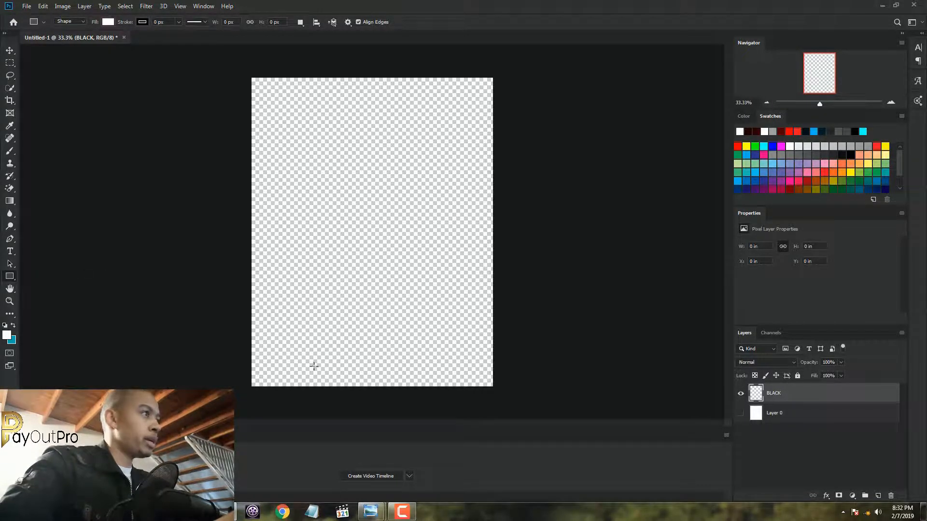
{"action": "left_click", "coordinate": [108, 22]}
{"action": "left_click", "coordinate": [71, 72]}
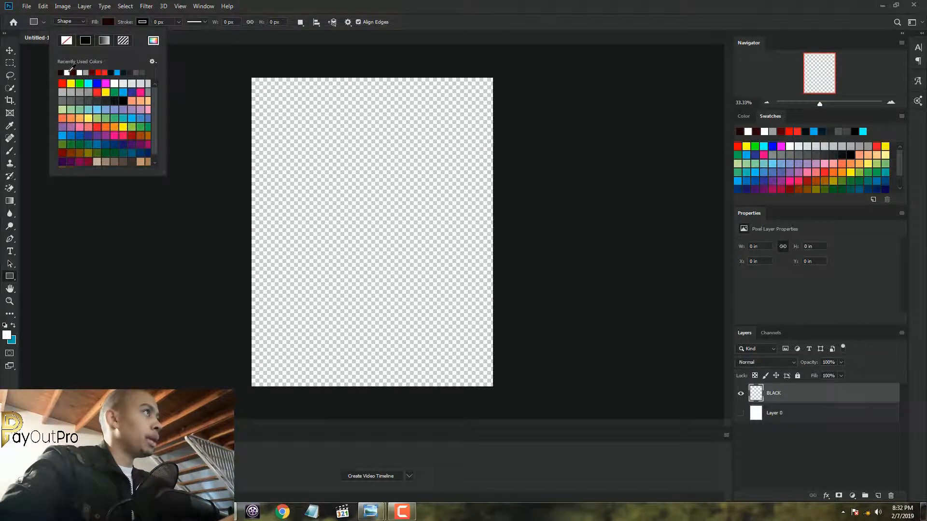
{"action": "left_click", "coordinate": [123, 101]}
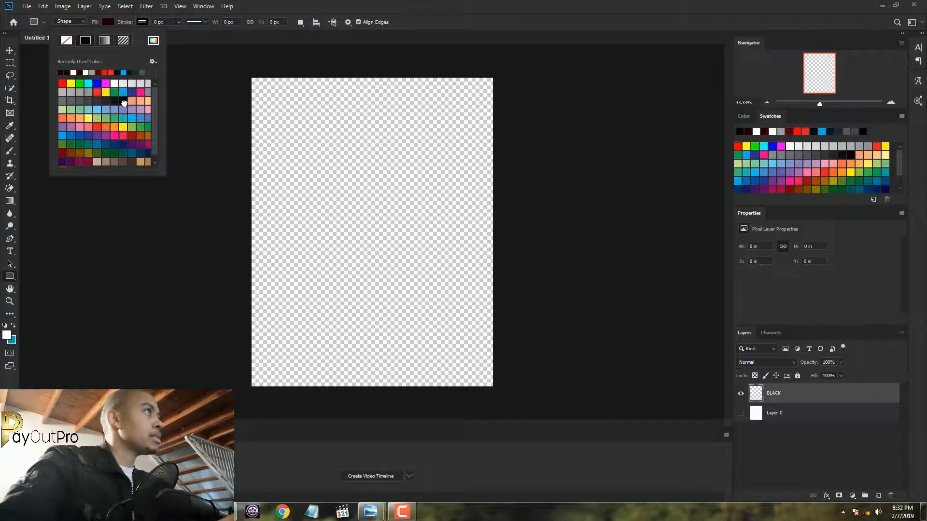
{"action": "left_click", "coordinate": [259, 3]}
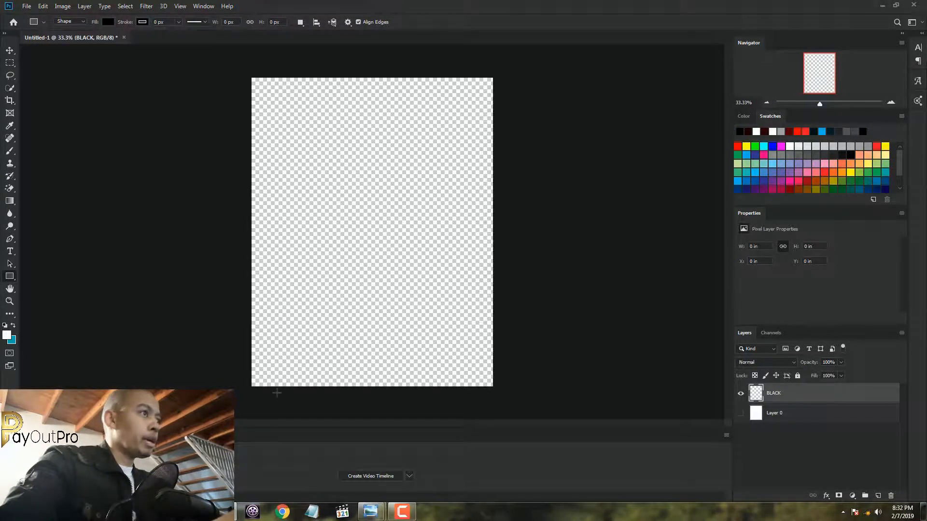
{"action": "scroll", "coordinate": [246, 416], "scroll_direction": "up", "scroll_amount": 7}
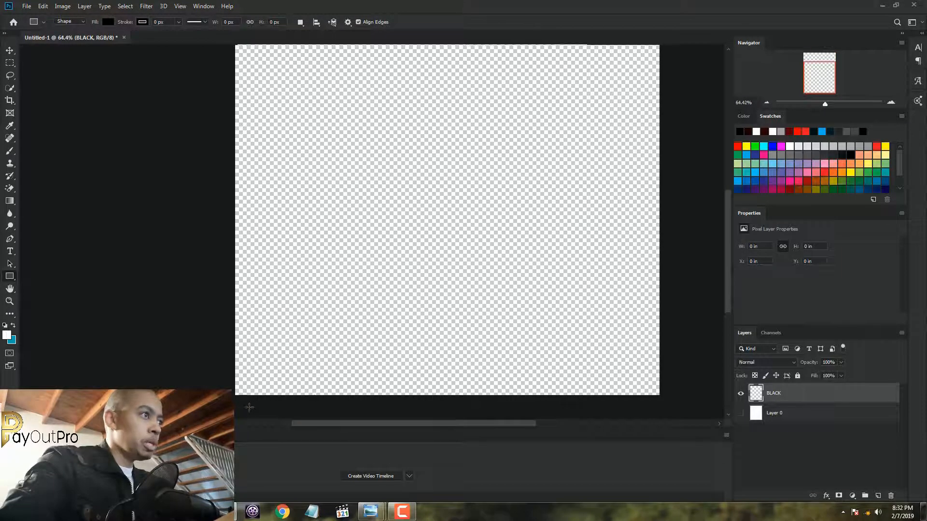
{"action": "left_click_drag", "start_coordinate": [727, 245], "coordinate": [724, 325]}
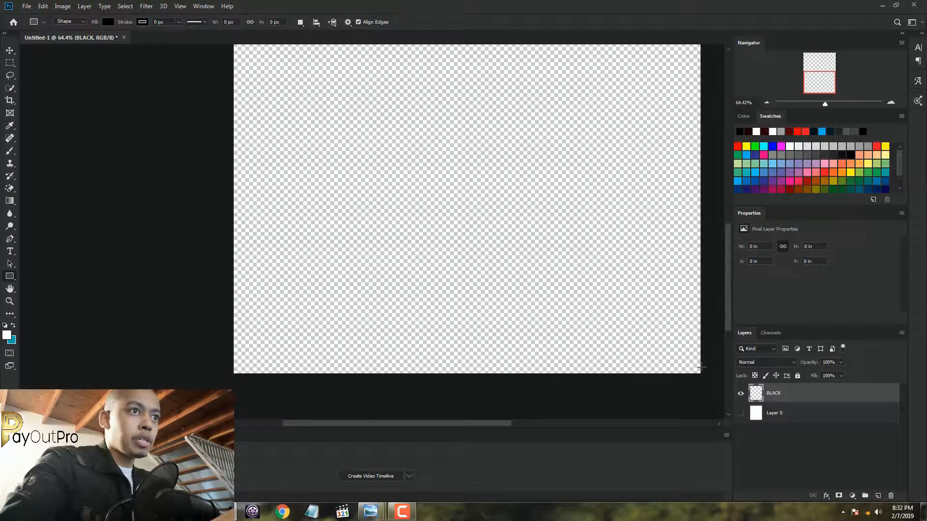
{"action": "left_click_drag", "start_coordinate": [703, 376], "coordinate": [230, 241]}
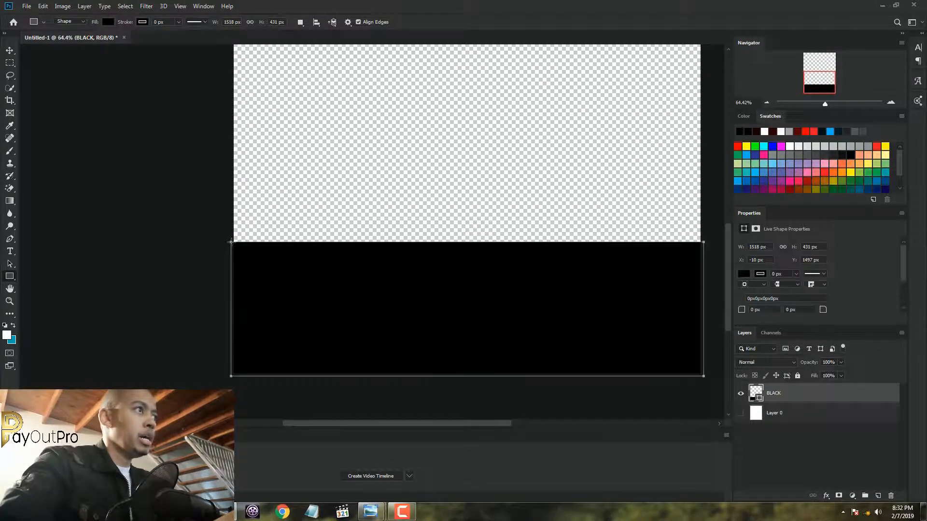
{"action": "key", "text": "ctrl+0"}
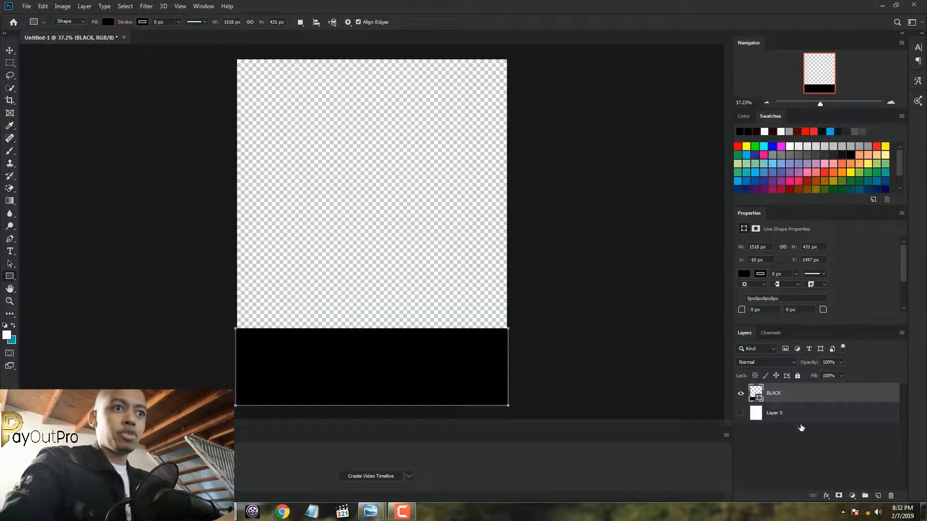
Add a new layer named WHITE above BLACK and set the Rectangle tool's fill to white
{"action": "left_click", "coordinate": [879, 496]}
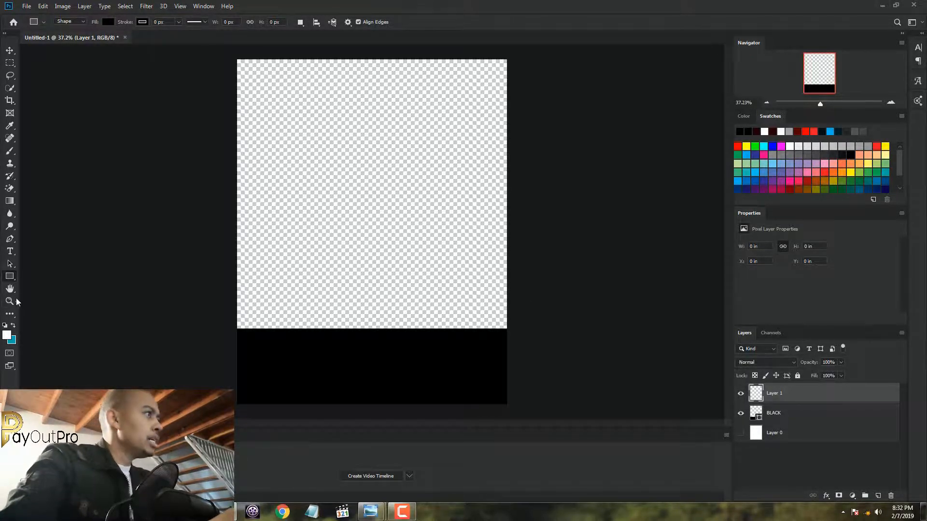
{"action": "right_click", "coordinate": [9, 280]}
{"action": "left_click", "coordinate": [107, 22]}
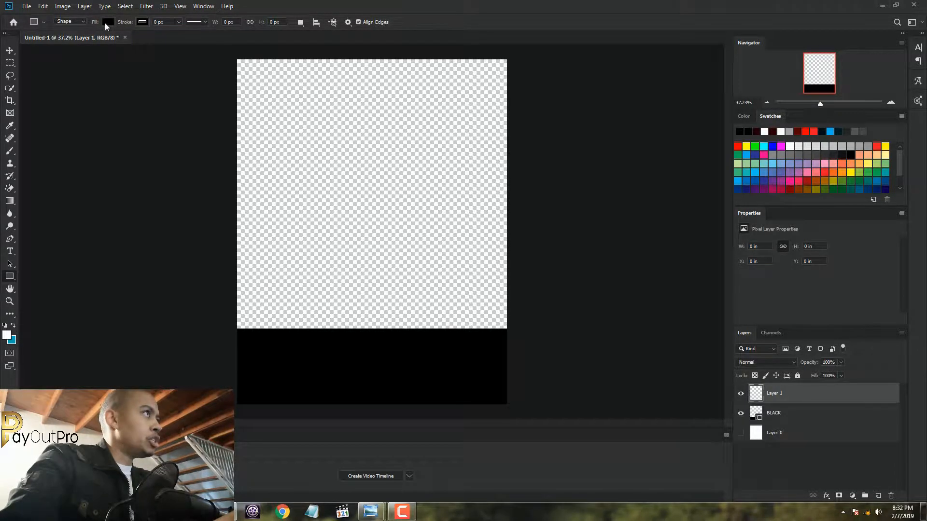
{"action": "left_click", "coordinate": [80, 72]}
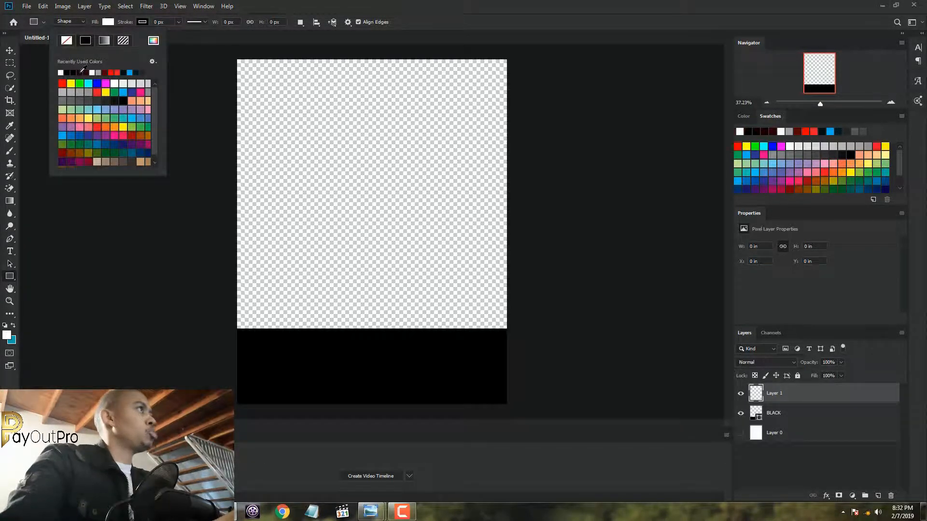
{"action": "left_click", "coordinate": [107, 23]}
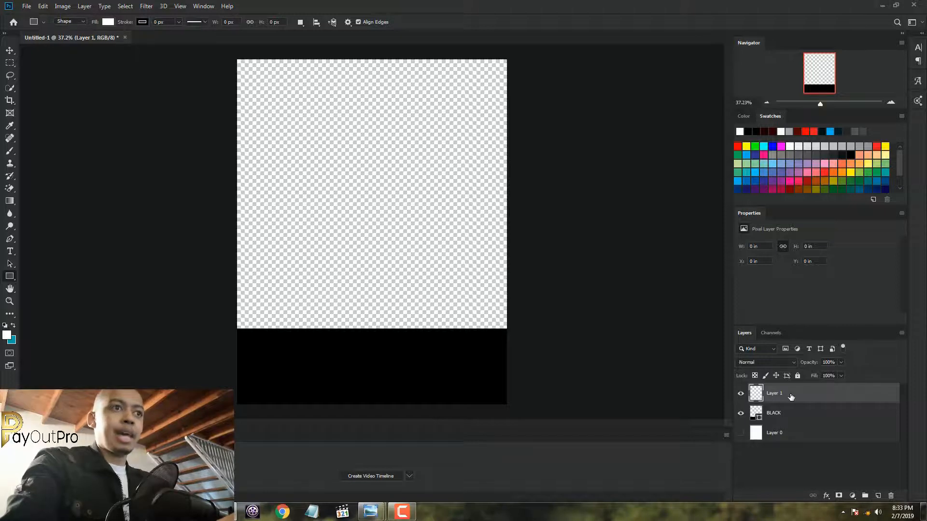
{"action": "double_click", "coordinate": [771, 394]}
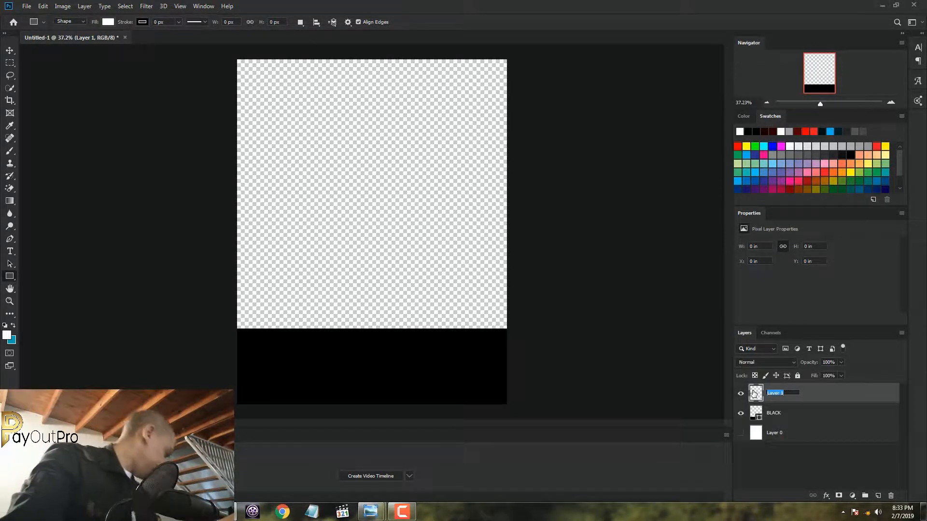
{"action": "type", "text": "WHI"}
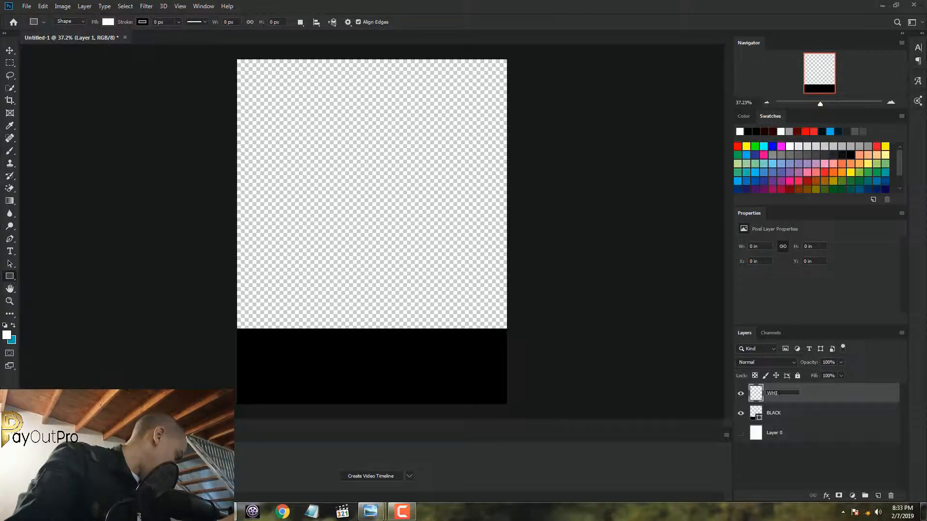
{"action": "type", "text": "TE"}
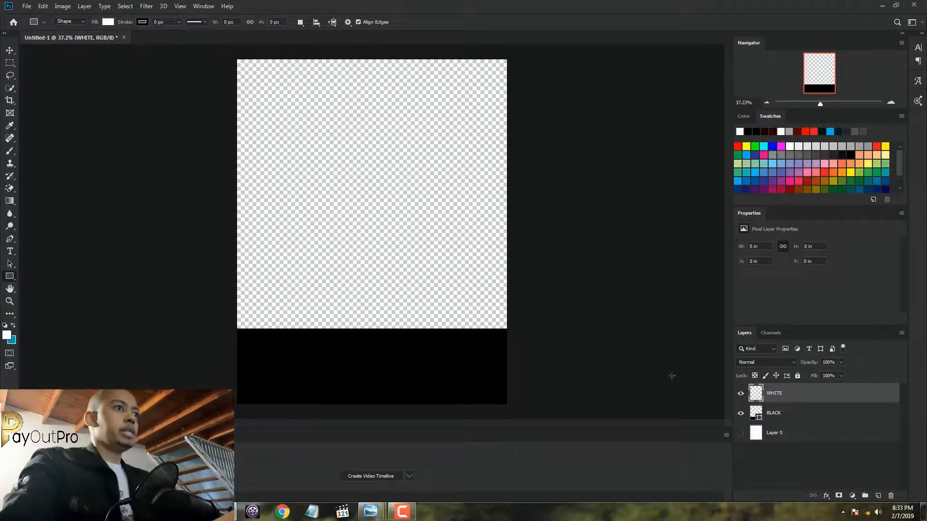
{"action": "key", "text": "Return"}
Draw a white rectangle about 1540 × 490 px across the canvas directly above the black band
{"action": "scroll", "coordinate": [375, 379], "scroll_direction": "up", "scroll_amount": 3}
{"action": "scroll", "coordinate": [376, 379], "scroll_direction": "up", "scroll_amount": 1}
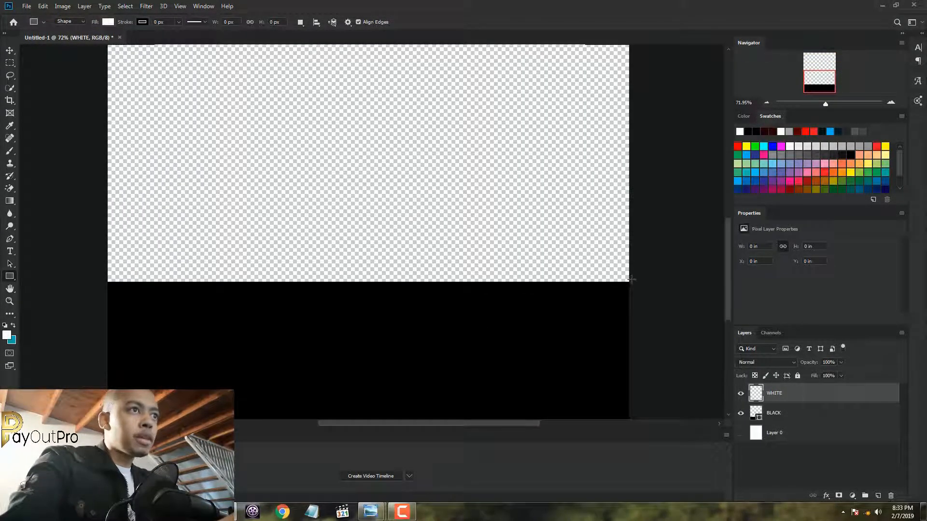
{"action": "left_click_drag", "start_coordinate": [635, 282], "coordinate": [101, 113]}
{"action": "scroll", "coordinate": [291, 130], "scroll_direction": "down", "scroll_amount": 5}
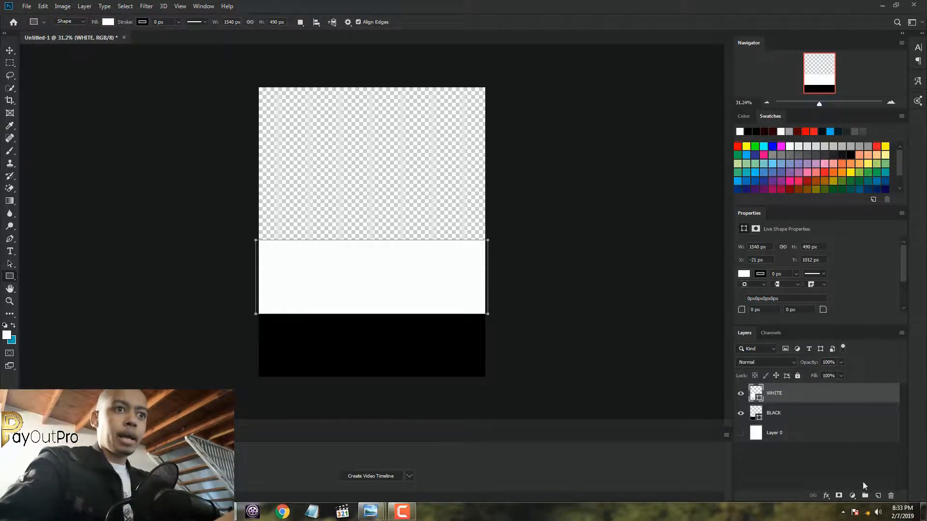
Add a new layer above WHITE and name it GREY
{"action": "left_click", "coordinate": [878, 497]}
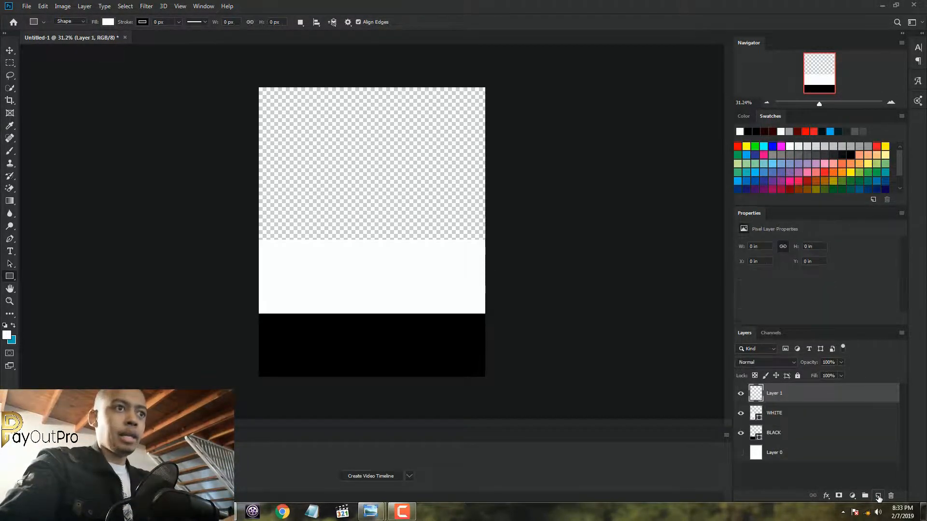
{"action": "double_click", "coordinate": [779, 393]}
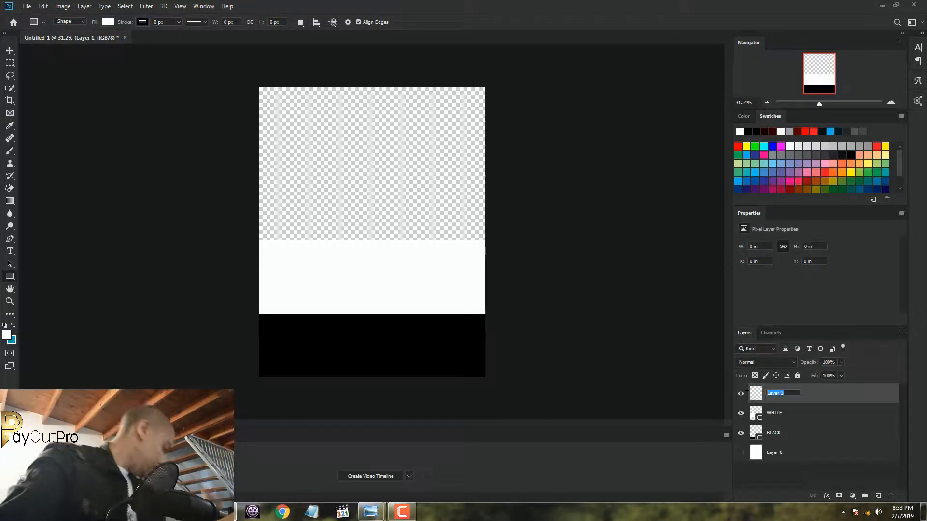
{"action": "type", "text": "GRE"}
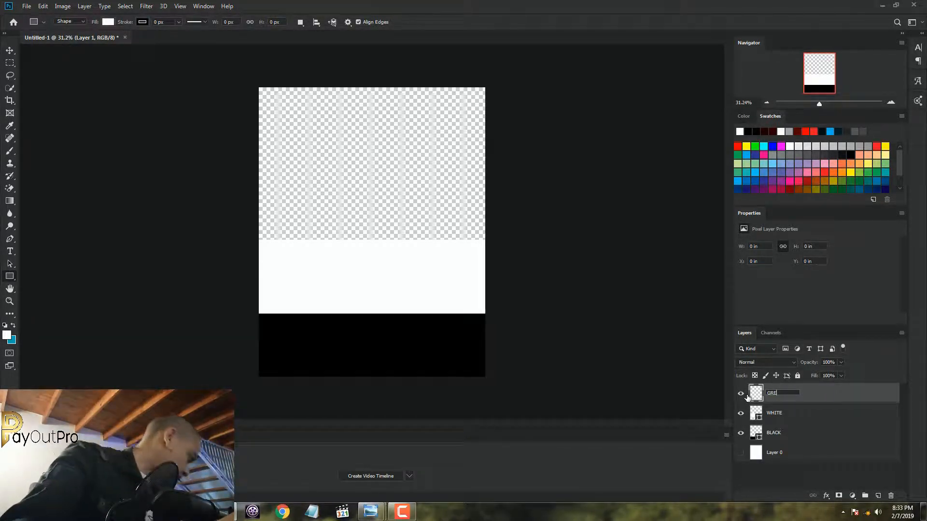
{"action": "type", "text": "Y"}
{"action": "key", "text": "Return"}
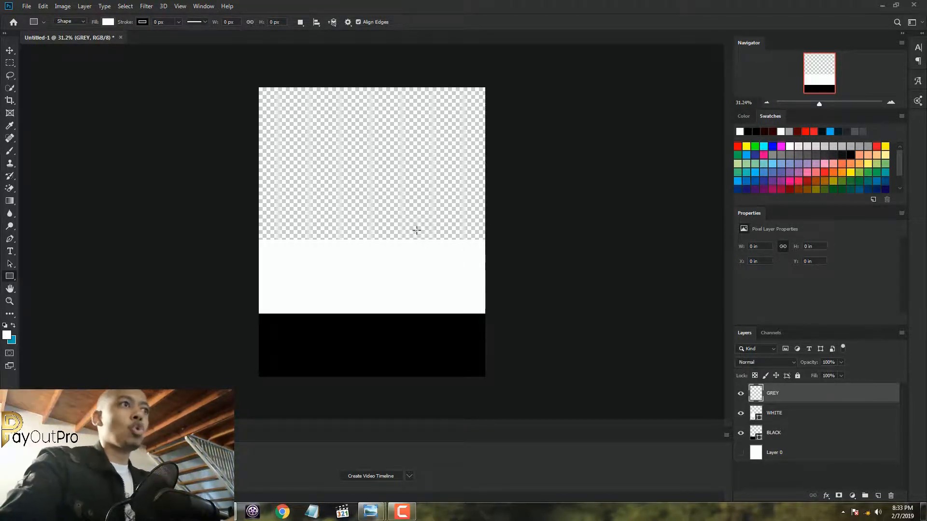
Set the Rectangle tool's fill to light grey and draw a rectangle about 1565 × 502 px across the canvas directly above the white band
{"action": "scroll", "coordinate": [414, 230], "scroll_direction": "up", "scroll_amount": 3}
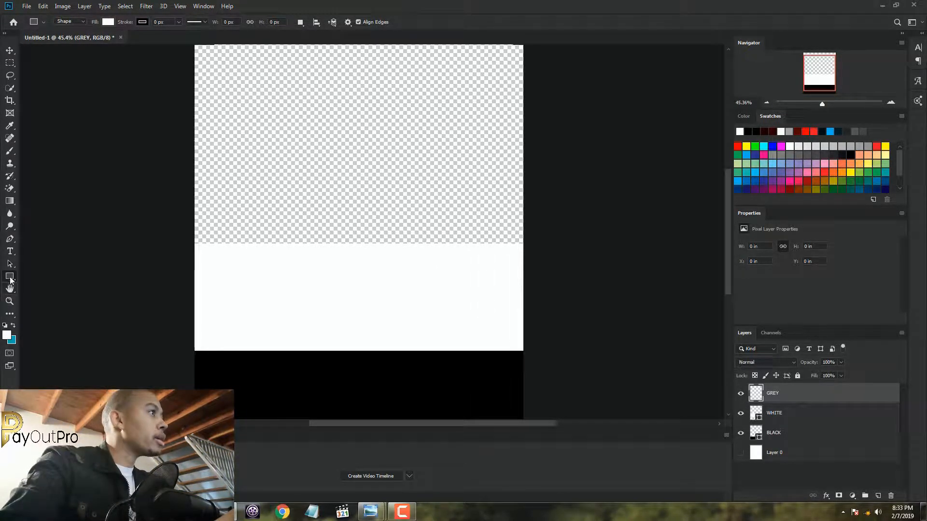
{"action": "left_click", "coordinate": [108, 22]}
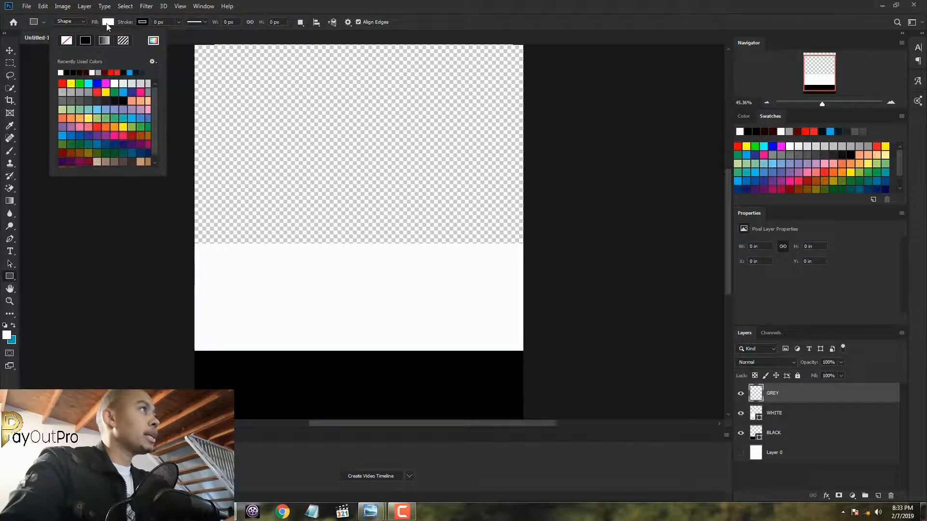
{"action": "left_click", "coordinate": [63, 92]}
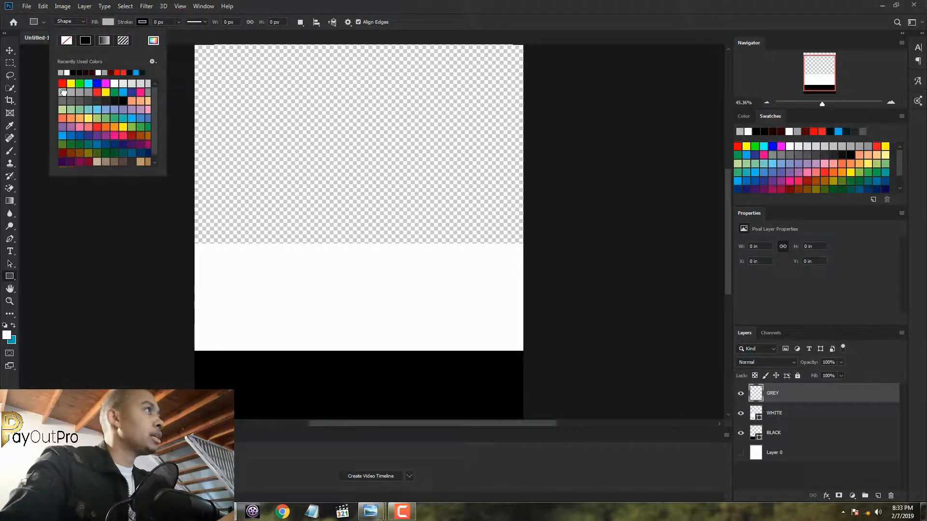
{"action": "left_click", "coordinate": [272, 3]}
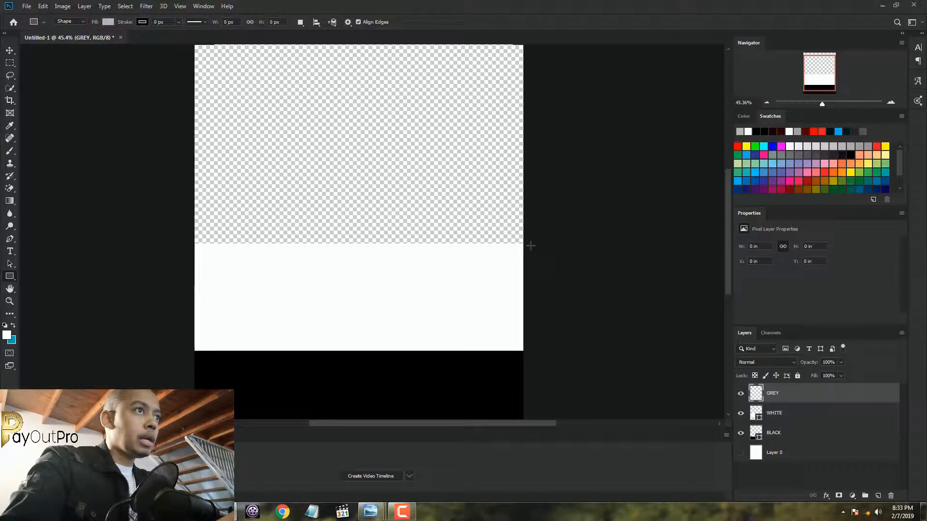
{"action": "left_click_drag", "start_coordinate": [531, 246], "coordinate": [188, 135]}
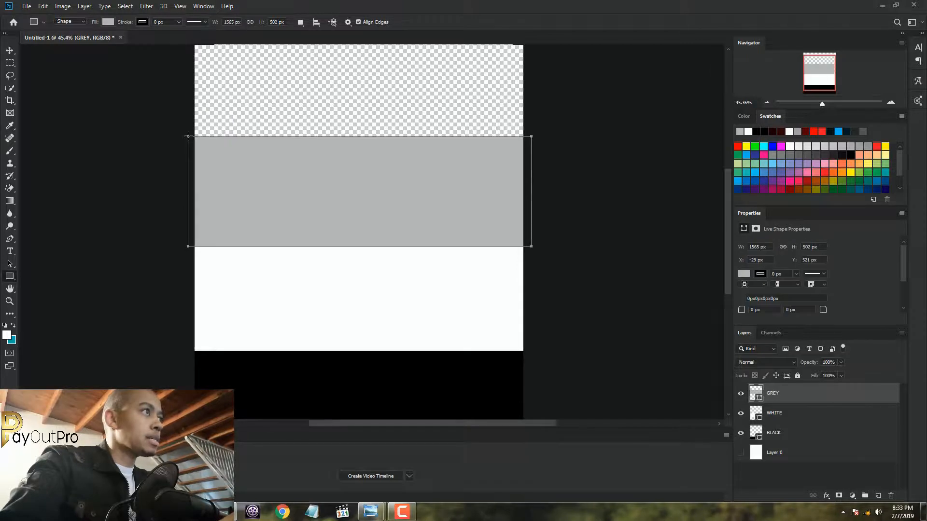
Move the grey band slightly up and across so its lower edge meets the white band and it spans the canvas width
{"action": "left_click", "coordinate": [9, 52]}
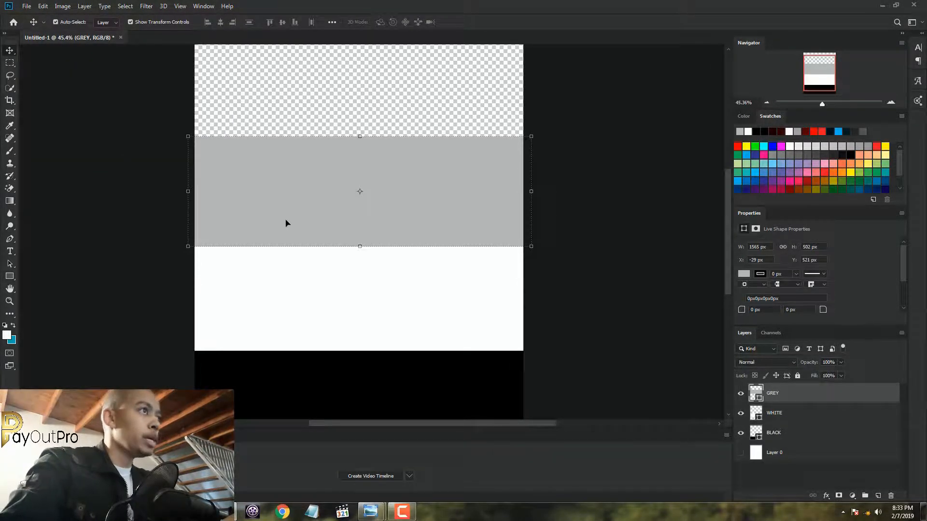
{"action": "left_click_drag", "start_coordinate": [315, 217], "coordinate": [317, 214]}
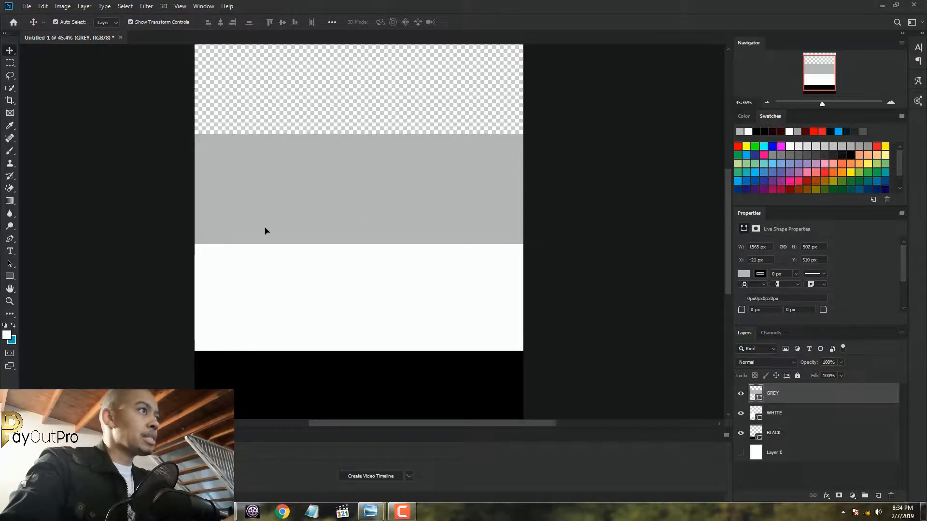
{"action": "left_click_drag", "start_coordinate": [266, 226], "coordinate": [267, 227]}
{"action": "scroll", "coordinate": [267, 227], "scroll_direction": "down", "scroll_amount": 6}
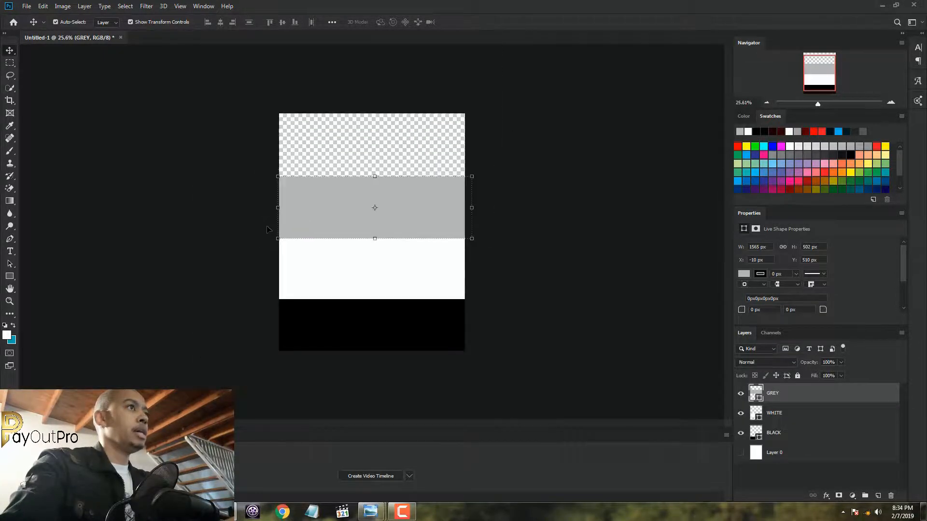
Reduce the grey band's height to about 342 px by lowering its upper edge, keeping its lower edge on the white band
{"action": "scroll", "coordinate": [268, 226], "scroll_direction": "up", "scroll_amount": 7}
{"action": "scroll", "coordinate": [269, 228], "scroll_direction": "down", "scroll_amount": 2}
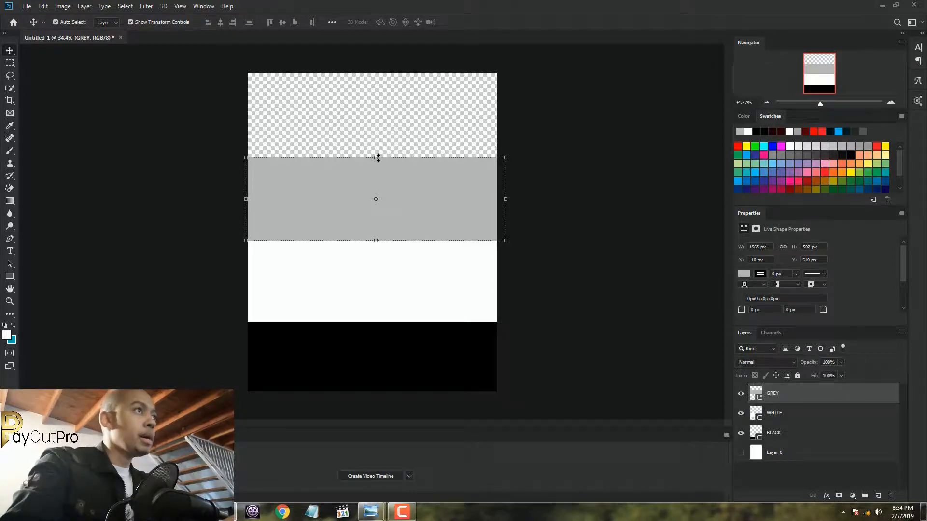
{"action": "left_click_drag", "start_coordinate": [377, 158], "coordinate": [372, 175]}
{"action": "left_click_drag", "start_coordinate": [371, 178], "coordinate": [371, 184]}
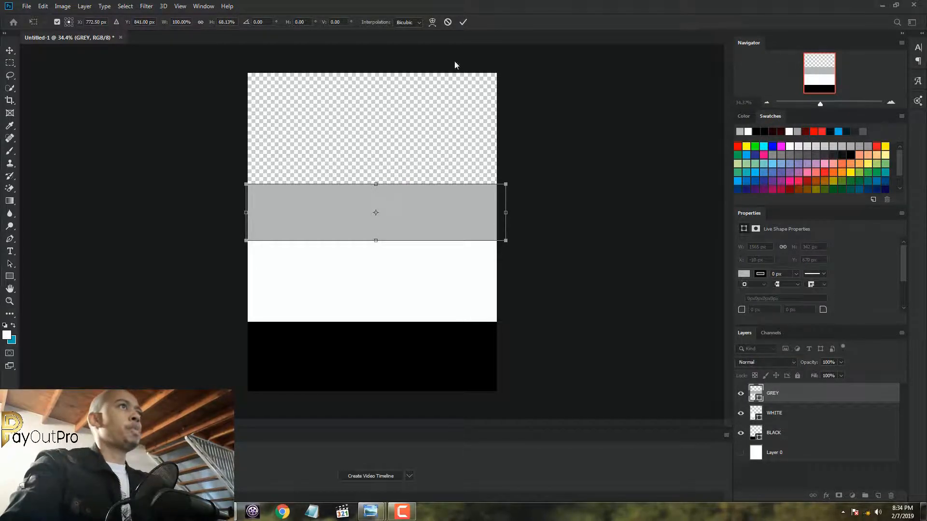
{"action": "left_click", "coordinate": [462, 21]}
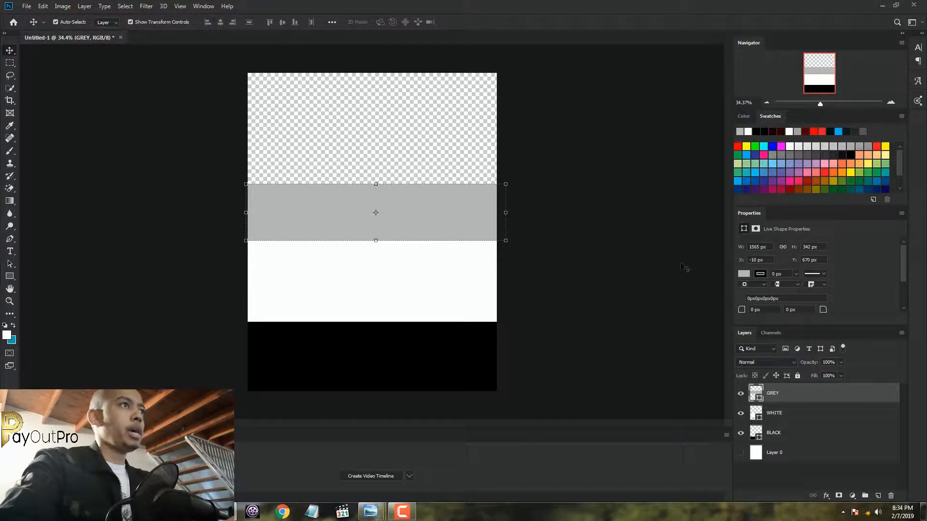
Add a new layer above GREY and name it RED
{"action": "left_click", "coordinate": [878, 496]}
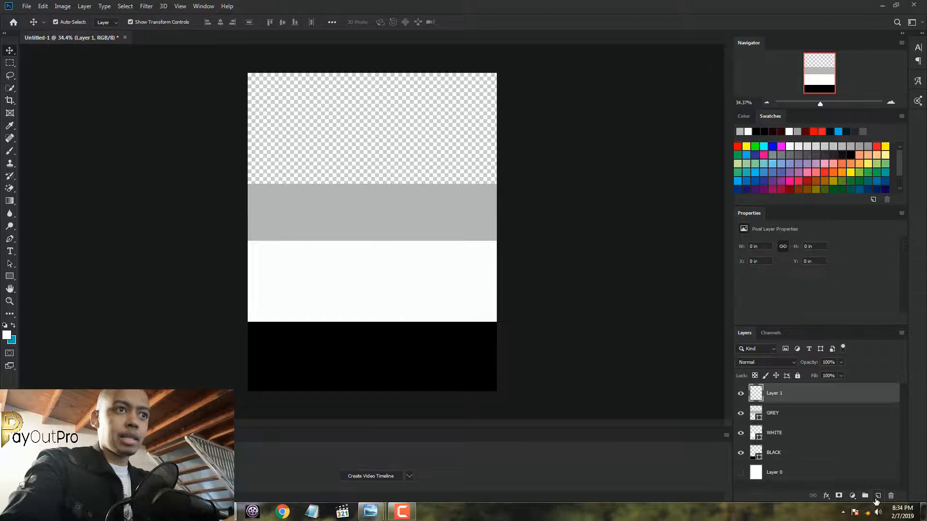
{"action": "double_click", "coordinate": [775, 394]}
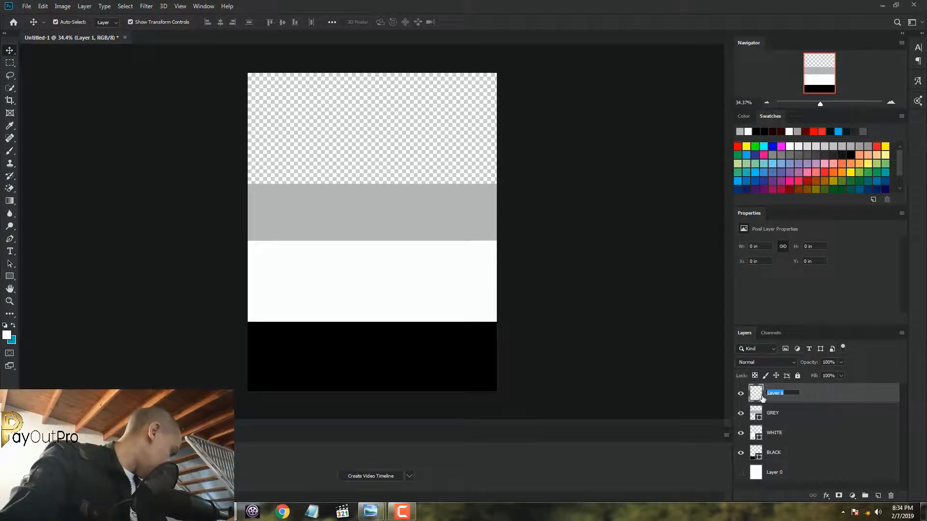
{"action": "type", "text": "RED"}
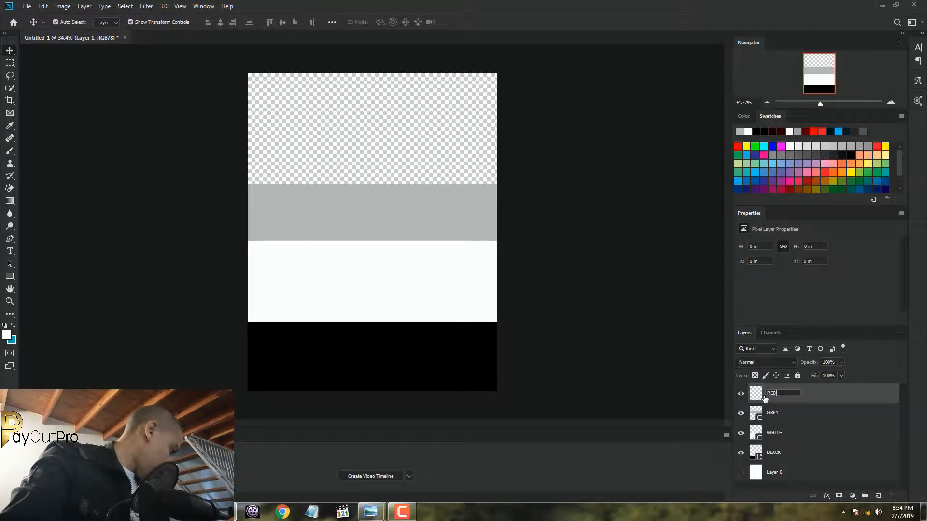
{"action": "key", "text": "Return"}
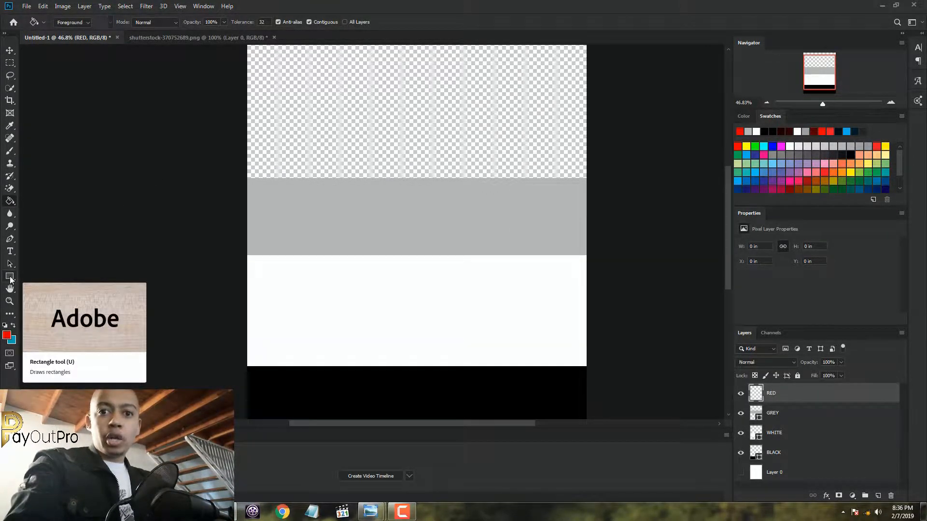
Draw a red rectangle about 1516 × 673 px on the RED layer, filling the empty area above the grey band
{"action": "left_click", "coordinate": [10, 277]}
{"action": "scroll", "coordinate": [286, 129], "scroll_direction": "down", "scroll_amount": 1}
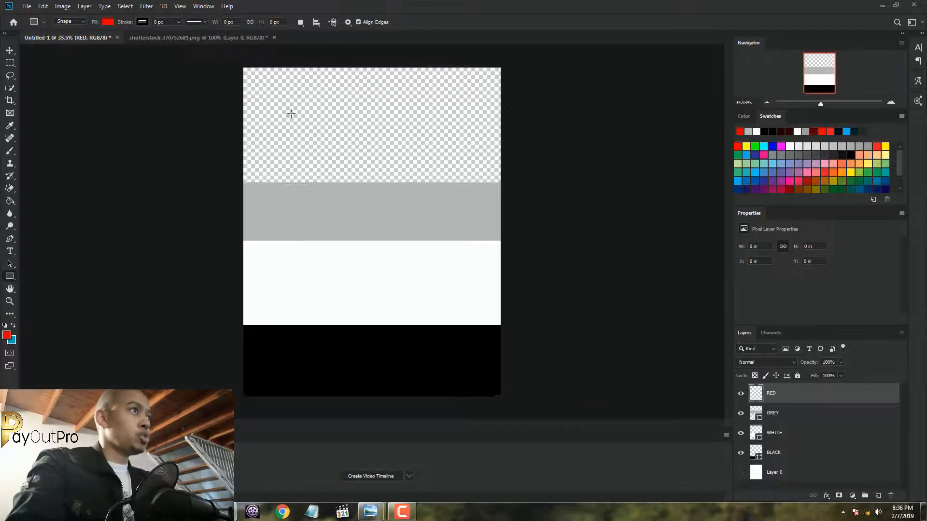
{"action": "left_click_drag", "start_coordinate": [223, 182], "coordinate": [537, 57]}
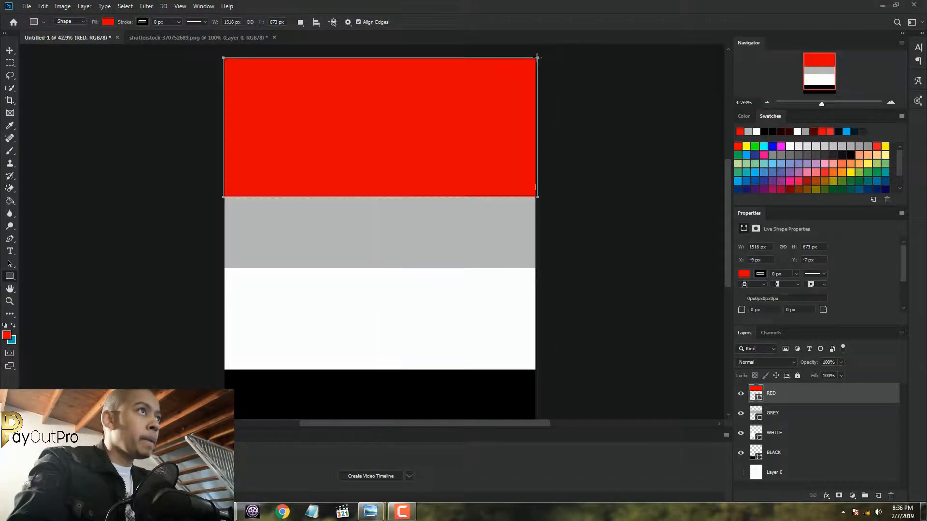
Resize the red band to 1500 px wide and about 677 px high, matching the canvas sides and the grey band's upper edge
{"action": "left_click", "coordinate": [9, 50]}
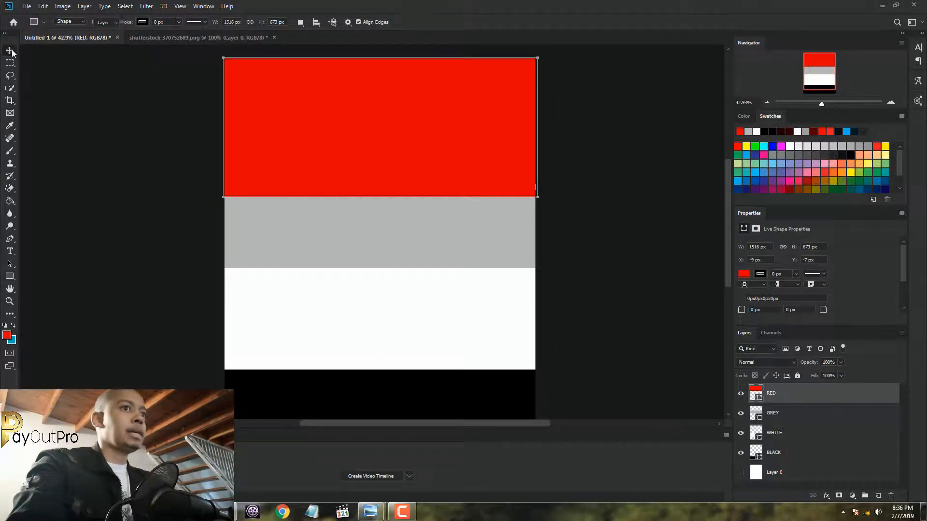
{"action": "left_click_drag", "start_coordinate": [539, 130], "coordinate": [537, 116]}
{"action": "left_click_drag", "start_coordinate": [218, 127], "coordinate": [225, 118]}
{"action": "left_click", "coordinate": [463, 23]}
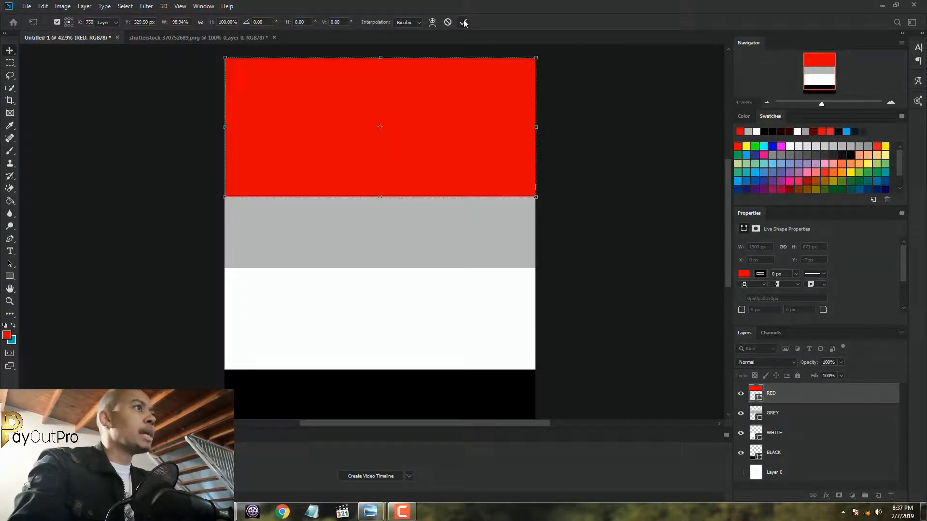
{"action": "left_click_drag", "start_coordinate": [379, 197], "coordinate": [378, 197]}
{"action": "left_click", "coordinate": [463, 23]}
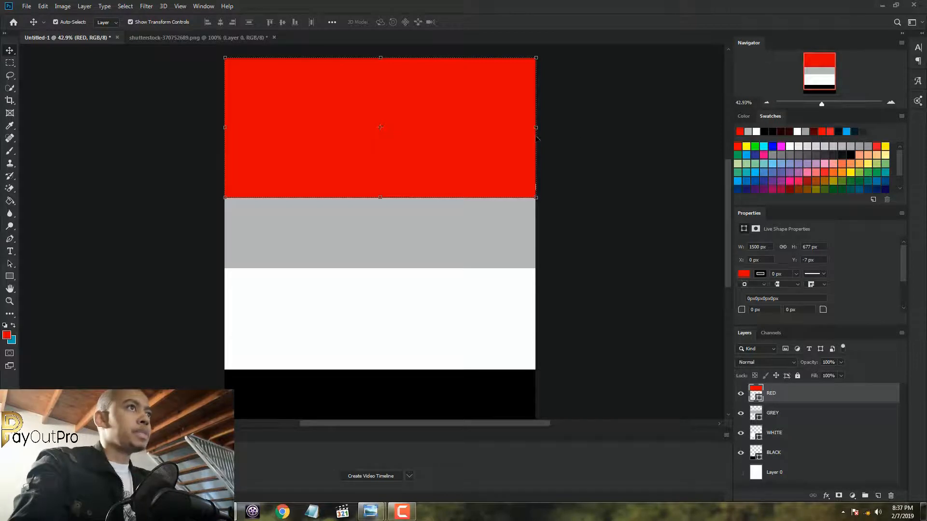
{"action": "left_click_drag", "start_coordinate": [536, 128], "coordinate": [534, 128]}
{"action": "scroll", "coordinate": [580, 154], "scroll_direction": "down", "scroll_amount": 3}
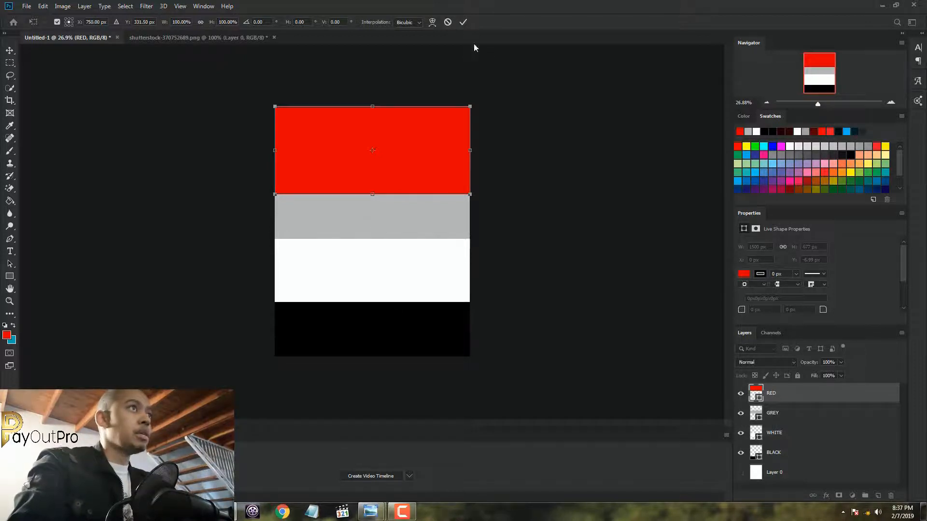
{"action": "left_click", "coordinate": [466, 21]}
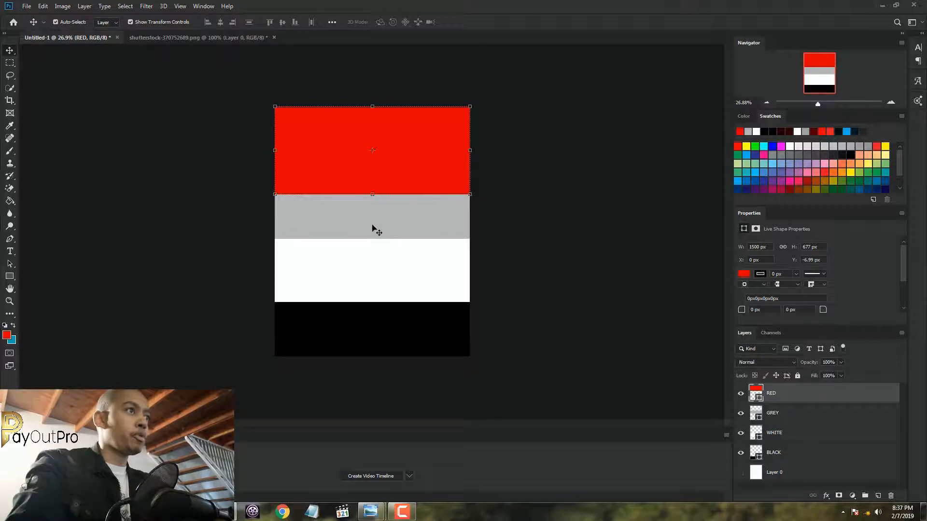
Examine the finished FB Promo Poster in Windows Photo Viewer, then return to Photoshop
{"action": "mouse_move", "coordinate": [370, 512]}
{"action": "left_click", "coordinate": [321, 461]}
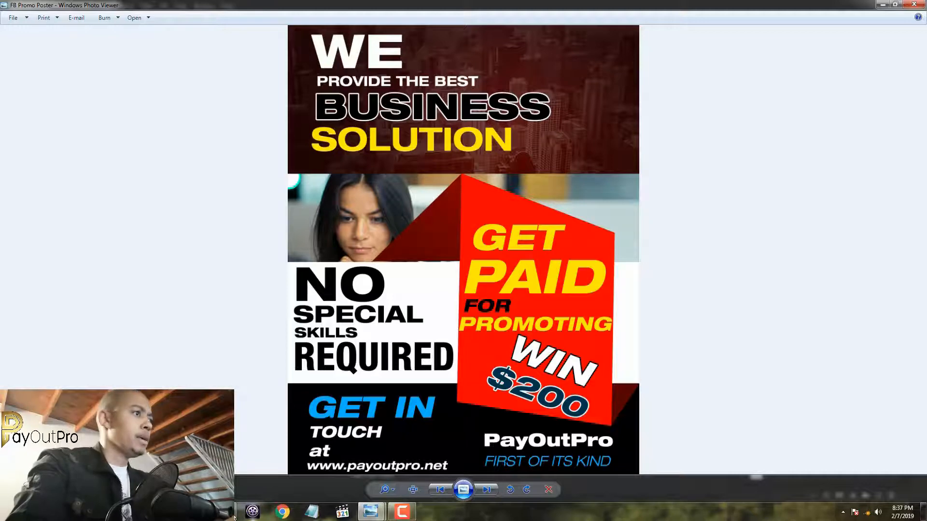
{"action": "left_click", "coordinate": [371, 512]}
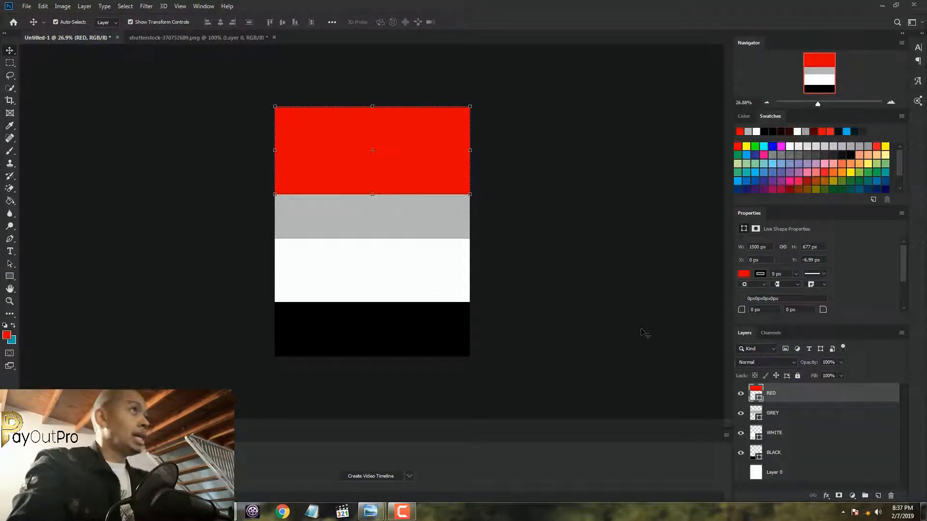
Copy the city skyline photo from shutterstock-370752689.png into the poster document, placing it over the red band
{"action": "left_click", "coordinate": [211, 38]}
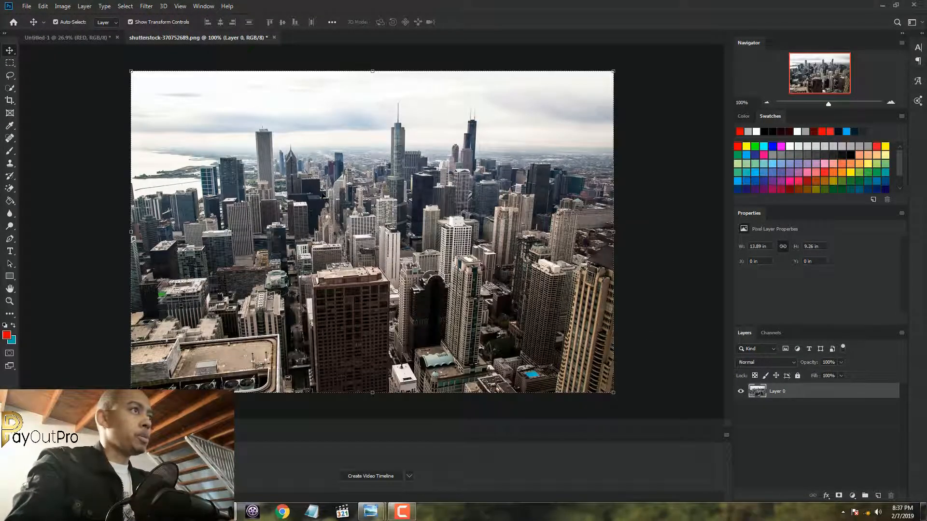
{"action": "left_click_drag", "start_coordinate": [324, 195], "coordinate": [384, 150]}
Rasterize the RED layer
{"action": "left_click", "coordinate": [794, 414]}
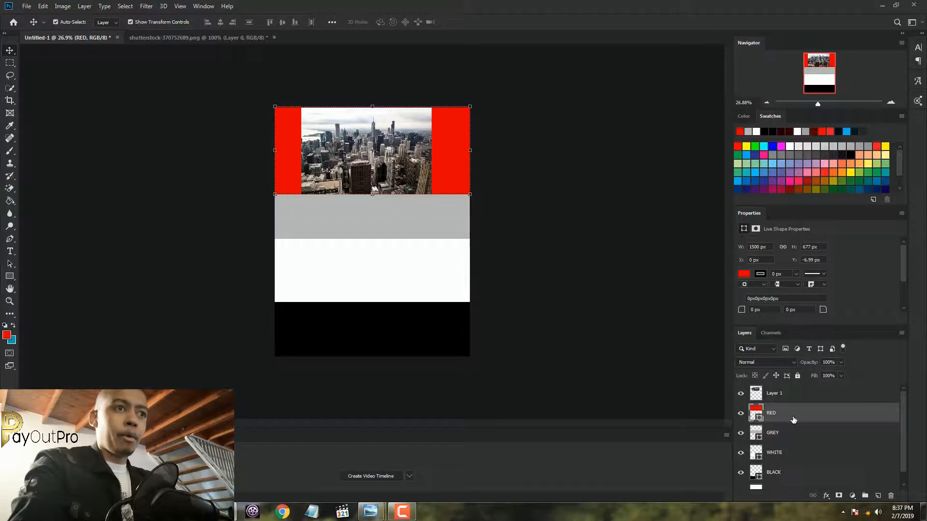
{"action": "right_click", "coordinate": [793, 416]}
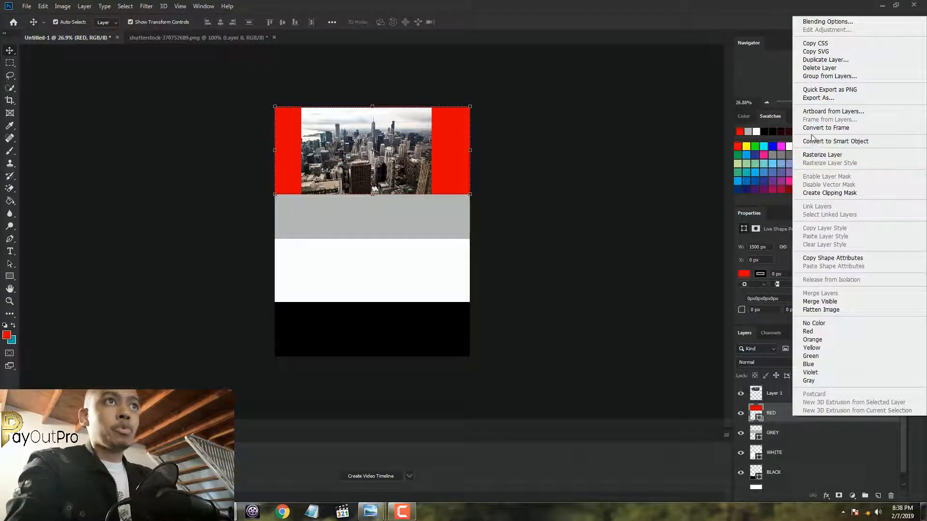
{"action": "left_click", "coordinate": [812, 155]}
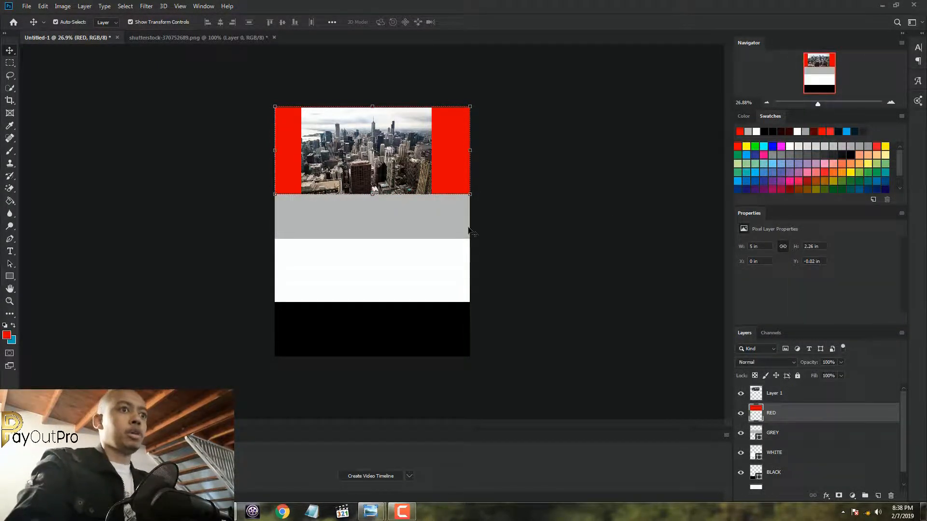
Enlarge the city photo proportionally to about 8.79 × 5.87 in and position it so it covers the whole red band
{"action": "left_click", "coordinate": [812, 394]}
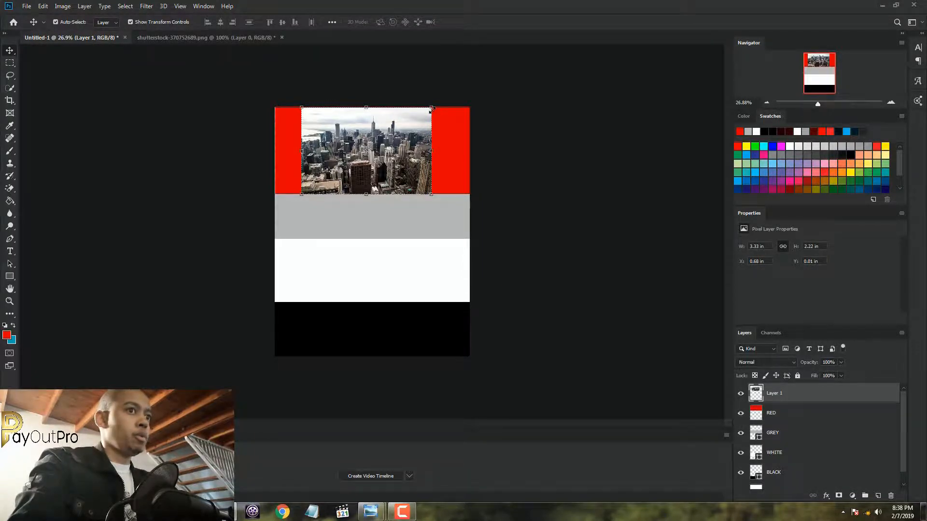
{"action": "left_click_drag", "start_coordinate": [431, 109], "coordinate": [544, 37]}
{"action": "left_click_drag", "start_coordinate": [473, 128], "coordinate": [412, 181]}
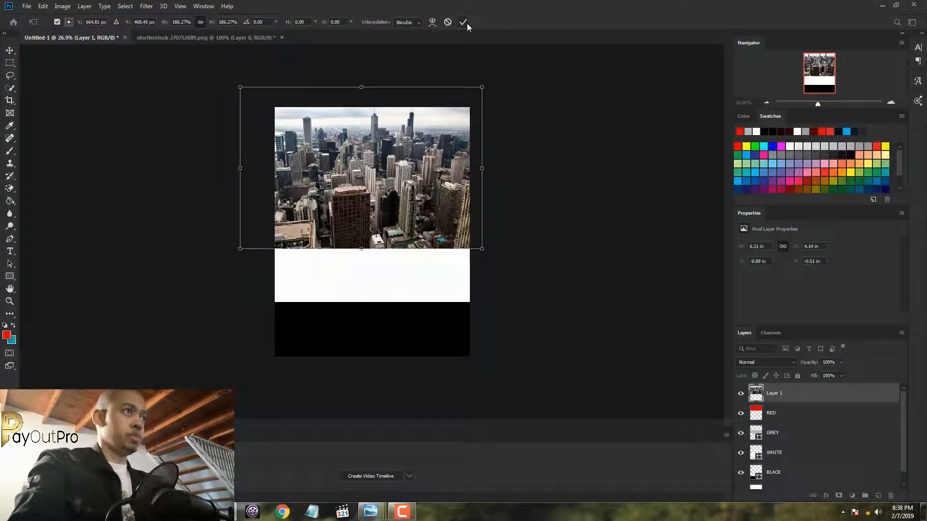
{"action": "left_click_drag", "start_coordinate": [482, 87], "coordinate": [597, 40]}
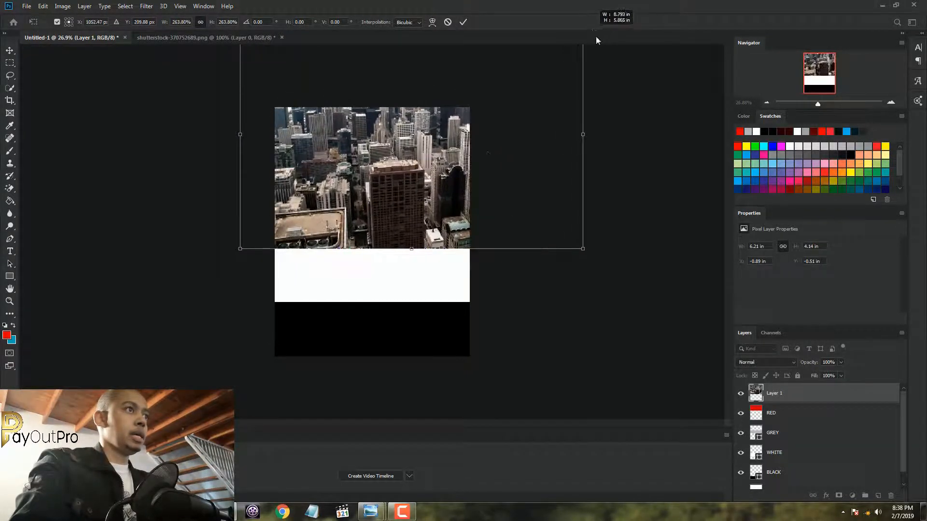
{"action": "left_click_drag", "start_coordinate": [422, 138], "coordinate": [362, 164]}
{"action": "left_click", "coordinate": [463, 21]}
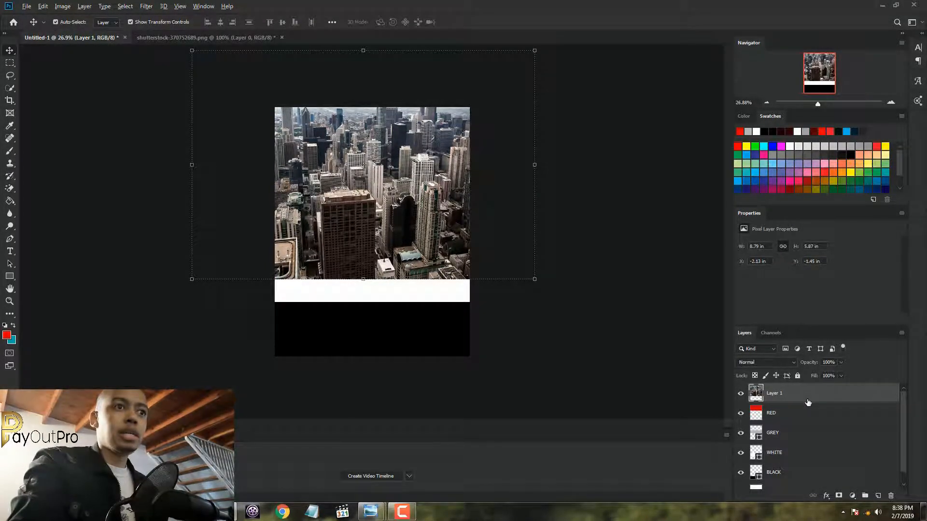
Clip the city photo to the RED layer and shift it down so the skyline and sky fill the band
{"action": "left_click_drag", "start_coordinate": [808, 402], "coordinate": [806, 403]}
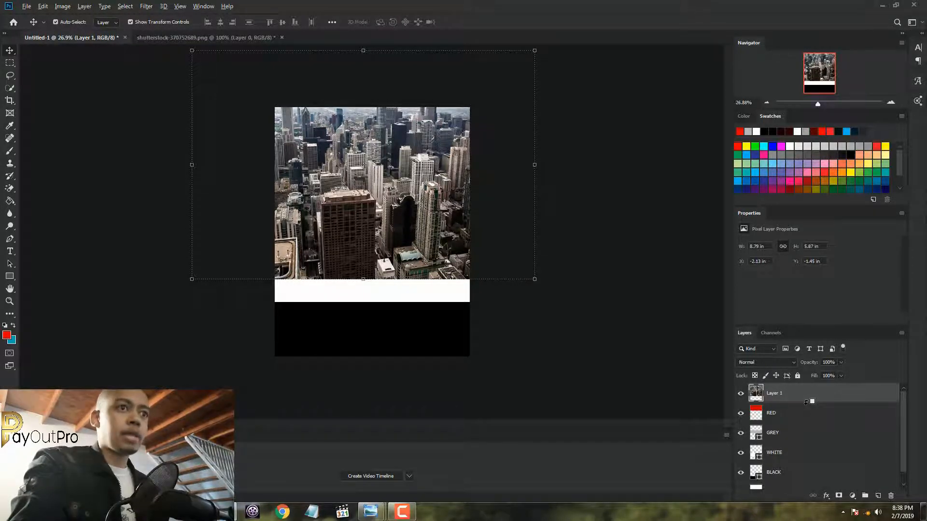
{"action": "left_click", "coordinate": [806, 403], "text": "alt"}
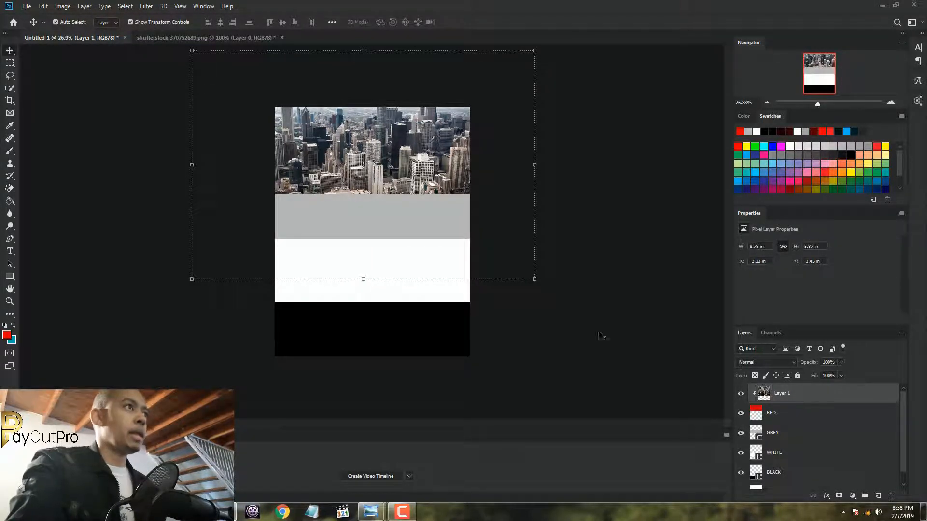
{"action": "left_click_drag", "start_coordinate": [423, 188], "coordinate": [431, 218]}
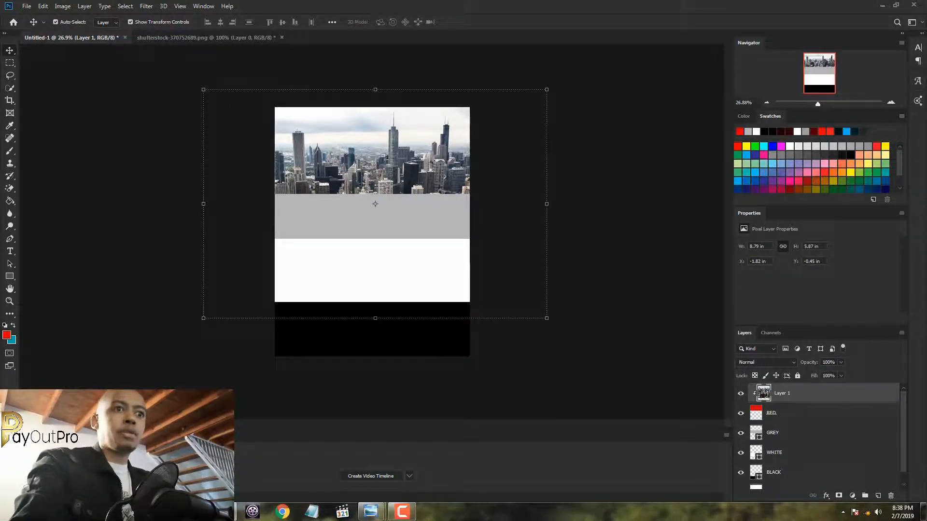
Add a new layer clipped above the city photo and fill it with the red foreground colour using the Paint Bucket
{"action": "left_click", "coordinate": [878, 497]}
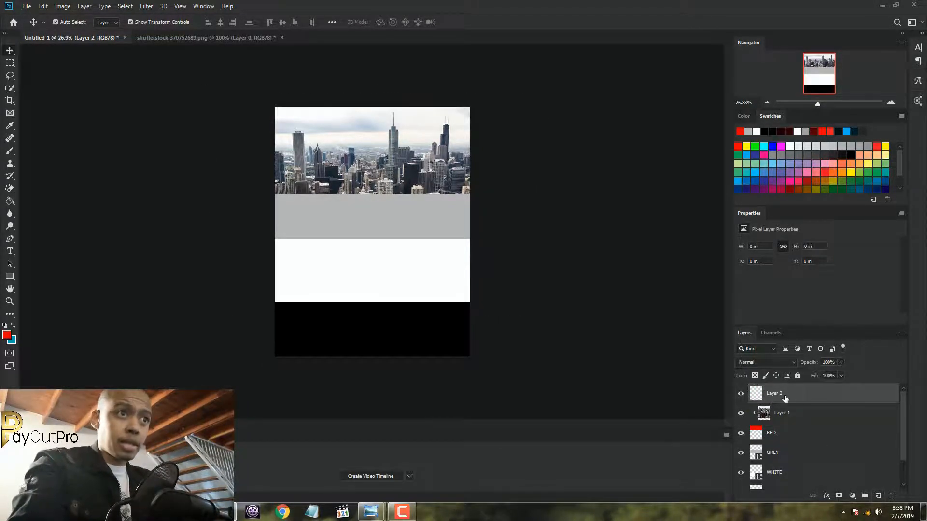
{"action": "left_click", "coordinate": [815, 401], "text": "alt"}
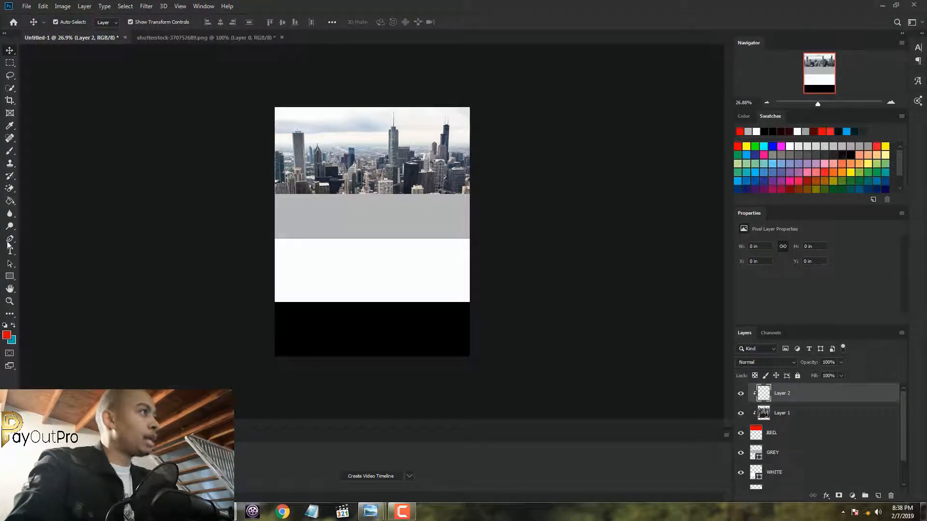
{"action": "left_click", "coordinate": [11, 207]}
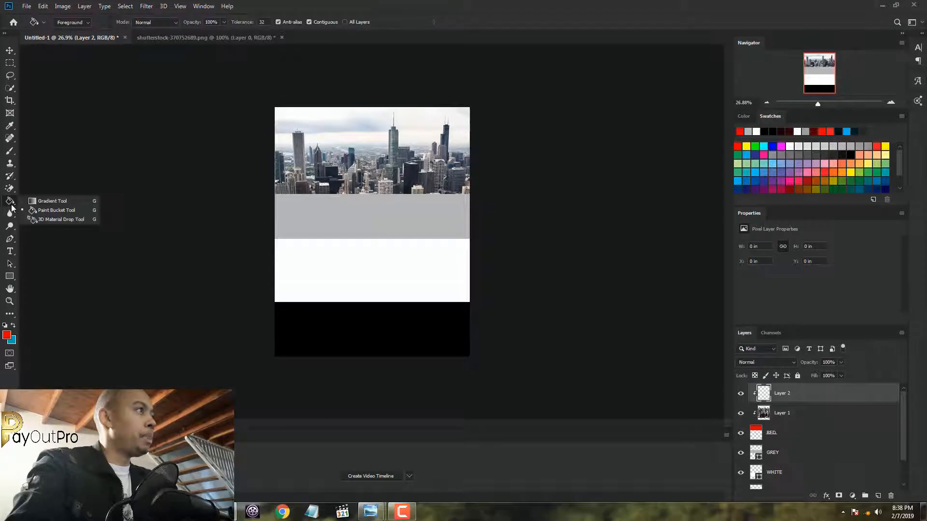
{"action": "left_click", "coordinate": [44, 210]}
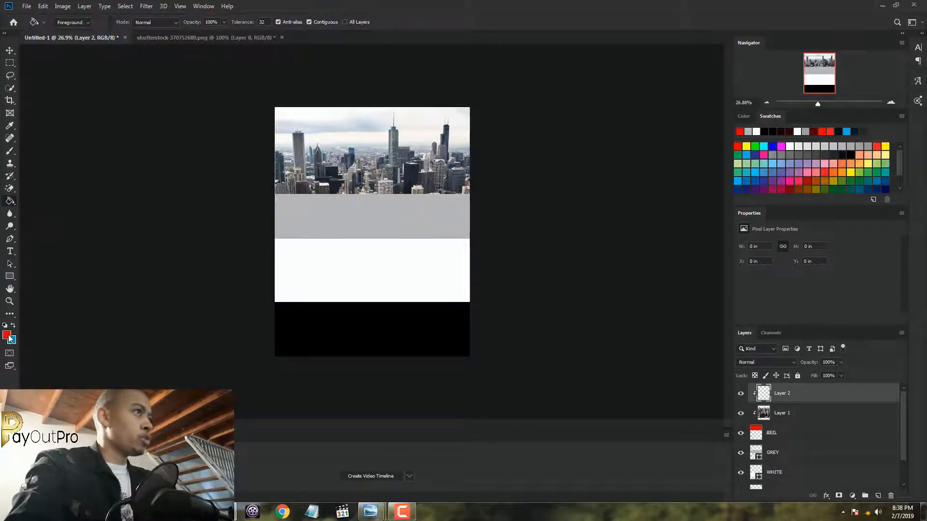
{"action": "left_click", "coordinate": [350, 139]}
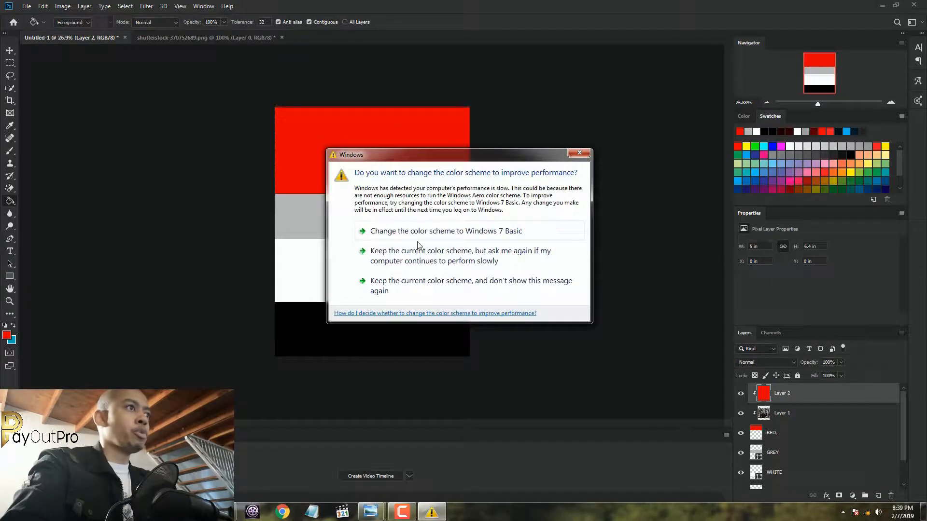
{"action": "left_click", "coordinate": [396, 292]}
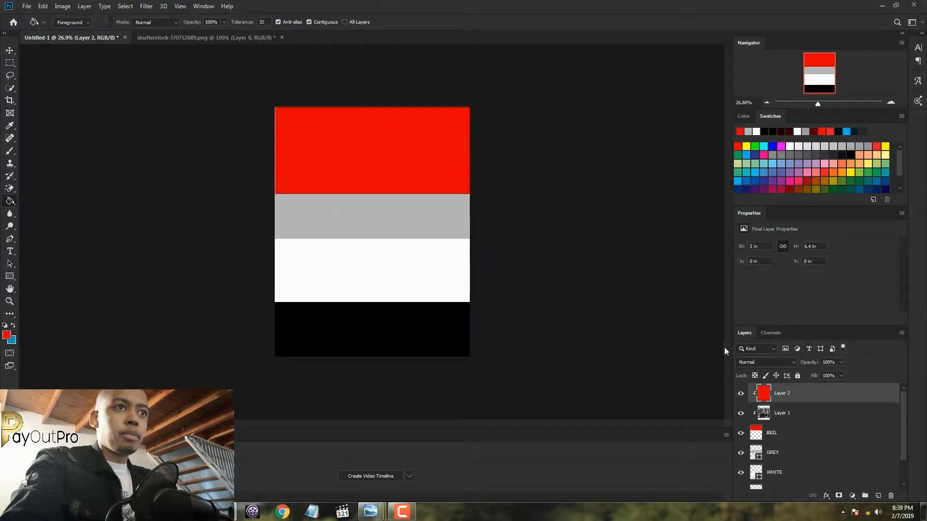
Lower the red overlay layer's opacity to 64% and refill it with dark red 370000
{"action": "left_click", "coordinate": [841, 363]}
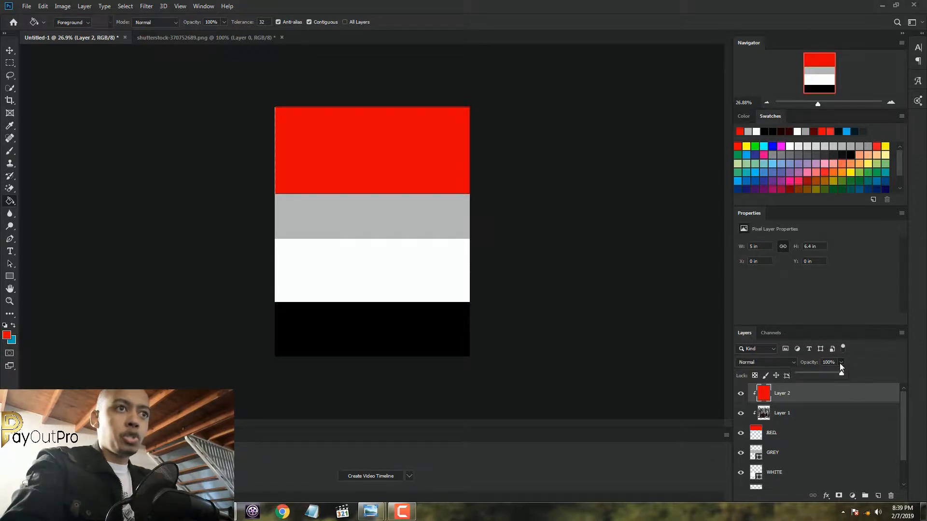
{"action": "left_click_drag", "start_coordinate": [841, 373], "coordinate": [827, 375]}
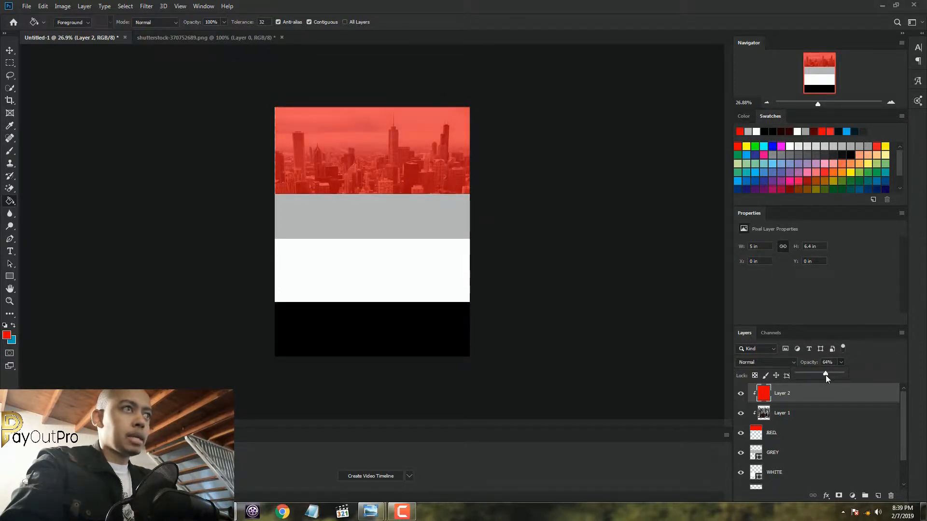
{"action": "left_click", "coordinate": [7, 338]}
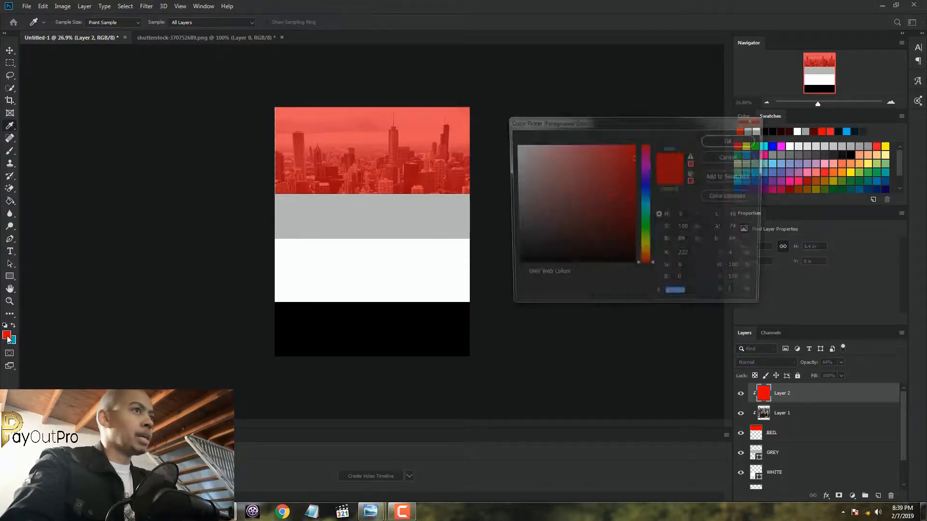
{"action": "left_click_drag", "start_coordinate": [627, 215], "coordinate": [634, 240]}
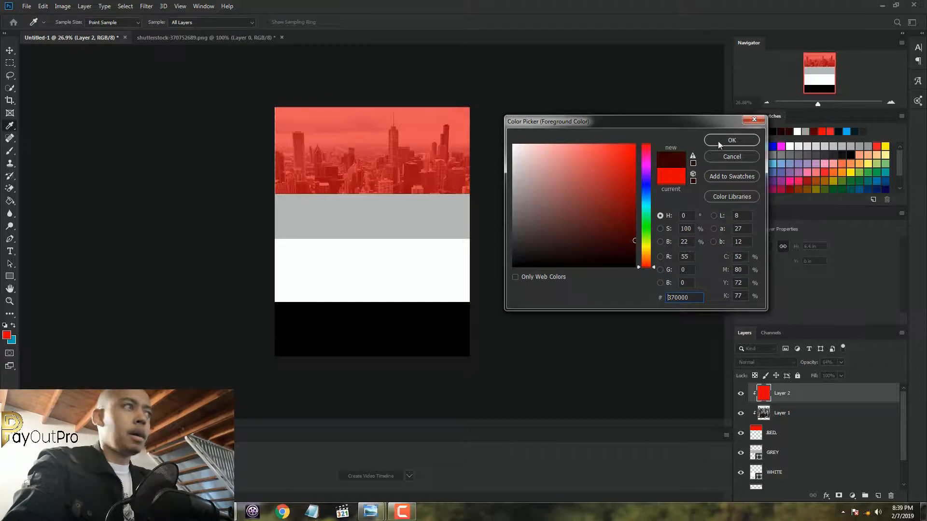
{"action": "left_click", "coordinate": [717, 141]}
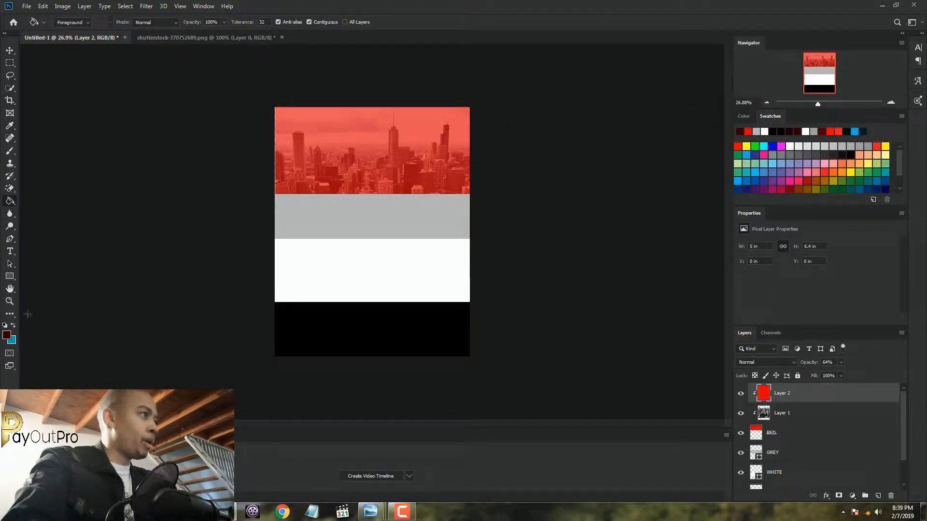
{"action": "left_click", "coordinate": [7, 335]}
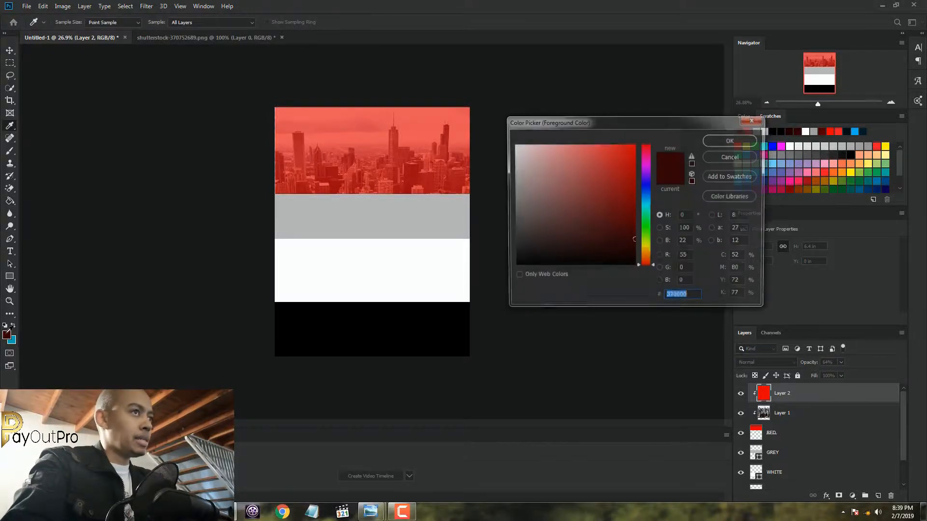
{"action": "left_click_drag", "start_coordinate": [625, 155], "coordinate": [636, 235]}
{"action": "left_click", "coordinate": [676, 178]}
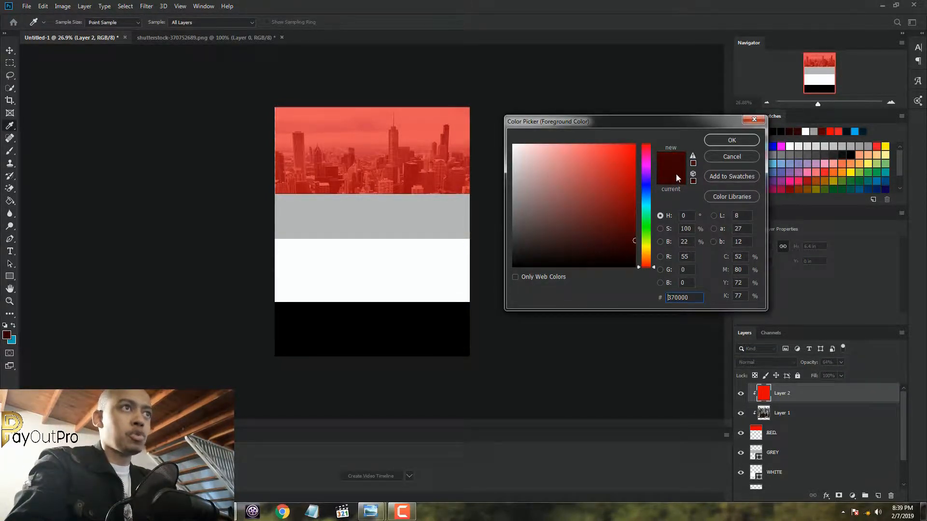
{"action": "left_click", "coordinate": [720, 142]}
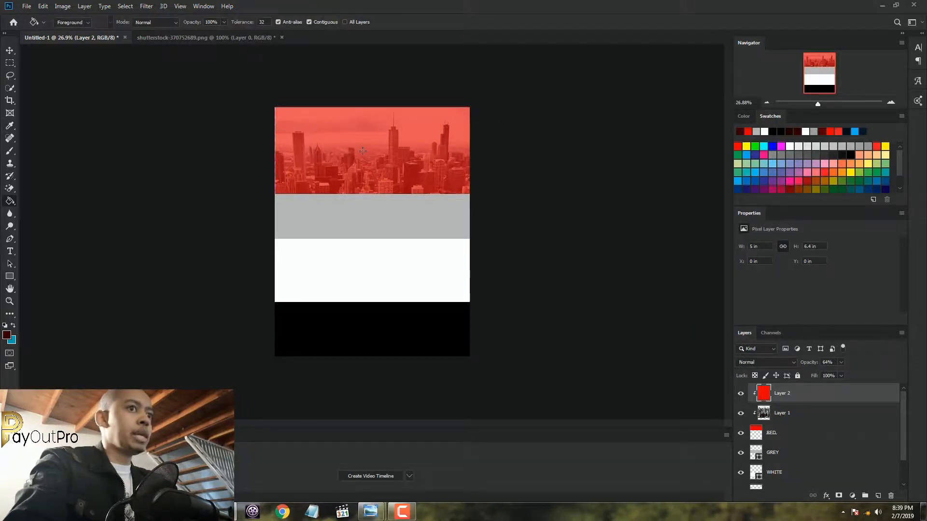
{"action": "left_click", "coordinate": [362, 150]}
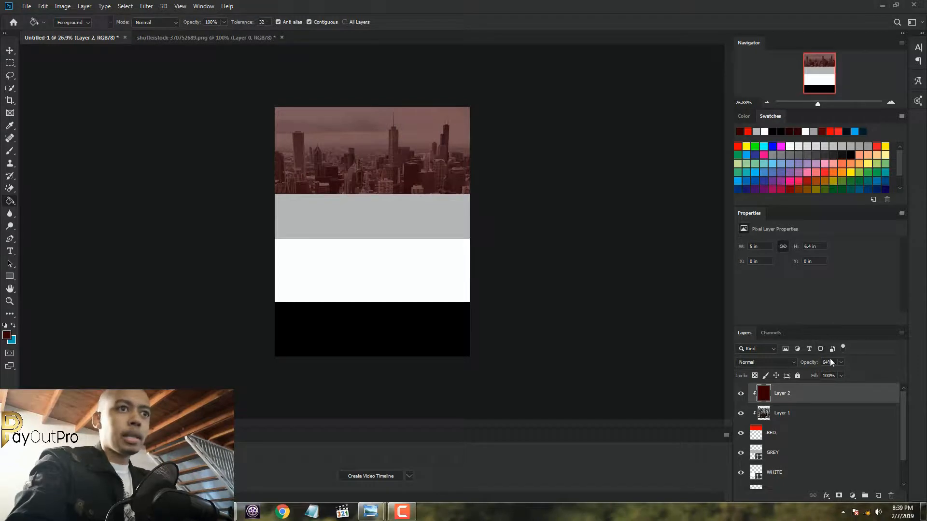
Raise the dark red overlay layer's opacity to 88% and check how the skyline looks through it
{"action": "left_click_drag", "start_coordinate": [849, 373], "coordinate": [853, 372]}
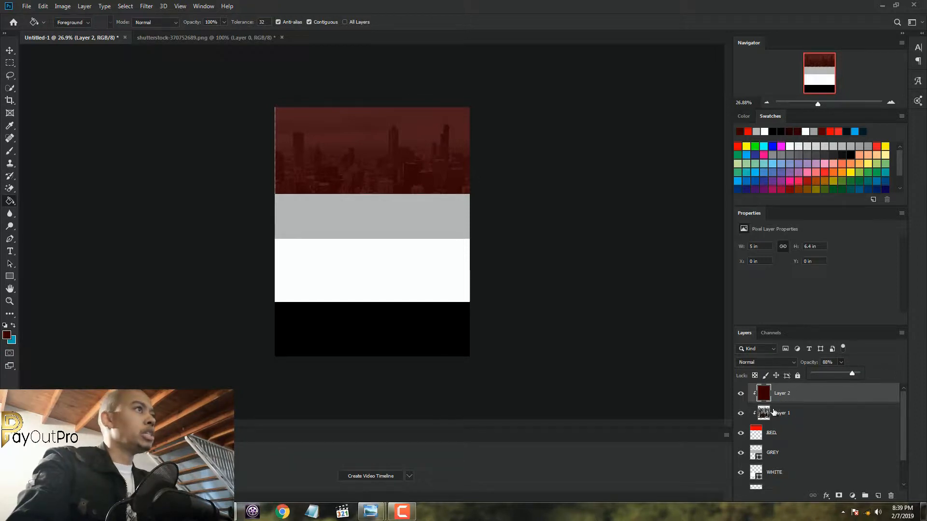
{"action": "scroll", "coordinate": [229, 143], "scroll_direction": "up", "scroll_amount": 4}
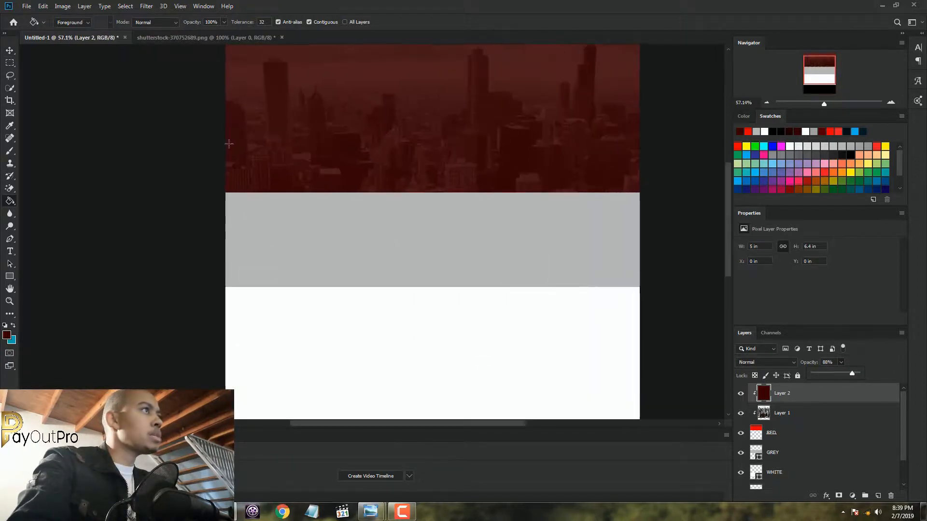
{"action": "scroll", "coordinate": [228, 144], "scroll_direction": "down", "scroll_amount": 2}
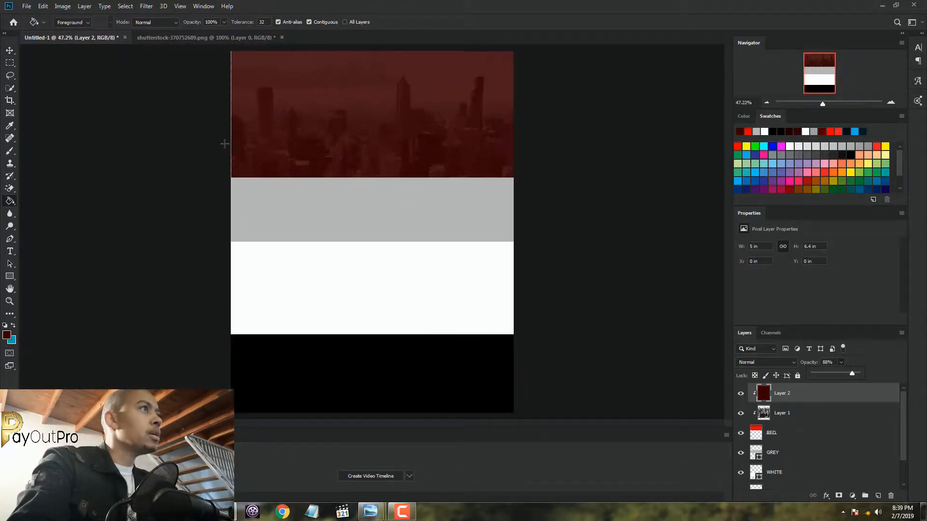
{"action": "scroll", "coordinate": [225, 143], "scroll_direction": "up", "scroll_amount": 2}
{"action": "scroll", "coordinate": [224, 144], "scroll_direction": "down", "scroll_amount": 3}
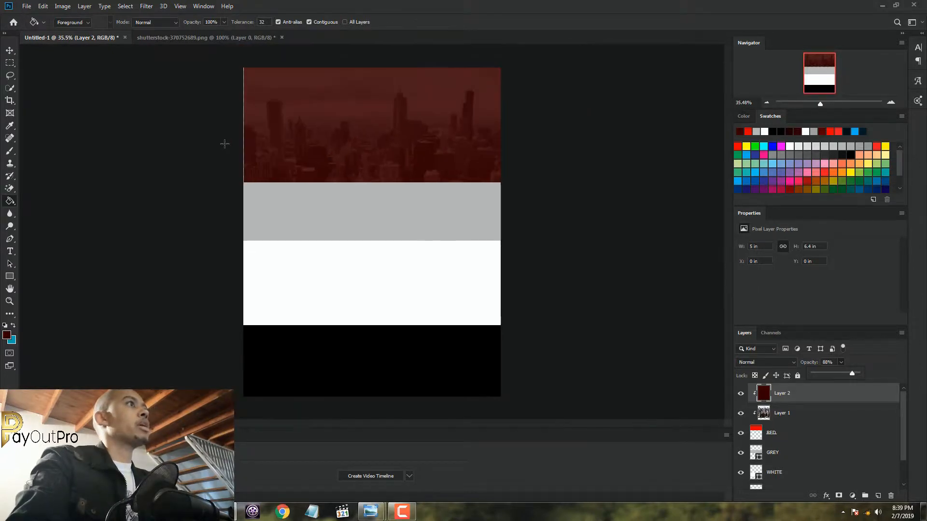
Add a new layer directly above the WHITE layer and name it SHAPE
{"action": "left_click", "coordinate": [10, 50]}
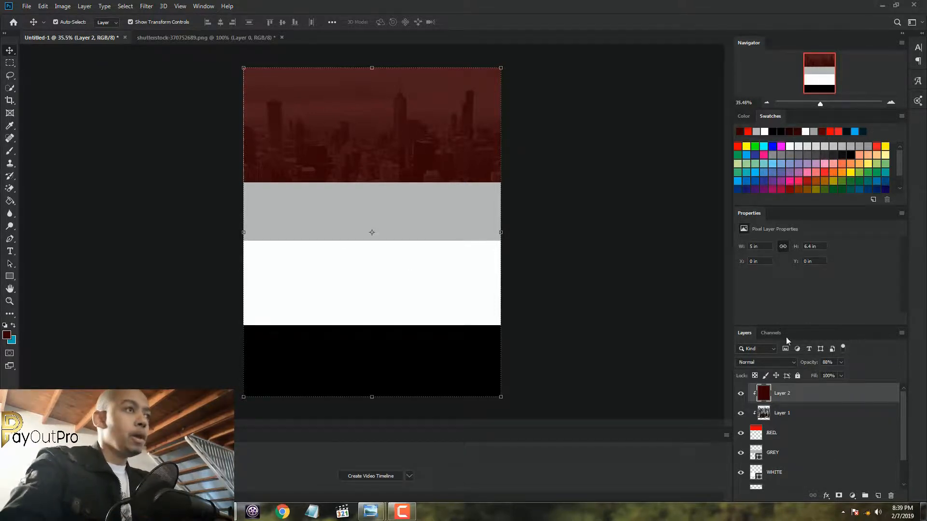
{"action": "left_click_drag", "start_coordinate": [904, 410], "coordinate": [905, 445]}
{"action": "left_click", "coordinate": [791, 446]}
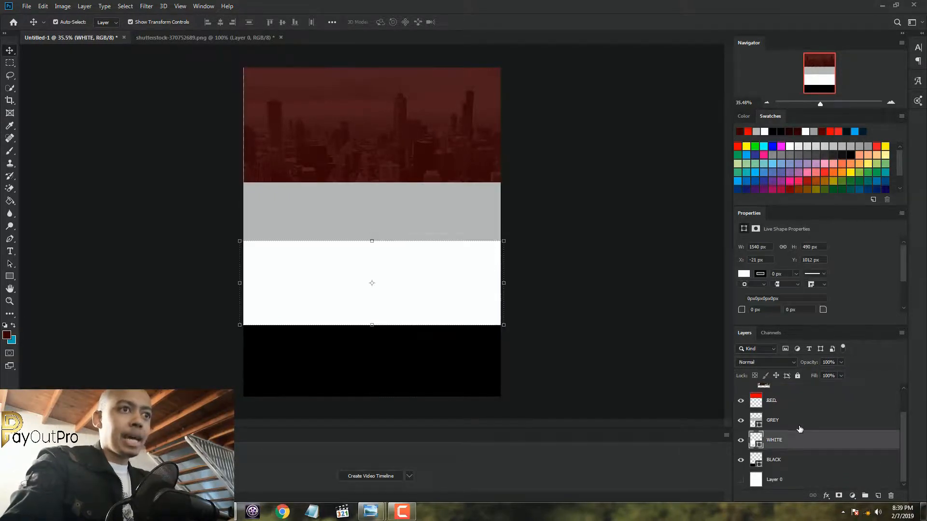
{"action": "left_click", "coordinate": [798, 425]}
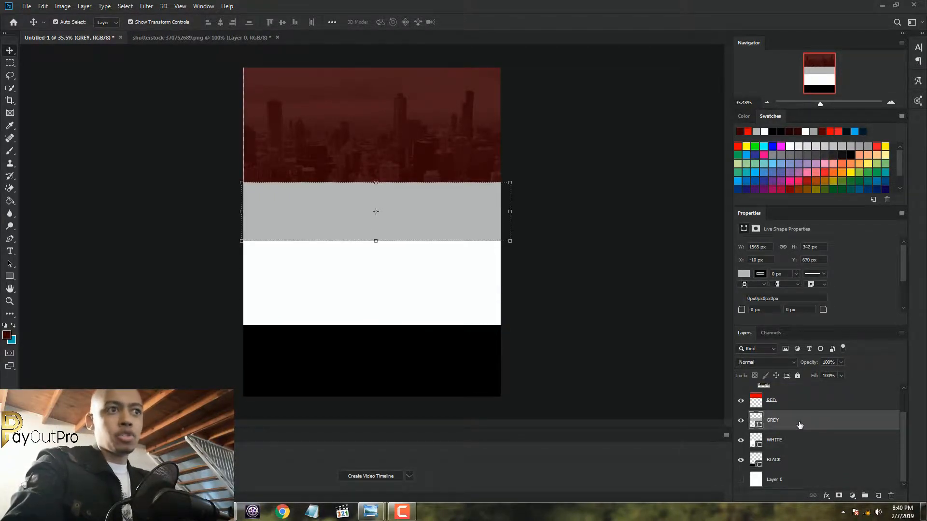
{"action": "left_click", "coordinate": [800, 439]}
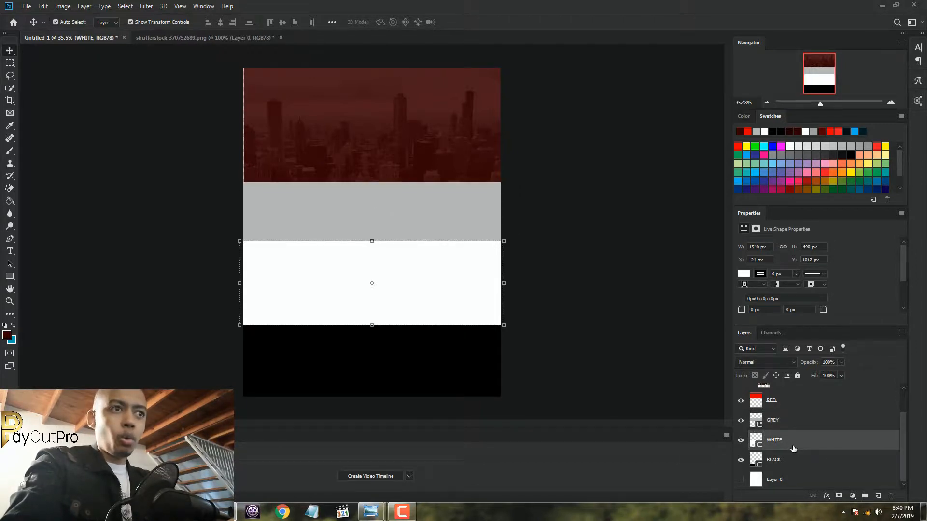
{"action": "left_click", "coordinate": [879, 502]}
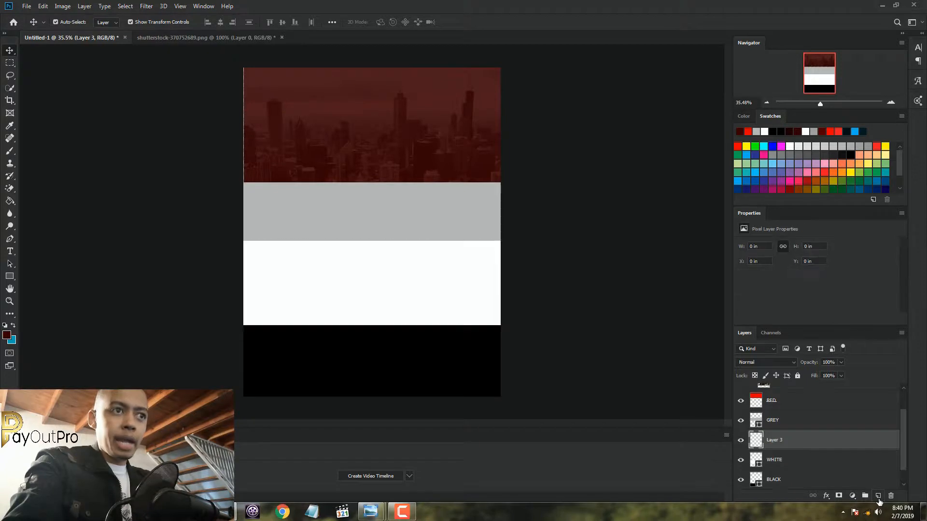
{"action": "double_click", "coordinate": [778, 440]}
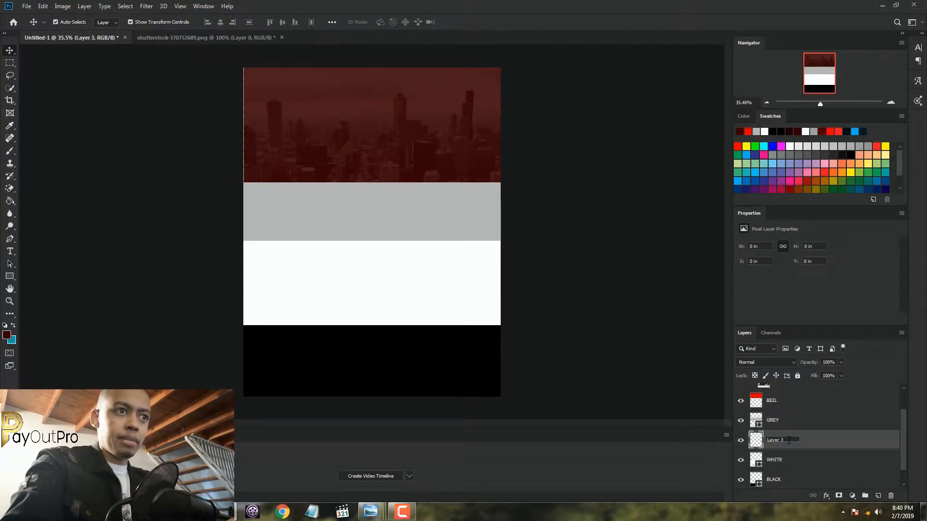
{"action": "type", "text": "S"}
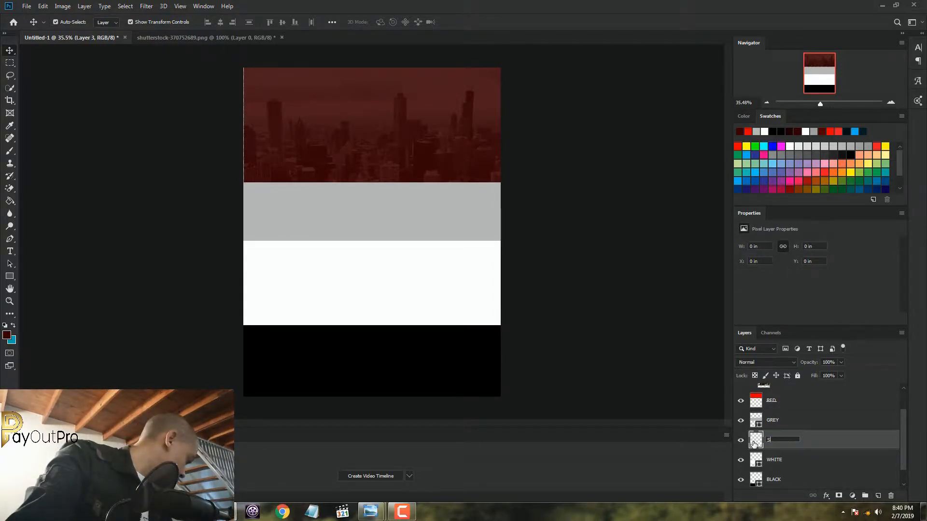
{"action": "type", "text": "HAP"}
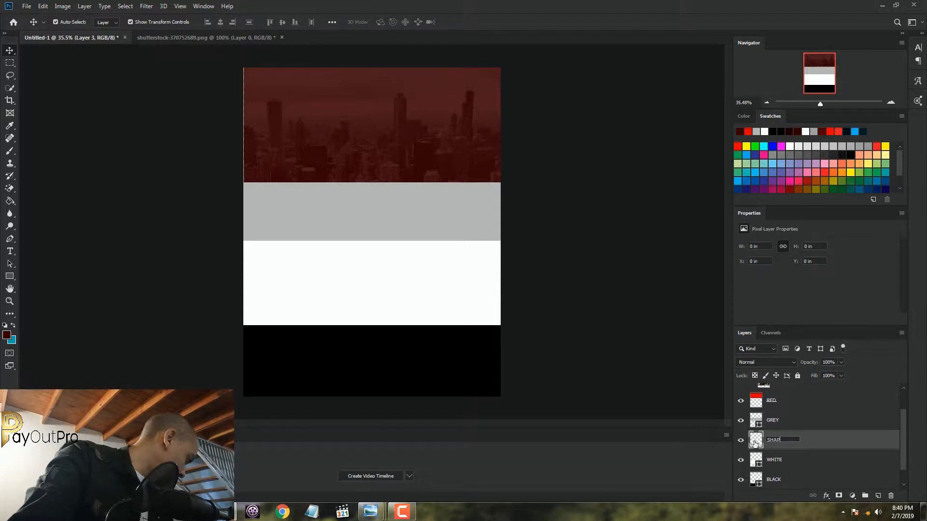
{"action": "type", "text": "E"}
{"action": "key", "text": "Return"}
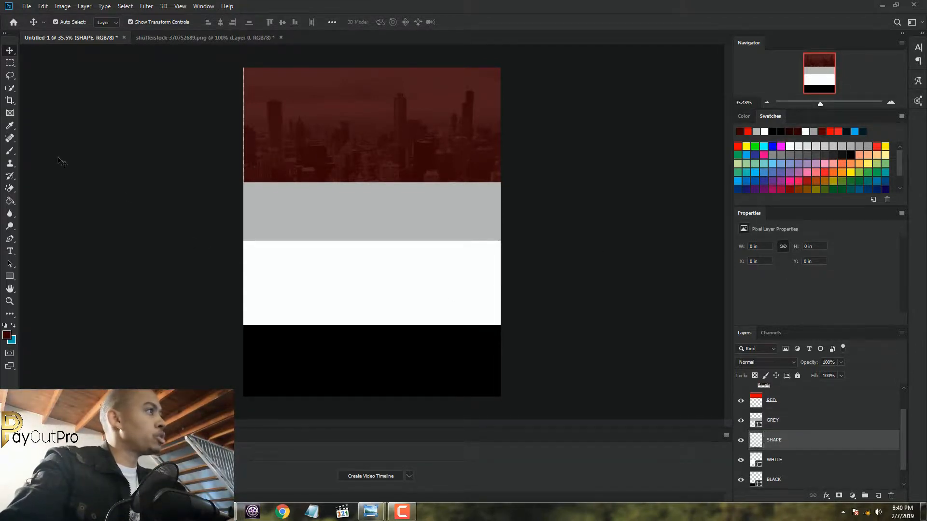
Using the reference poster as a guide, draw a closed slanted four-sided Pen path from the grey band's top edge into the black band, and convert it to a shape
{"action": "left_click", "coordinate": [10, 239]}
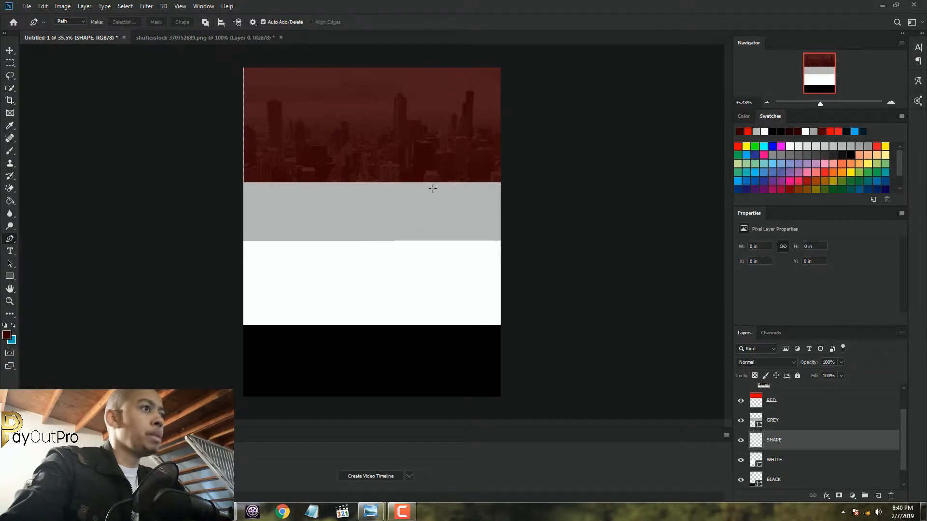
{"action": "left_click", "coordinate": [338, 466]}
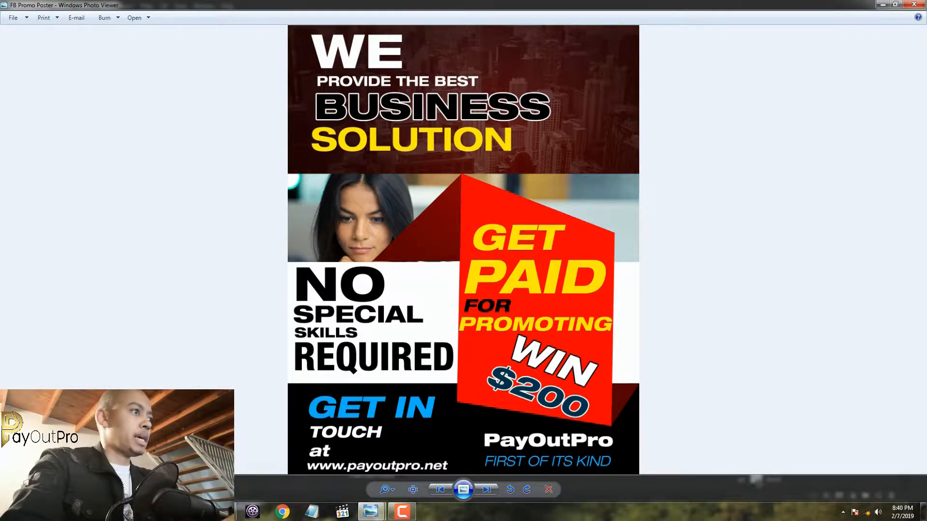
{"action": "left_click", "coordinate": [223, 511]}
{"action": "scroll", "coordinate": [395, 258], "scroll_direction": "up", "scroll_amount": 5}
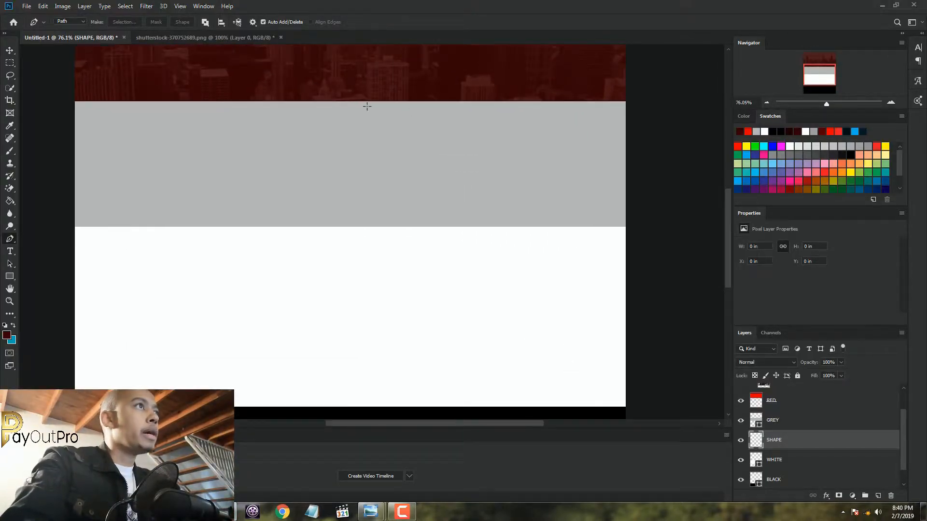
{"action": "left_click", "coordinate": [336, 101]}
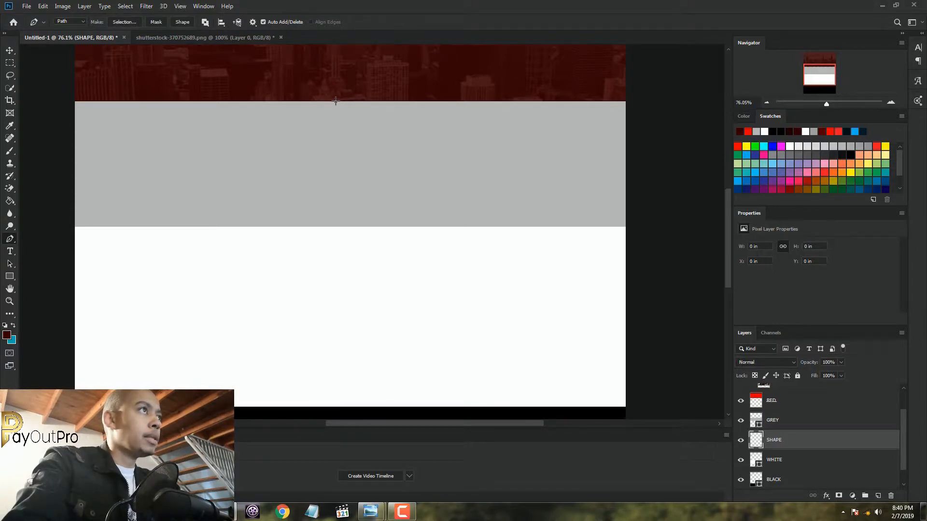
{"action": "left_click", "coordinate": [555, 193]}
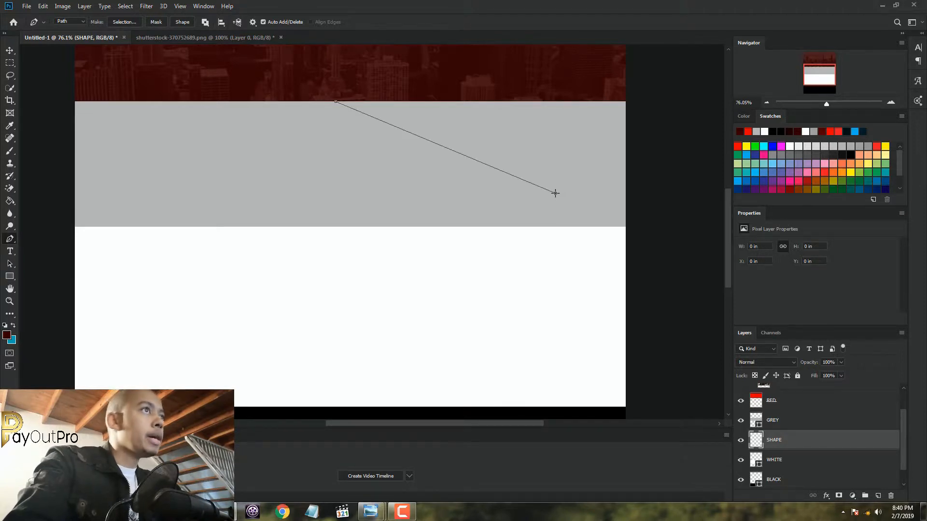
{"action": "scroll", "coordinate": [555, 193], "scroll_direction": "down", "scroll_amount": 2}
{"action": "left_click_drag", "start_coordinate": [729, 218], "coordinate": [728, 231]}
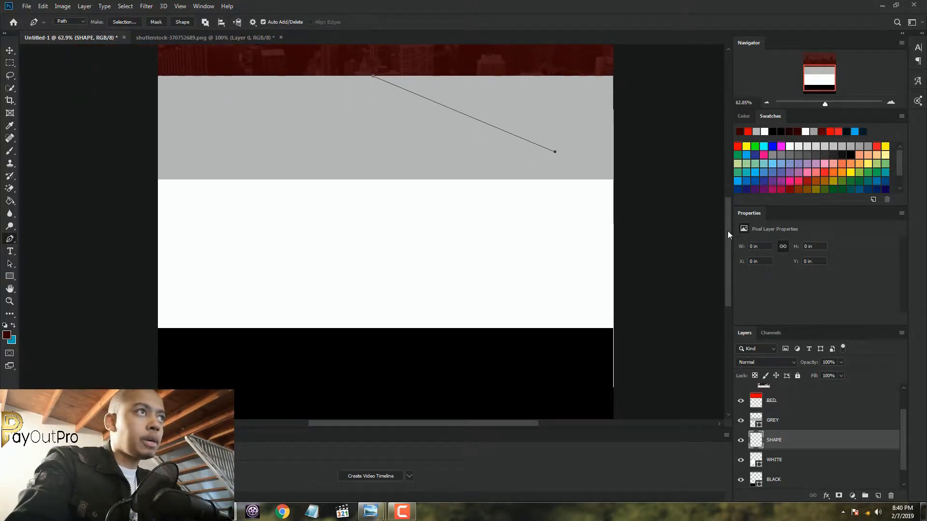
{"action": "left_click", "coordinate": [558, 379]}
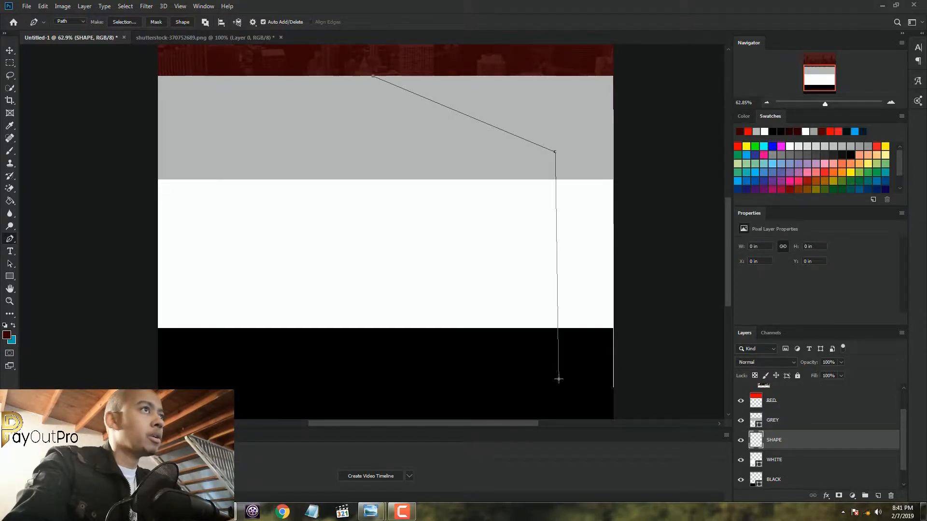
{"action": "left_click", "coordinate": [370, 351]}
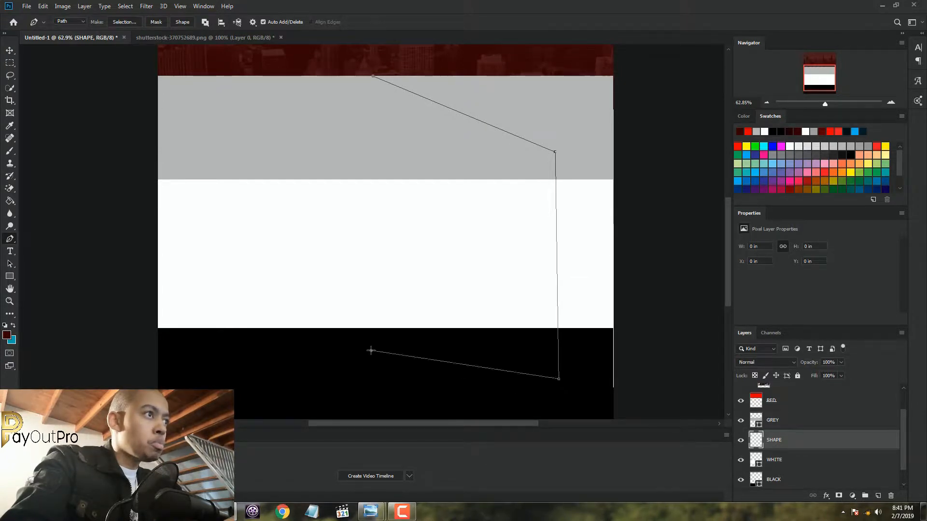
{"action": "left_click", "coordinate": [372, 77]}
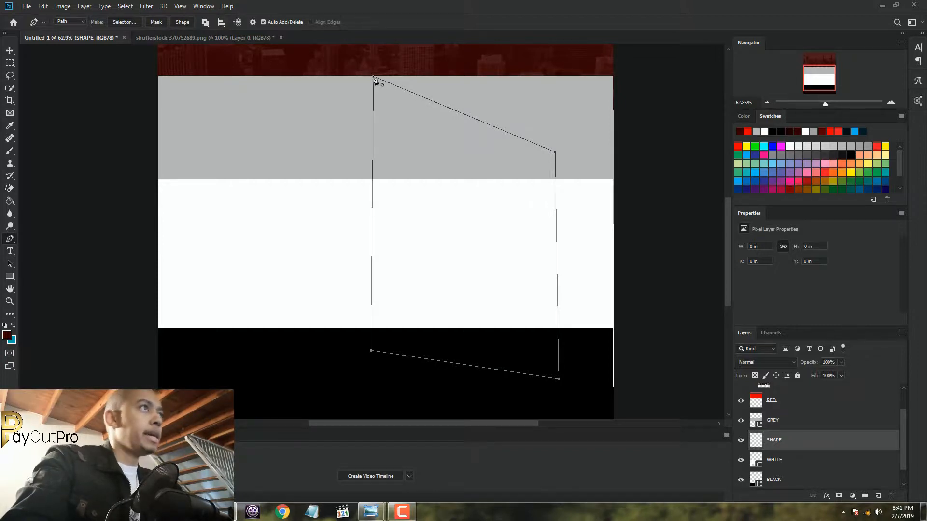
{"action": "left_click", "coordinate": [183, 23]}
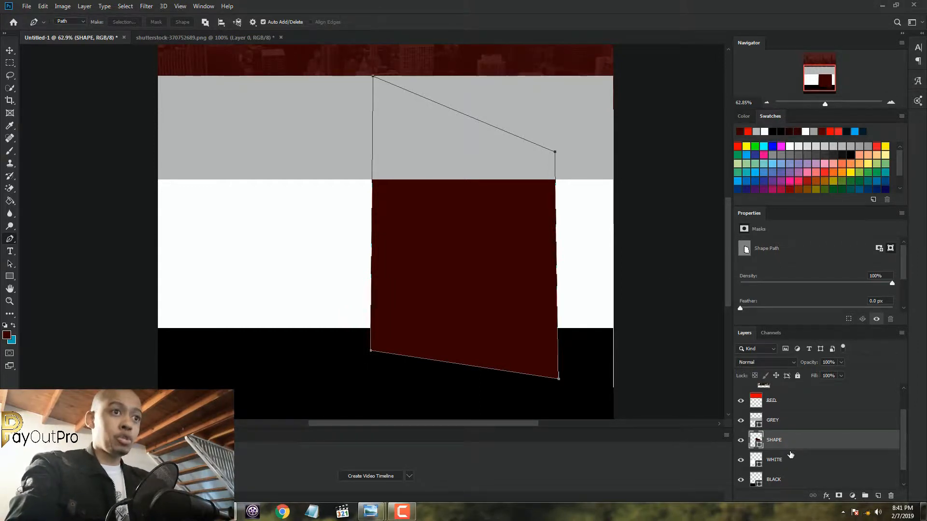
Move the SHAPE layer above the GREY layer and change the panel's fill to bright red
{"action": "left_click_drag", "start_coordinate": [796, 441], "coordinate": [792, 416]}
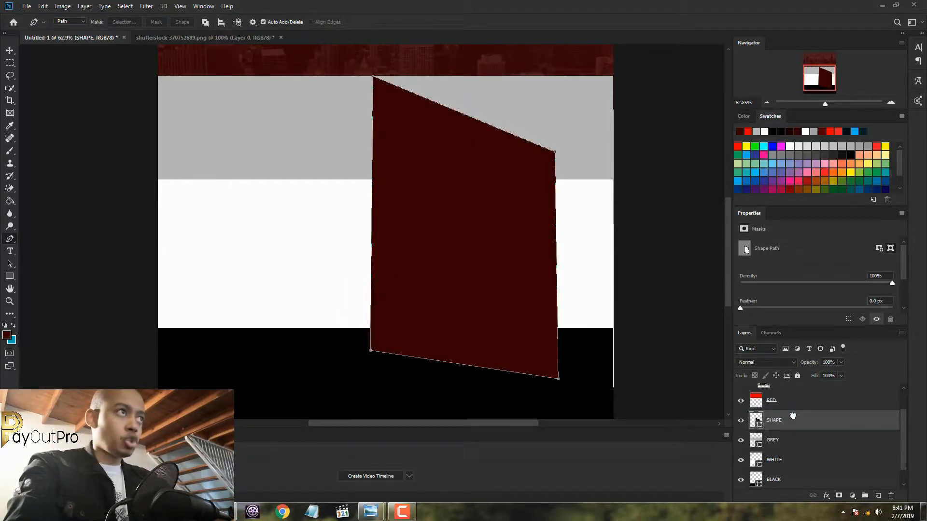
{"action": "left_click", "coordinate": [9, 277]}
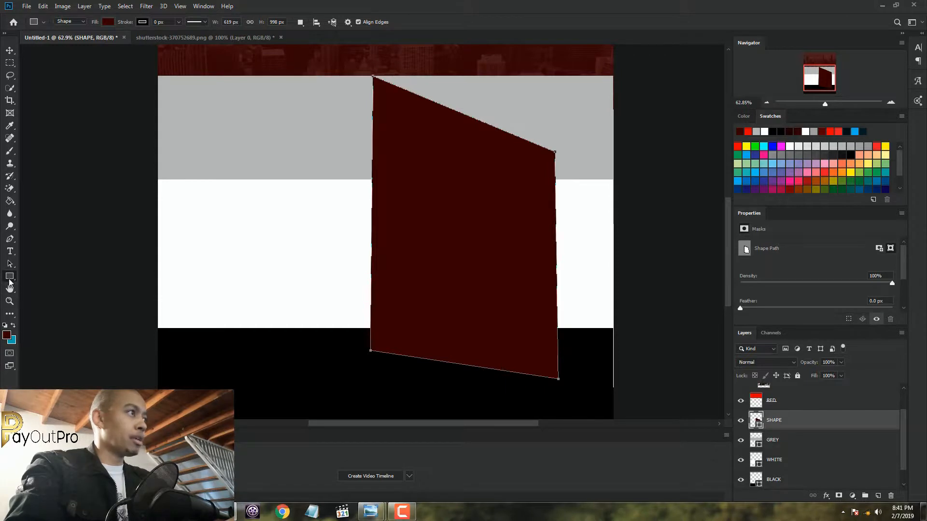
{"action": "right_click", "coordinate": [10, 279]}
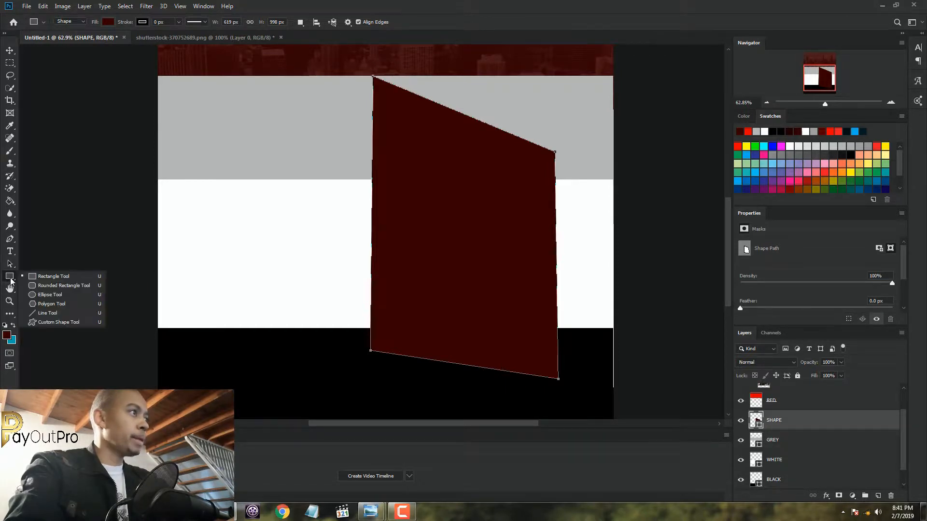
{"action": "left_click", "coordinate": [108, 23]}
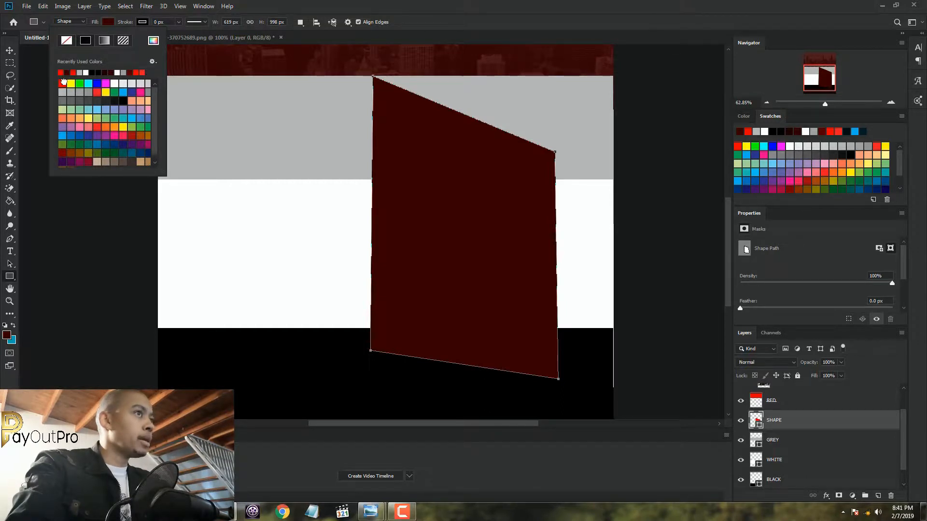
{"action": "left_click", "coordinate": [63, 83]}
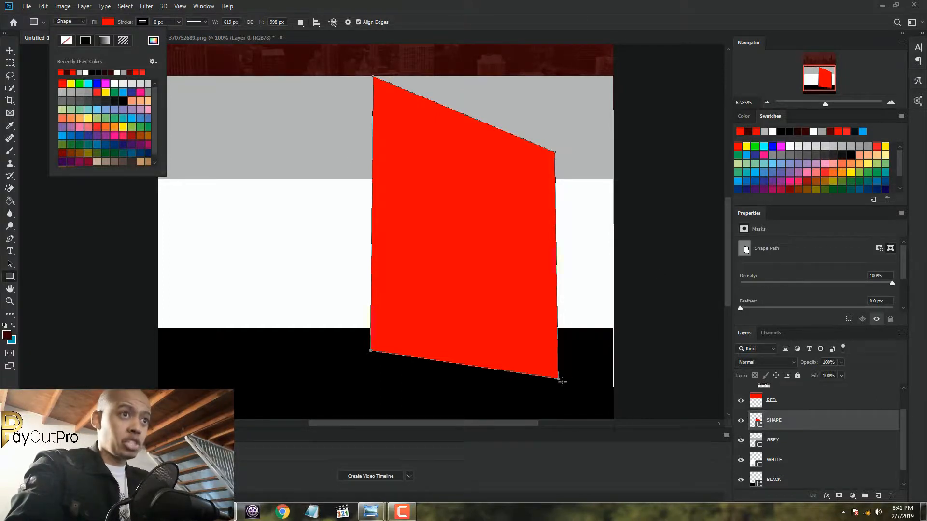
{"action": "left_click", "coordinate": [245, 2]}
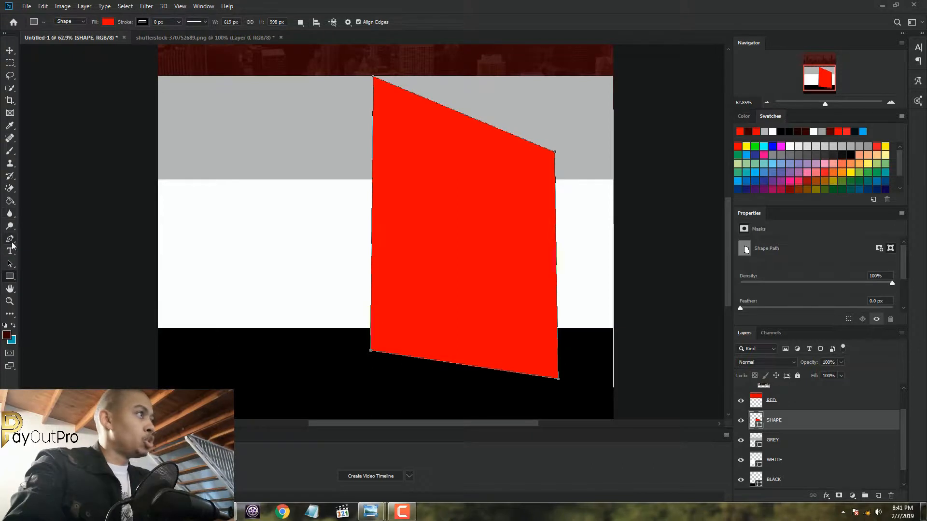
On a new layer, draw a dark red triangle shape joining the panel's lower-right corner to the poster's right edge along the black band's top
{"action": "left_click", "coordinate": [10, 239]}
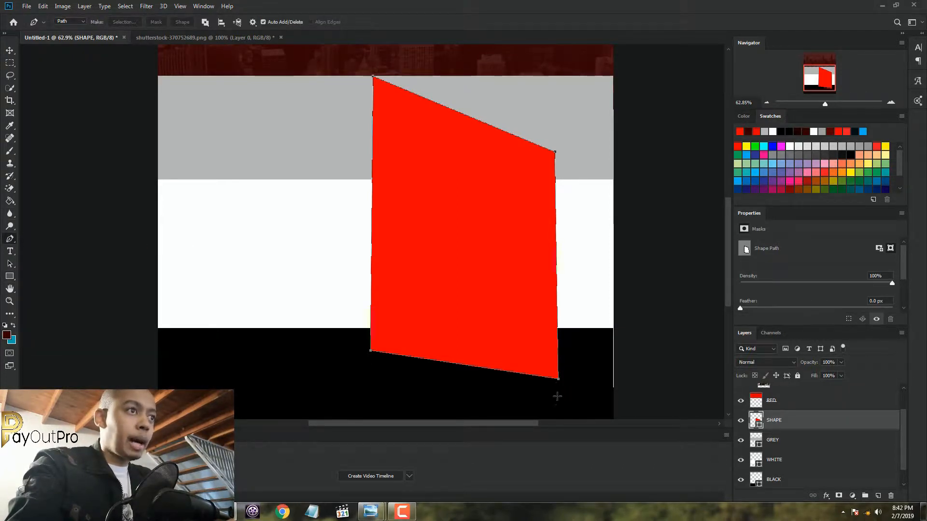
{"action": "scroll", "coordinate": [557, 393], "scroll_direction": "up", "scroll_amount": 4}
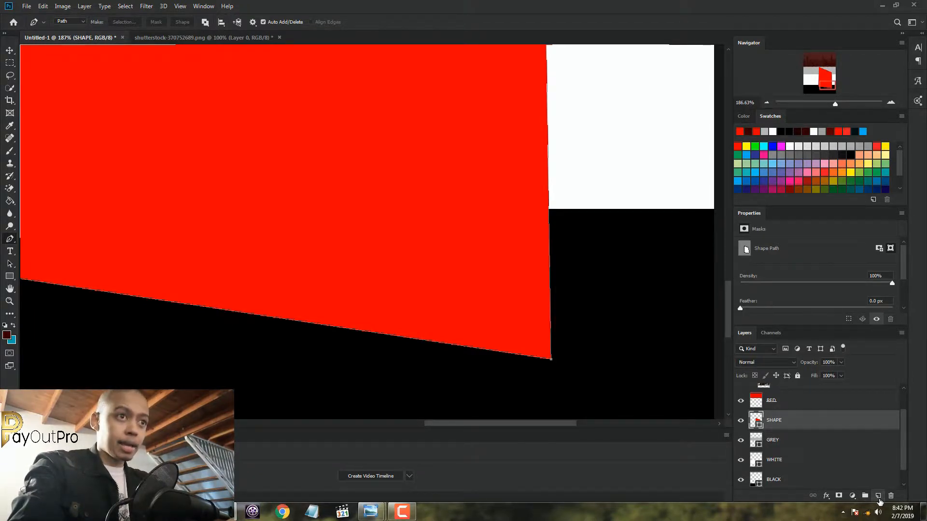
{"action": "left_click", "coordinate": [878, 497]}
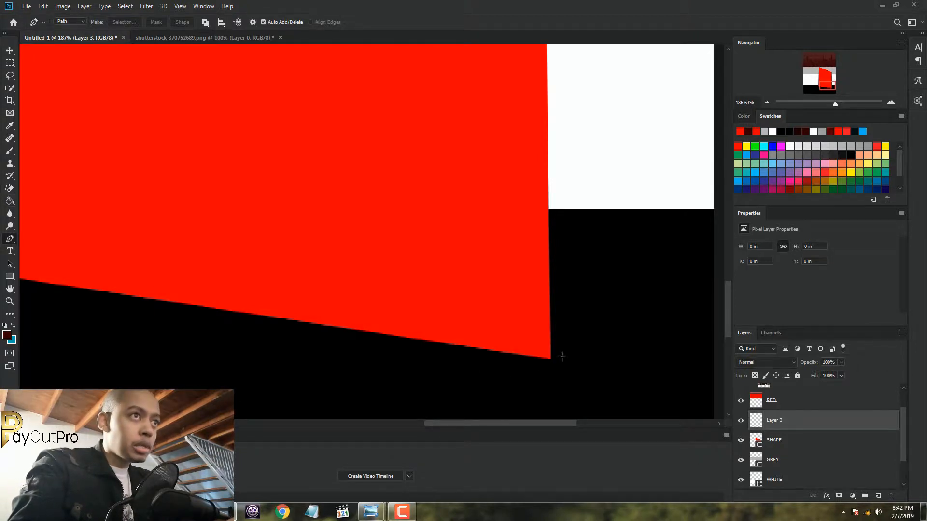
{"action": "scroll", "coordinate": [560, 360], "scroll_direction": "down", "scroll_amount": 1}
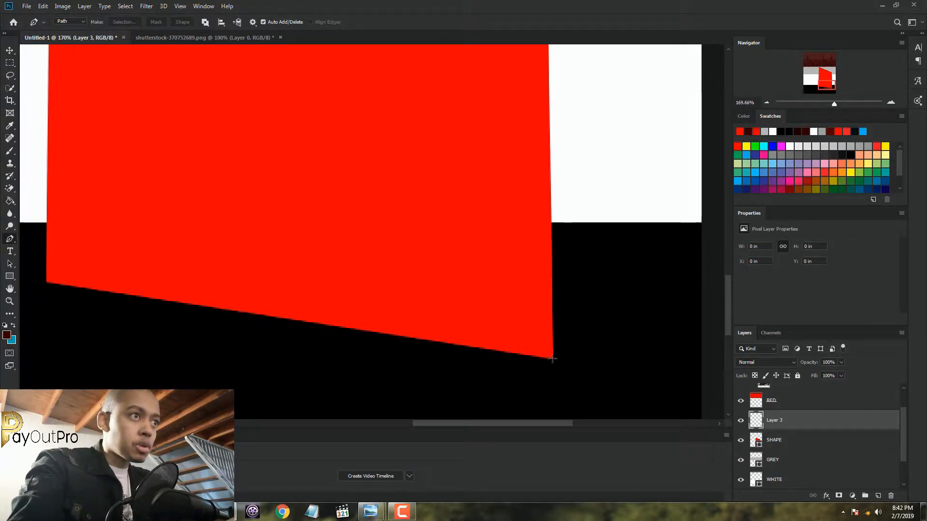
{"action": "left_click", "coordinate": [554, 360]}
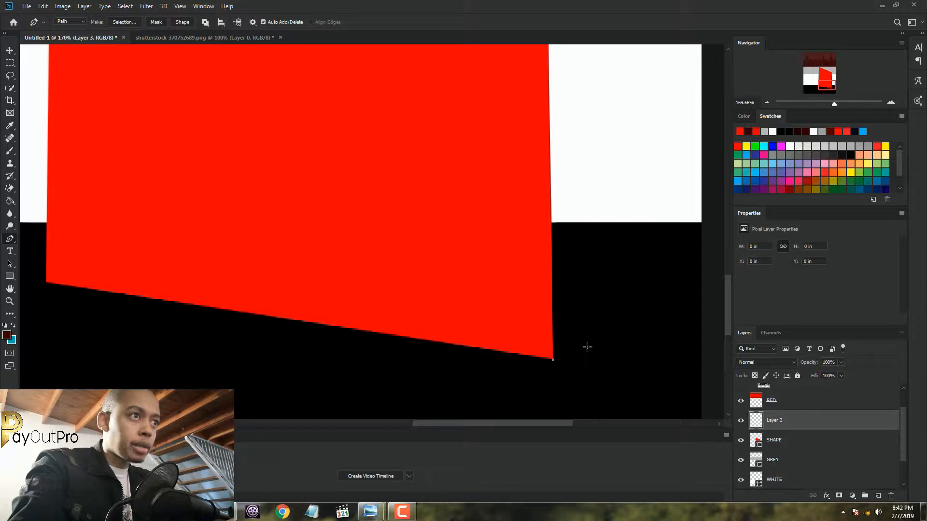
{"action": "left_click", "coordinate": [701, 223]}
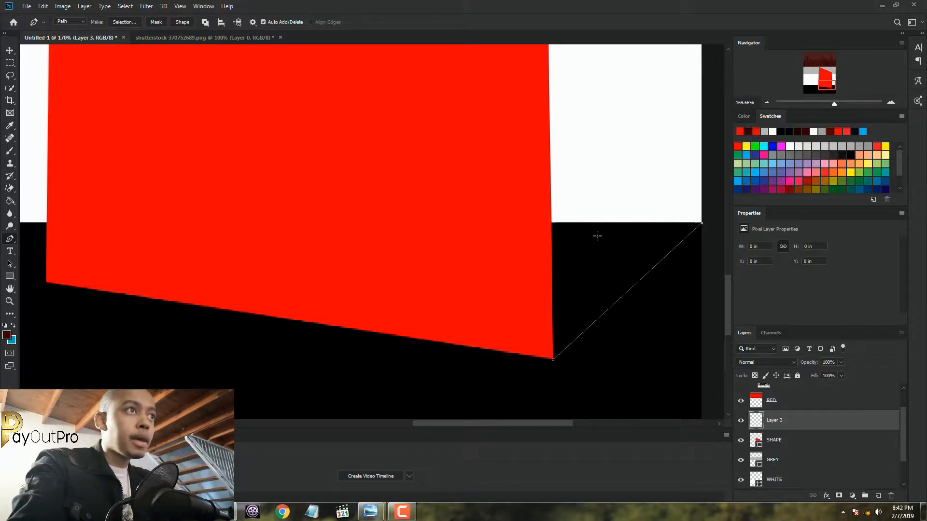
{"action": "left_click", "coordinate": [550, 223]}
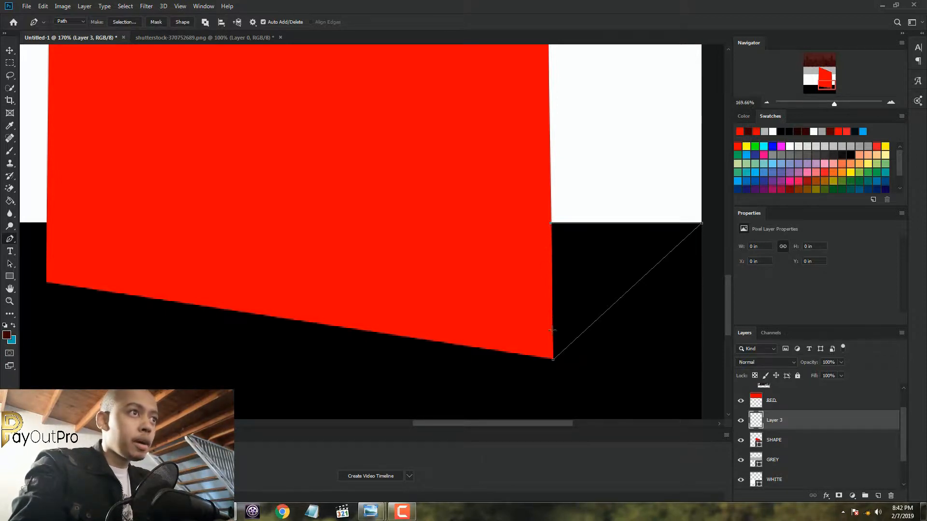
{"action": "left_click", "coordinate": [554, 360]}
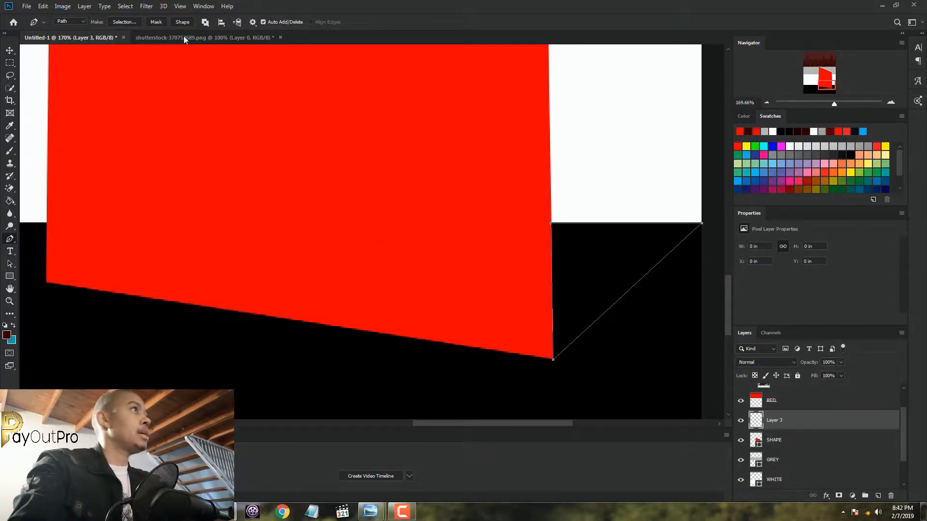
{"action": "left_click", "coordinate": [182, 22]}
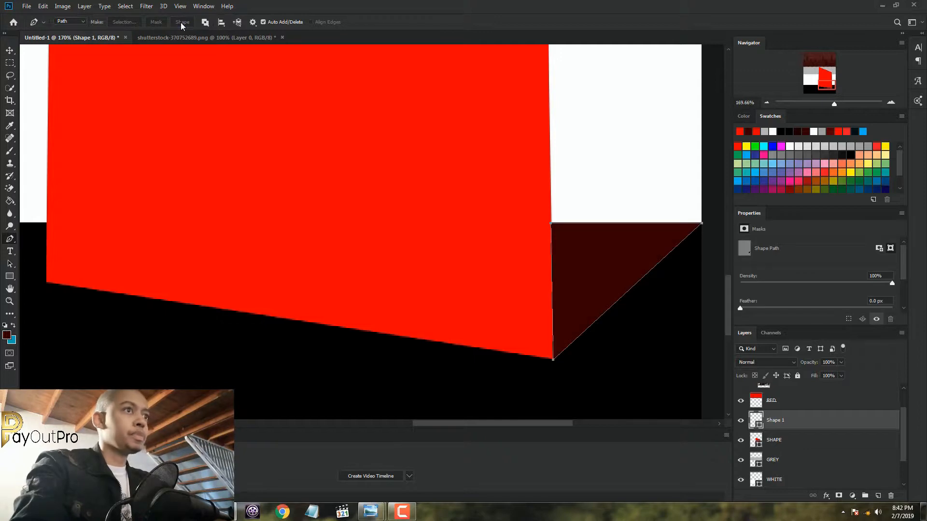
On another new layer, draw a dark red triangle shape from the panel's upper-left corner down to the grey band's bottom edge, left of the panel
{"action": "scroll", "coordinate": [580, 274], "scroll_direction": "down", "scroll_amount": 6}
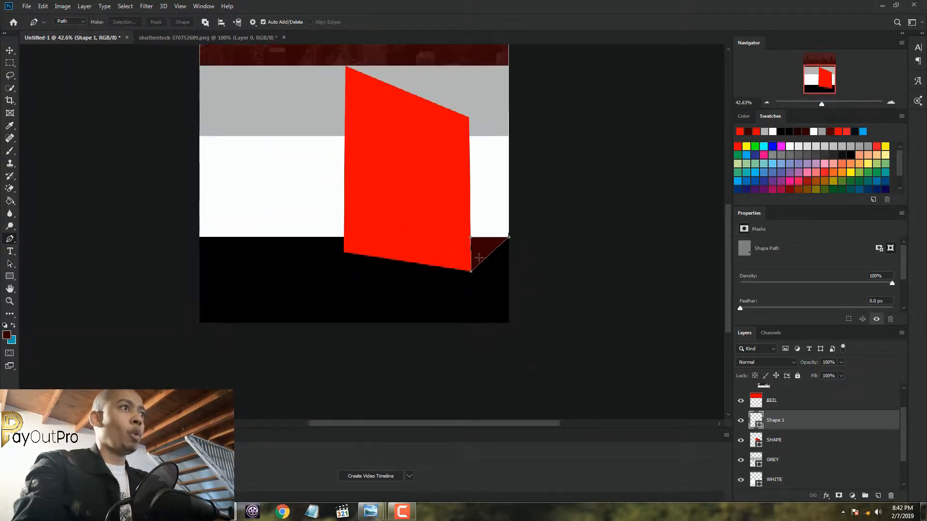
{"action": "scroll", "coordinate": [427, 203], "scroll_direction": "down", "scroll_amount": 3}
{"action": "scroll", "coordinate": [412, 283], "scroll_direction": "up", "scroll_amount": 5}
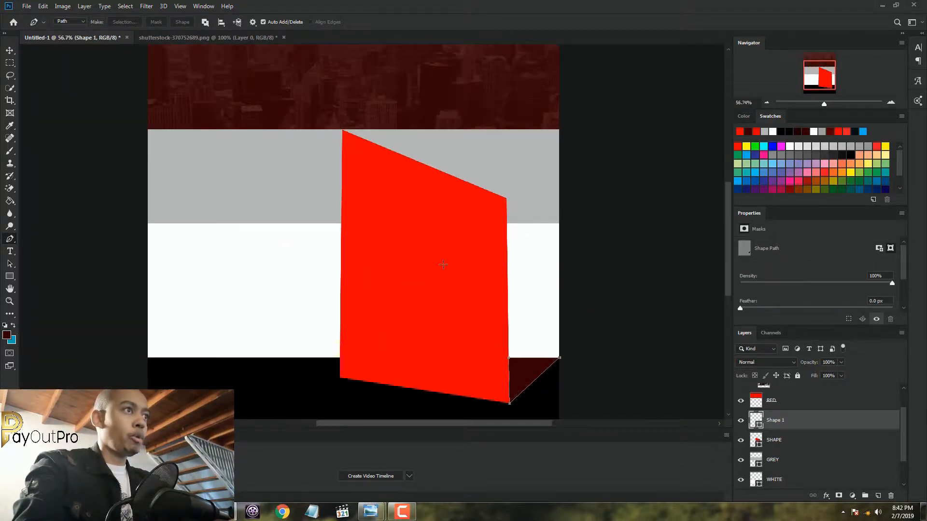
{"action": "scroll", "coordinate": [445, 290], "scroll_direction": "down", "scroll_amount": 2}
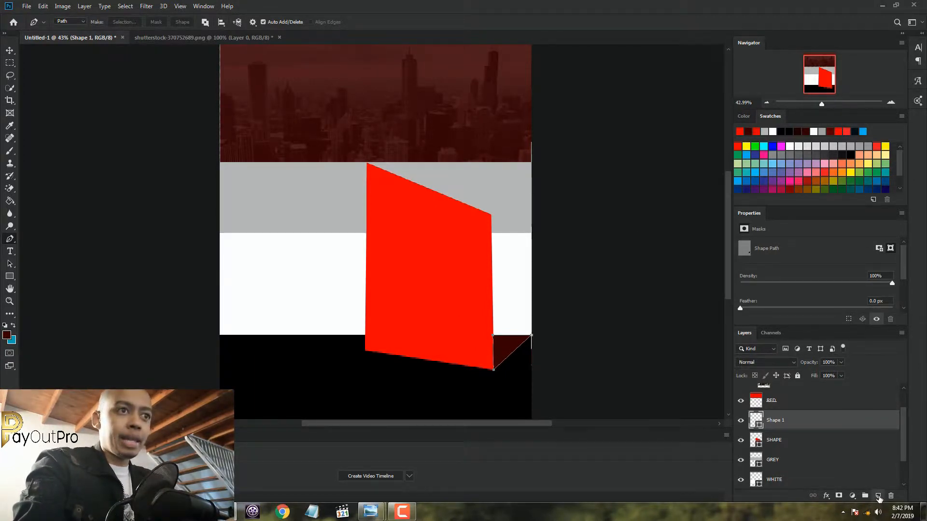
{"action": "left_click", "coordinate": [878, 496]}
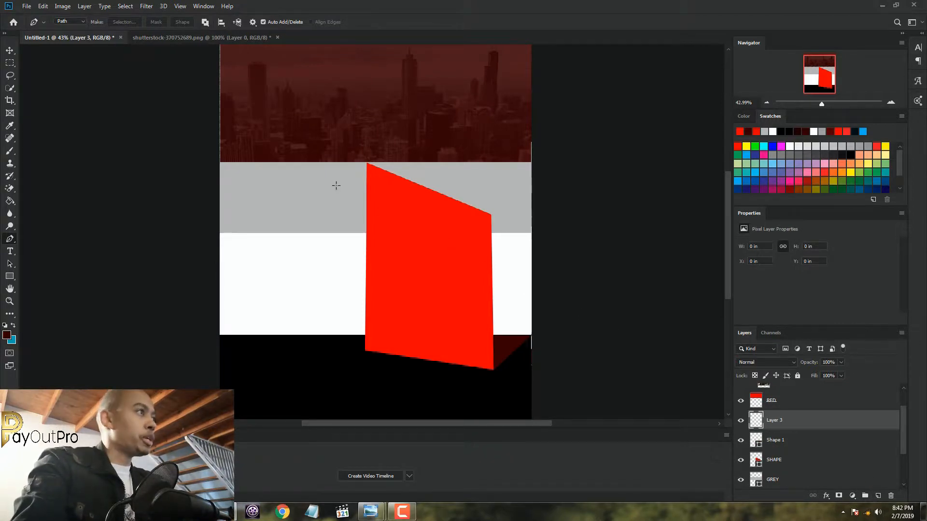
{"action": "scroll", "coordinate": [335, 186], "scroll_direction": "up", "scroll_amount": 5}
{"action": "scroll", "coordinate": [403, 139], "scroll_direction": "up", "scroll_amount": 4}
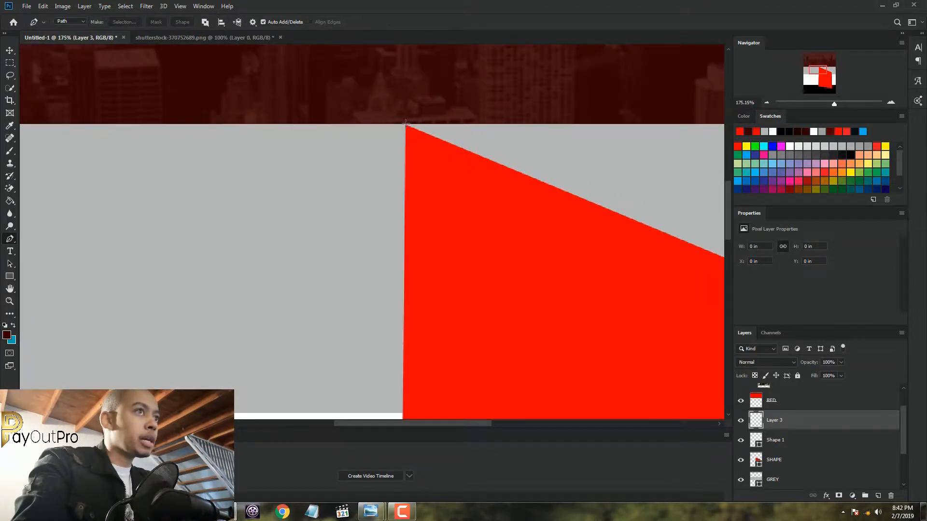
{"action": "left_click", "coordinate": [406, 124]}
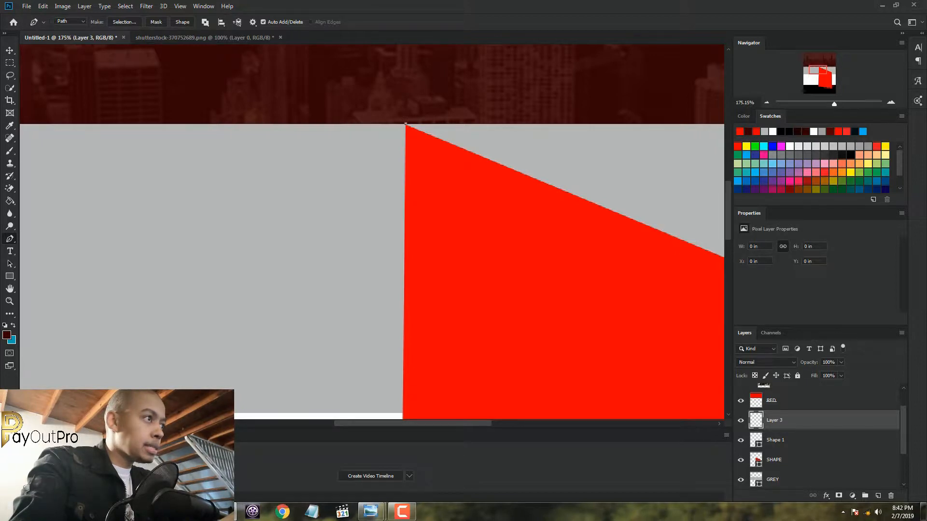
{"action": "left_click", "coordinate": [403, 414]}
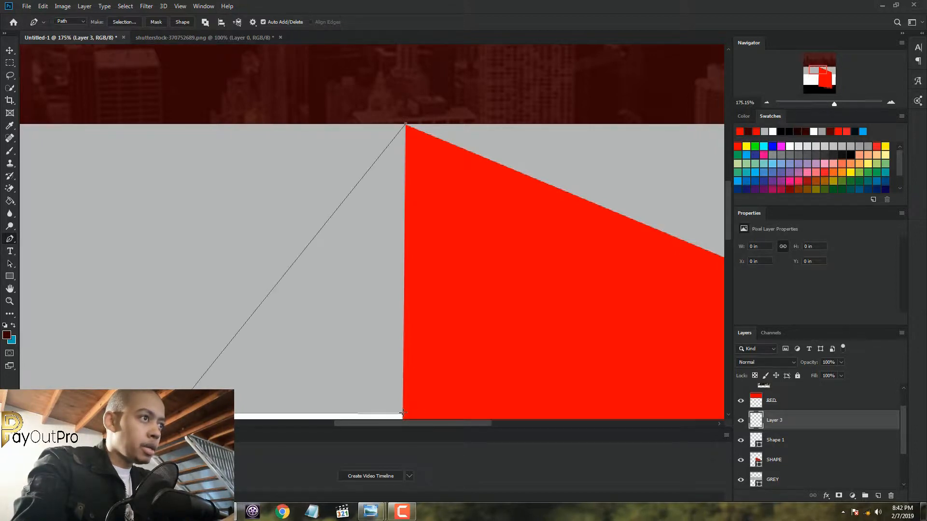
{"action": "left_click", "coordinate": [406, 125]}
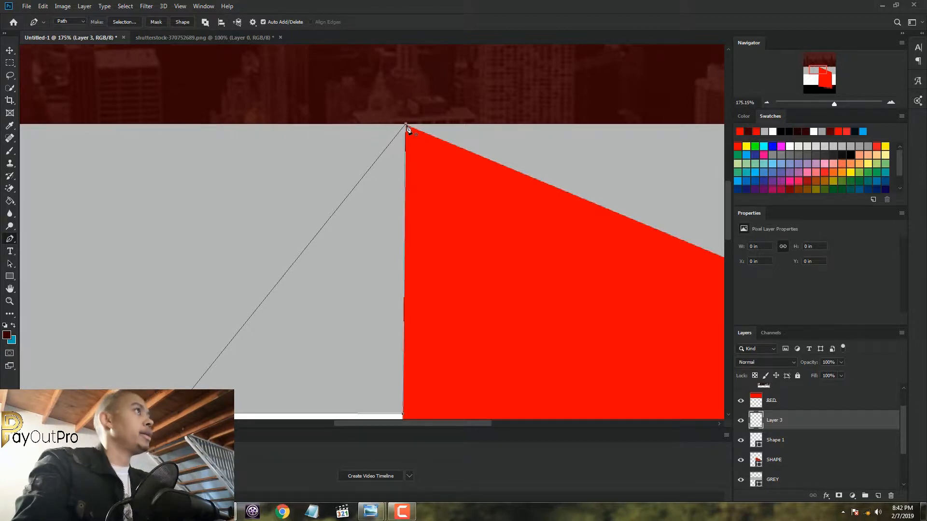
{"action": "left_click", "coordinate": [180, 23]}
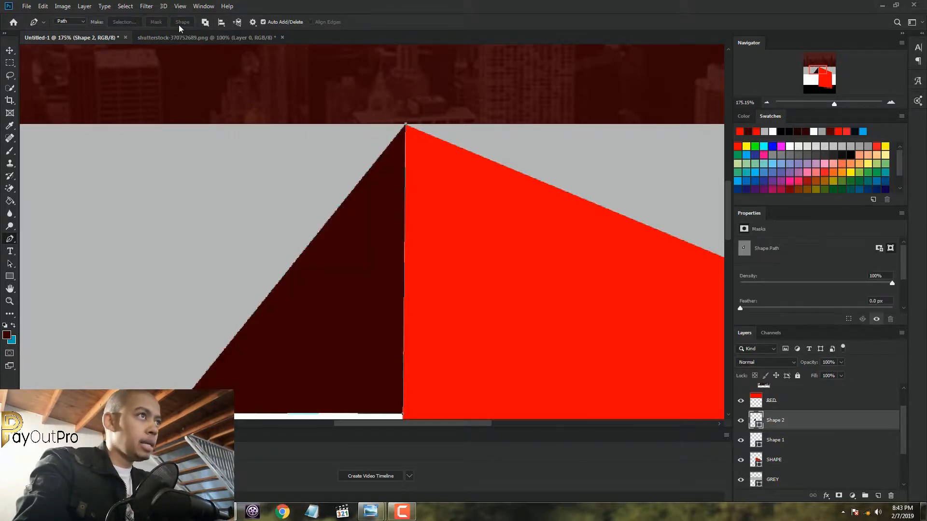
{"action": "scroll", "coordinate": [490, 121], "scroll_direction": "down", "scroll_amount": 6}
{"action": "scroll", "coordinate": [438, 230], "scroll_direction": "up", "scroll_amount": 1}
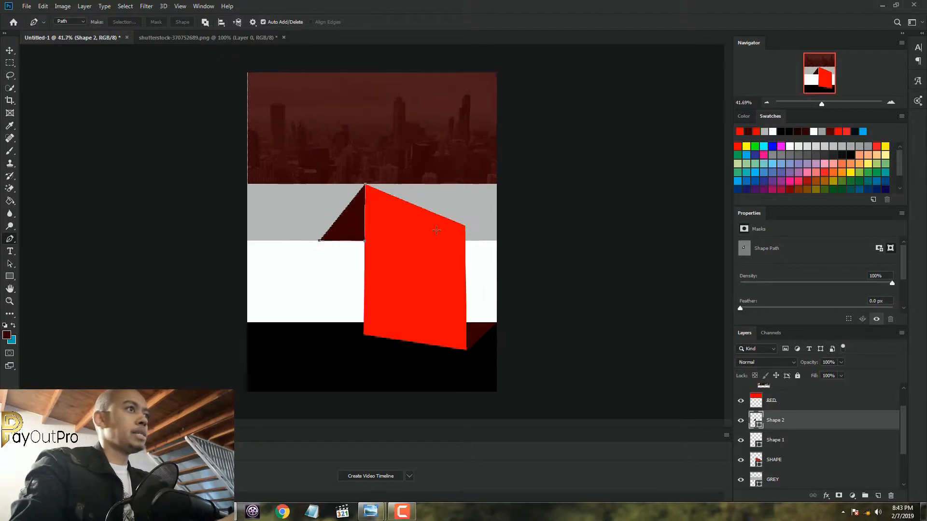
Using the reference poster as a guide, place the shutterstock-307219181 photo from the ShutterStock pictures folder into the poster at its default size
{"action": "scroll", "coordinate": [436, 231], "scroll_direction": "up", "scroll_amount": 2}
{"action": "scroll", "coordinate": [440, 228], "scroll_direction": "down", "scroll_amount": 3}
{"action": "mouse_move", "coordinate": [371, 511]}
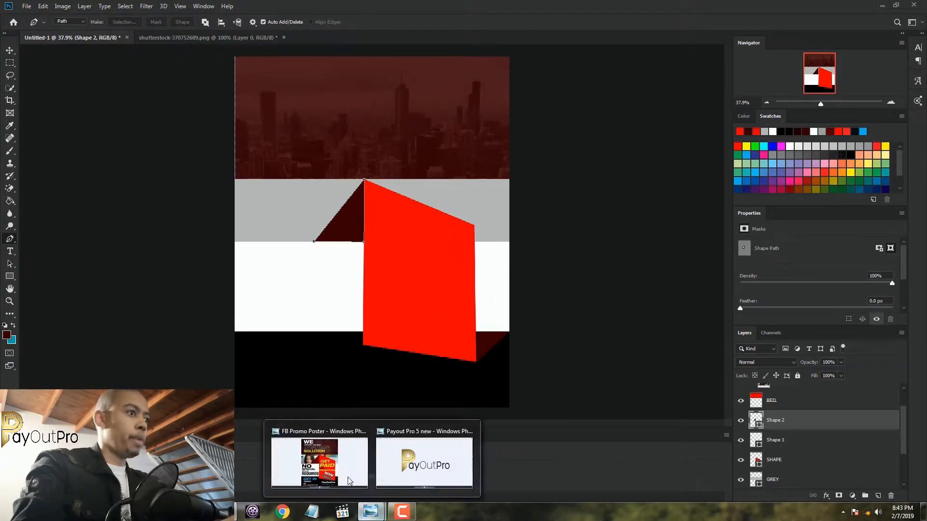
{"action": "left_click", "coordinate": [350, 480]}
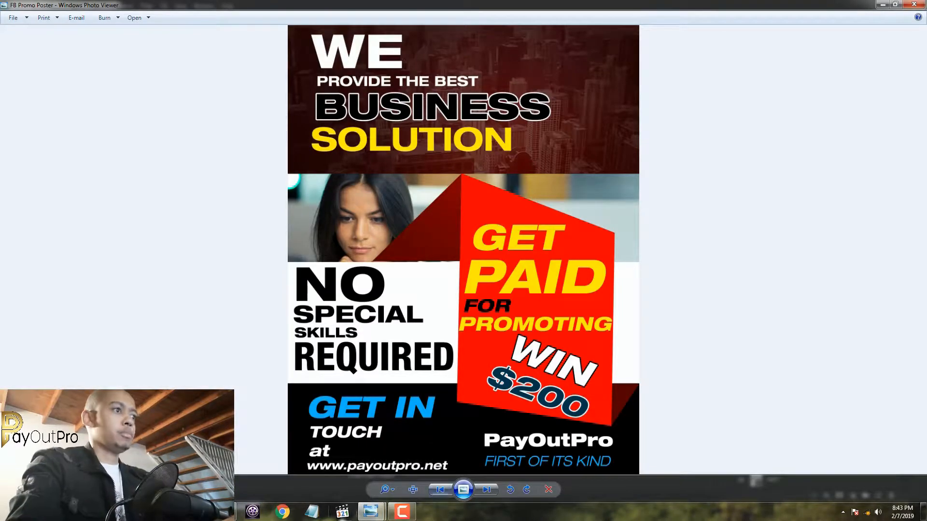
{"action": "left_click", "coordinate": [222, 512]}
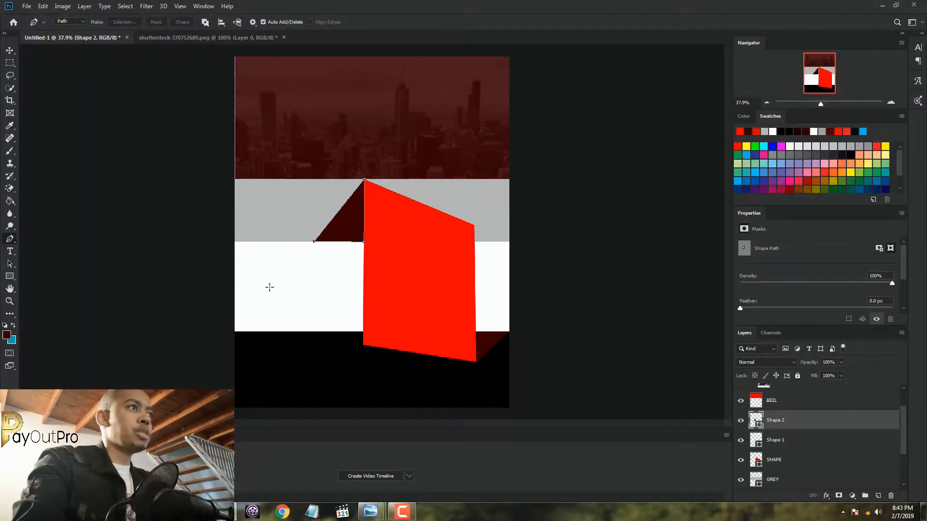
{"action": "scroll", "coordinate": [269, 287], "scroll_direction": "down", "scroll_amount": 2}
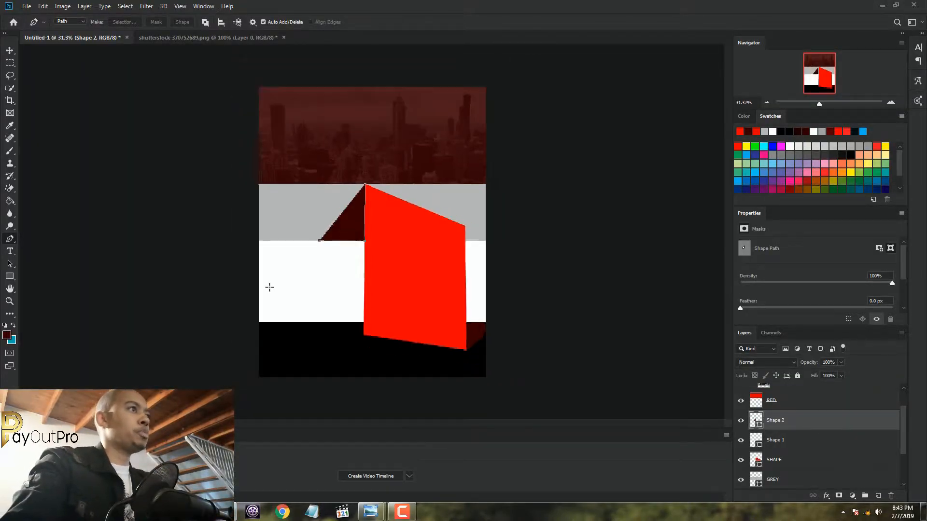
{"action": "left_click", "coordinate": [10, 51]}
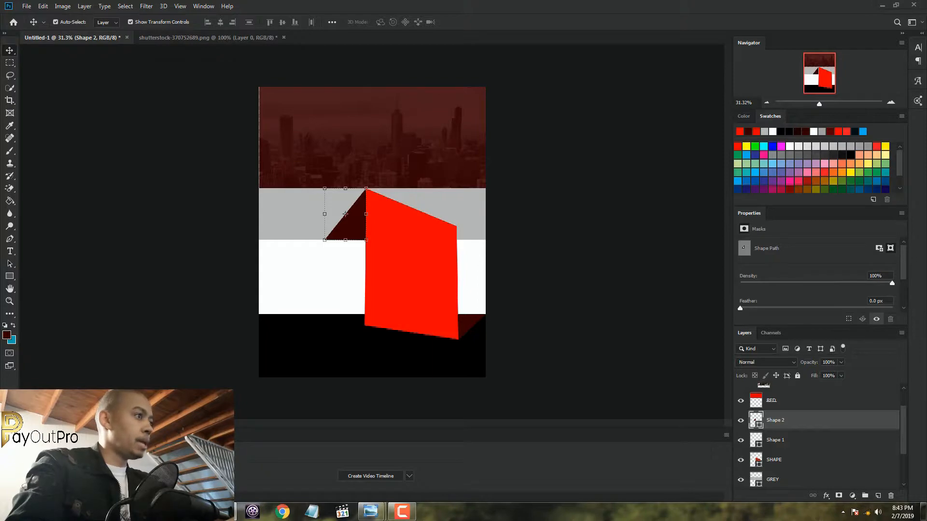
{"action": "left_click", "coordinate": [162, 512]}
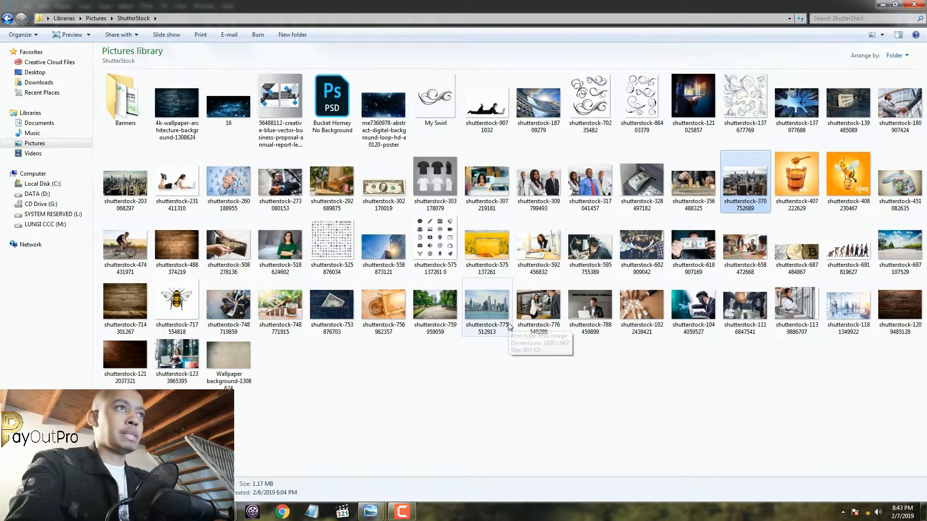
{"action": "left_click", "coordinate": [501, 196]}
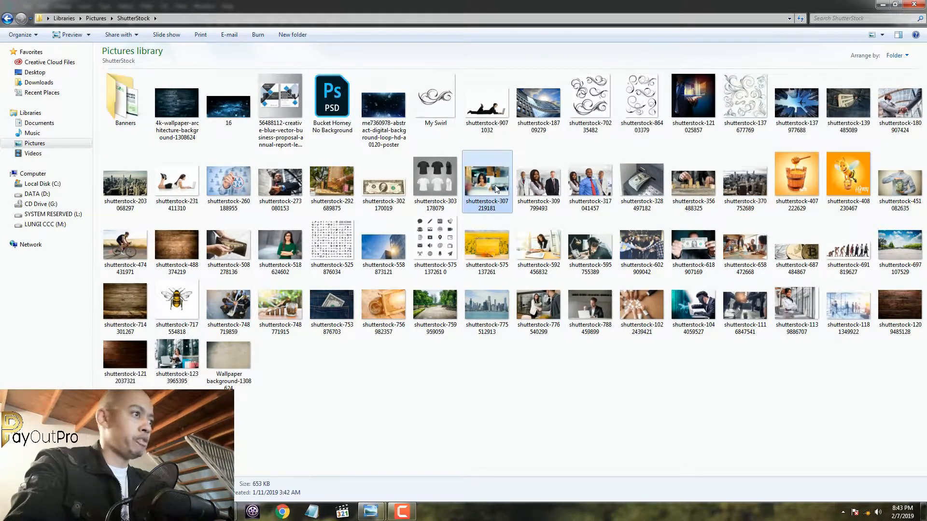
{"action": "left_click_drag", "start_coordinate": [495, 186], "coordinate": [696, 449]}
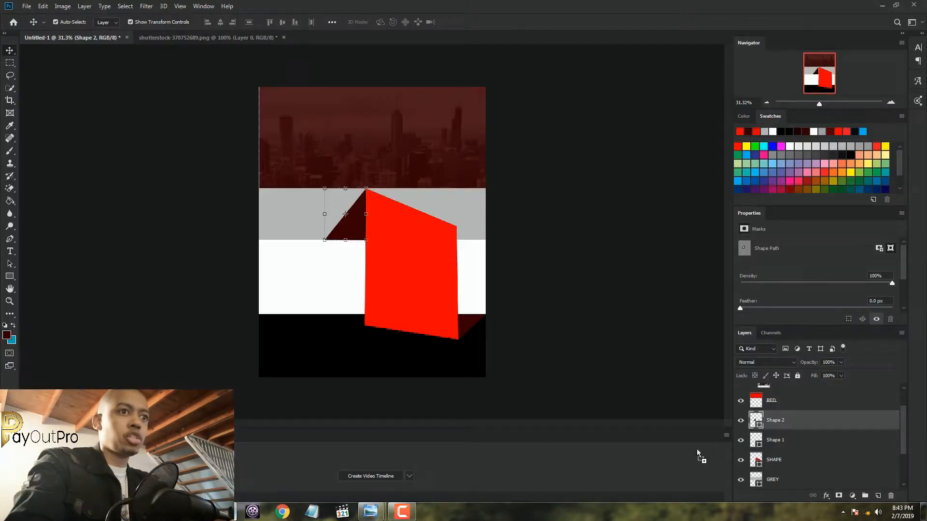
{"action": "left_click_drag", "start_coordinate": [835, 460], "coordinate": [313, 249]}
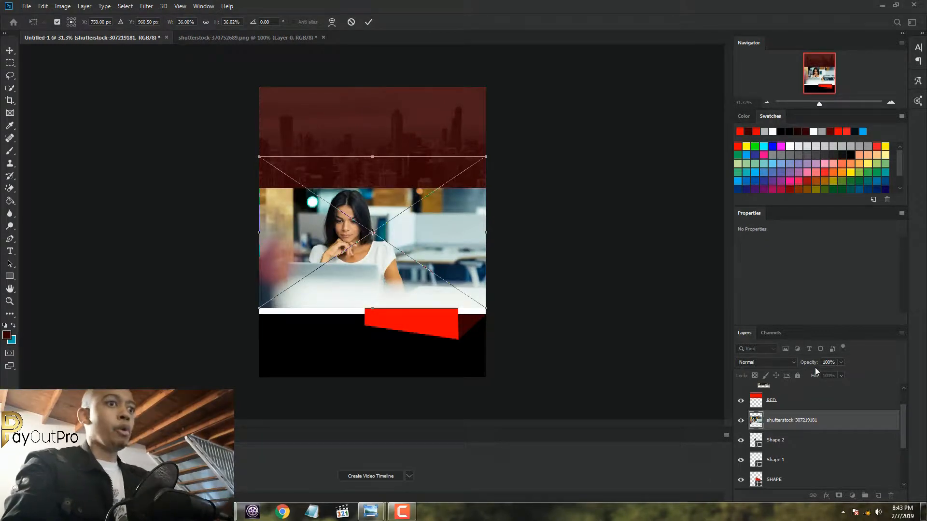
{"action": "left_click", "coordinate": [368, 22]}
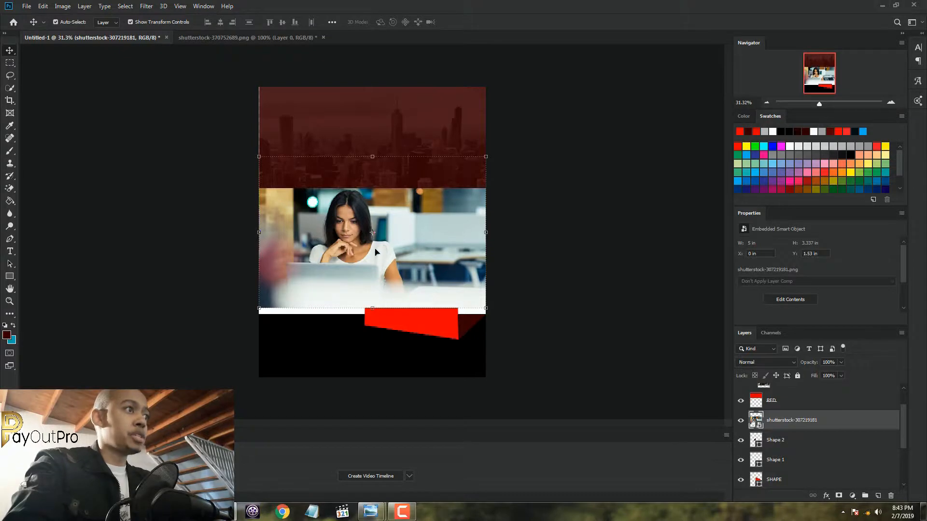
Move the shutterstock-307219181 layer directly above the GREY layer and clip the photo to the grey band
{"action": "left_click_drag", "start_coordinate": [903, 421], "coordinate": [901, 441]}
{"action": "left_click", "coordinate": [796, 457]}
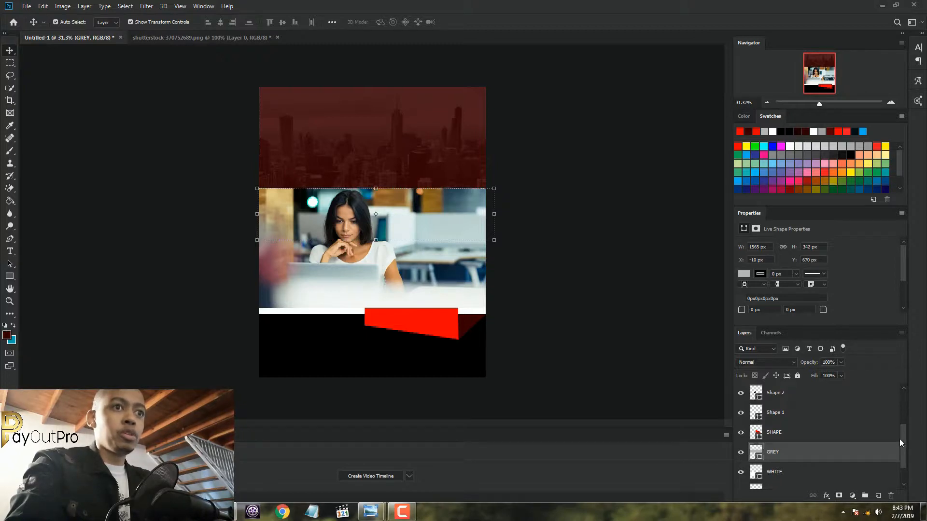
{"action": "left_click_drag", "start_coordinate": [902, 438], "coordinate": [903, 419]}
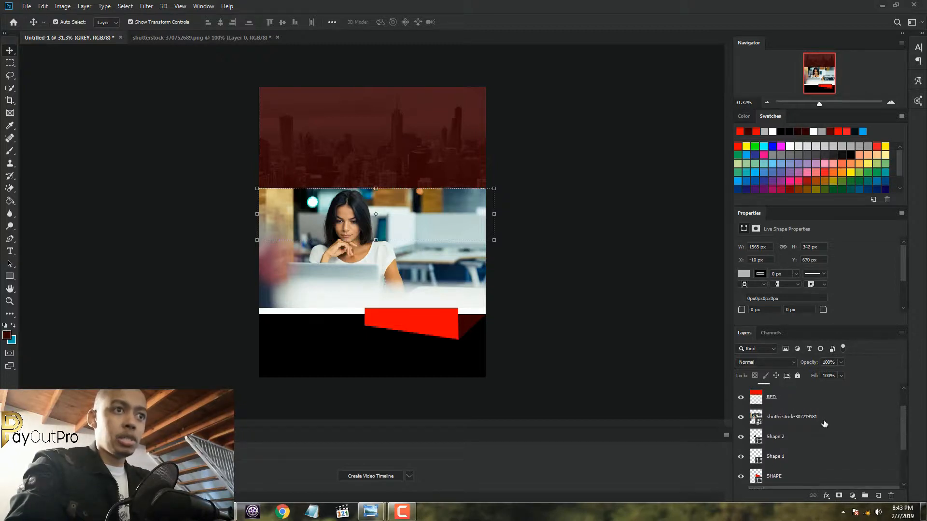
{"action": "left_click_drag", "start_coordinate": [825, 424], "coordinate": [807, 456]}
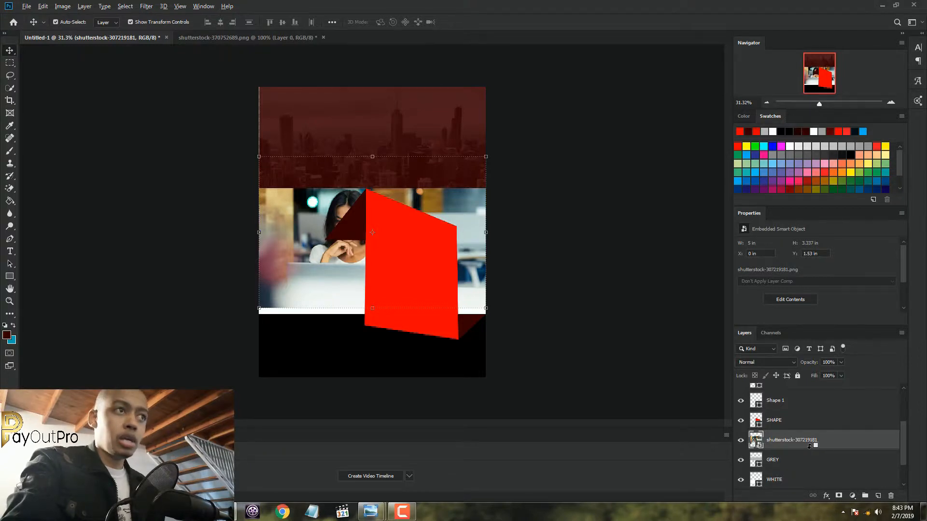
{"action": "left_click", "coordinate": [812, 445], "text": "alt"}
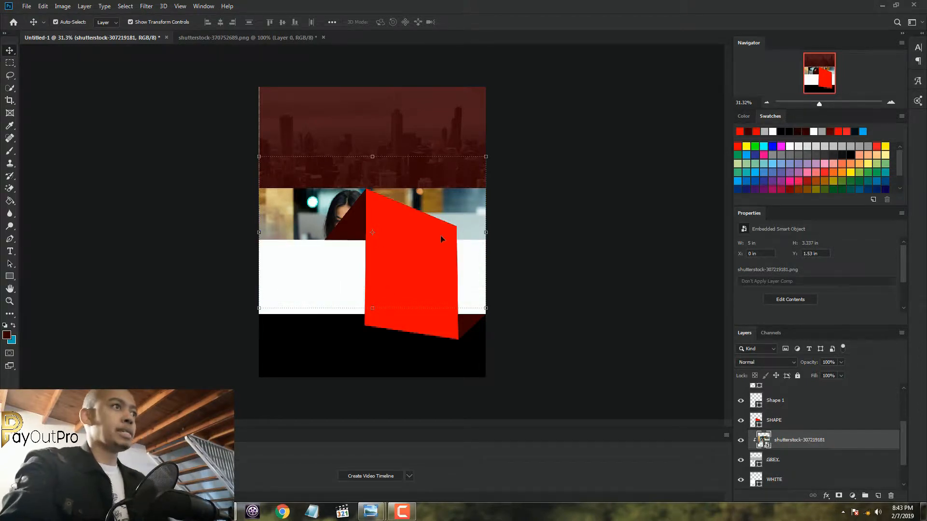
Move the clipped photo left and slightly up so the woman's face sits left of the dark red fold
{"action": "left_click_drag", "start_coordinate": [483, 215], "coordinate": [439, 216]}
{"action": "scroll", "coordinate": [327, 235], "scroll_direction": "up", "scroll_amount": 4}
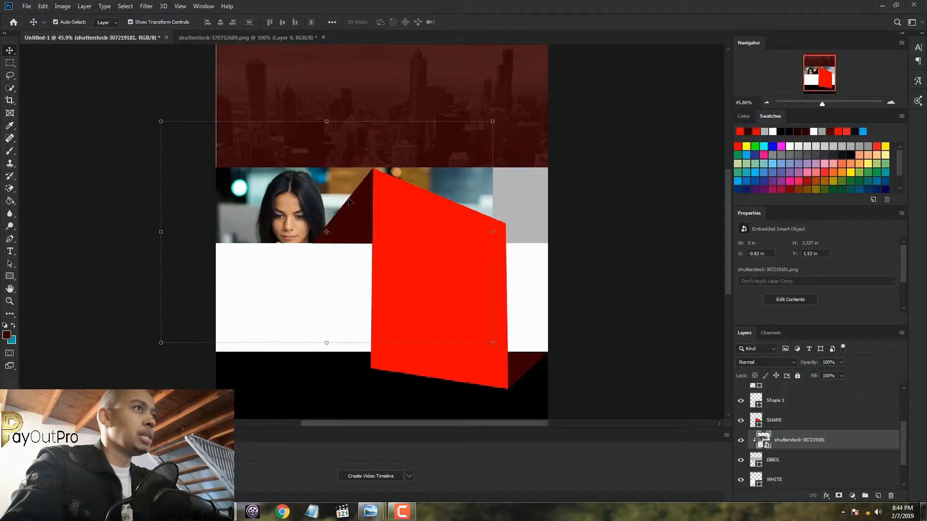
{"action": "left_click_drag", "start_coordinate": [349, 200], "coordinate": [354, 194]}
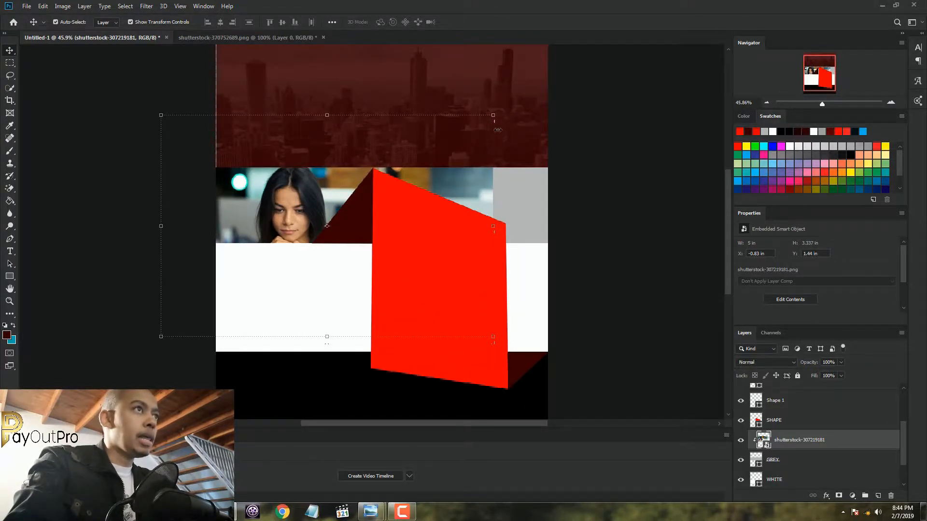
Enlarge the photo to about 50% to cover the full grey band and shift it left so the face clears the fold
{"action": "scroll", "coordinate": [497, 130], "scroll_direction": "down", "scroll_amount": 4}
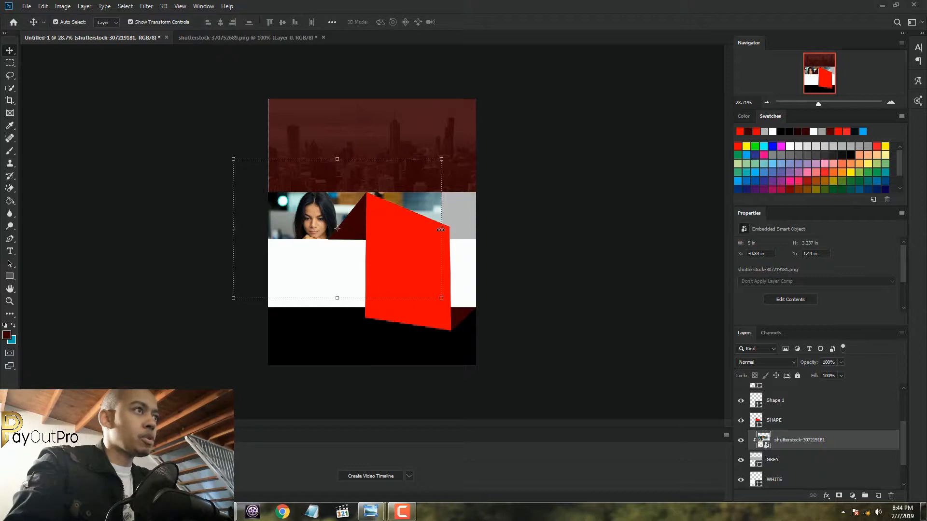
{"action": "left_click_drag", "start_coordinate": [441, 230], "coordinate": [521, 212]}
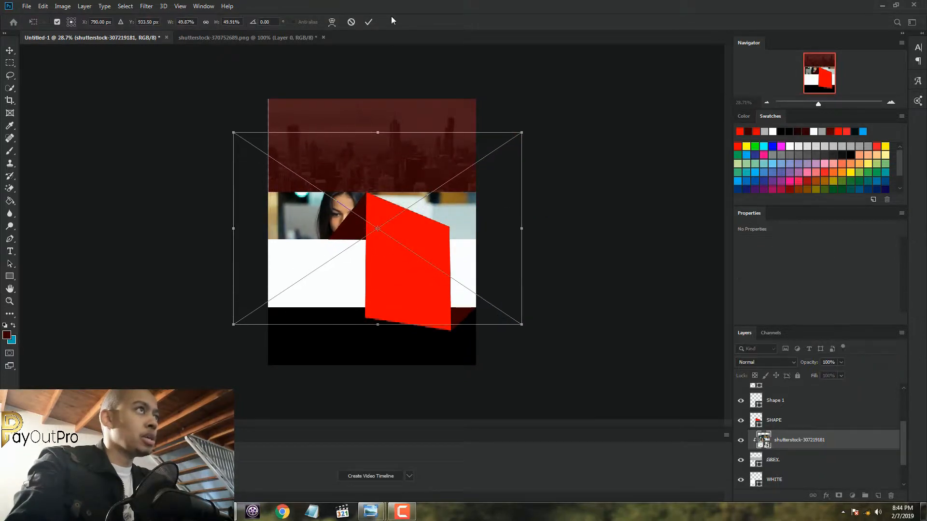
{"action": "left_click", "coordinate": [368, 22]}
{"action": "mouse_move", "coordinate": [462, 227]}
{"action": "left_mouse_down"}
{"action": "mouse_move", "coordinate": [432, 223]}
{"action": "mouse_move", "coordinate": [457, 228]}
{"action": "left_mouse_up"}
{"action": "key", "text": "ctrl+t"}
{"action": "key", "text": "Return"}
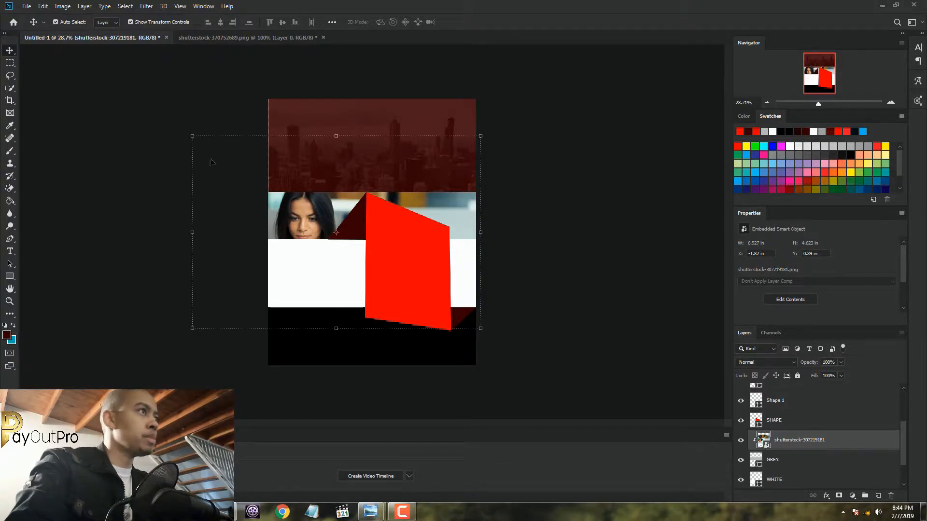
Scale the photo down to about 48% and fine-tune its position so the woman's face stays framed beside the fold
{"action": "left_click_drag", "start_coordinate": [189, 134], "coordinate": [203, 143]}
{"action": "left_click_drag", "start_coordinate": [466, 223], "coordinate": [464, 219]}
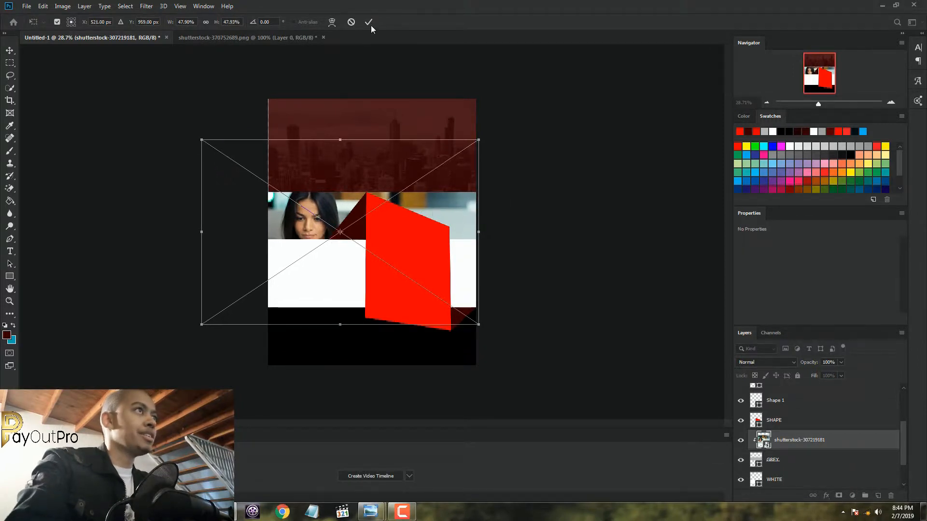
{"action": "left_click", "coordinate": [369, 24]}
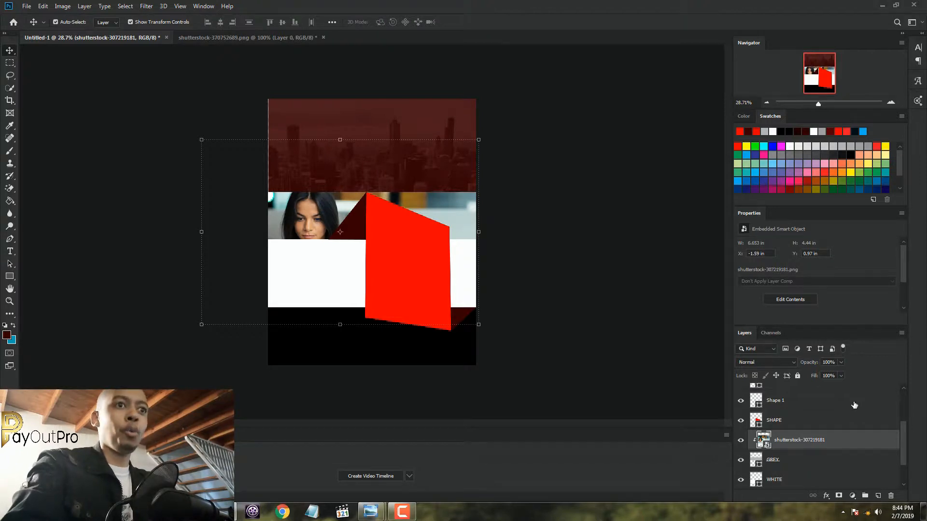
With the topmost layer, Layer 2, selected, activate the Type tool and review the available Helvetica Neue LT Pro styles
{"action": "scroll", "coordinate": [904, 436], "scroll_direction": "up", "scroll_amount": 3}
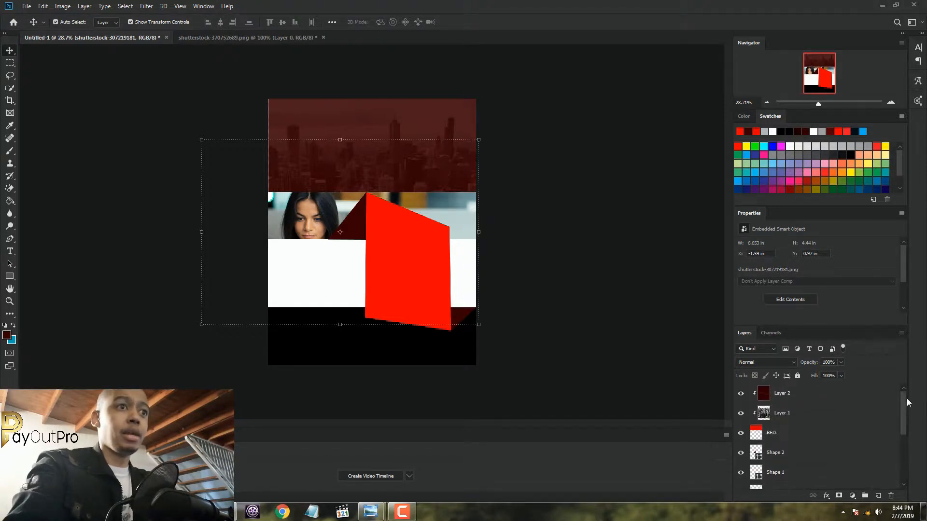
{"action": "left_click", "coordinate": [861, 400]}
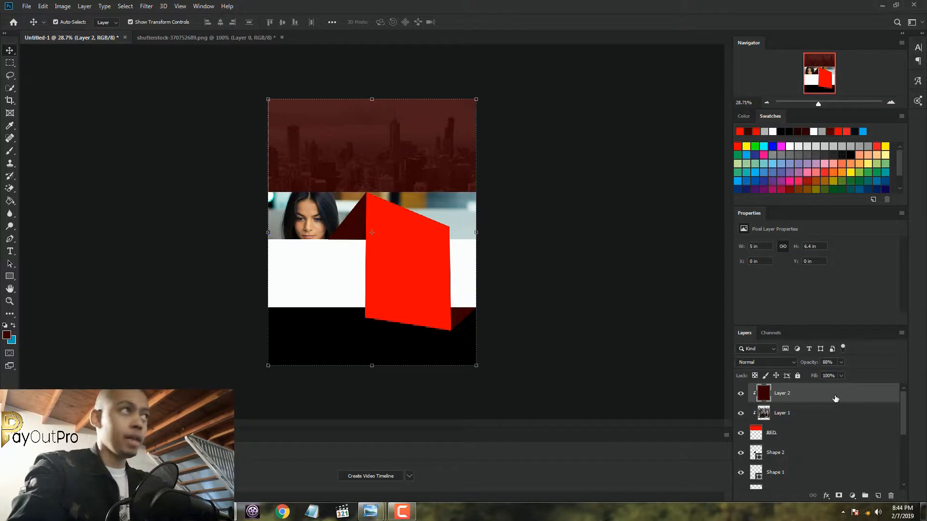
{"action": "left_click", "coordinate": [8, 253]}
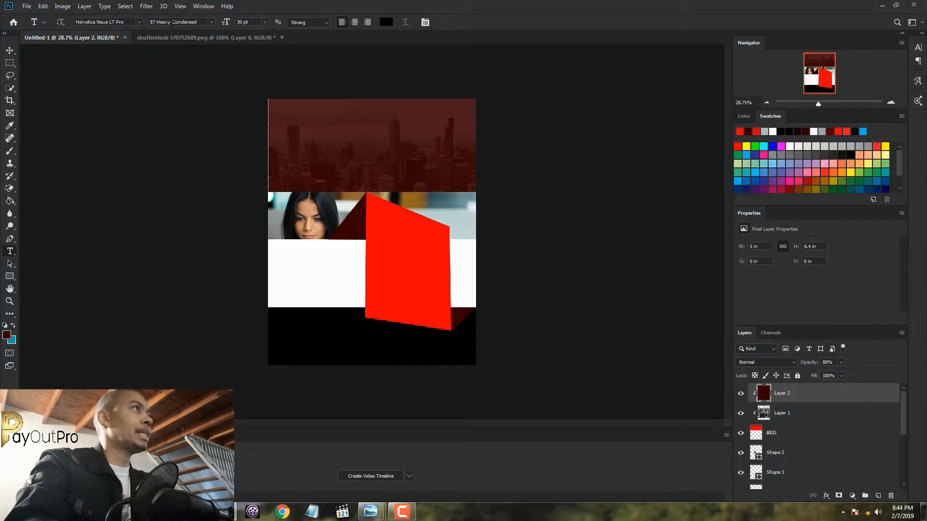
{"action": "left_click", "coordinate": [213, 22]}
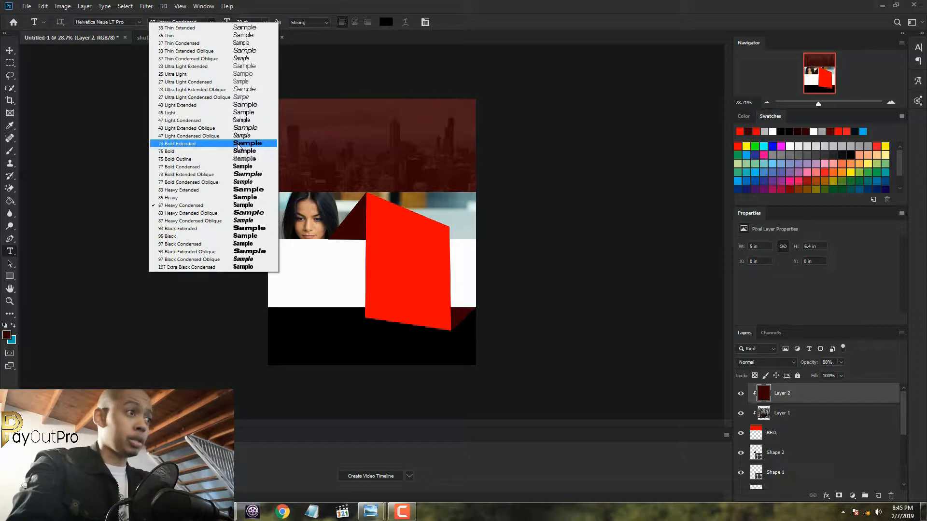
{"action": "left_click", "coordinate": [248, 4]}
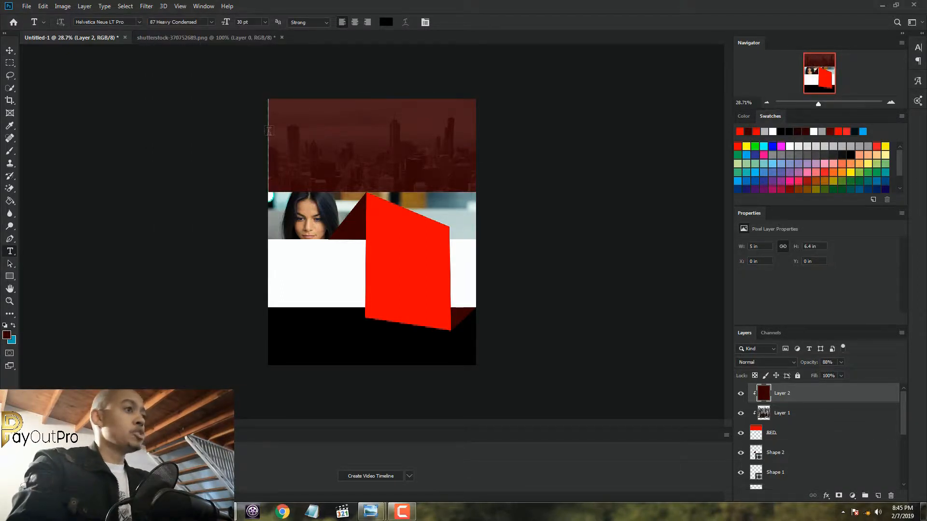
Check the headline in the FB Promo Poster reference and set the text colour to white (ffffff)
{"action": "mouse_move", "coordinate": [370, 512]}
{"action": "left_click", "coordinate": [348, 463]}
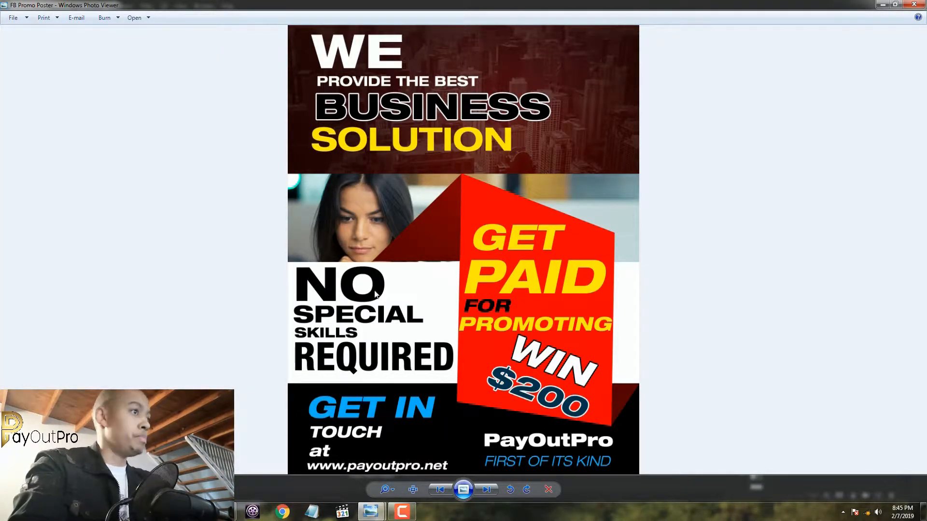
{"action": "key", "text": "alt+Tab"}
{"action": "scroll", "coordinate": [297, 119], "scroll_direction": "up", "scroll_amount": 5}
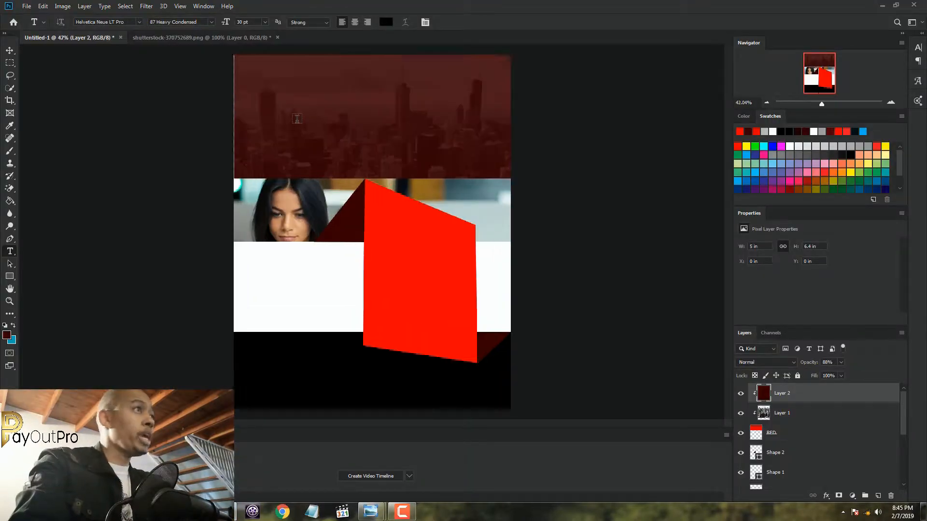
{"action": "scroll", "coordinate": [297, 119], "scroll_direction": "down", "scroll_amount": 4}
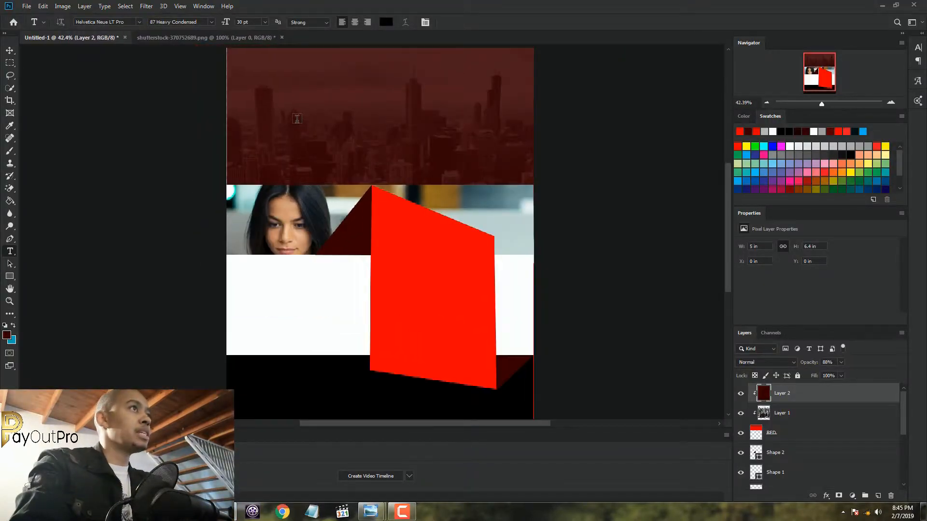
{"action": "left_click", "coordinate": [388, 25]}
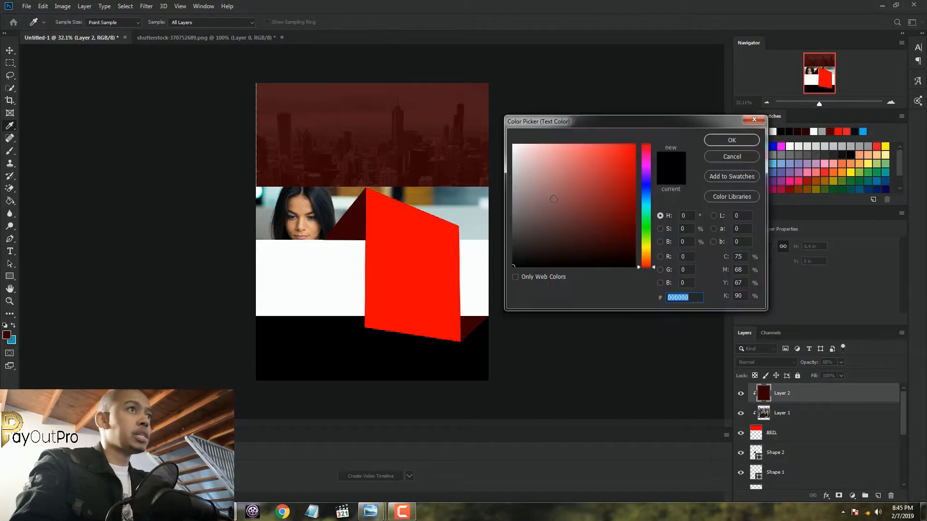
{"action": "type", "text": "ffffff"}
{"action": "left_click", "coordinate": [732, 140]}
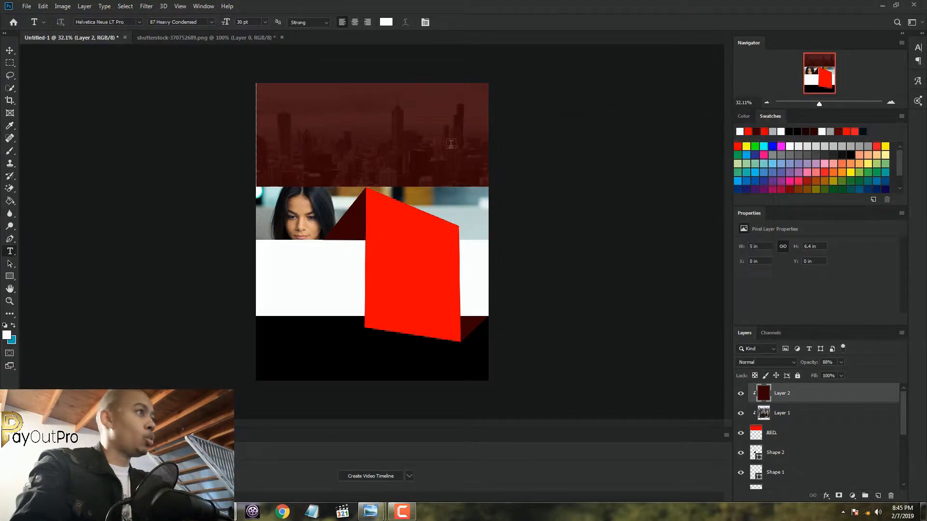
Add the white headline text "WE" near the upper-left corner of the tinted skyline
{"action": "scroll", "coordinate": [303, 111], "scroll_direction": "up", "scroll_amount": 4}
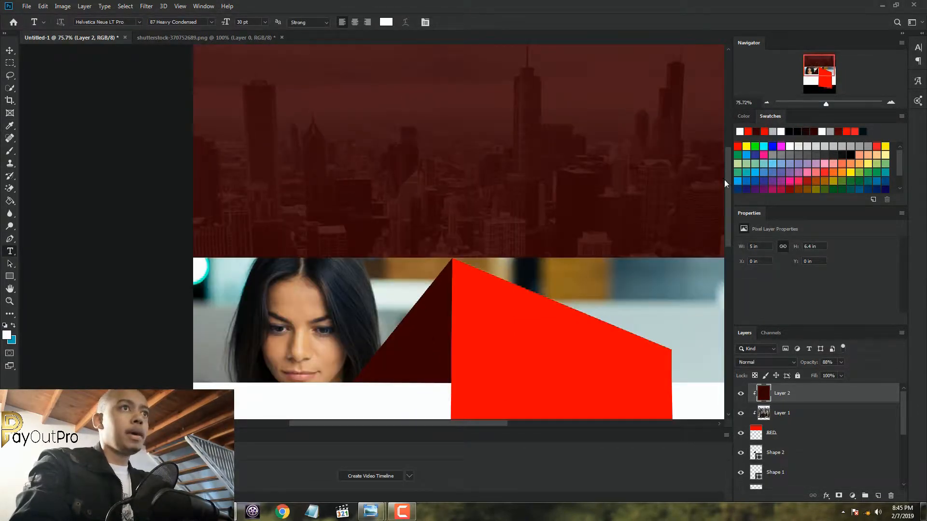
{"action": "left_click_drag", "start_coordinate": [728, 181], "coordinate": [728, 159]}
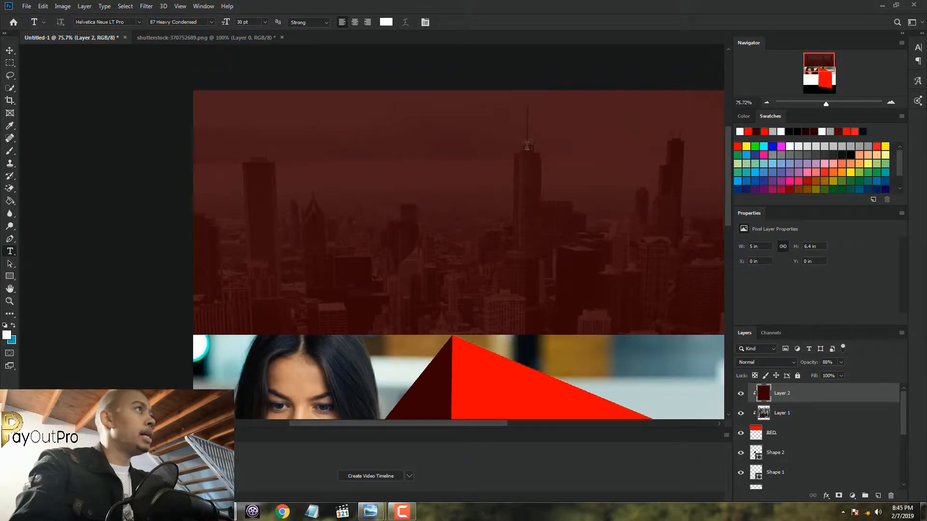
{"action": "left_click", "coordinate": [220, 135]}
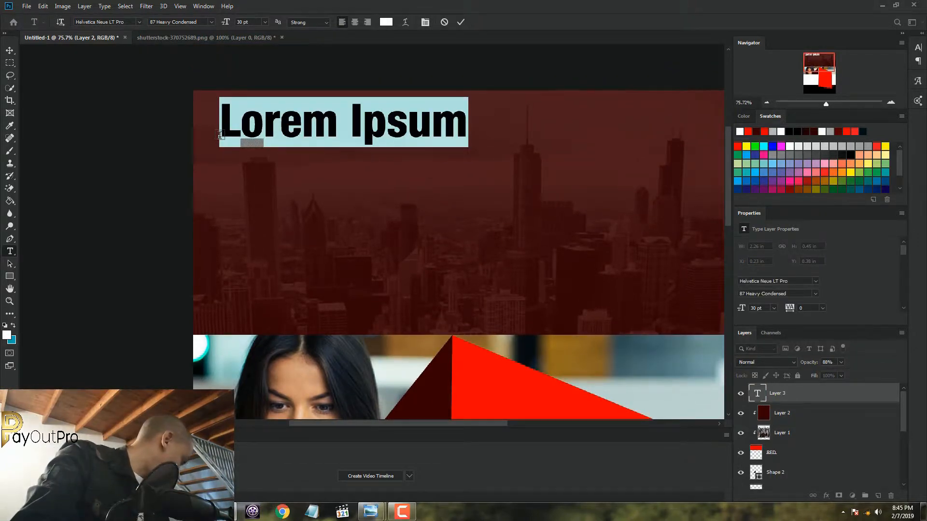
{"action": "type", "text": "WE"}
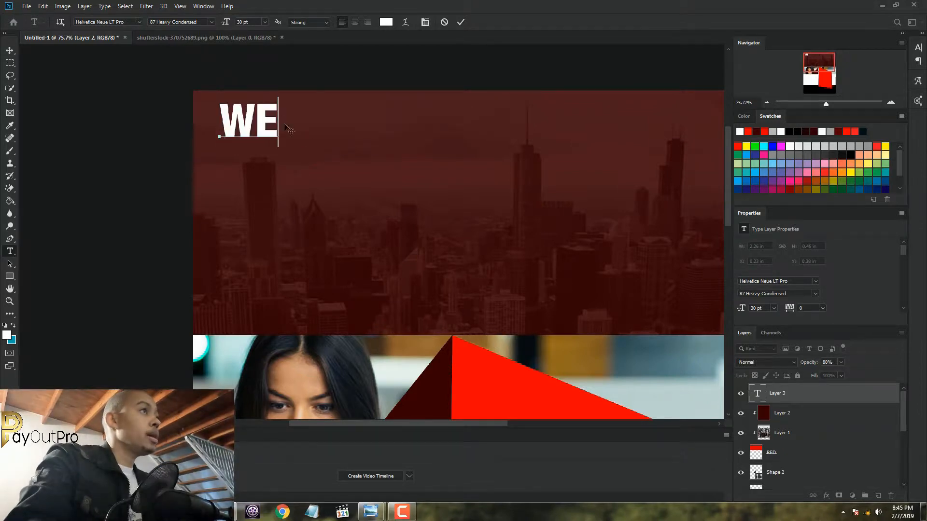
Set the "WE" text to the 93 Black Extended style and shift it slightly right
{"action": "left_click_drag", "start_coordinate": [283, 122], "coordinate": [215, 121]}
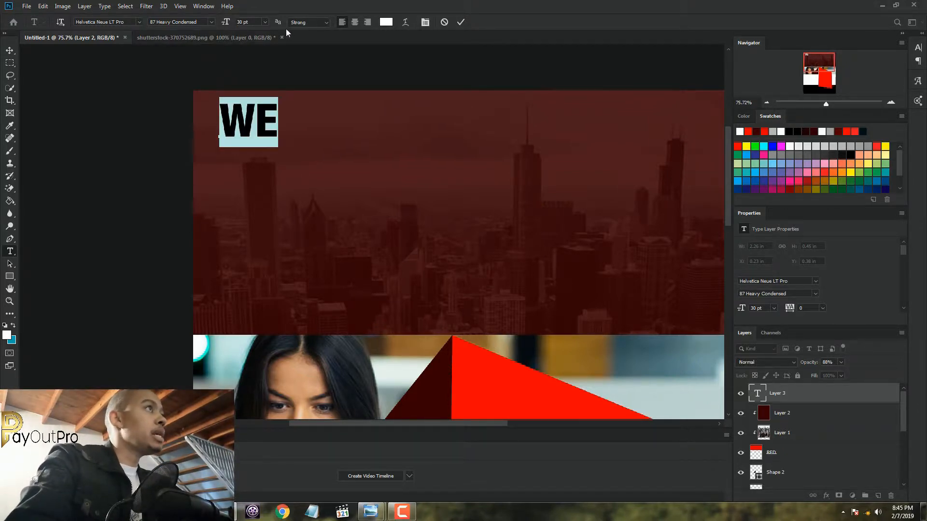
{"action": "left_click", "coordinate": [212, 22]}
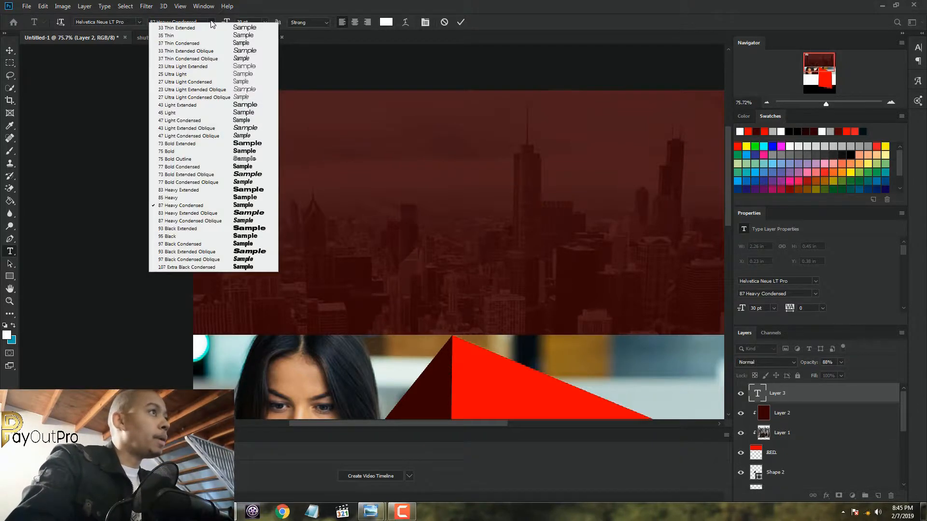
{"action": "left_click", "coordinate": [205, 229]}
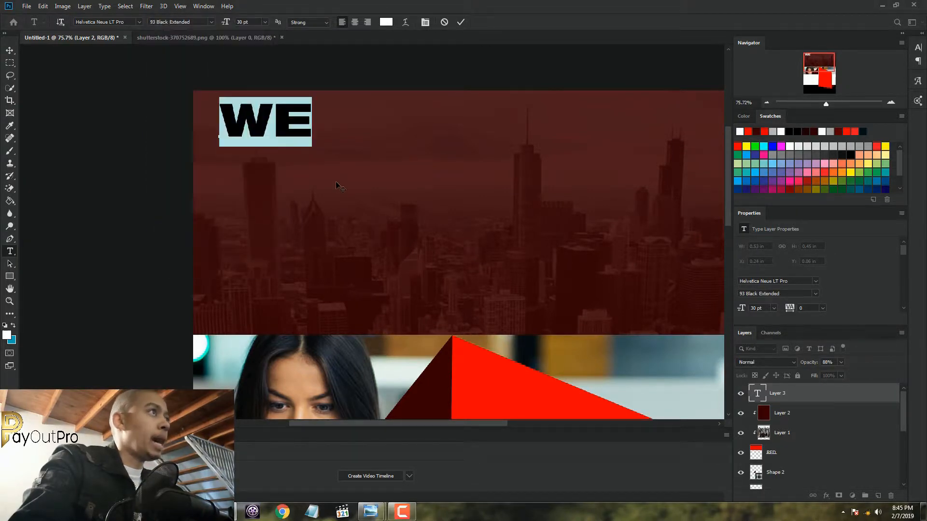
{"action": "left_click_drag", "start_coordinate": [336, 182], "coordinate": [344, 184]}
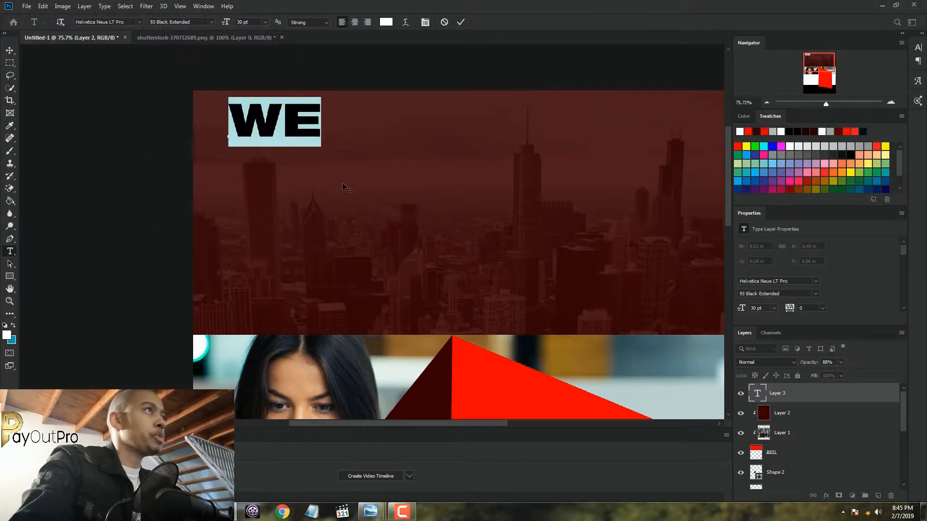
Enlarge "WE" to 48 pt, reposition it fully inside the skyline's upper-left corner, and commit the text
{"action": "left_click", "coordinate": [265, 22]}
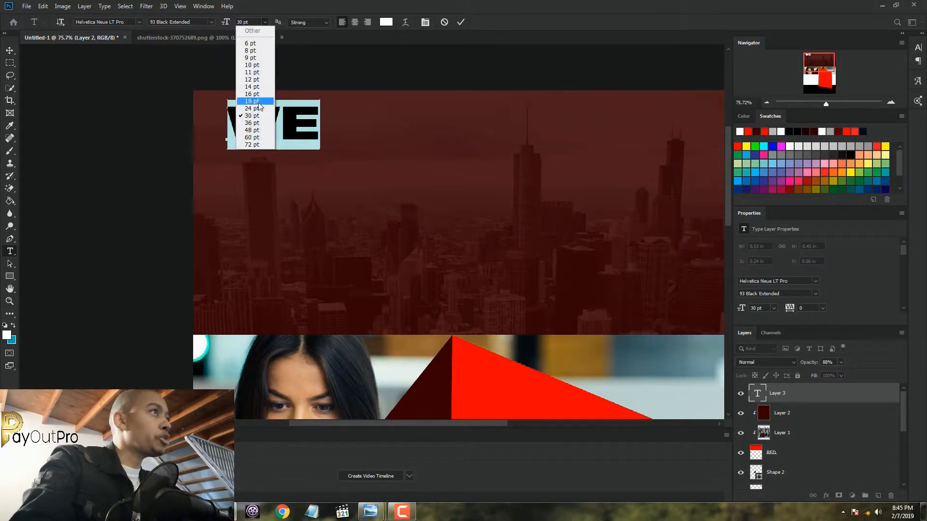
{"action": "left_click", "coordinate": [251, 130]}
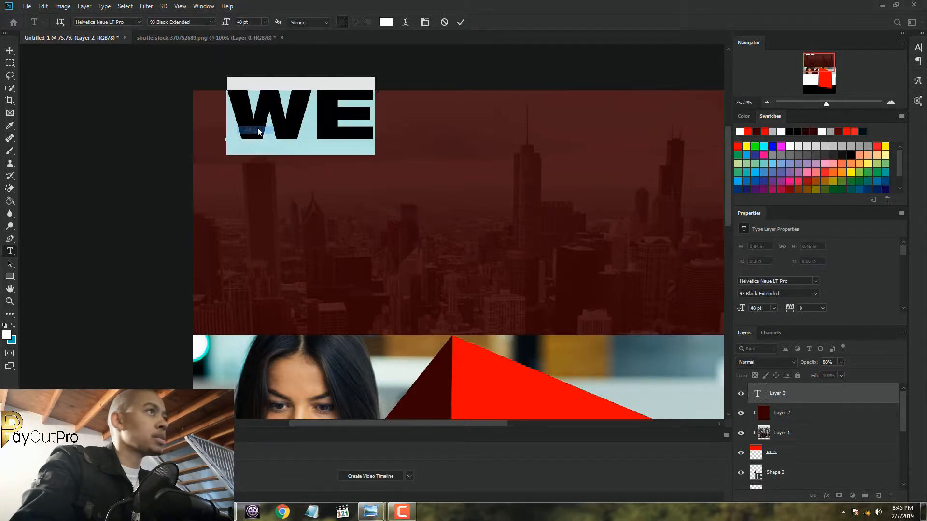
{"action": "left_click_drag", "start_coordinate": [371, 181], "coordinate": [369, 178]}
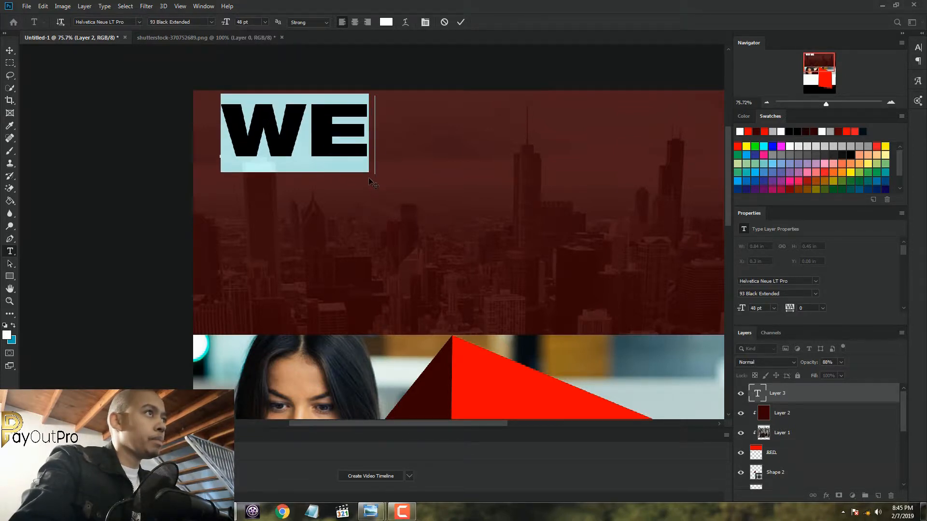
{"action": "left_click", "coordinate": [460, 22]}
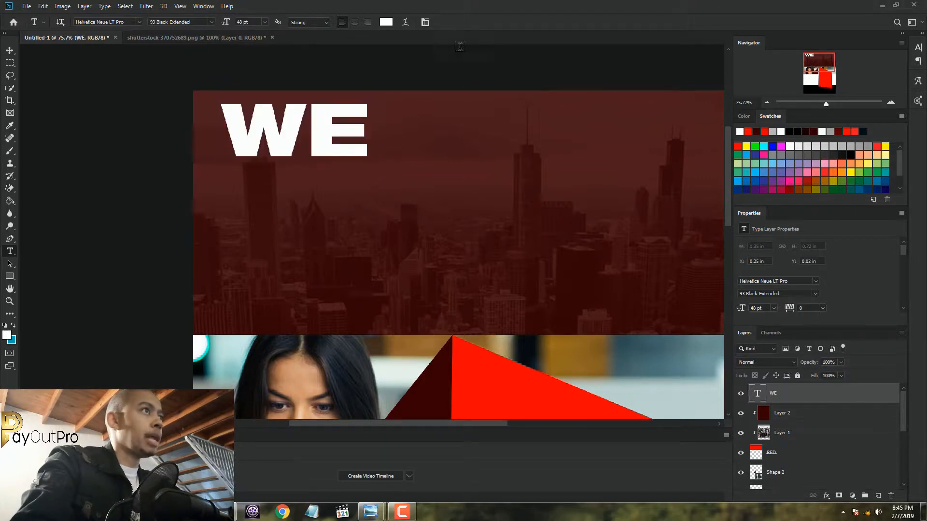
Check the second headline line in the FB Promo Poster reference and start an 18 pt text line just below "WE"
{"action": "scroll", "coordinate": [433, 122], "scroll_direction": "down", "scroll_amount": 4}
{"action": "scroll", "coordinate": [433, 122], "scroll_direction": "up", "scroll_amount": 2}
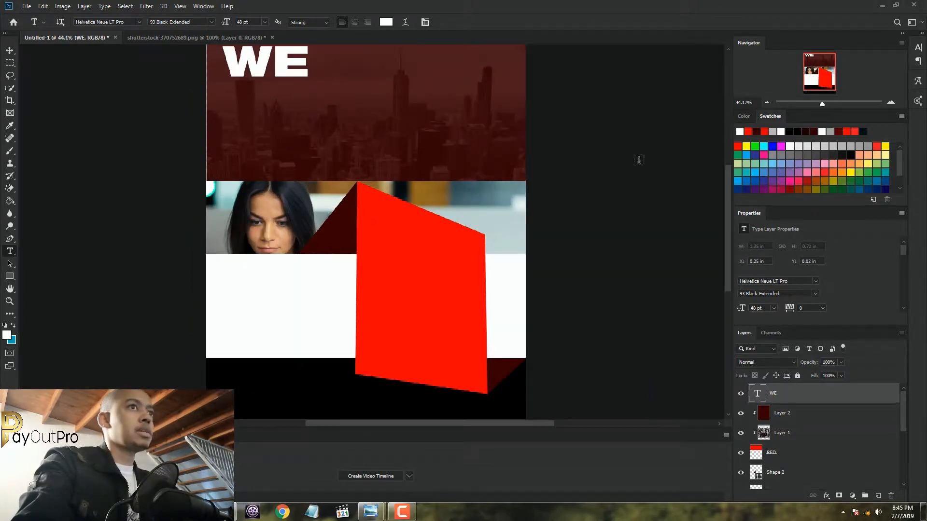
{"action": "scroll", "coordinate": [726, 167], "scroll_direction": "up", "scroll_amount": 1}
{"action": "scroll", "coordinate": [727, 165], "scroll_direction": "up", "scroll_amount": 3}
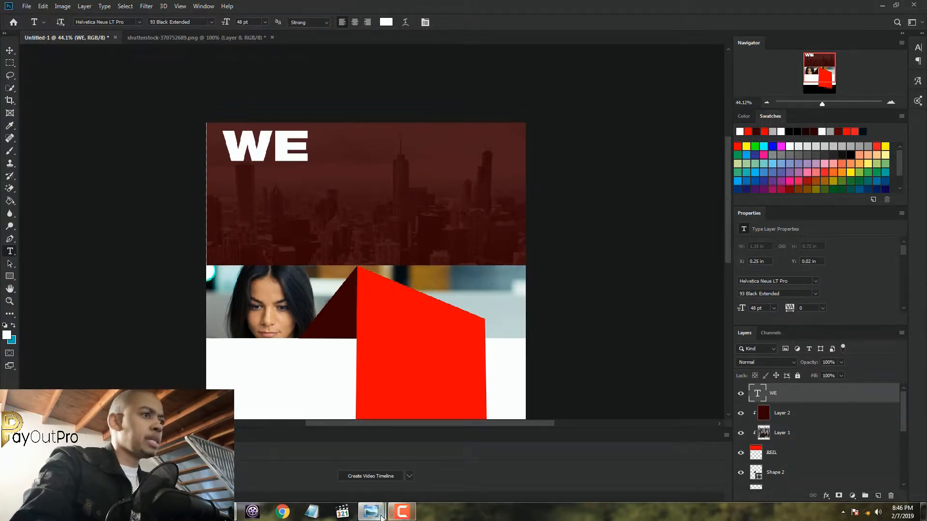
{"action": "mouse_move", "coordinate": [371, 511]}
{"action": "left_click", "coordinate": [318, 461]}
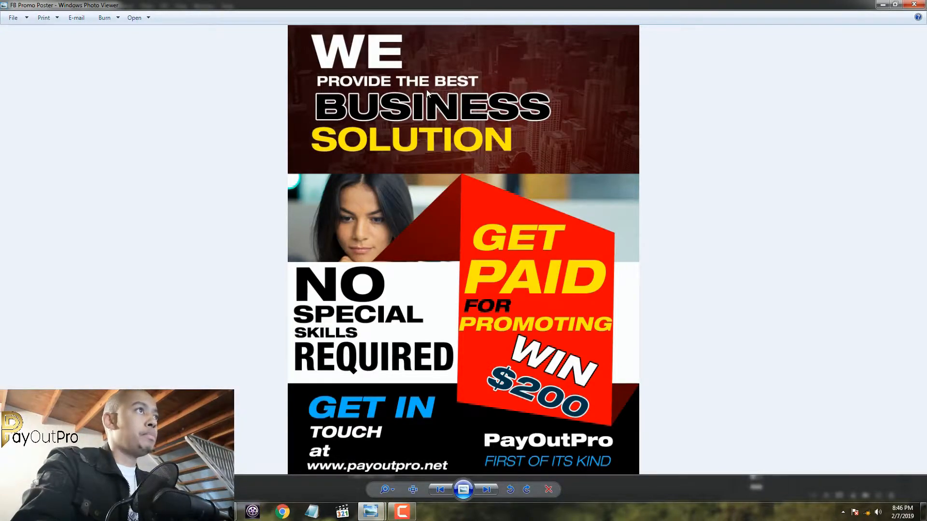
{"action": "left_click", "coordinate": [222, 512]}
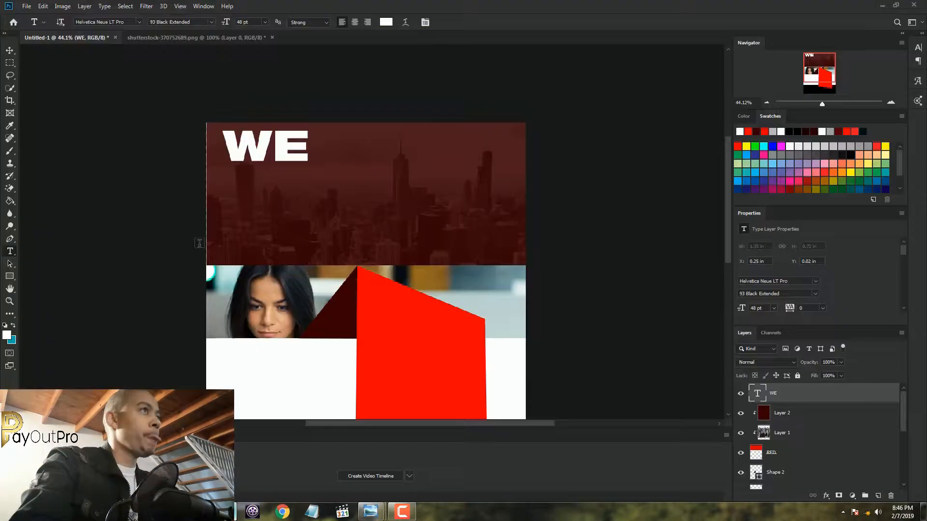
{"action": "left_click", "coordinate": [232, 188]}
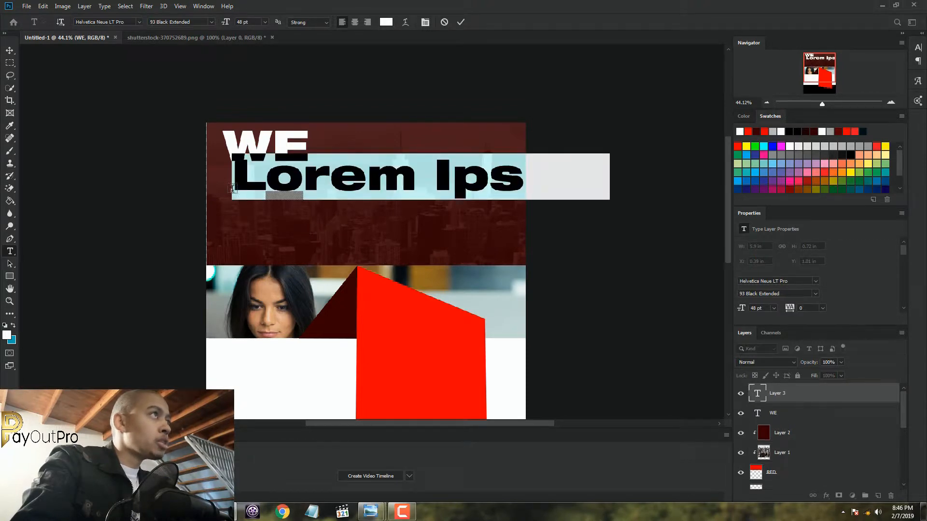
{"action": "left_click", "coordinate": [266, 23]}
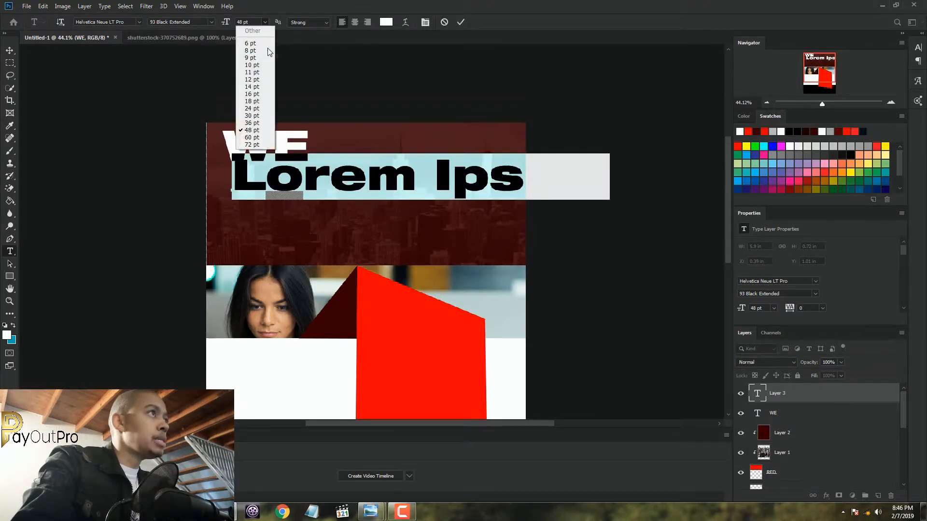
{"action": "left_click", "coordinate": [260, 101]}
{"action": "left_click_drag", "start_coordinate": [371, 212], "coordinate": [232, 181]}
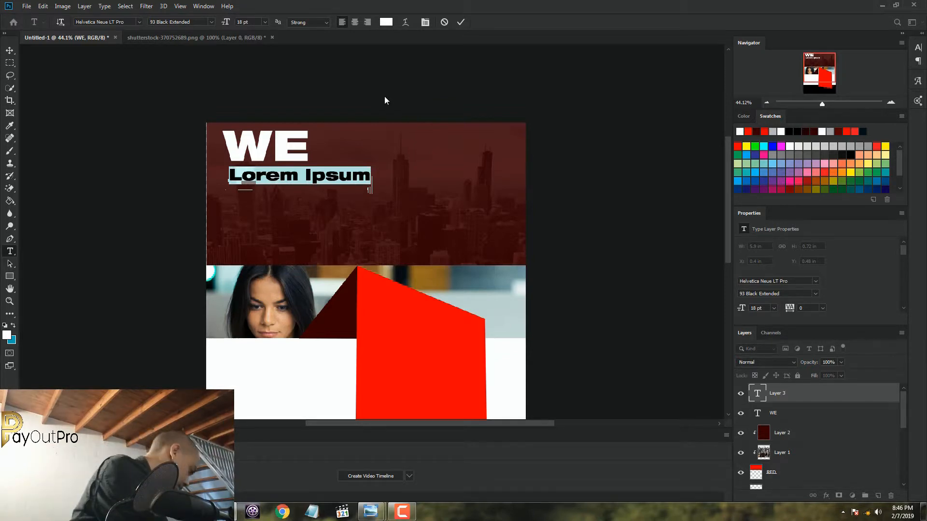
Enter "PROVIDE THE BEST" as the second headline line and nudge it closer beneath "WE"
{"action": "type", "text": "PROV"}
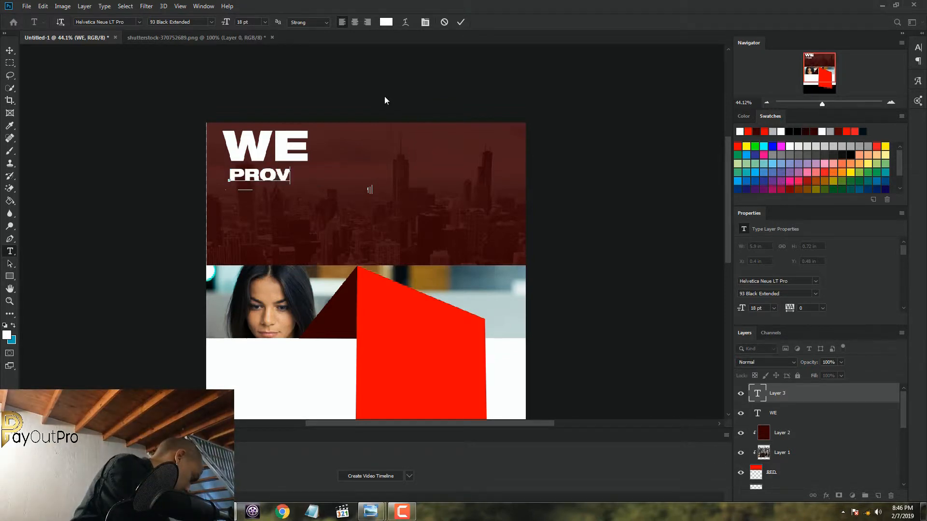
{"action": "type", "text": "IDE TH"}
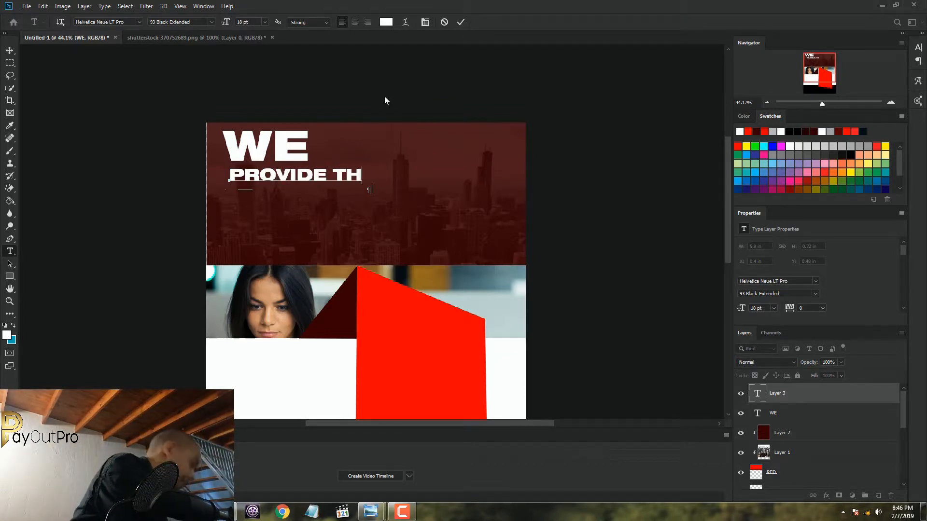
{"action": "type", "text": "E BE"}
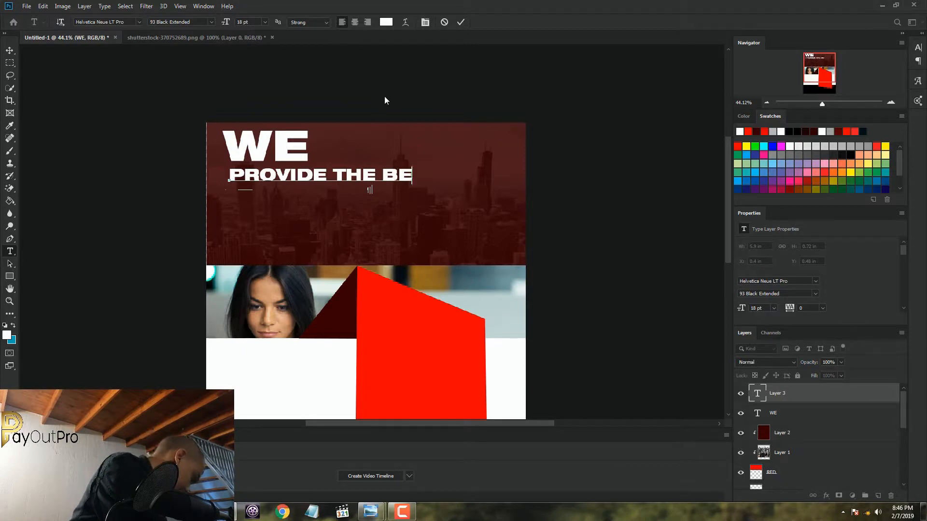
{"action": "type", "text": "ST"}
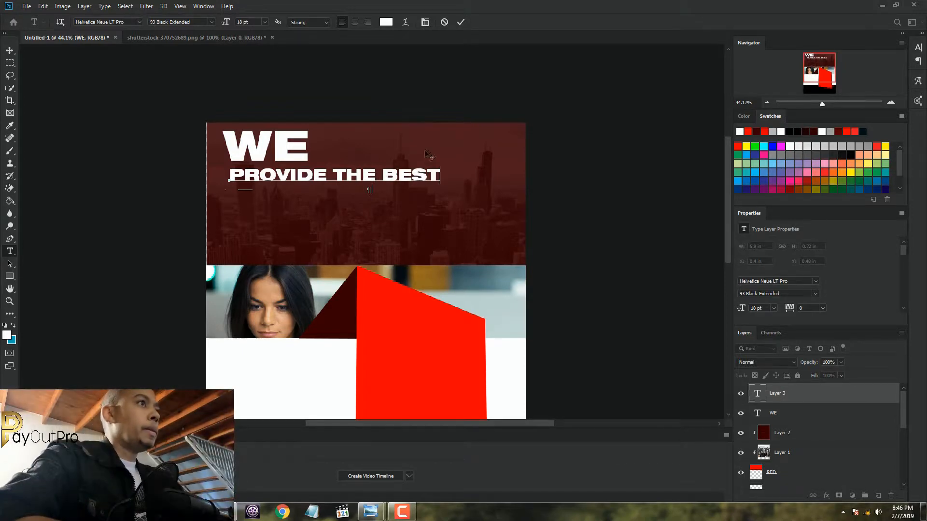
{"action": "left_click_drag", "start_coordinate": [442, 215], "coordinate": [441, 214]}
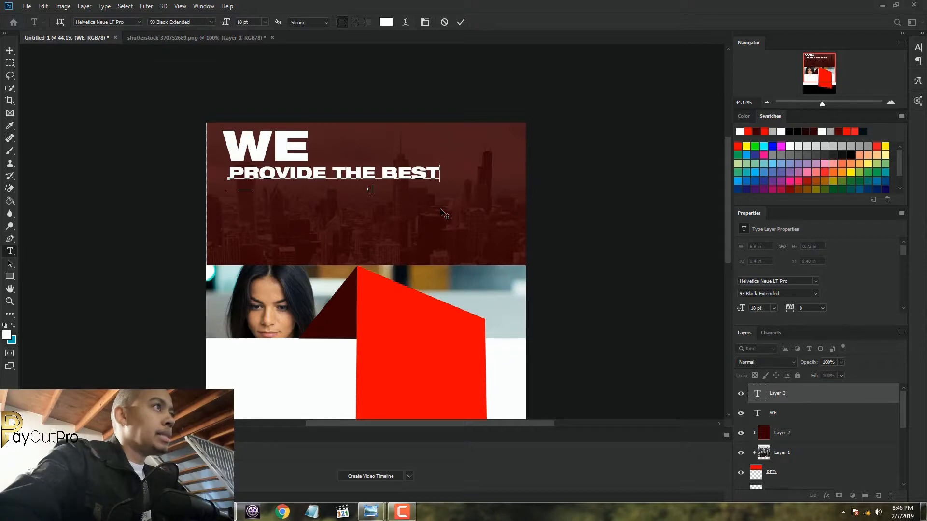
{"action": "left_click_drag", "start_coordinate": [443, 214], "coordinate": [444, 211]}
Set "PROVIDE THE BEST" to the 83 Heavy Extended style and commit the text
{"action": "left_click_drag", "start_coordinate": [440, 173], "coordinate": [221, 159]}
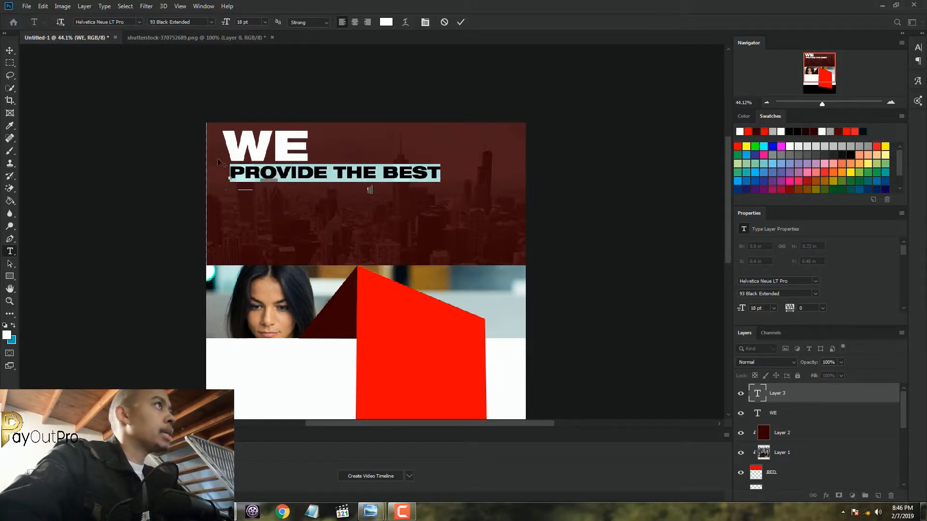
{"action": "left_click", "coordinate": [212, 22]}
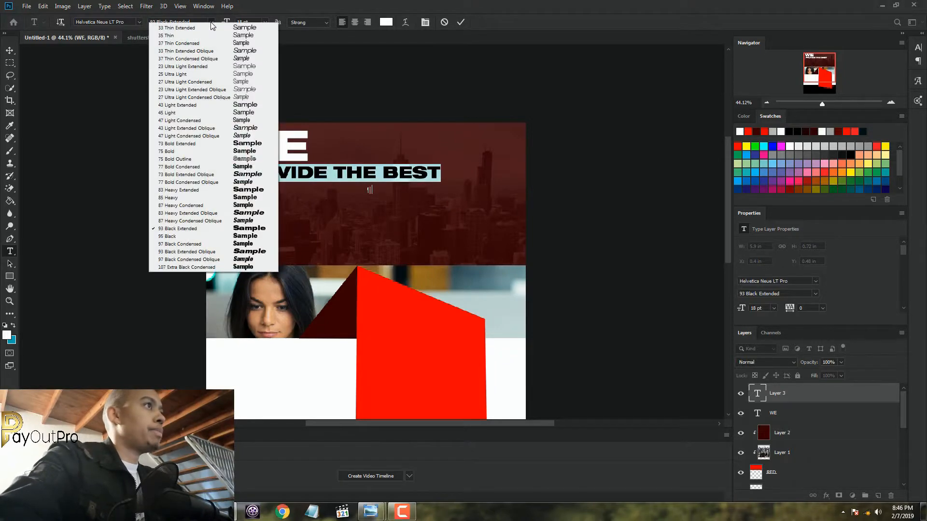
{"action": "left_click", "coordinate": [214, 192]}
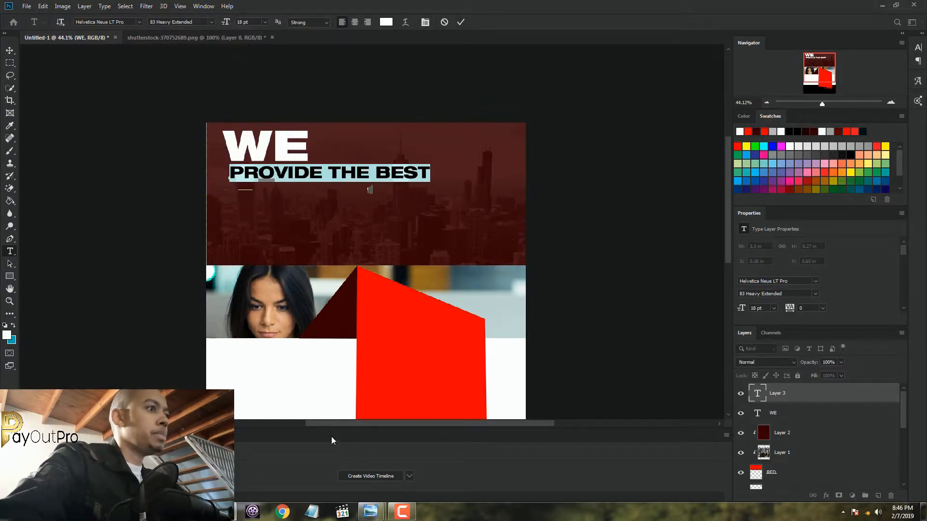
{"action": "left_click", "coordinate": [461, 22]}
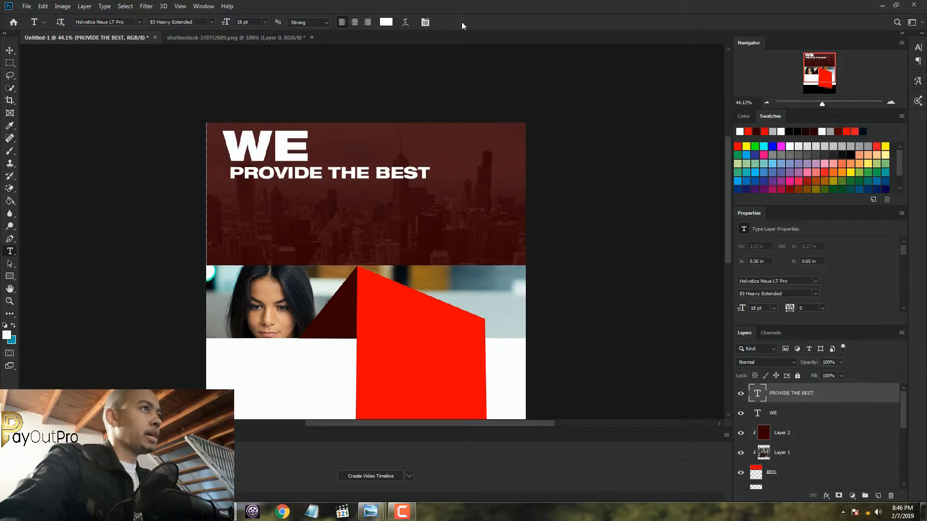
Compare the second headline line with the FB Promo Poster reference and change its style to 77 Bold Condensed
{"action": "mouse_move", "coordinate": [371, 514]}
{"action": "left_click", "coordinate": [317, 461]}
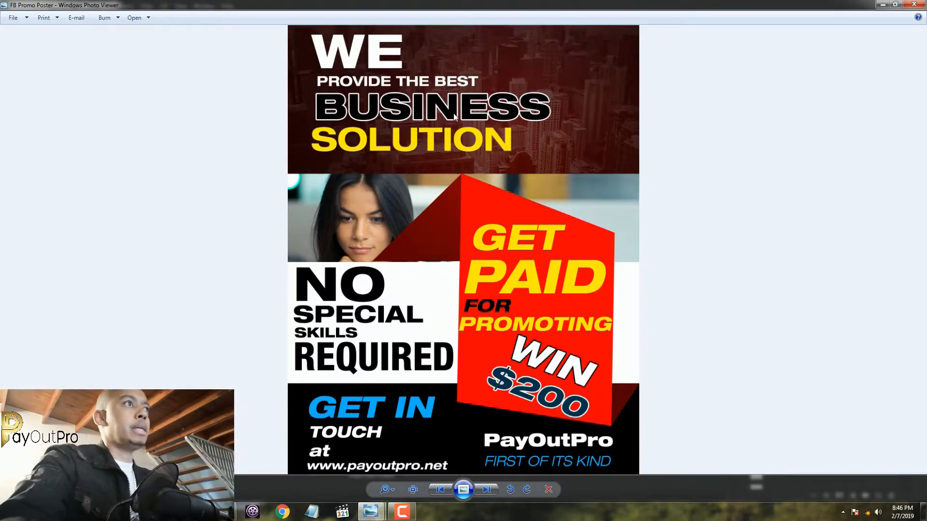
{"action": "left_click", "coordinate": [224, 512]}
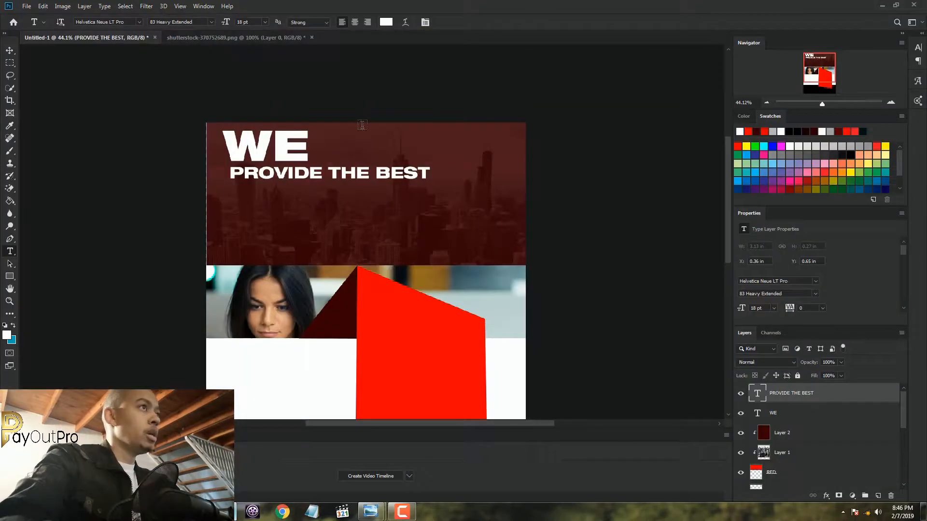
{"action": "left_click_drag", "start_coordinate": [429, 178], "coordinate": [215, 87]}
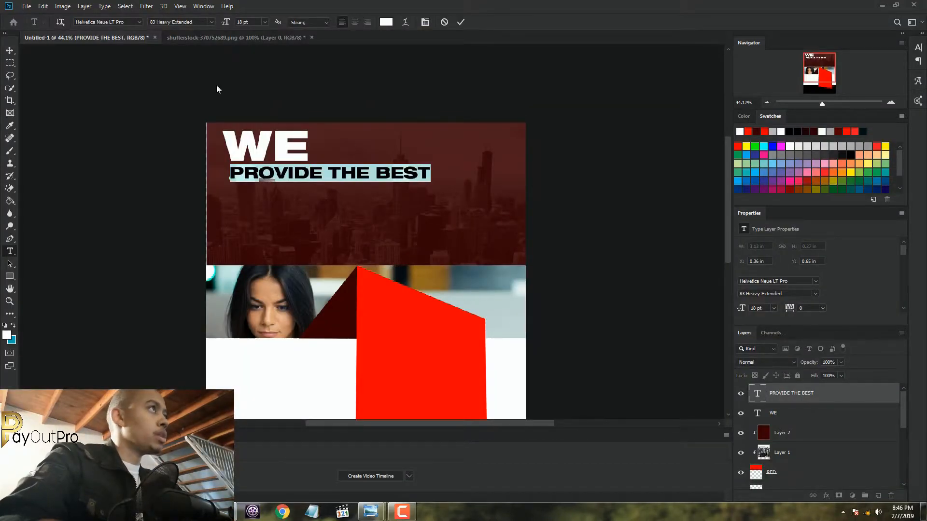
{"action": "left_click", "coordinate": [210, 22]}
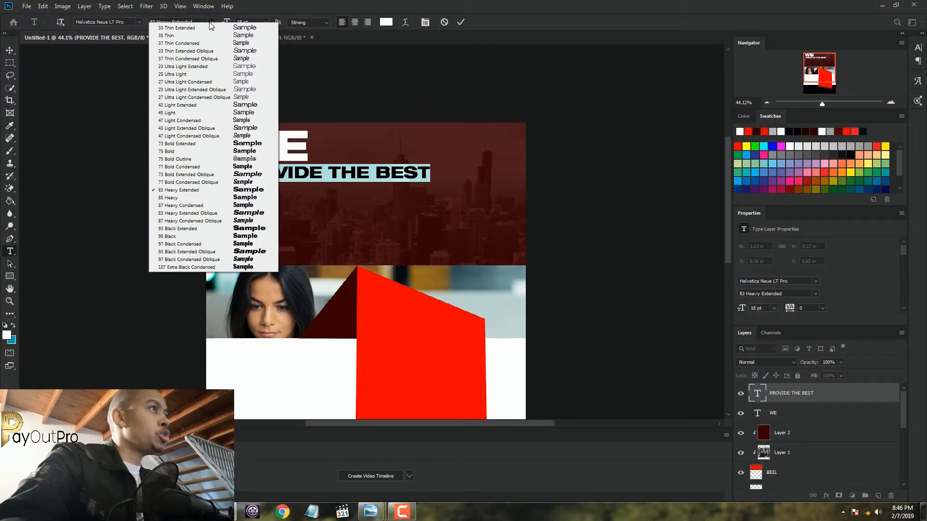
{"action": "left_click", "coordinate": [247, 6]}
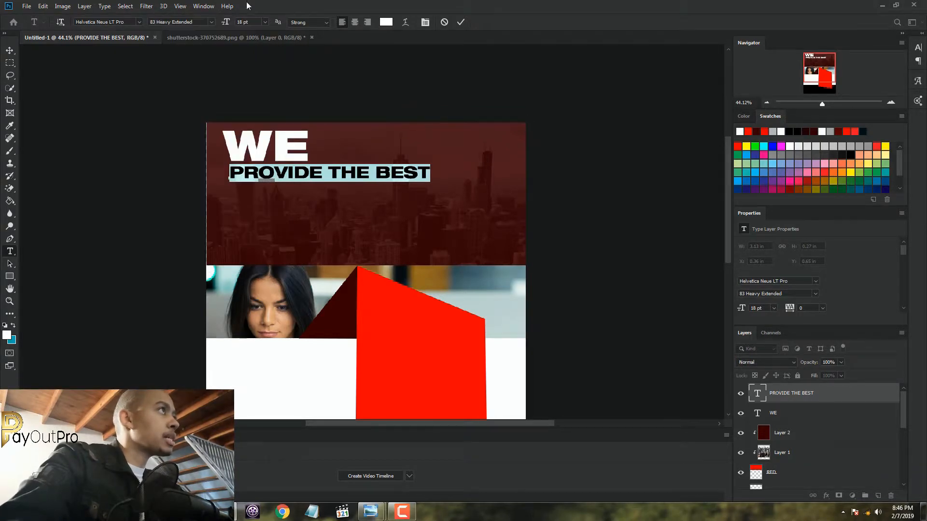
{"action": "left_click", "coordinate": [212, 22]}
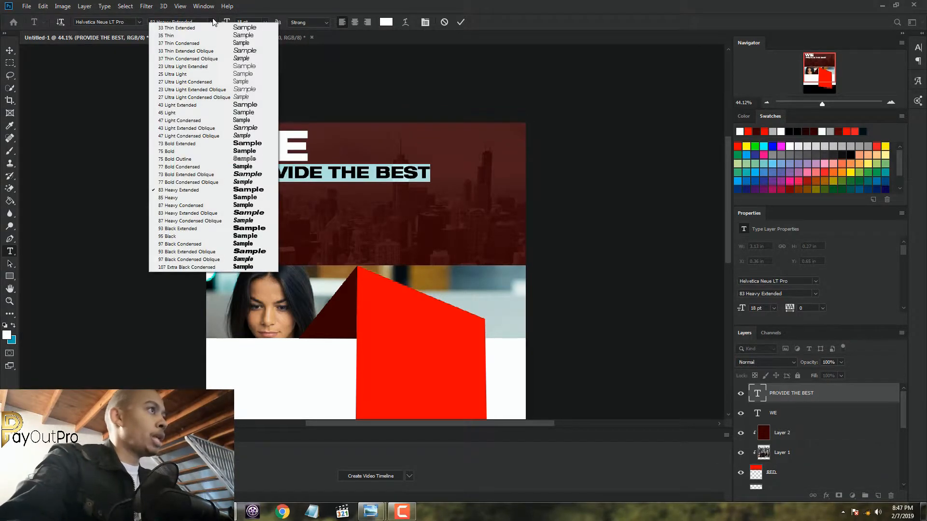
{"action": "left_click", "coordinate": [200, 168]}
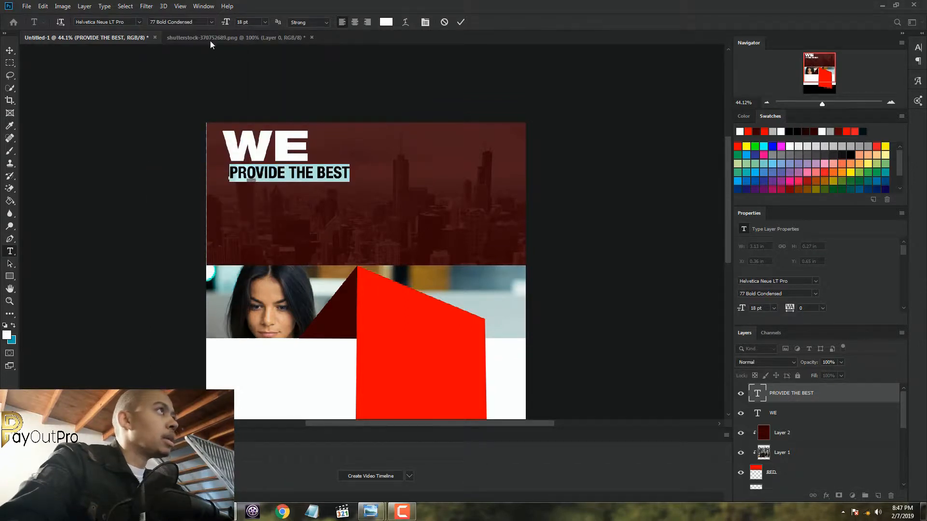
Compare neighbouring Helvetica Neue styles on "PROVIDE THE BEST" and set the line to 83 Heavy Extended
{"action": "key", "text": "ctrl+shift+Left"}
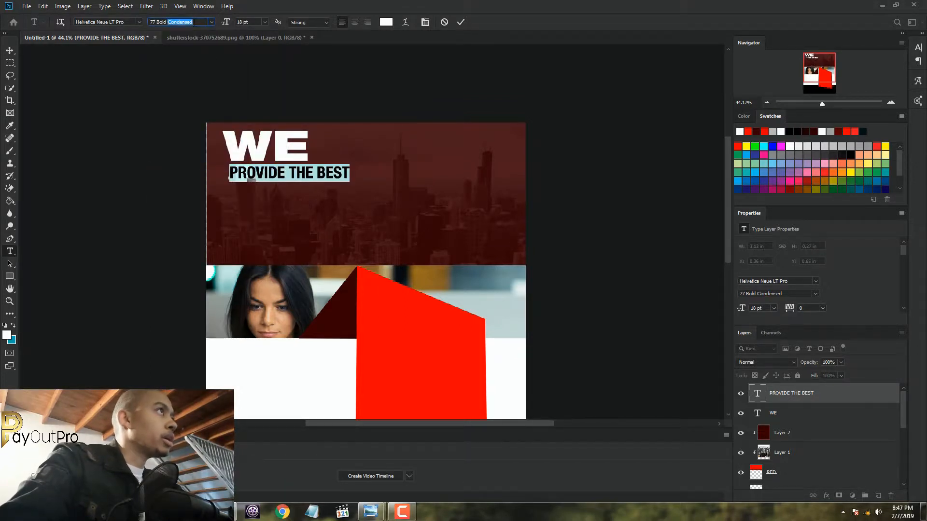
{"action": "key", "text": "ctrl+shift+Left"}
{"action": "key", "text": "ctrl+shift+Left"}
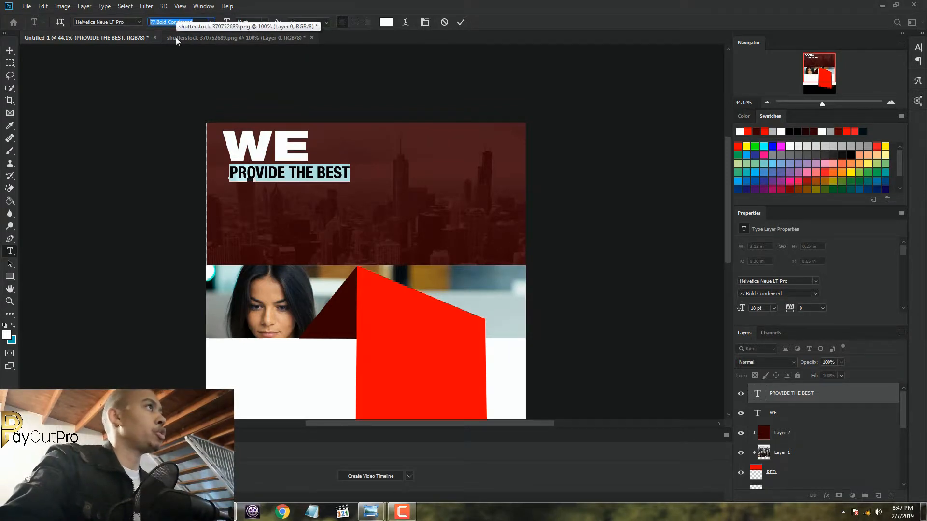
{"action": "key", "text": "Down"}
{"action": "key", "text": "Down"}
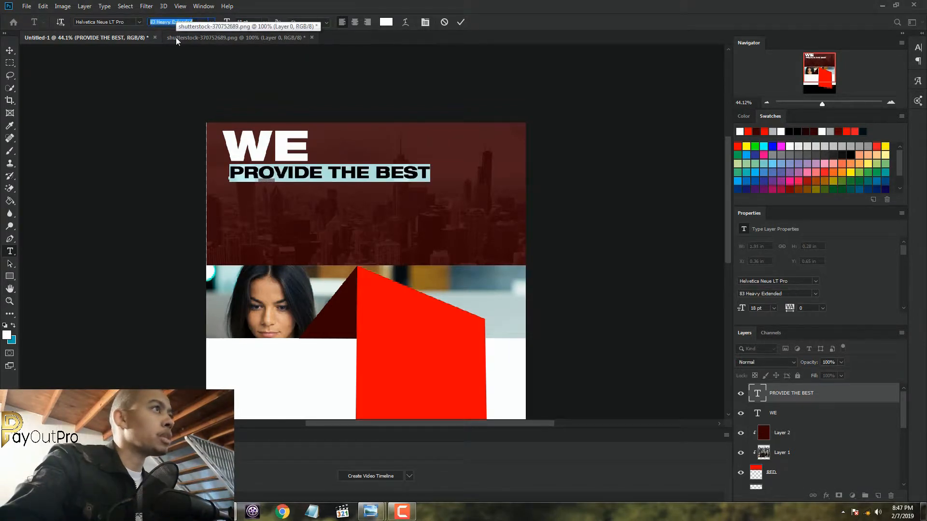
{"action": "key", "text": "Down"}
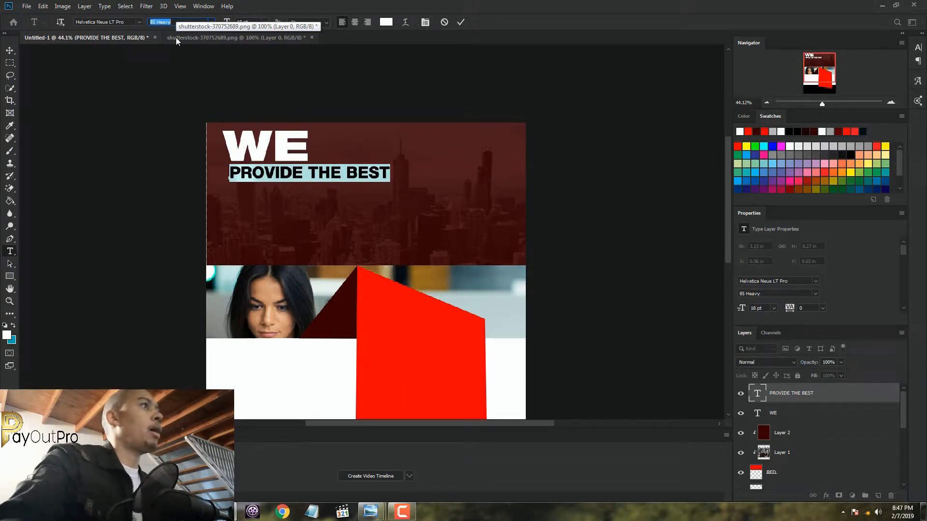
{"action": "key", "text": "Down"}
{"action": "key", "text": "Up"}
{"action": "key", "text": "Up"}
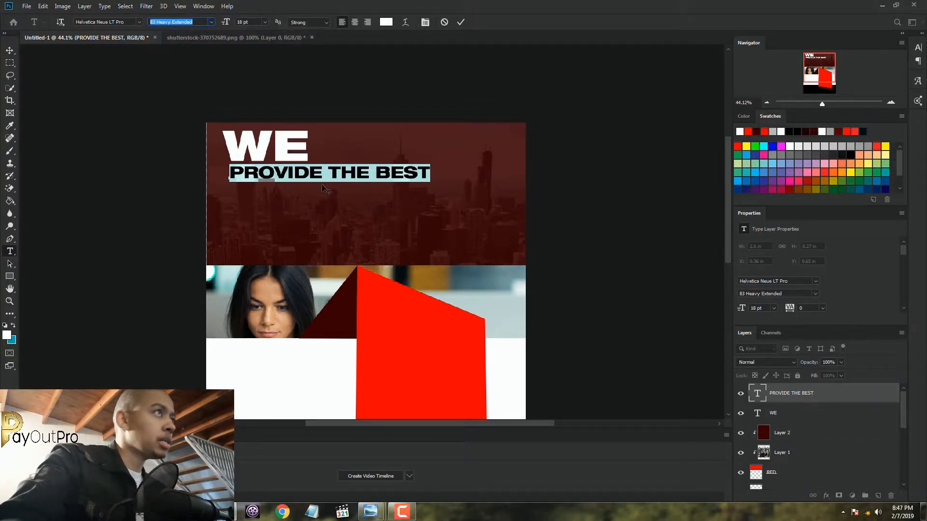
Reduce "PROVIDE THE BEST" to 14 pt, nudge it up closer to "WE" and commit the text
{"action": "left_click", "coordinate": [265, 22]}
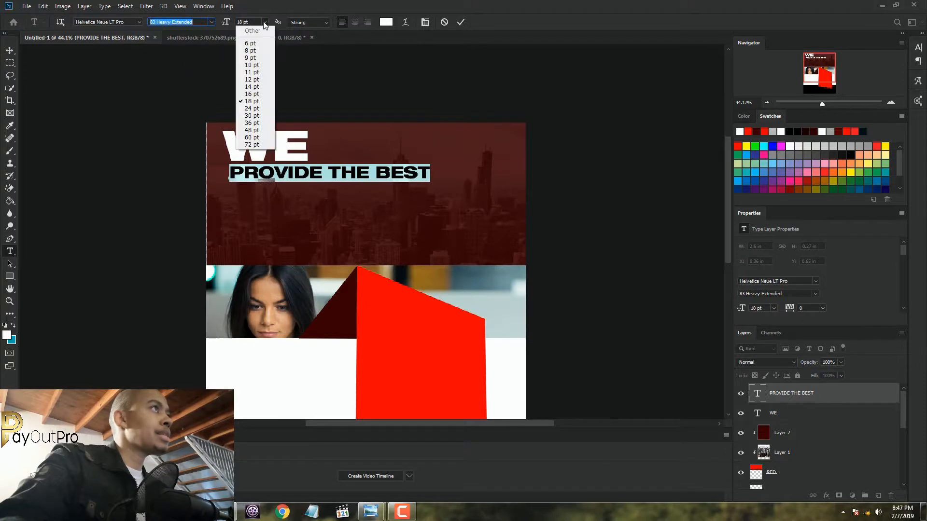
{"action": "left_click", "coordinate": [256, 87]}
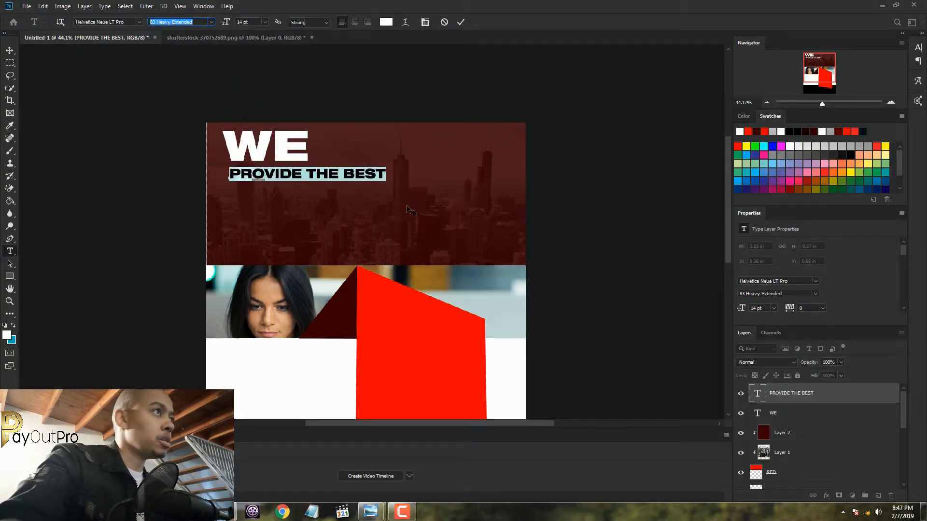
{"action": "left_click_drag", "start_coordinate": [407, 206], "coordinate": [409, 204]}
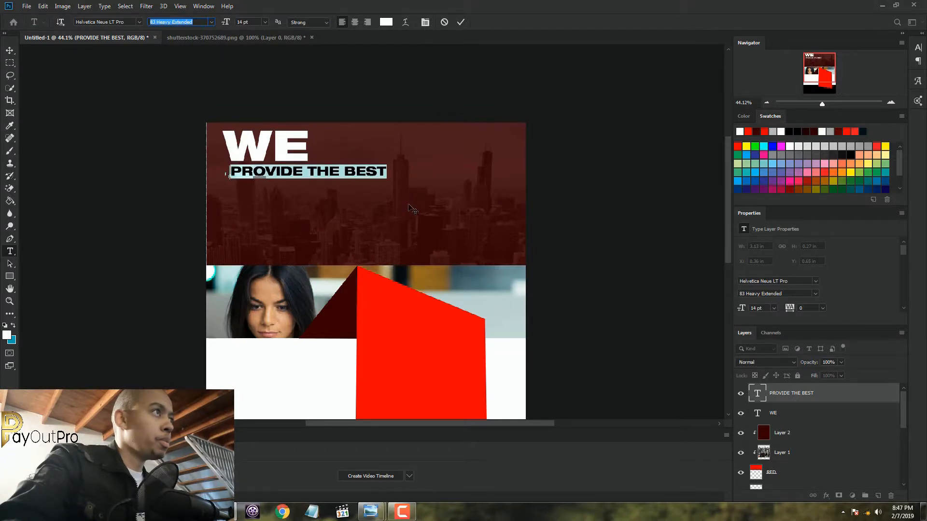
{"action": "left_click", "coordinate": [460, 26]}
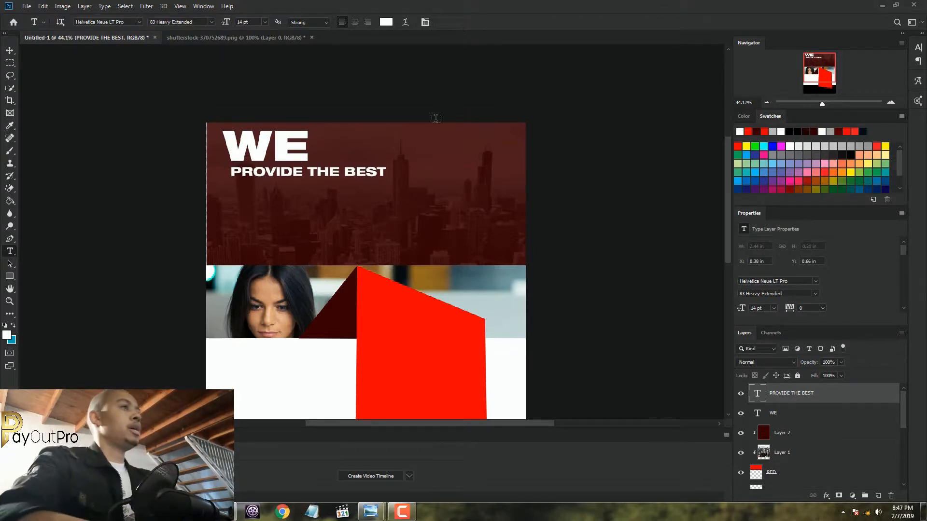
Add a third headline line reading "BUSINESS" below "PROVIDE THE BEST" and colour it black (000000)
{"action": "left_click", "coordinate": [230, 209]}
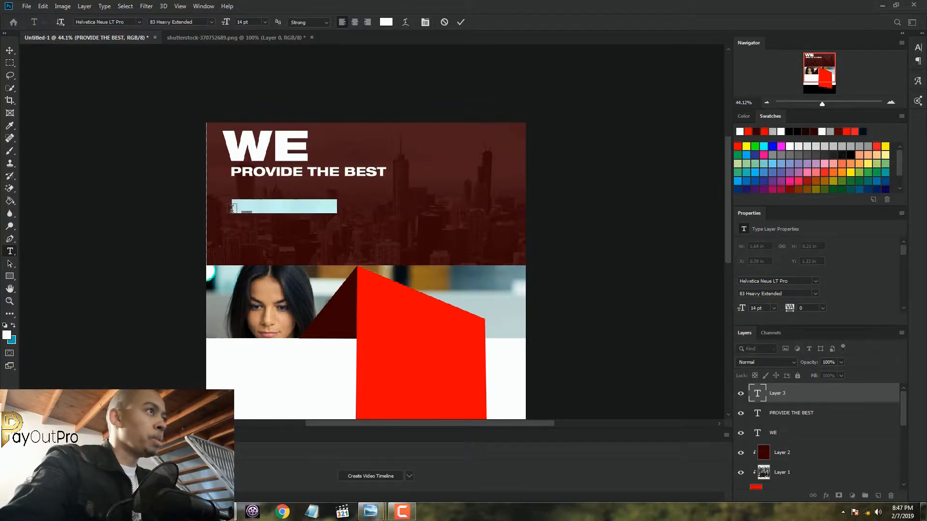
{"action": "type", "text": "BU"}
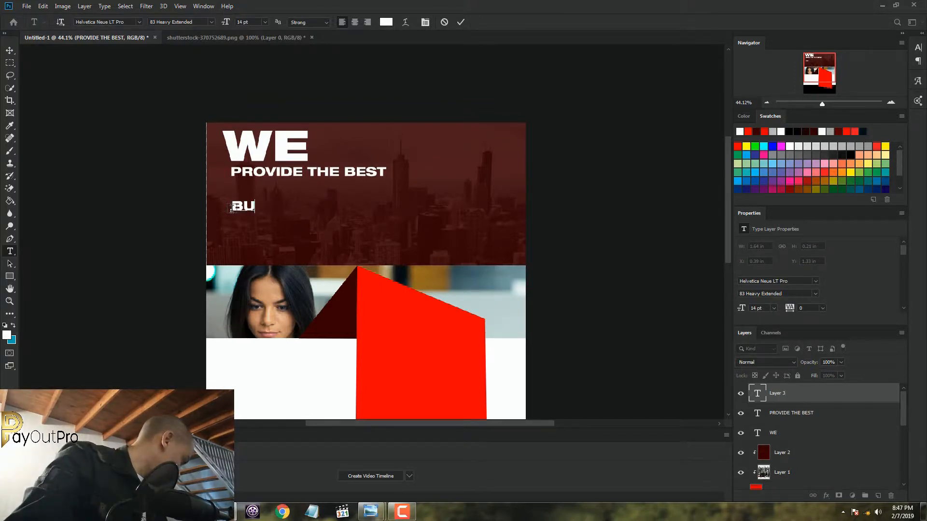
{"action": "type", "text": "SINESS"}
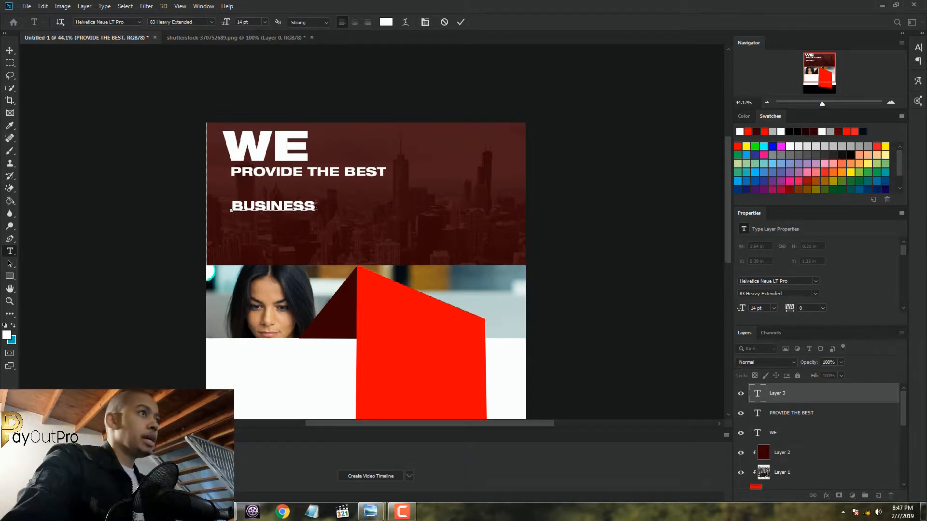
{"action": "left_click_drag", "start_coordinate": [316, 206], "coordinate": [231, 206]}
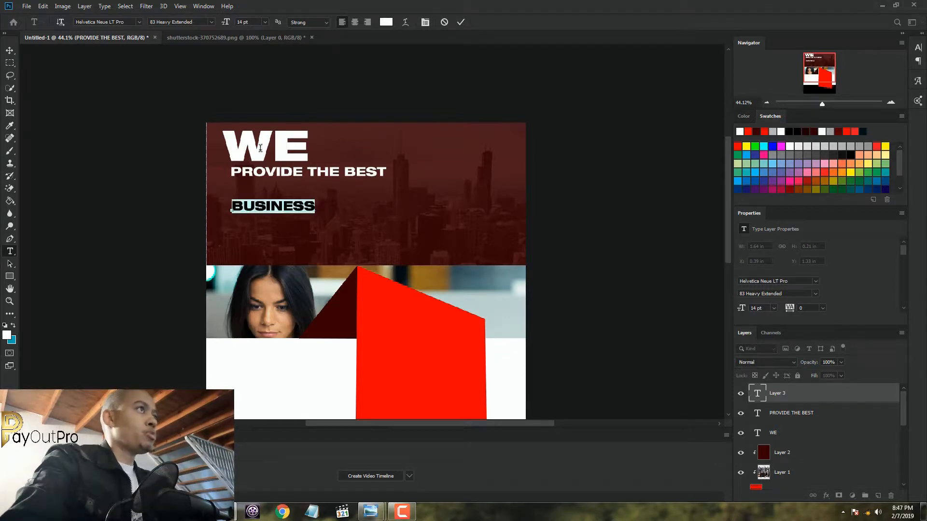
{"action": "left_click", "coordinate": [385, 22]}
{"action": "type", "text": "000000"}
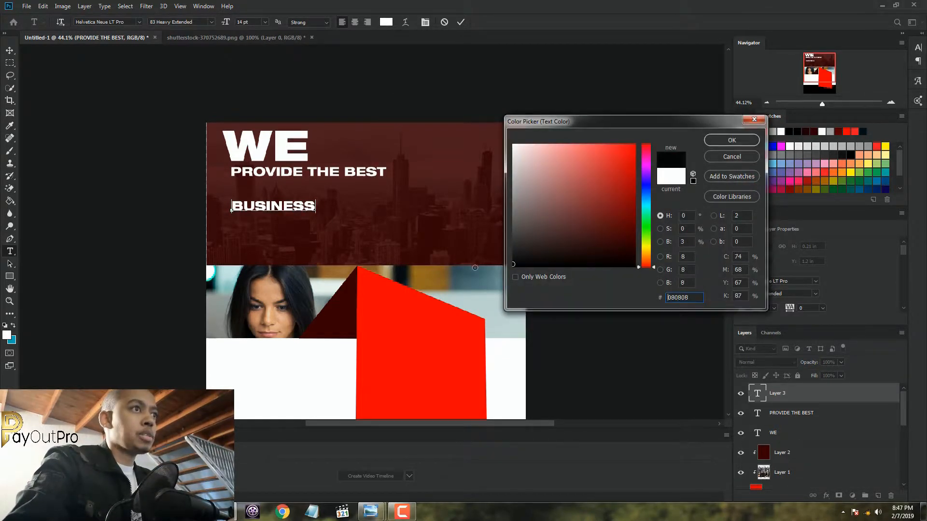
{"action": "left_click", "coordinate": [739, 140]}
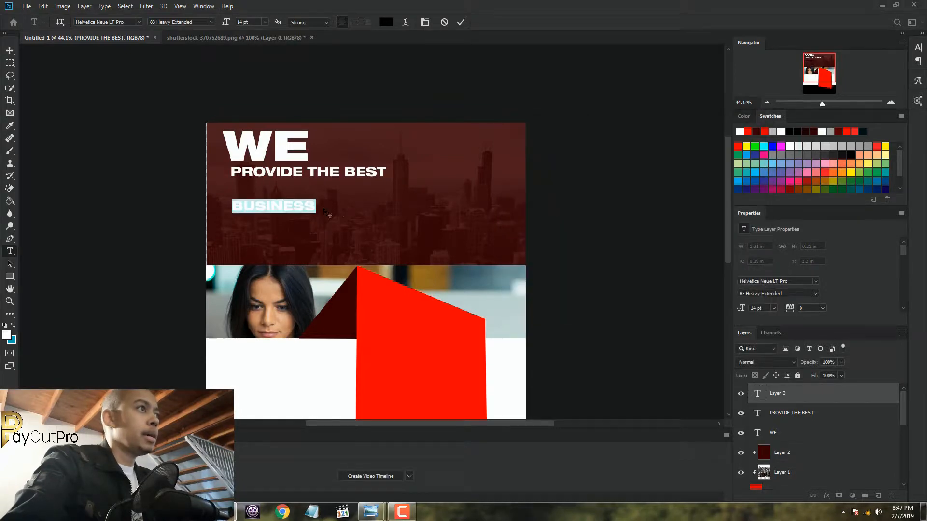
Enlarge "BUSINESS" to 30 pt, position it directly beneath "PROVIDE THE BEST" and commit the text
{"action": "left_click_drag", "start_coordinate": [325, 231], "coordinate": [323, 218]}
{"action": "left_click", "coordinate": [267, 23]}
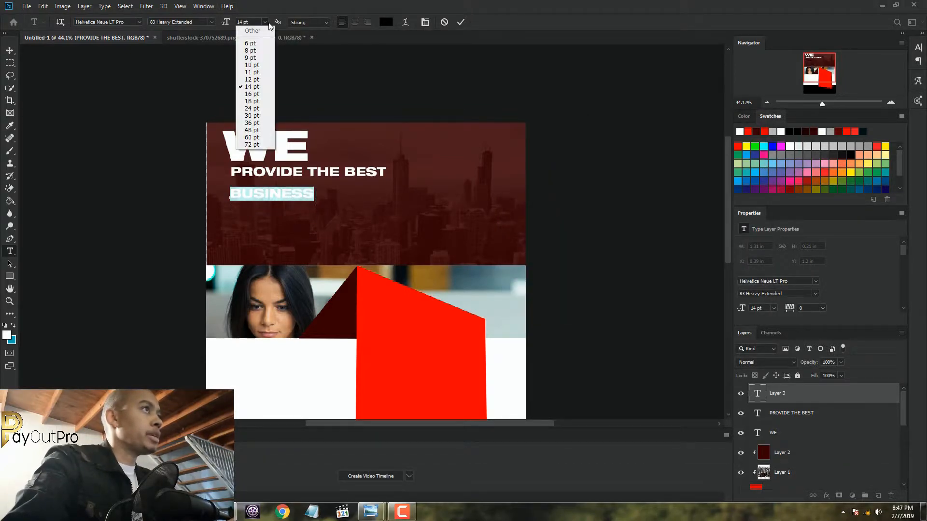
{"action": "left_click", "coordinate": [255, 116]}
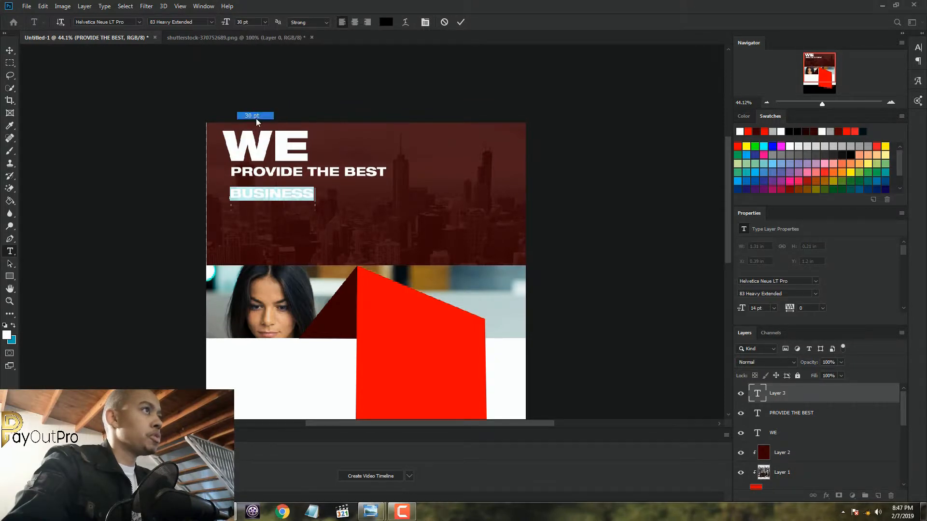
{"action": "left_click_drag", "start_coordinate": [398, 225], "coordinate": [400, 223]}
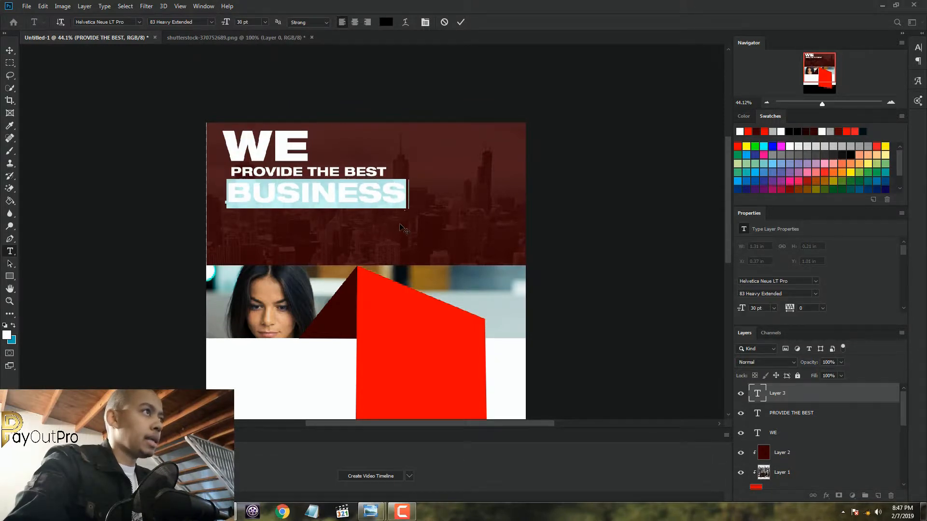
{"action": "left_click", "coordinate": [460, 23]}
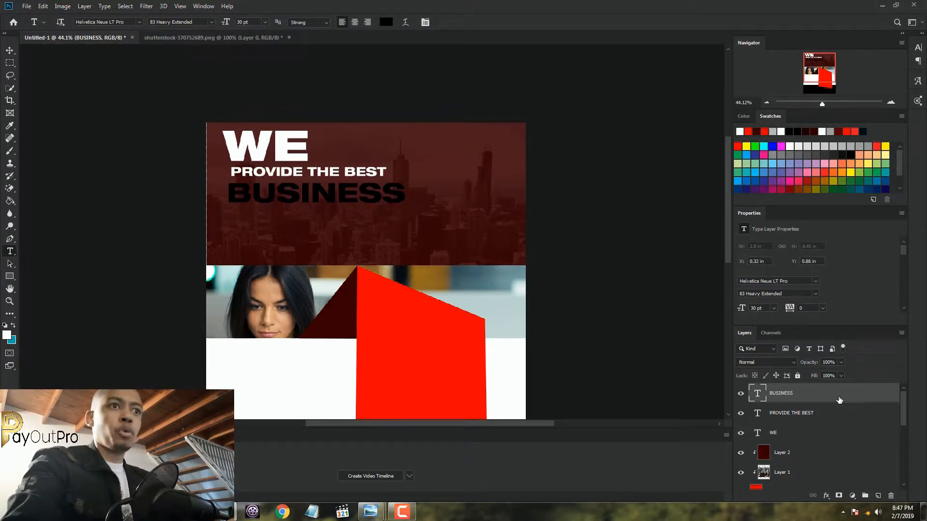
Add a 5 px white outside Stroke layer style at 100% opacity to the "BUSINESS" text layer
{"action": "key", "text": "space"}
{"action": "double_click", "coordinate": [863, 396]}
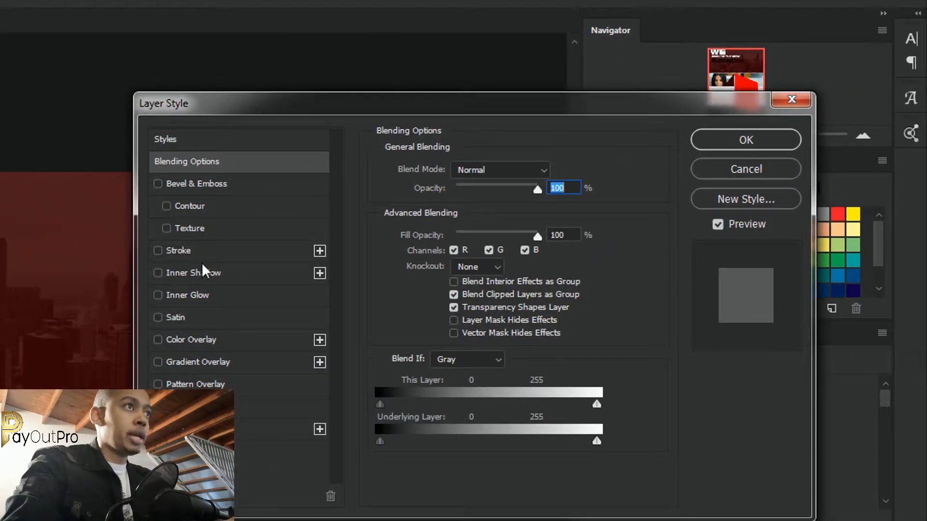
{"action": "left_click", "coordinate": [200, 251]}
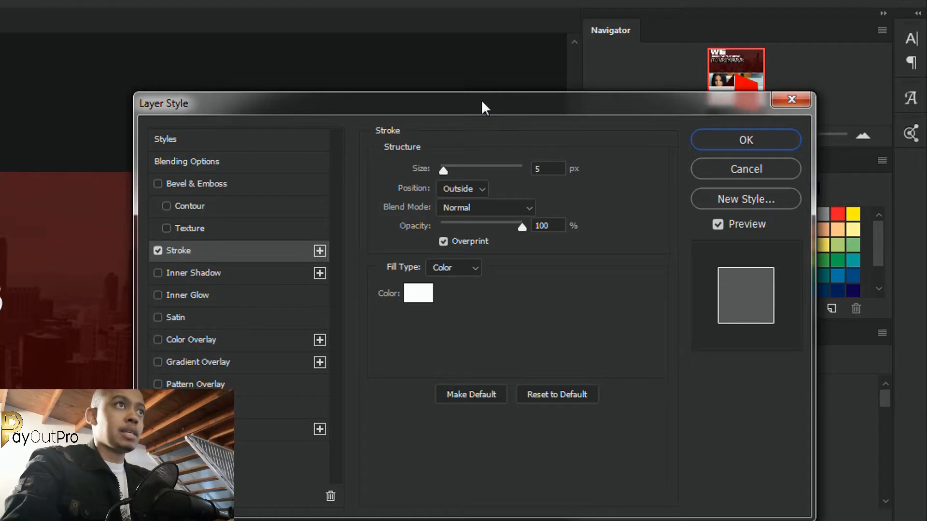
{"action": "left_click_drag", "start_coordinate": [482, 100], "coordinate": [450, 97]}
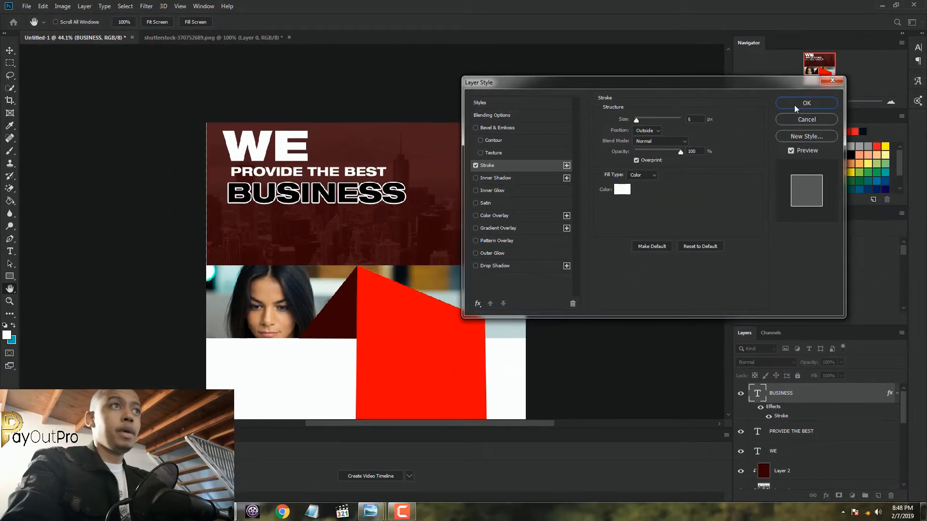
{"action": "left_click", "coordinate": [806, 103]}
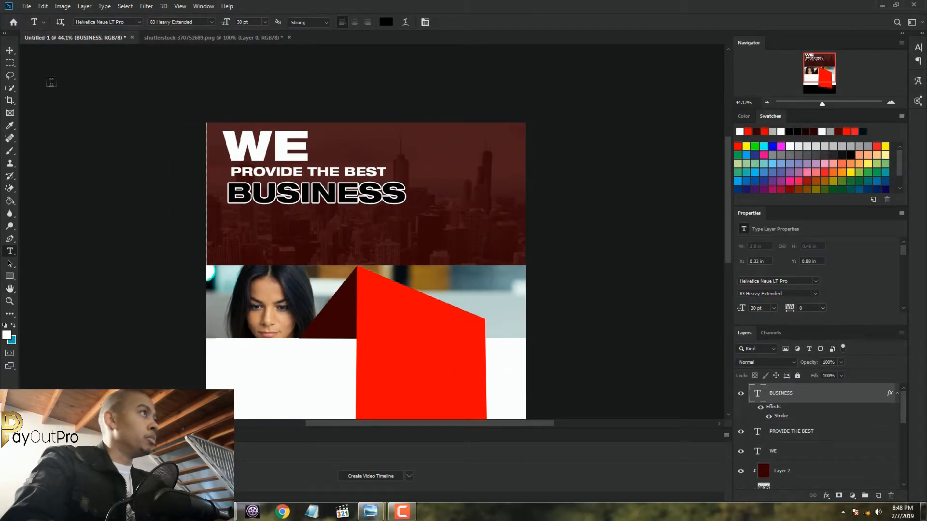
Move "BUSINESS" to line up with the left edge of "PROVIDE THE BEST" and collapse its layer effects list
{"action": "left_click", "coordinate": [10, 50]}
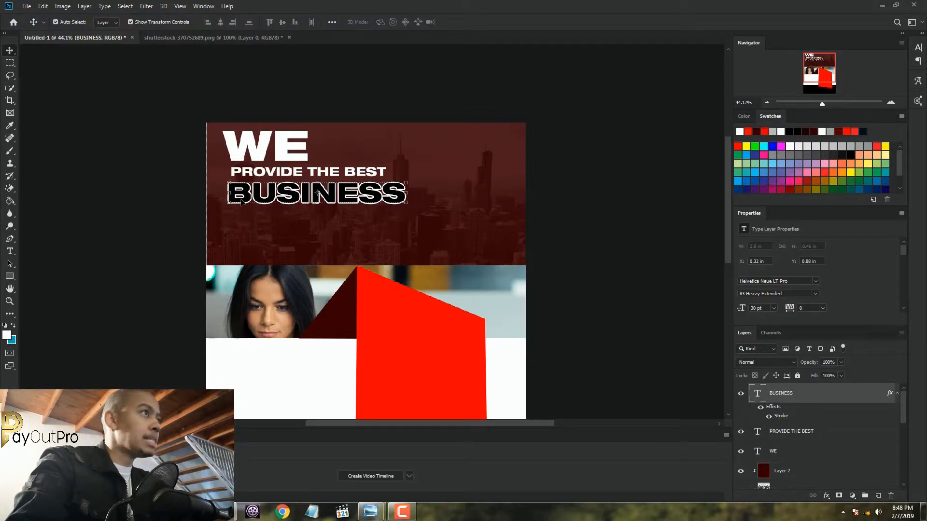
{"action": "left_click_drag", "start_coordinate": [241, 201], "coordinate": [242, 196]}
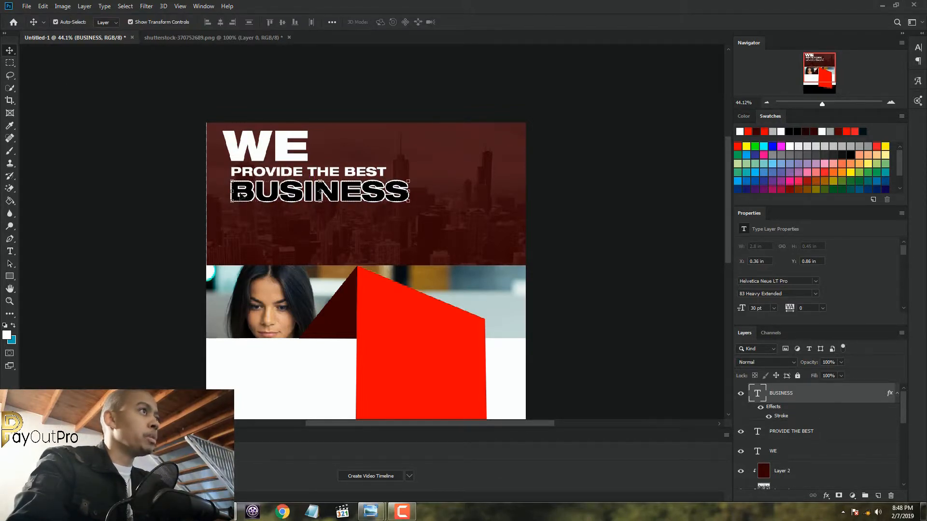
{"action": "left_click", "coordinate": [897, 395]}
Start a 30 pt text line beneath "BUSINESS" and set its text colour to yellow (faea60)
{"action": "left_click", "coordinate": [10, 252]}
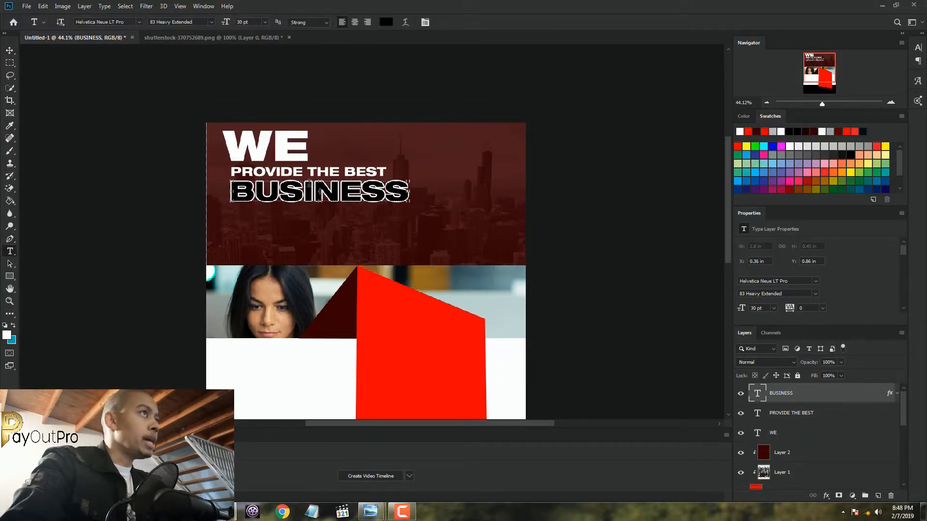
{"action": "left_click", "coordinate": [230, 230]}
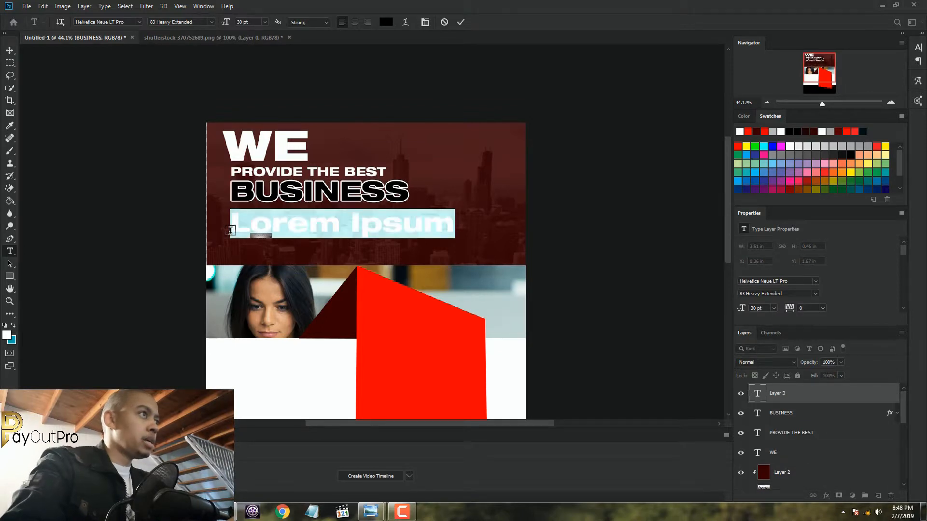
{"action": "left_click", "coordinate": [385, 22]}
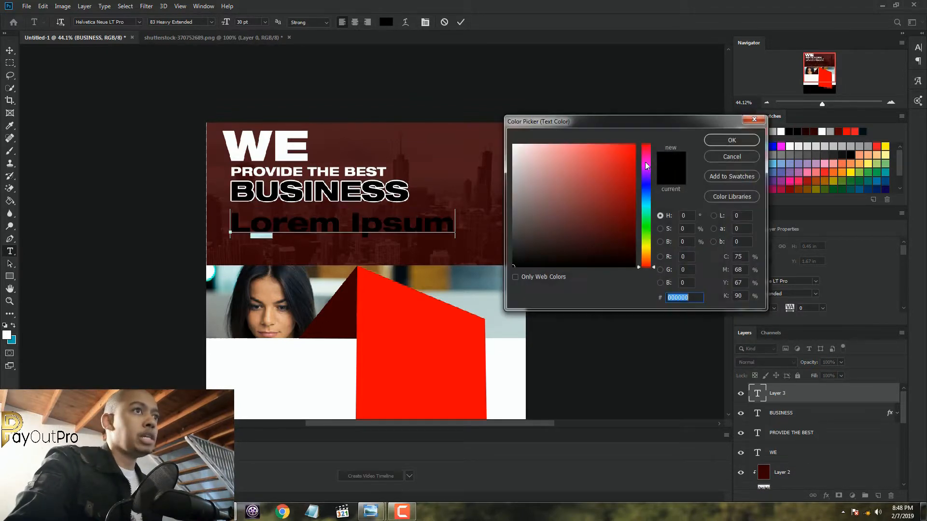
{"action": "left_click", "coordinate": [652, 251]}
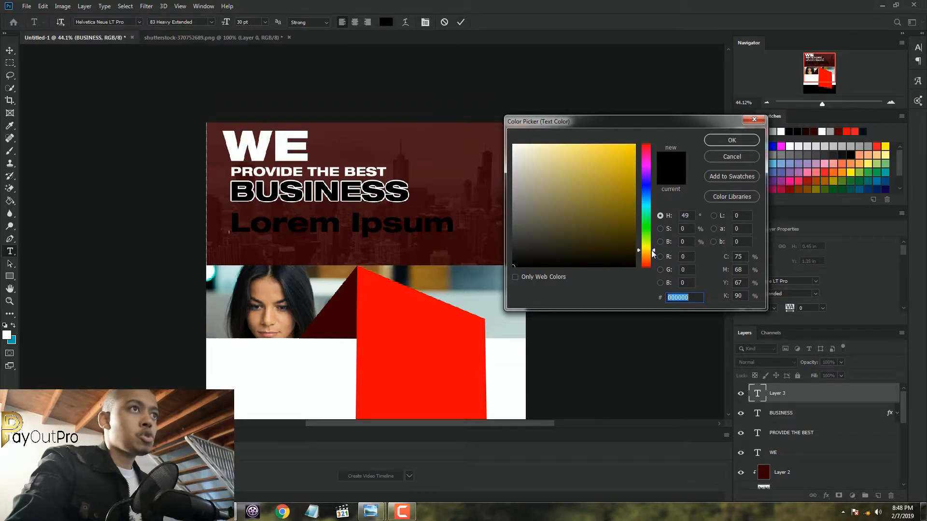
{"action": "left_click_drag", "start_coordinate": [628, 177], "coordinate": [588, 146]}
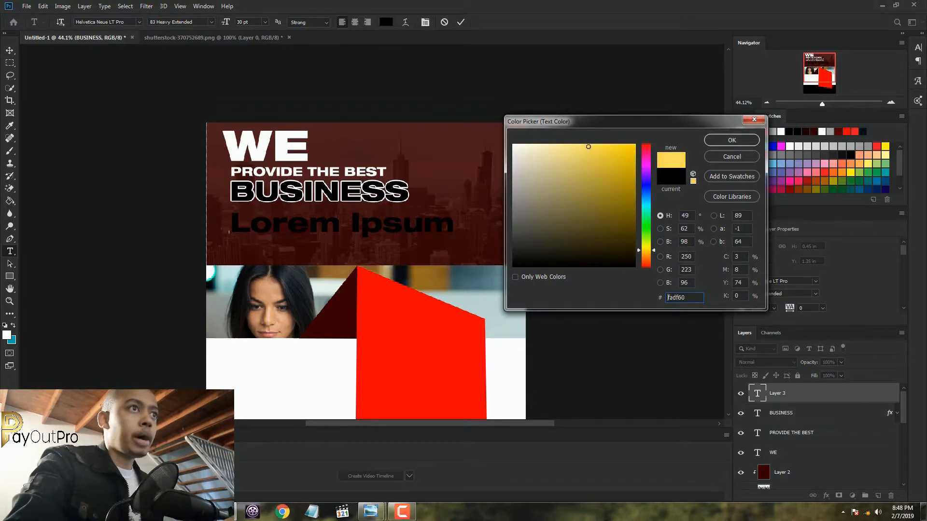
{"action": "left_click", "coordinate": [652, 248]}
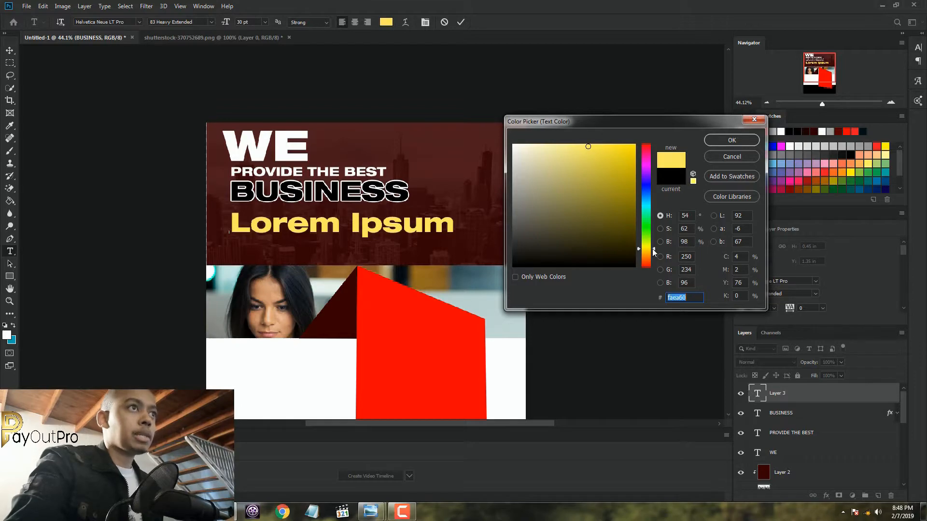
{"action": "left_click", "coordinate": [715, 141]}
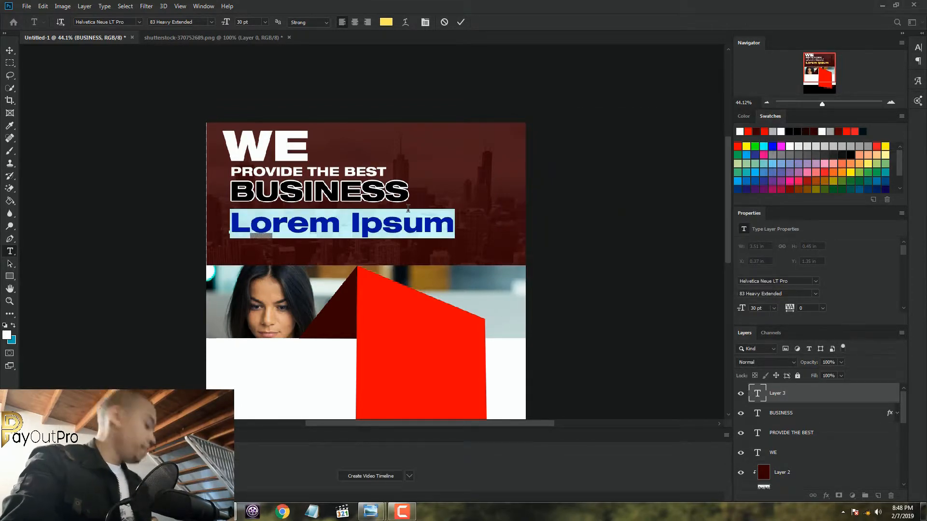
Enter "SOLUTIONS" as the fourth headline line
{"action": "type", "text": "S"}
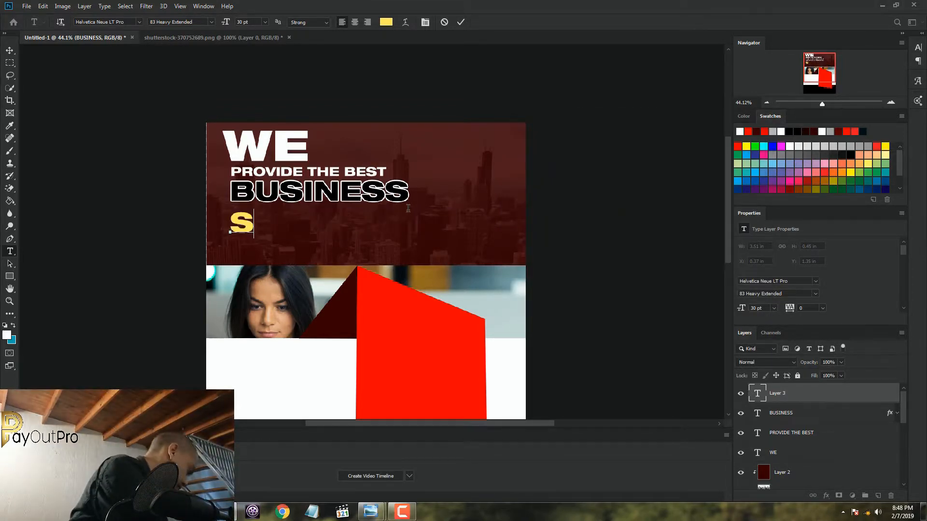
{"action": "type", "text": "OLUTI"}
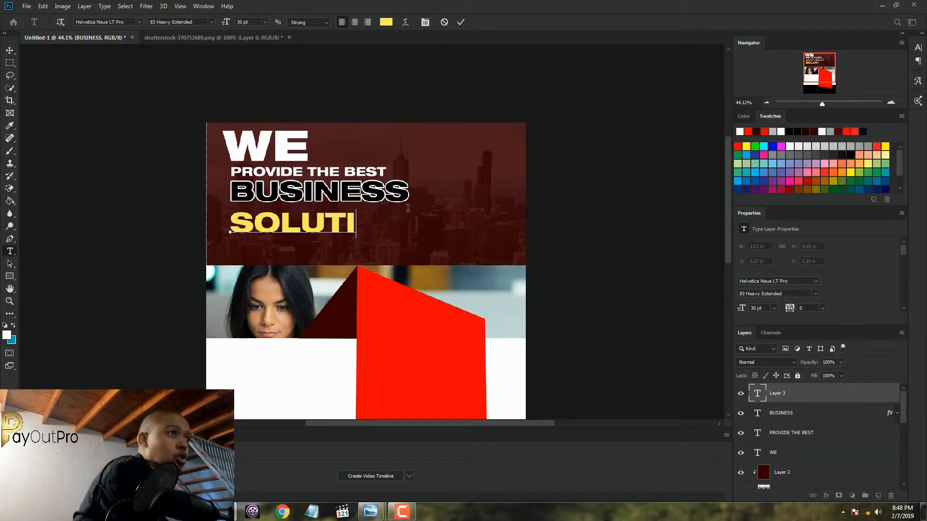
{"action": "type", "text": "ONS"}
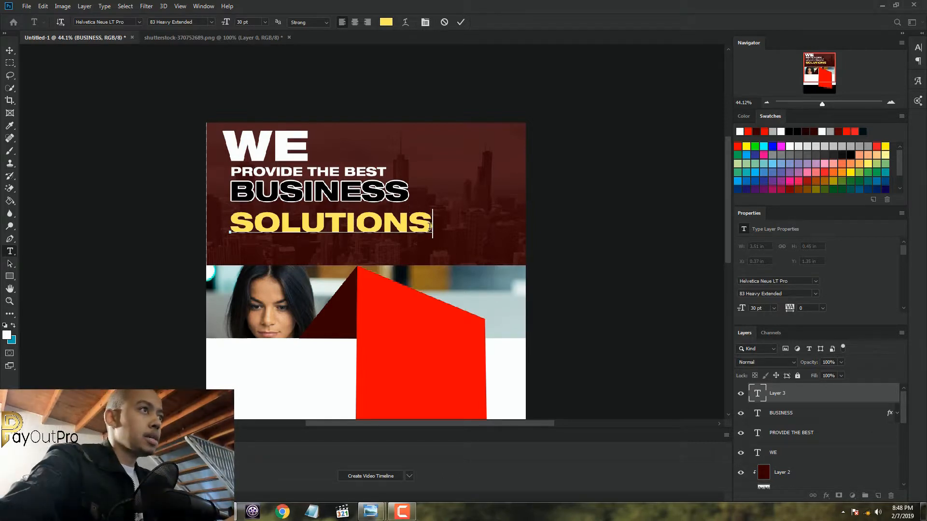
Move the "SOLUTIONS" text up so it sits directly beneath "BUSINESS"
{"action": "left_click_drag", "start_coordinate": [433, 225], "coordinate": [232, 237]}
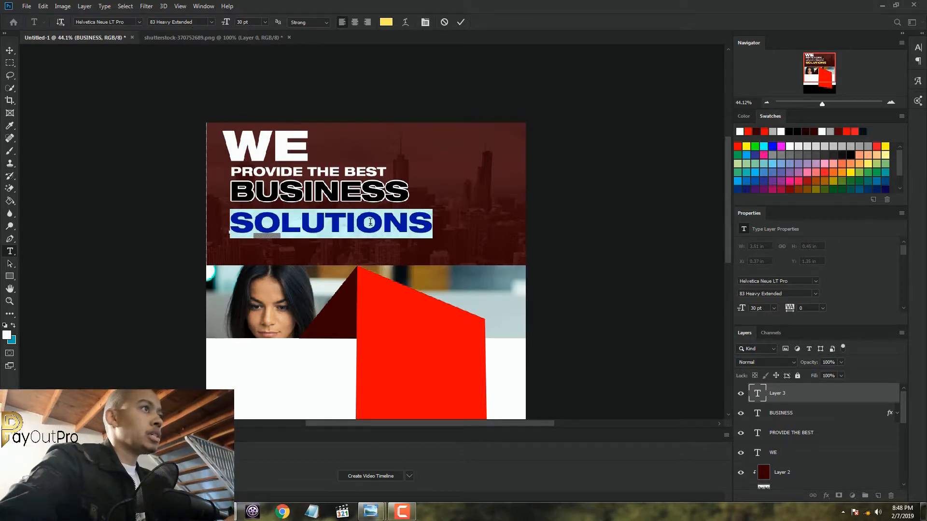
{"action": "left_click_drag", "start_coordinate": [429, 254], "coordinate": [428, 249]}
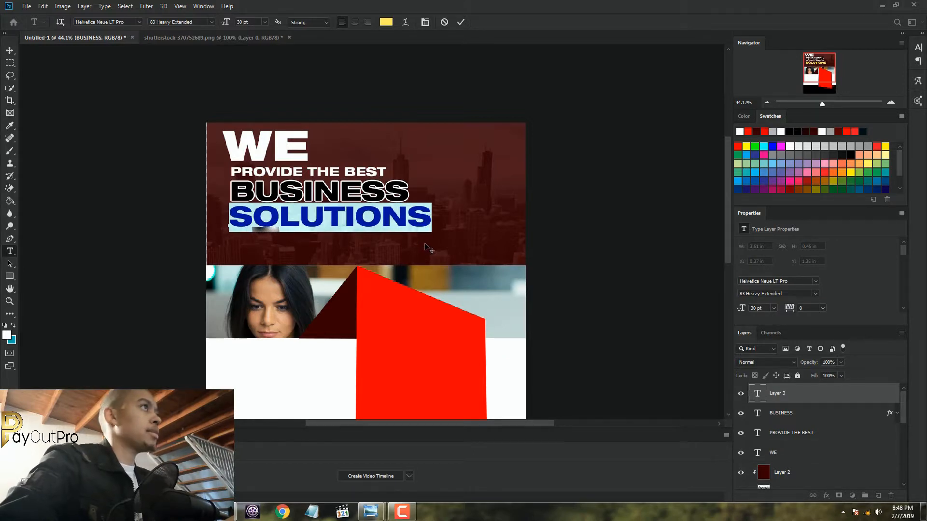
Try other Helvetica Neue LT Pro styles on "SOLUTIONS", including 83 Heavy Extended Oblique, 93 Black Extended and 95 Black
{"action": "left_click", "coordinate": [193, 22]}
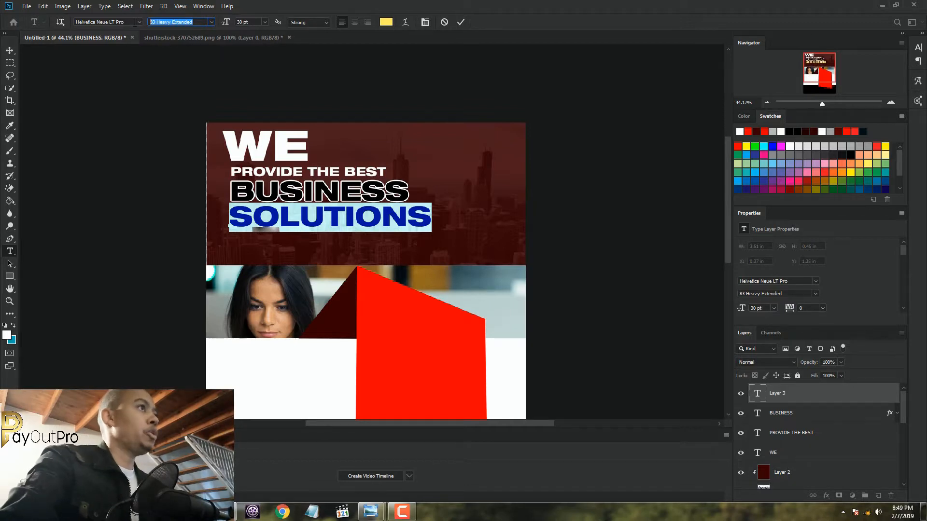
{"action": "key", "text": "Down"}
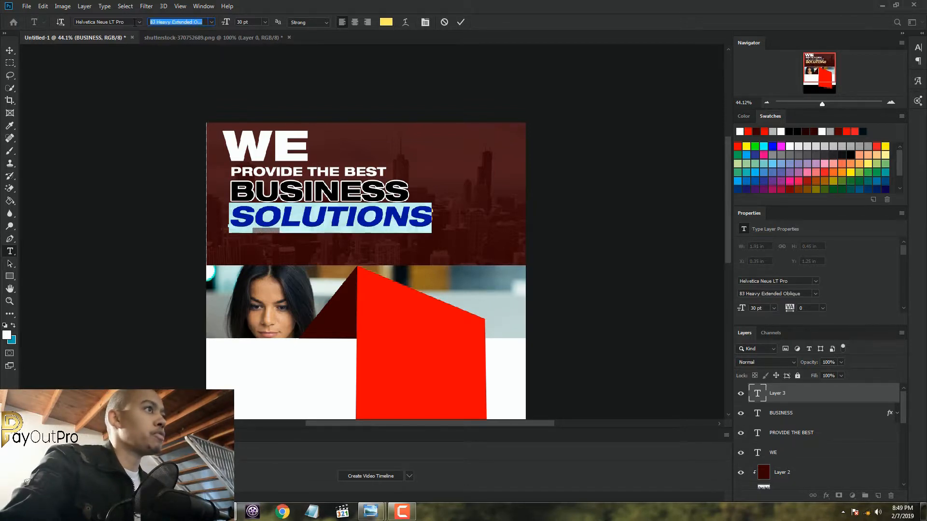
{"action": "key", "text": "Down"}
{"action": "key", "text": "Down"}
{"action": "key", "text": "Down"}
{"action": "key", "text": "Down"}
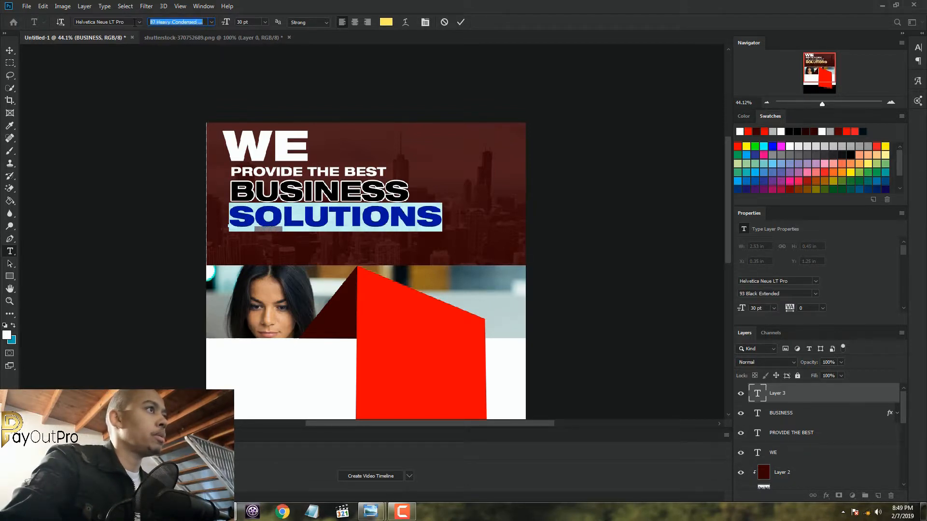
{"action": "key", "text": "Down"}
{"action": "key", "text": "Down"}
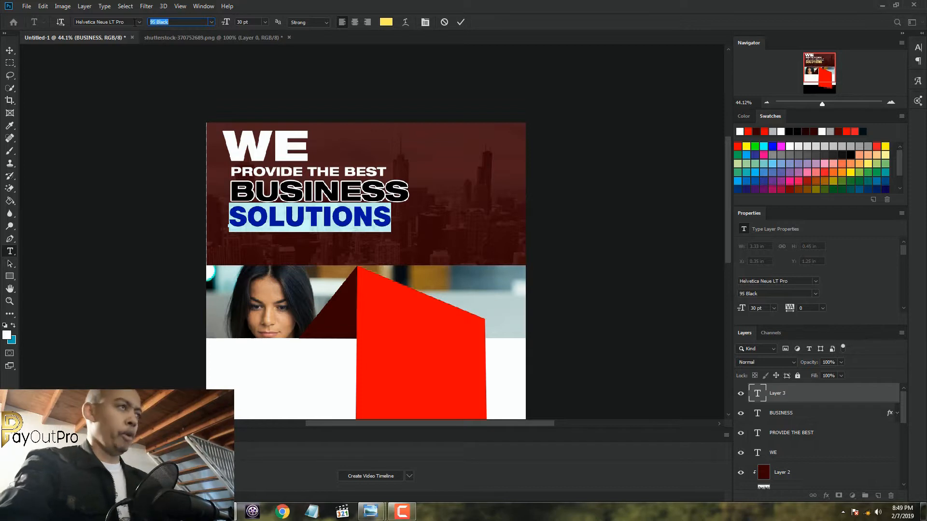
{"action": "key", "text": "Up"}
{"action": "key", "text": "Up"}
{"action": "key", "text": "Up"}
{"action": "key", "text": "Up"}
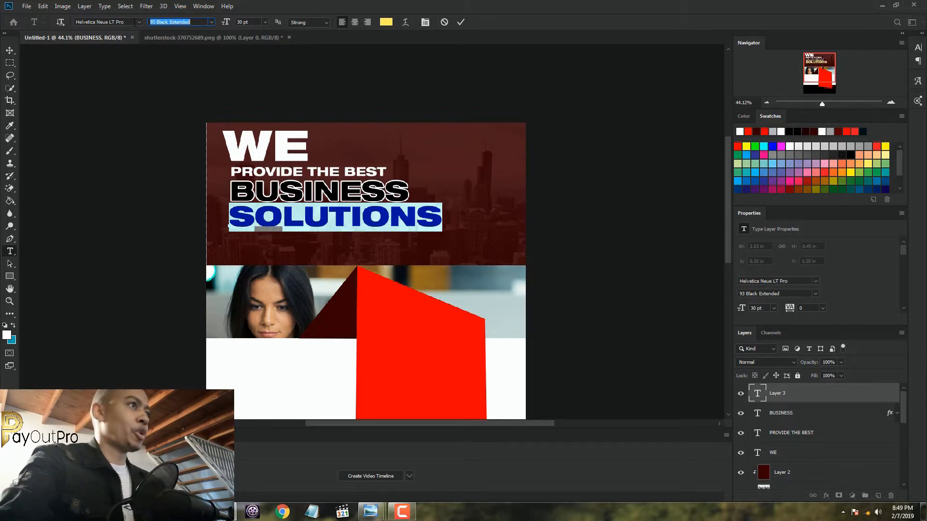
{"action": "key", "text": "Up"}
{"action": "key", "text": "Up"}
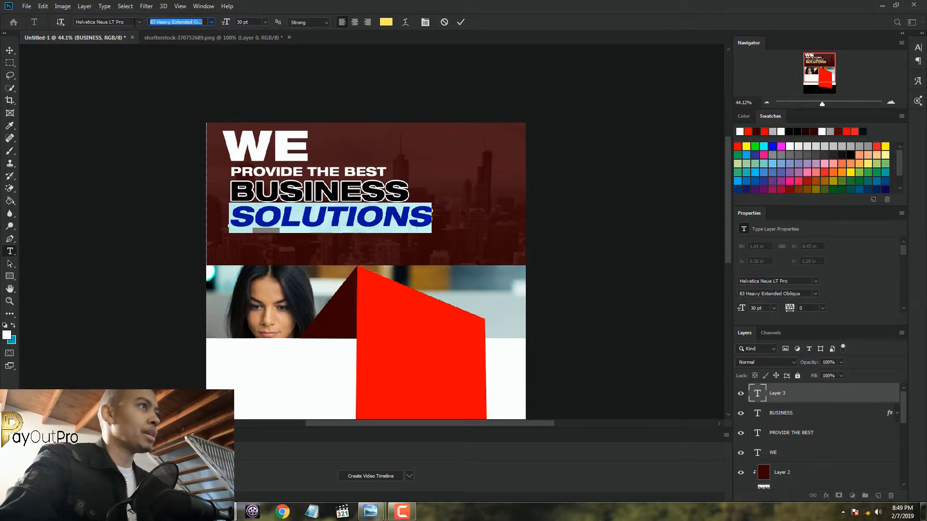
{"action": "key", "text": "Up"}
{"action": "key", "text": "Up"}
{"action": "key", "text": "Up"}
{"action": "key", "text": "Up"}
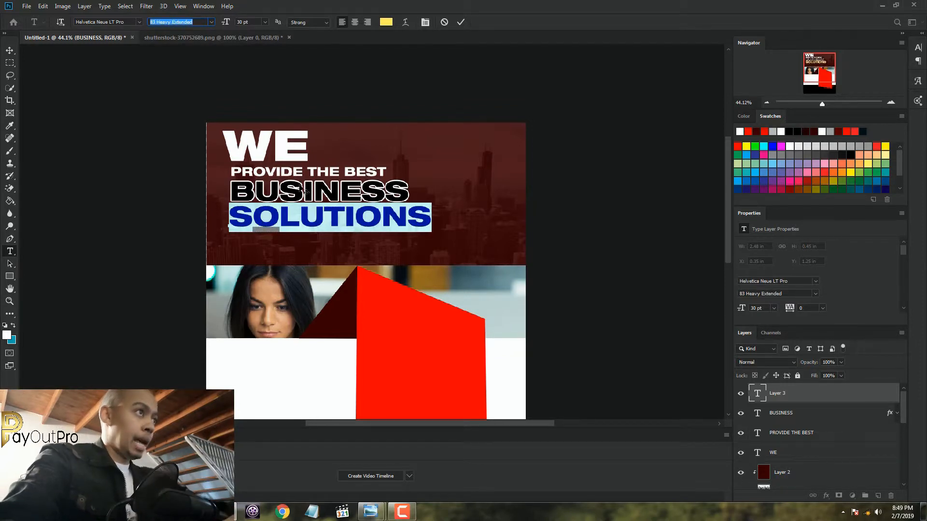
Set the "SOLUTIONS" text size to 24 pt and commit the text
{"action": "left_click", "coordinate": [264, 22]}
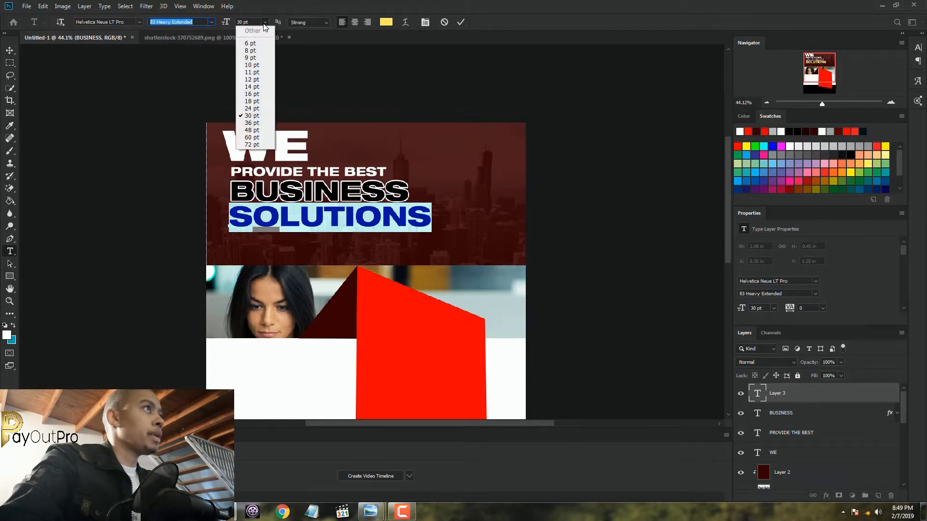
{"action": "left_click", "coordinate": [265, 108]}
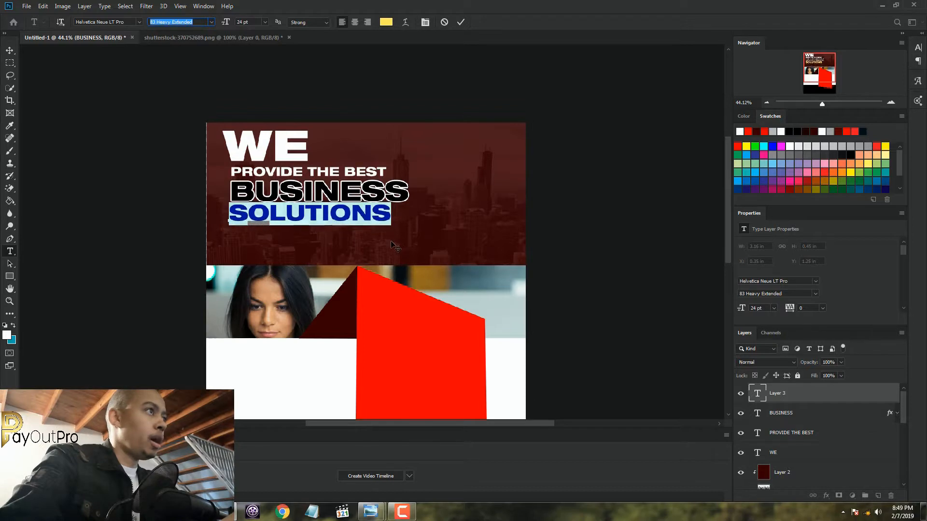
{"action": "left_click", "coordinate": [460, 23]}
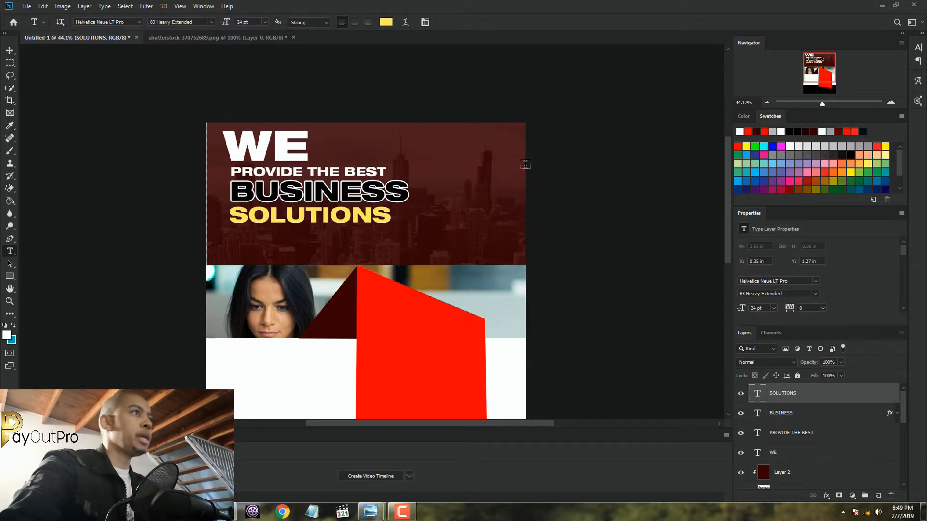
Start a new text line in the white band below the woman's photo and enter "NO"
{"action": "scroll", "coordinate": [451, 194], "scroll_direction": "down", "scroll_amount": 5}
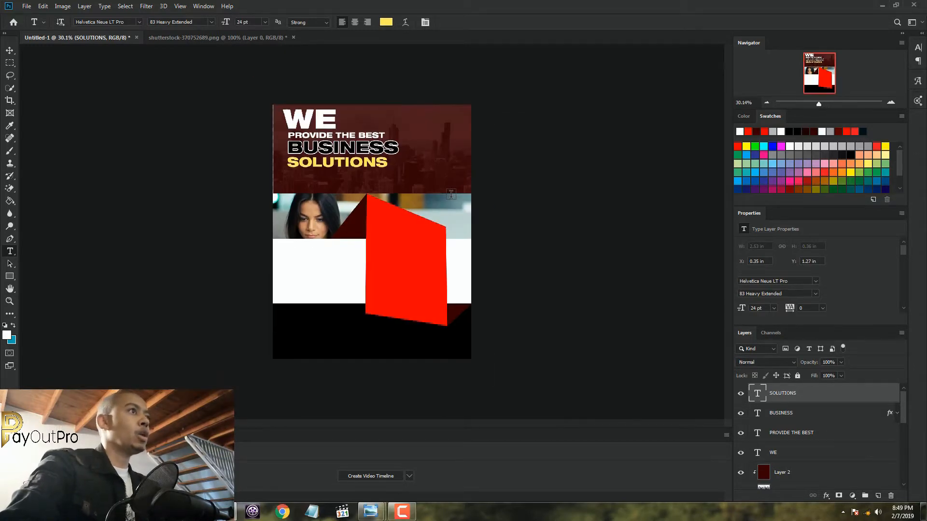
{"action": "scroll", "coordinate": [451, 194], "scroll_direction": "up", "scroll_amount": 7}
{"action": "scroll", "coordinate": [451, 194], "scroll_direction": "up", "scroll_amount": 3}
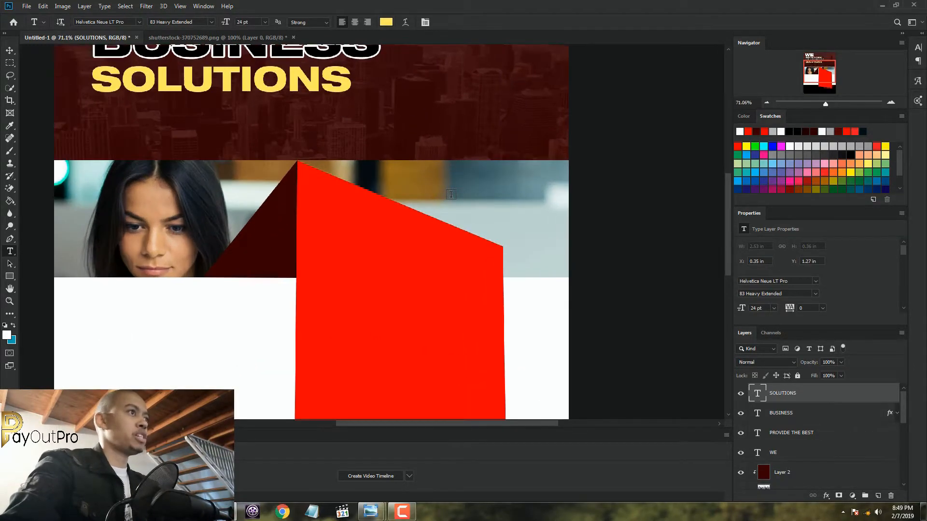
{"action": "scroll", "coordinate": [483, 202], "scroll_direction": "down", "scroll_amount": 5}
{"action": "scroll", "coordinate": [595, 275], "scroll_direction": "up", "scroll_amount": 2}
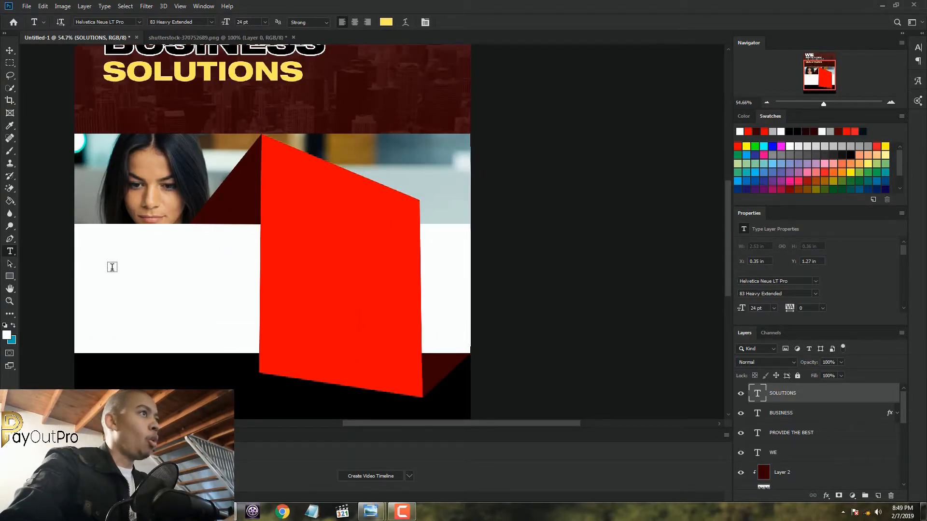
{"action": "scroll", "coordinate": [111, 265], "scroll_direction": "down", "scroll_amount": 3}
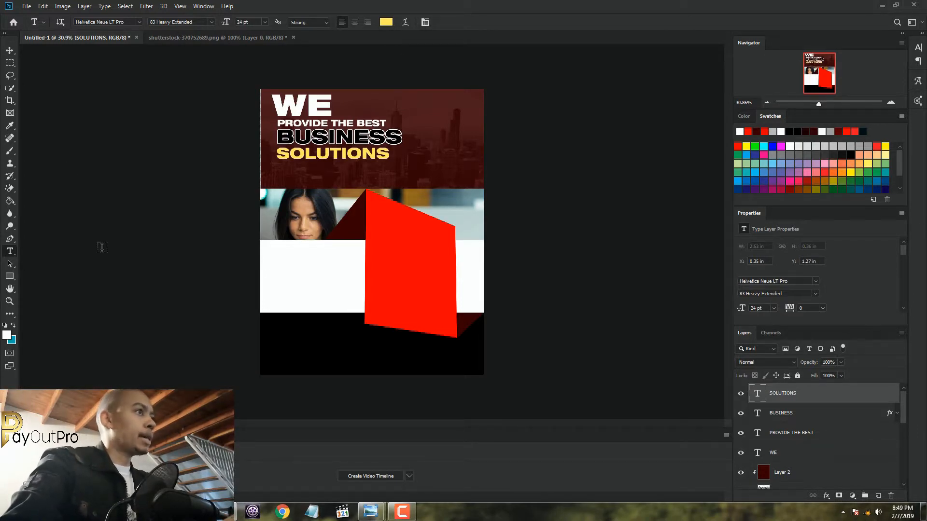
{"action": "scroll", "coordinate": [269, 256], "scroll_direction": "up", "scroll_amount": 1}
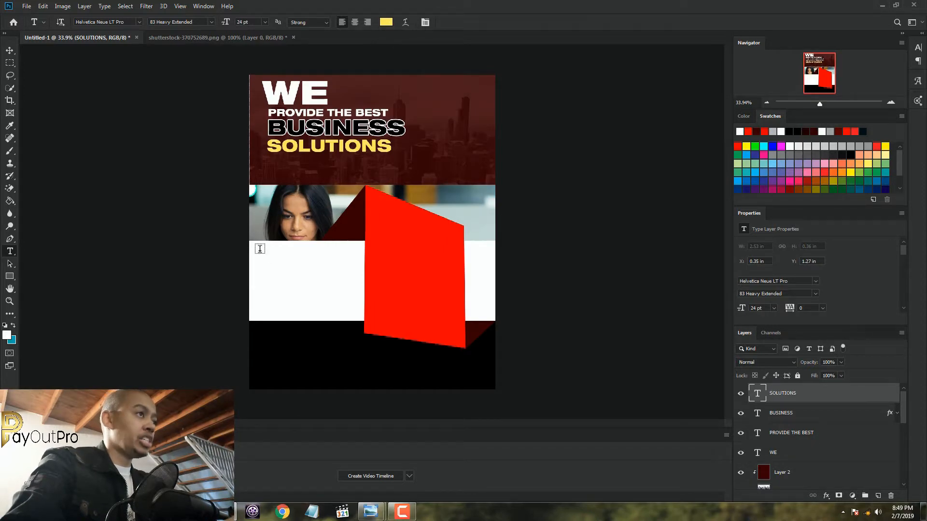
{"action": "left_click", "coordinate": [255, 257]}
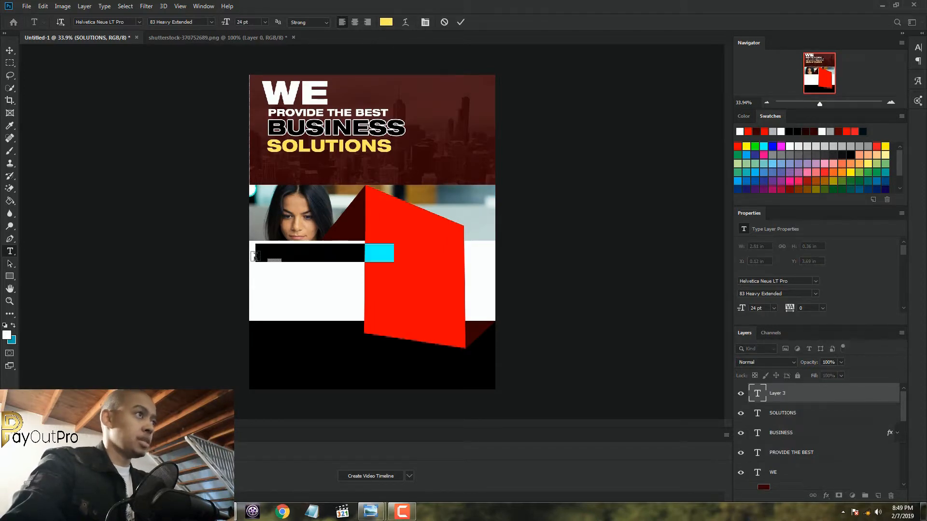
{"action": "type", "text": "NO"}
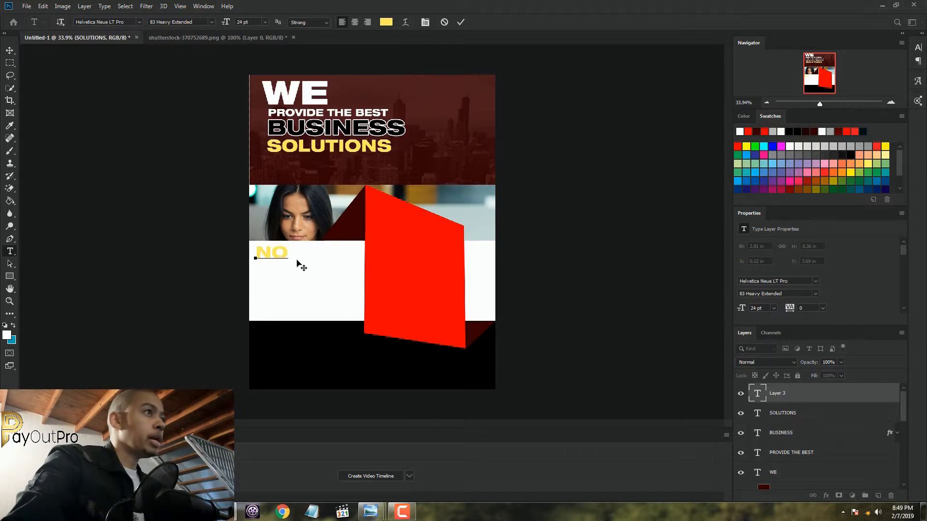
Change the text colour of "NO" to black
{"action": "key", "text": "shift+Left"}
{"action": "key", "text": "shift+Left"}
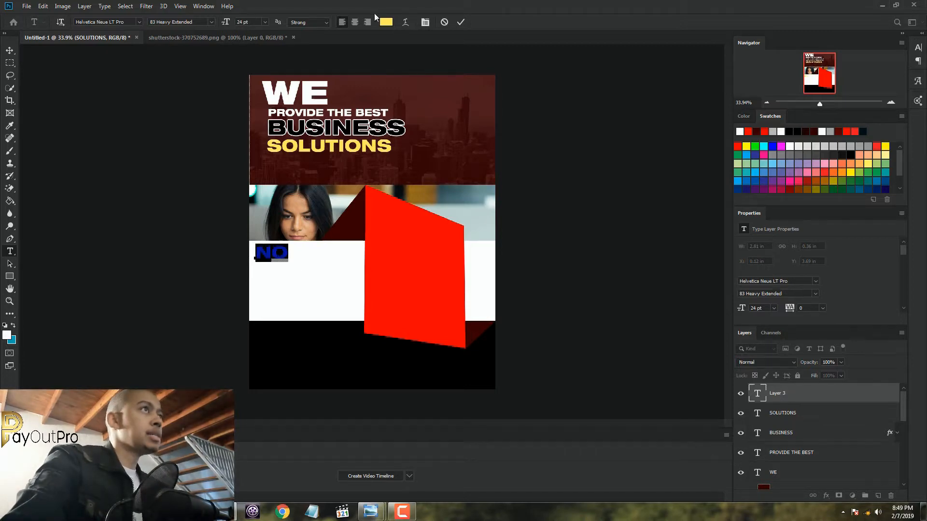
{"action": "left_click", "coordinate": [386, 22]}
{"action": "left_click", "coordinate": [630, 266]}
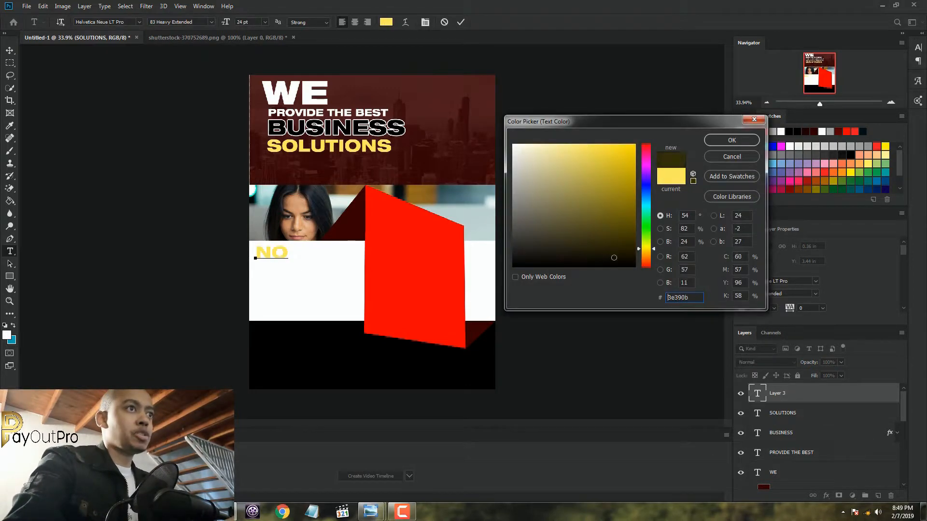
{"action": "left_click", "coordinate": [732, 140]}
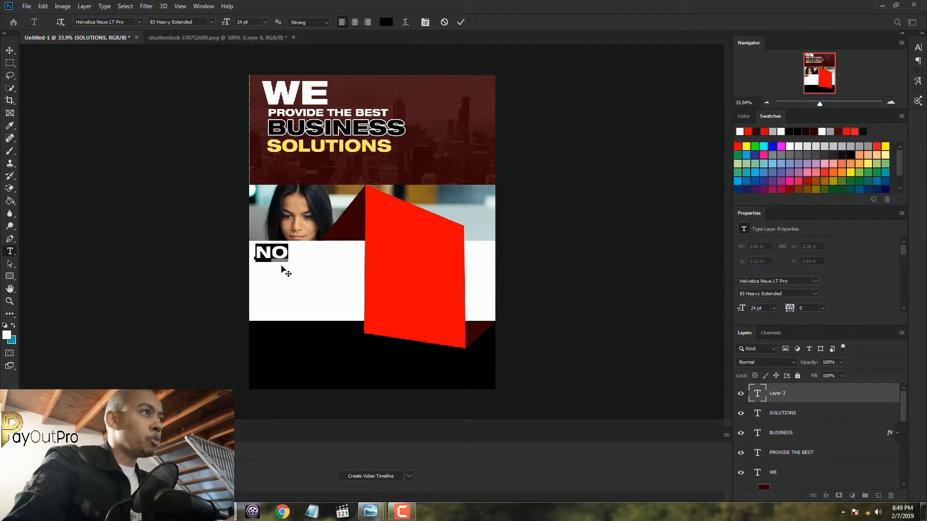
Set "NO" to 30 pt, adjust its position near the upper-left corner of the white band, and commit it
{"action": "scroll", "coordinate": [314, 247], "scroll_direction": "up", "scroll_amount": 2}
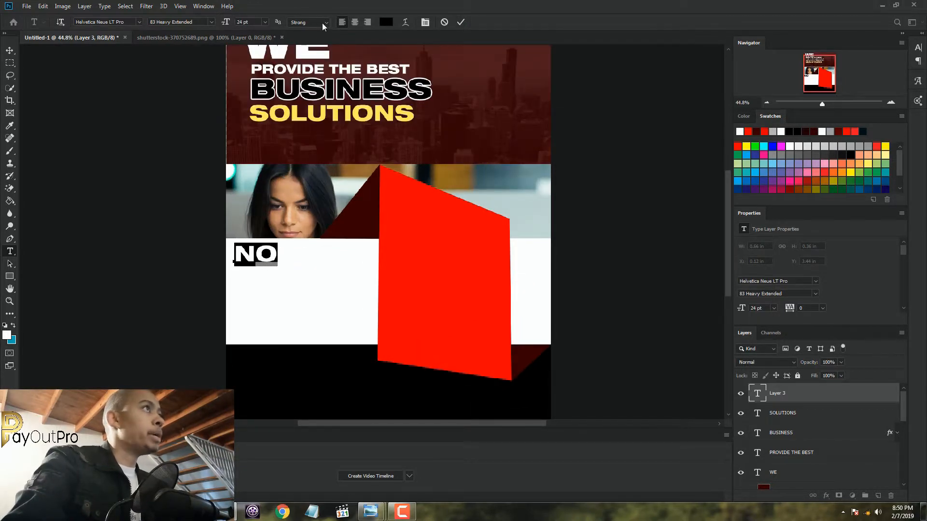
{"action": "left_click", "coordinate": [266, 22]}
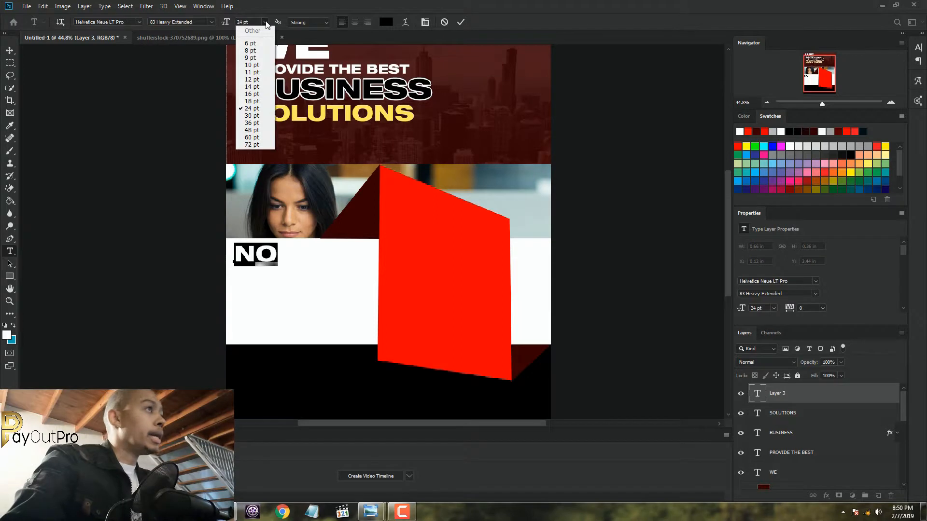
{"action": "left_click", "coordinate": [260, 116]}
{"action": "left_click_drag", "start_coordinate": [295, 287], "coordinate": [293, 291]}
{"action": "left_click", "coordinate": [460, 24]}
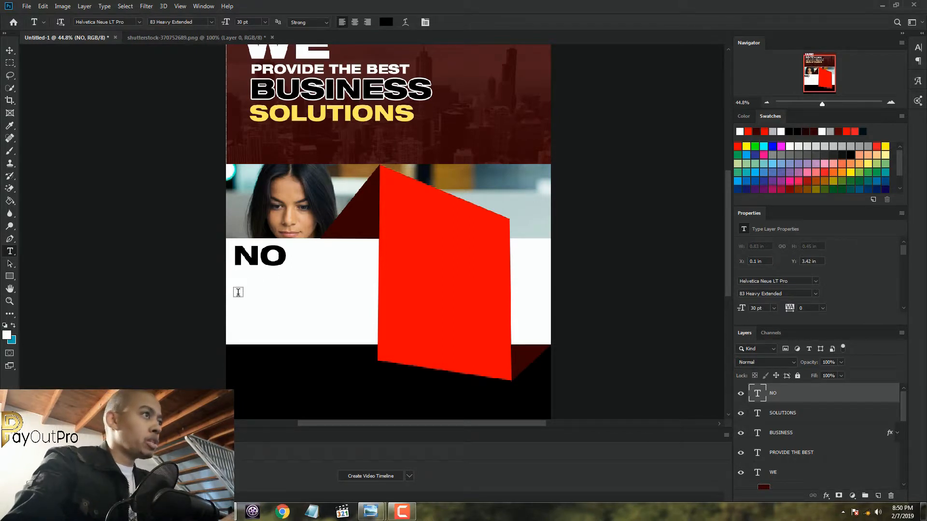
Add "SPECIAL" as a 14 pt black text line directly beneath "NO"
{"action": "left_click", "coordinate": [238, 291]}
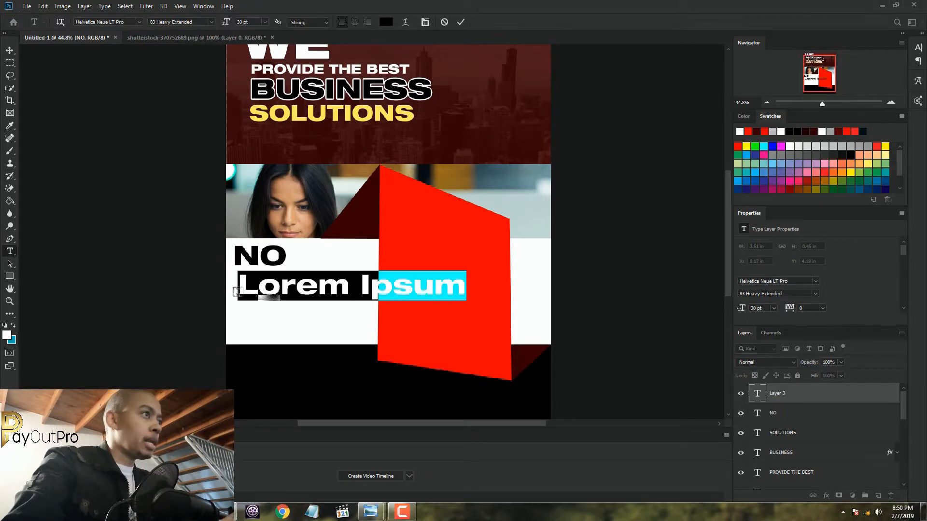
{"action": "left_click", "coordinate": [265, 22]}
{"action": "left_click", "coordinate": [263, 87]}
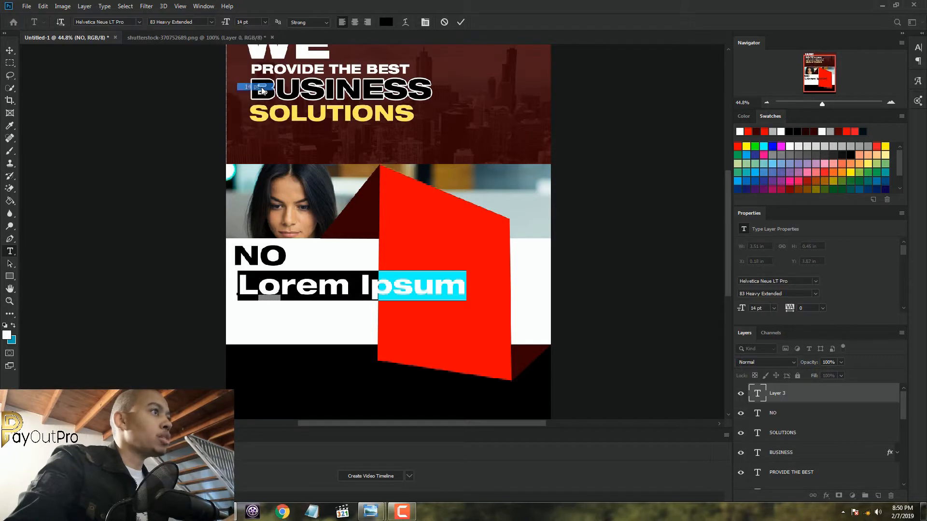
{"action": "left_click_drag", "start_coordinate": [338, 306], "coordinate": [340, 298]}
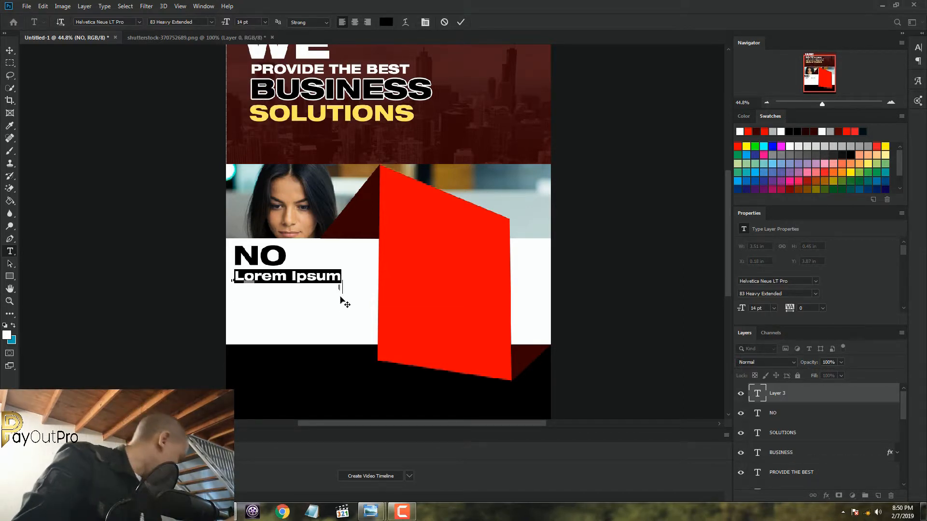
{"action": "type", "text": "SP"}
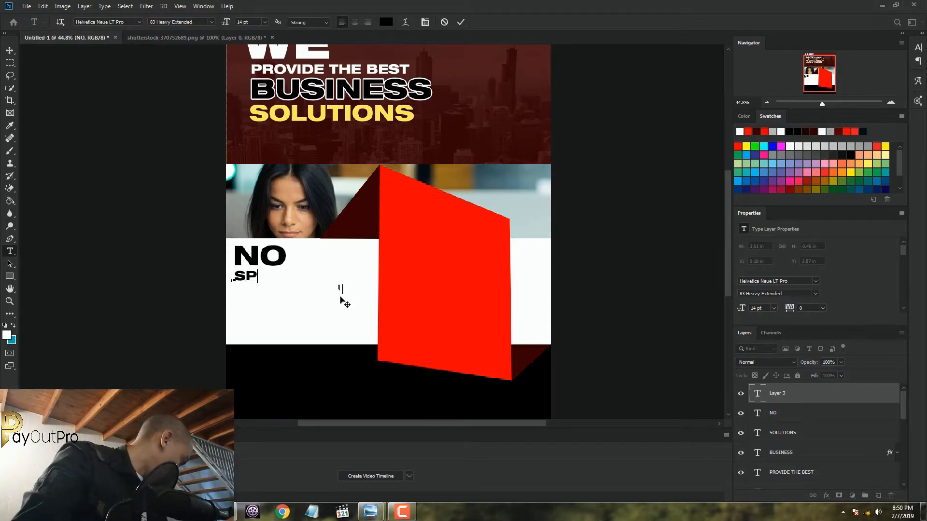
{"action": "type", "text": "ECIAL"}
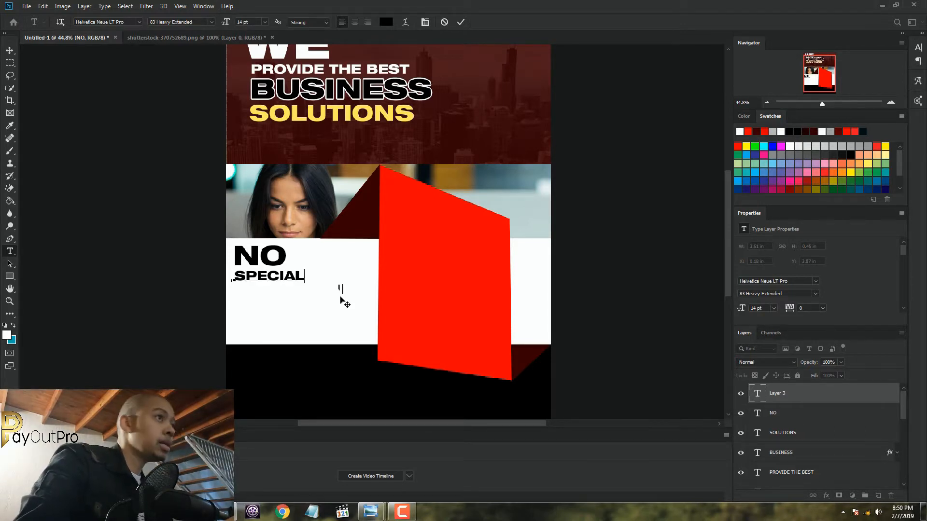
{"action": "left_click_drag", "start_coordinate": [328, 300], "coordinate": [328, 304]}
{"action": "left_click", "coordinate": [455, 23]}
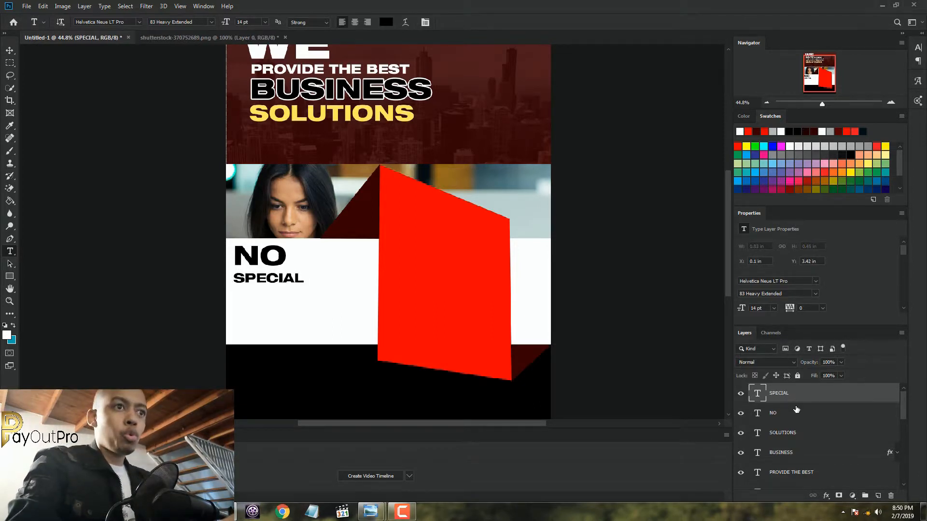
Enlarge "NO" to 48 pt, move it down into the upper-left corner of the white band, and commit it
{"action": "key", "text": "alt+bracketleft"}
{"action": "left_click_drag", "start_coordinate": [286, 261], "coordinate": [232, 263]}
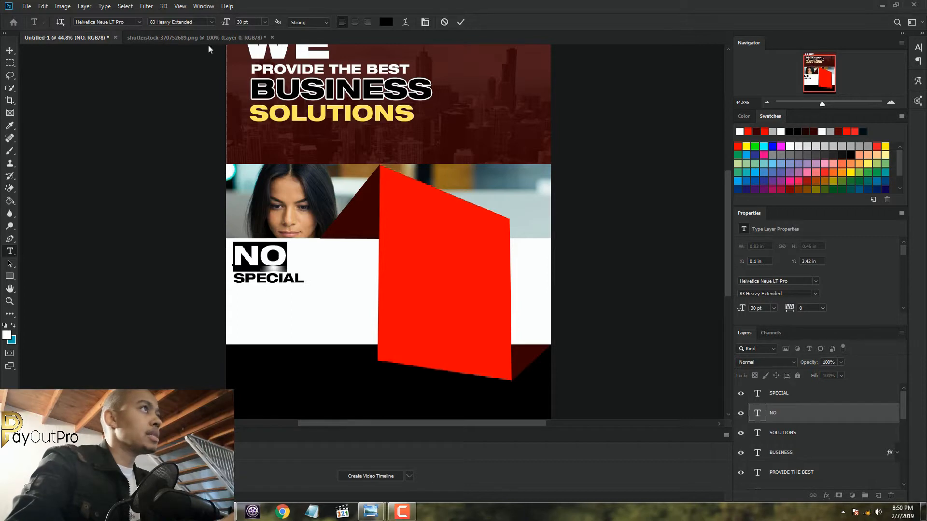
{"action": "left_click", "coordinate": [265, 22]}
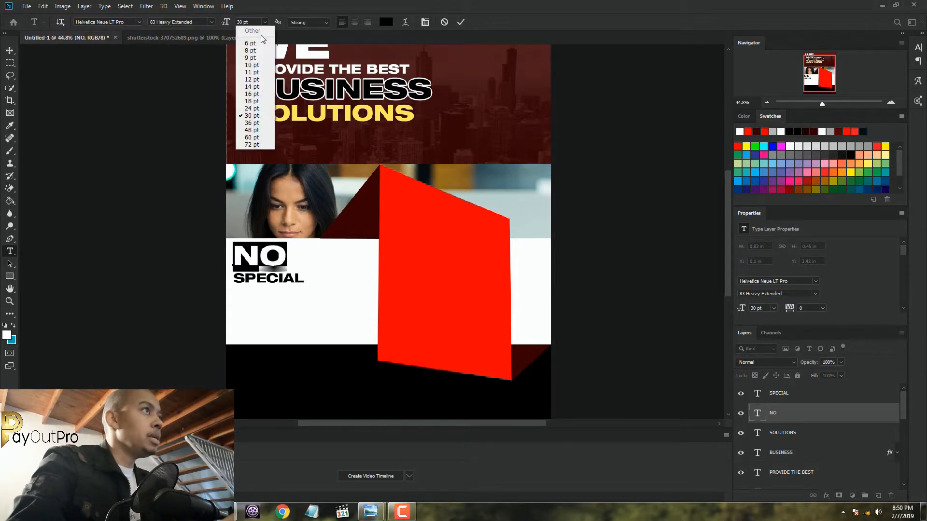
{"action": "left_click", "coordinate": [255, 129]}
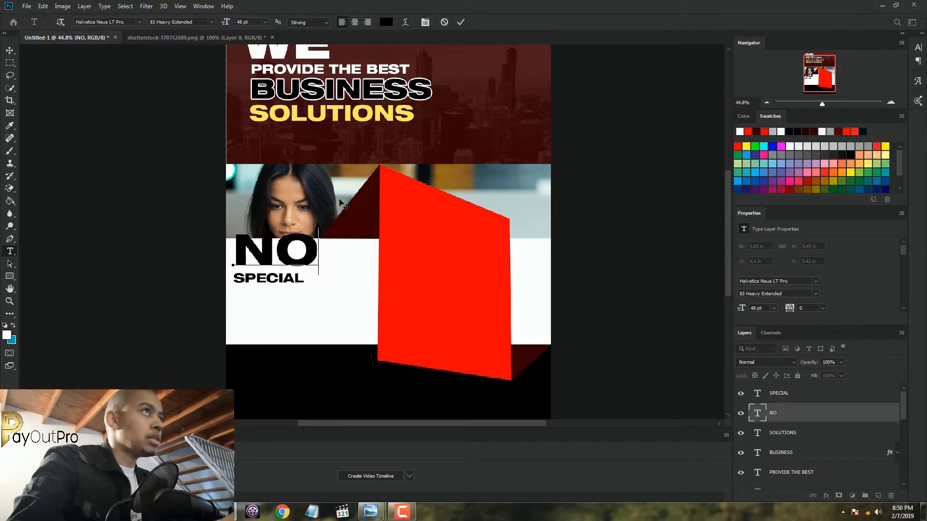
{"action": "left_click_drag", "start_coordinate": [317, 249], "coordinate": [243, 247]}
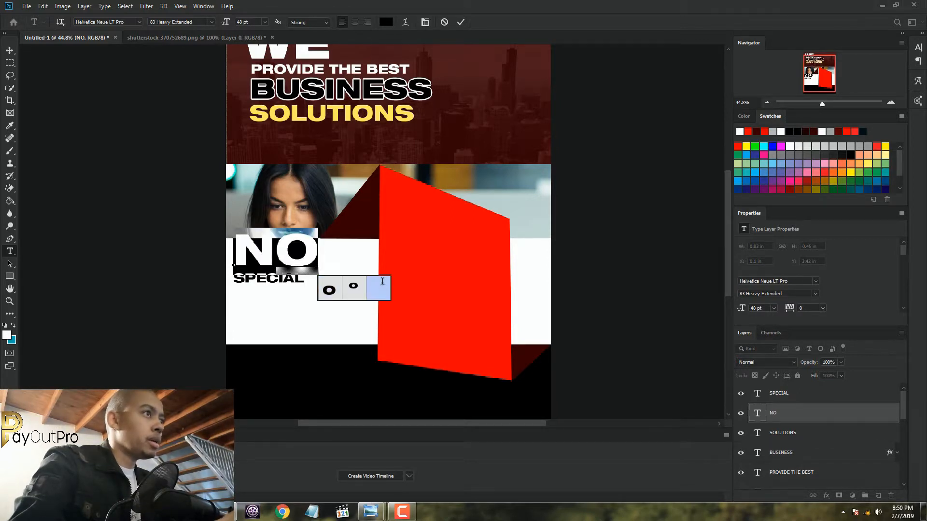
{"action": "left_click_drag", "start_coordinate": [314, 319], "coordinate": [305, 330]}
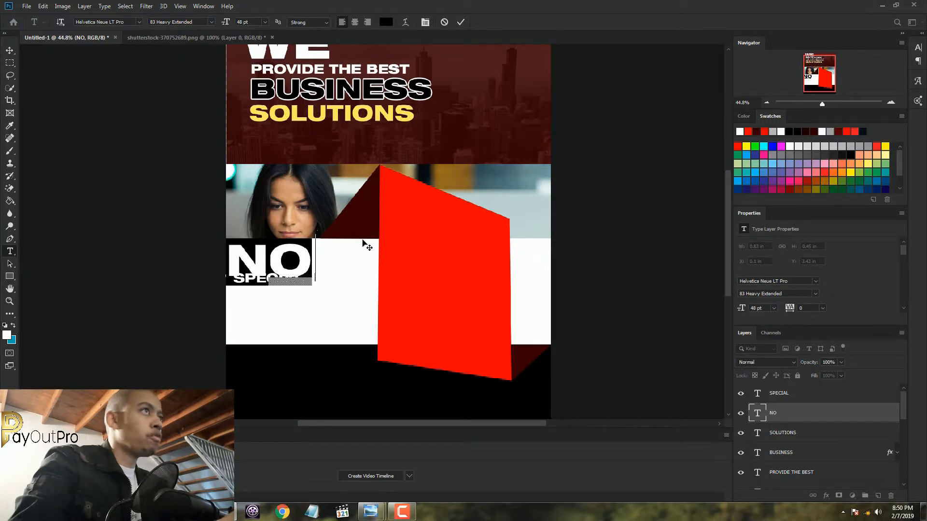
{"action": "left_click", "coordinate": [461, 22]}
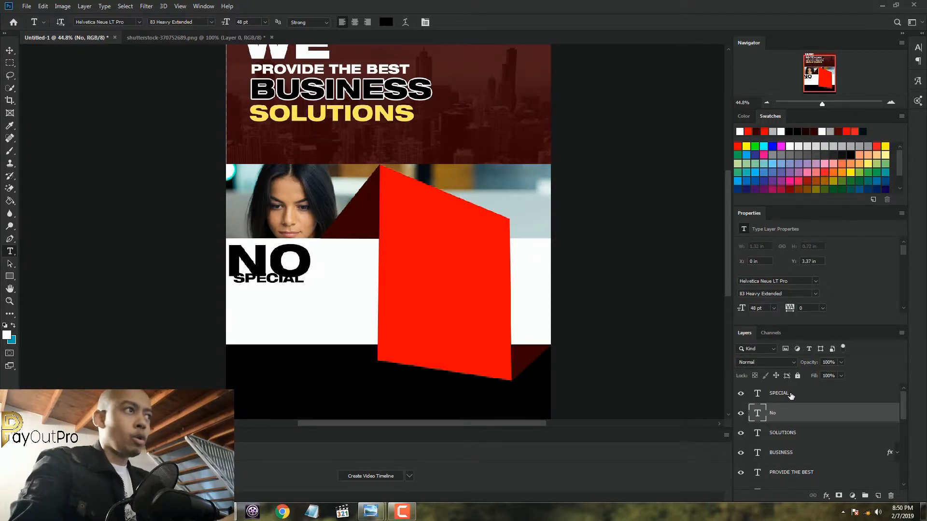
Move the "SPECIAL" text line slightly down and left so it sits directly beneath the enlarged "NO"
{"action": "left_click_drag", "start_coordinate": [306, 284], "coordinate": [230, 284]}
{"action": "left_click", "coordinate": [464, 20]}
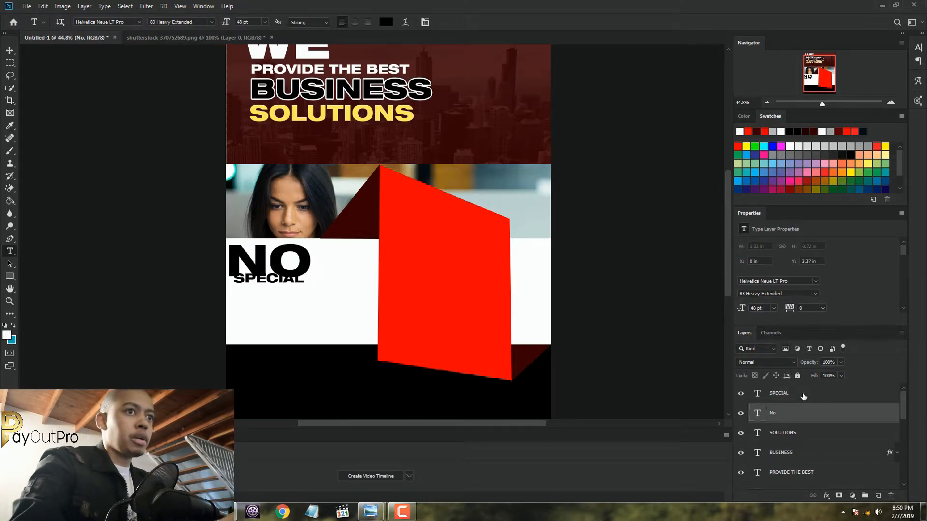
{"action": "left_click", "coordinate": [800, 397]}
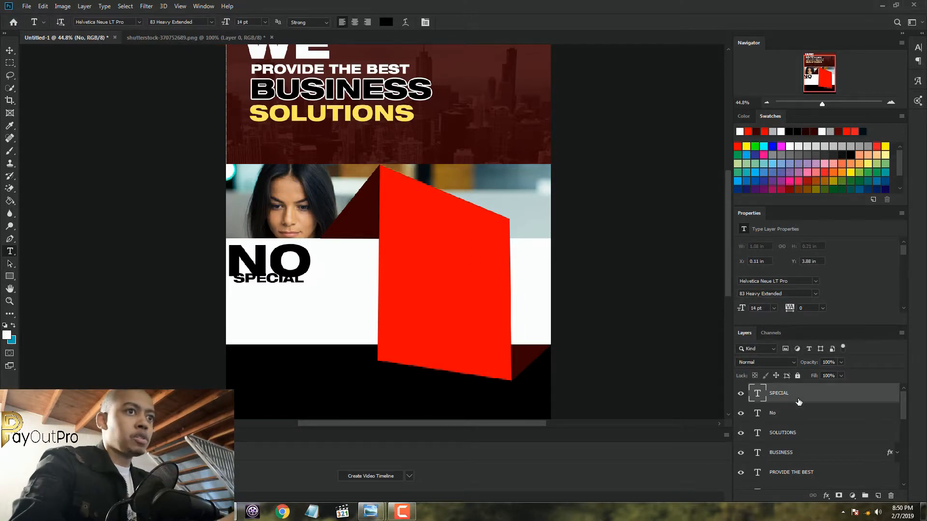
{"action": "left_click", "coordinate": [10, 56]}
{"action": "left_click_drag", "start_coordinate": [292, 282], "coordinate": [287, 286]}
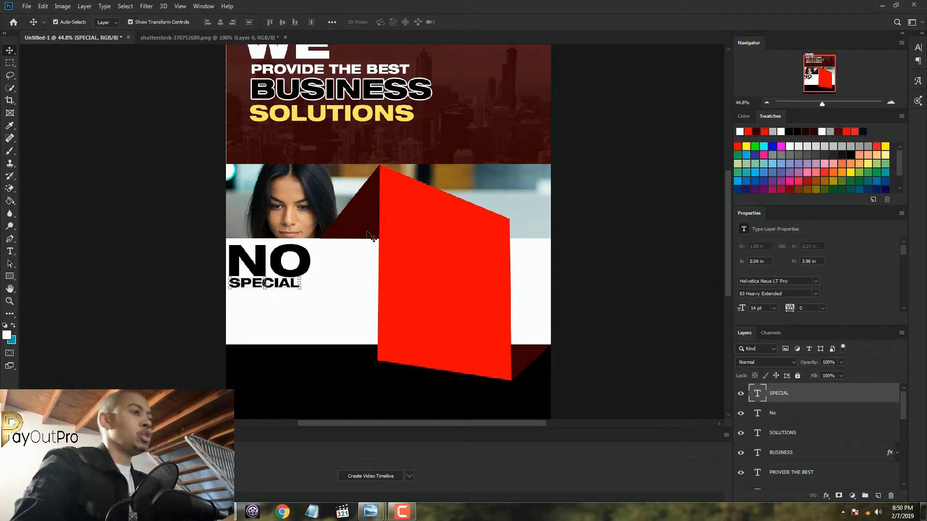
Add a new text line "SKILLS" beneath "SPECIAL" and shift it slightly upward
{"action": "left_click", "coordinate": [11, 253]}
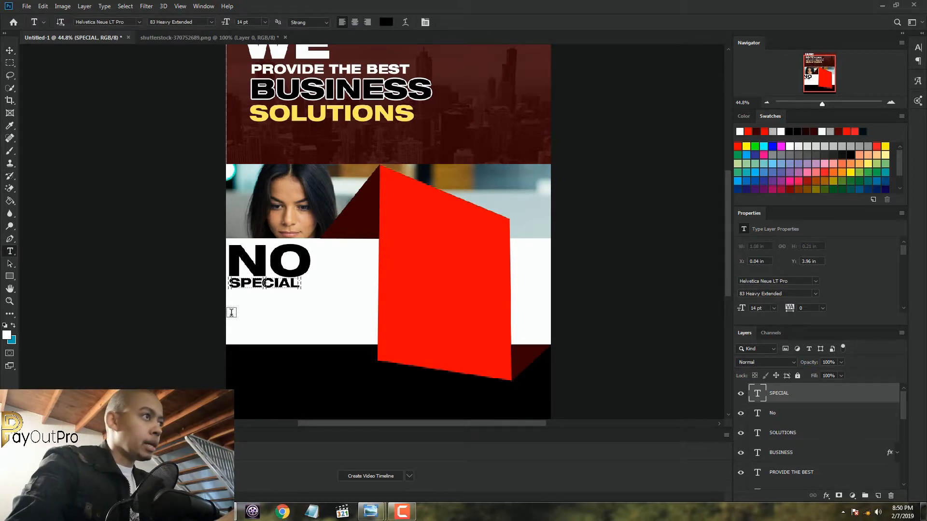
{"action": "left_click", "coordinate": [230, 311]}
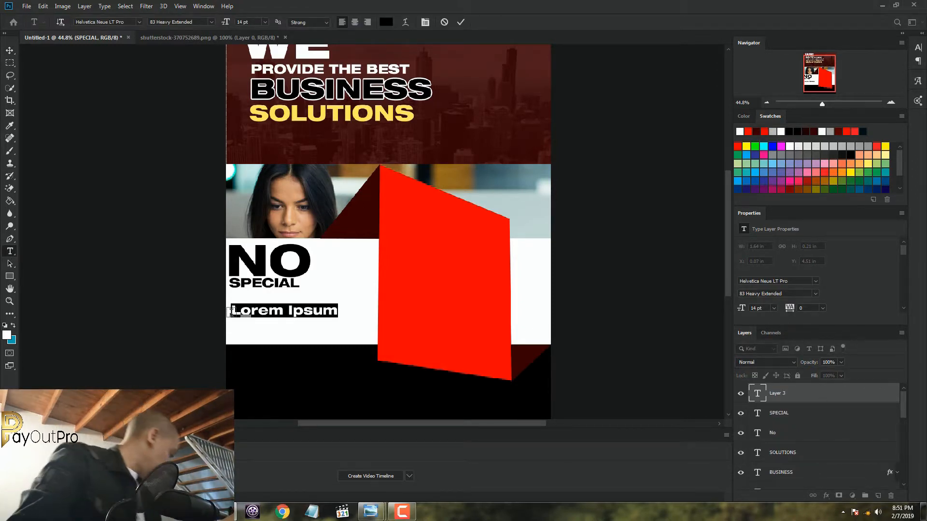
{"action": "type", "text": "SKILLS"}
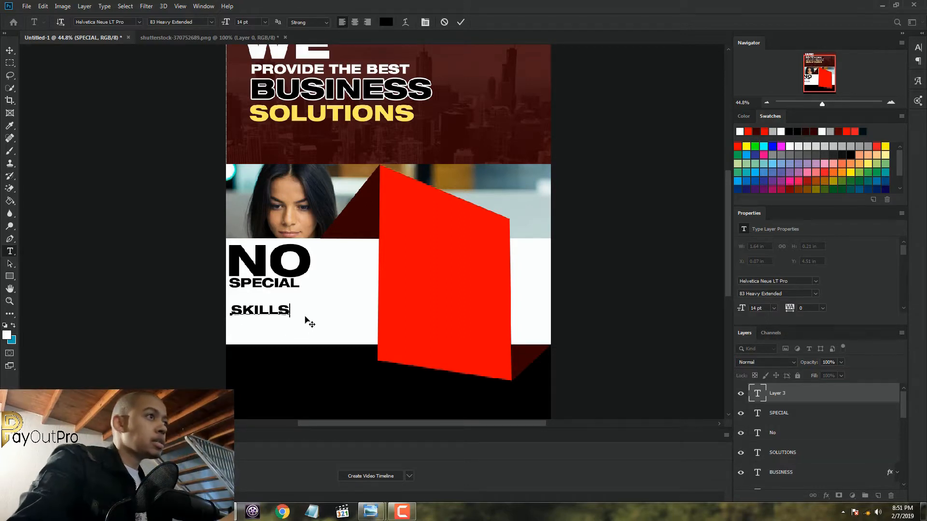
{"action": "key", "text": "ctrl+a"}
{"action": "left_click_drag", "start_coordinate": [300, 327], "coordinate": [304, 319]}
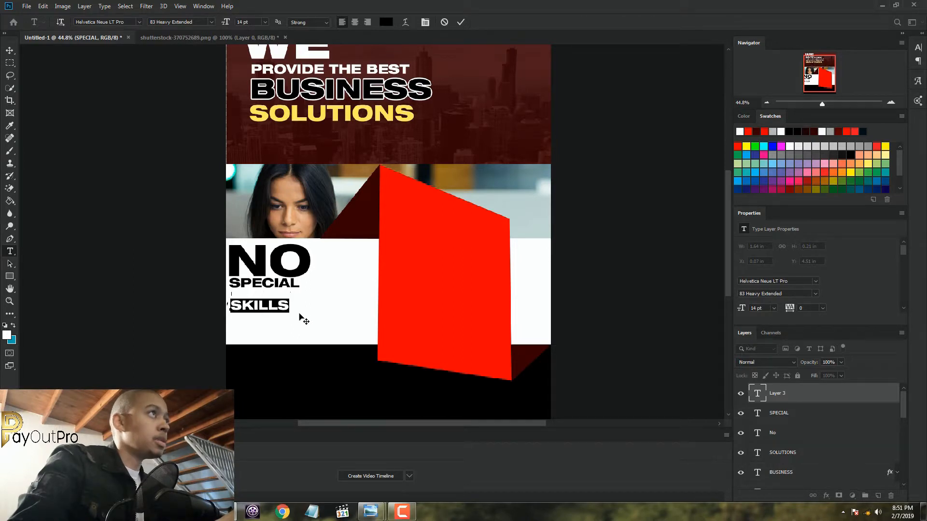
Set "SKILLS" to 30 pt in 73 Bold Extended, position it just below "SPECIAL" at the band's left edge, and commit it
{"action": "left_click", "coordinate": [265, 22]}
{"action": "left_click", "coordinate": [265, 120]}
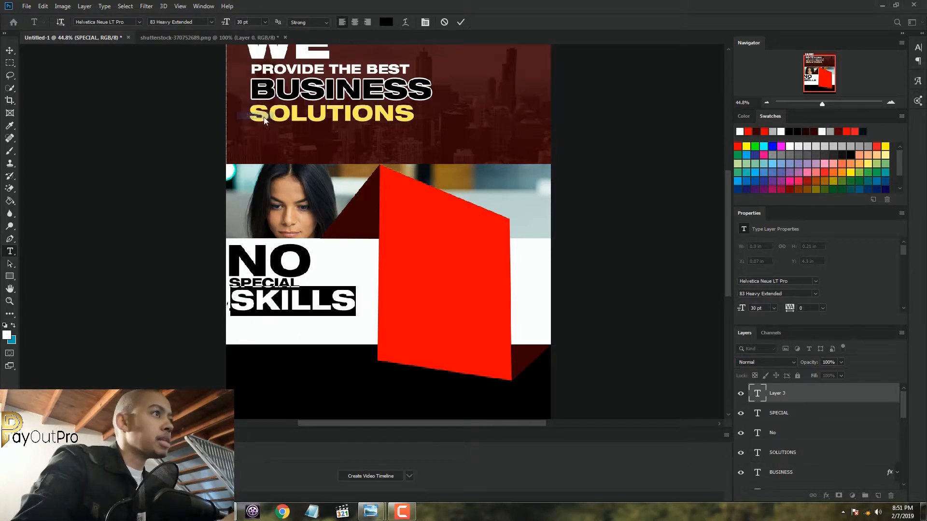
{"action": "left_click_drag", "start_coordinate": [364, 326], "coordinate": [361, 332]}
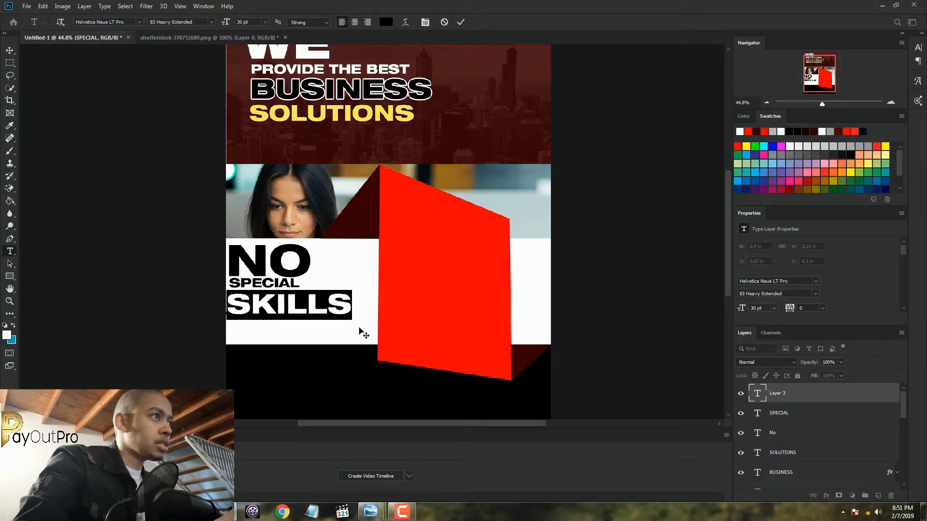
{"action": "left_click", "coordinate": [211, 22]}
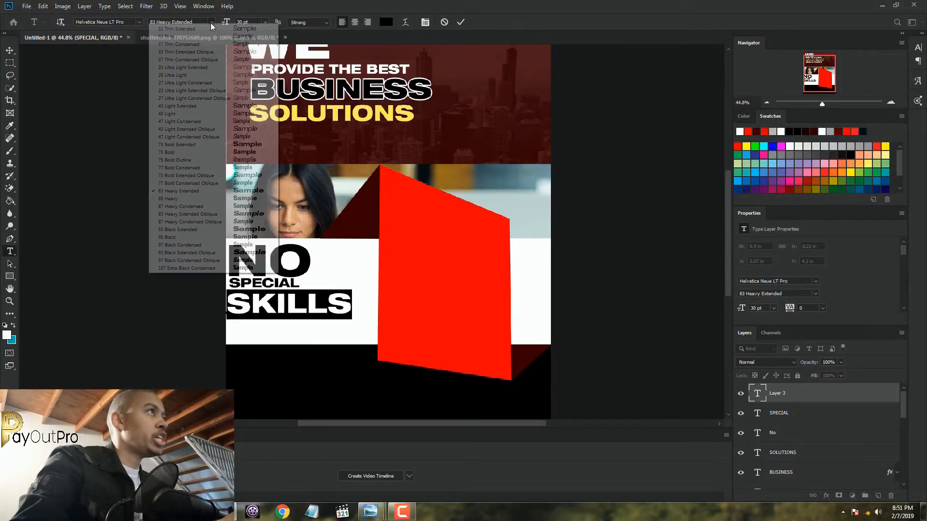
{"action": "left_click", "coordinate": [218, 147]}
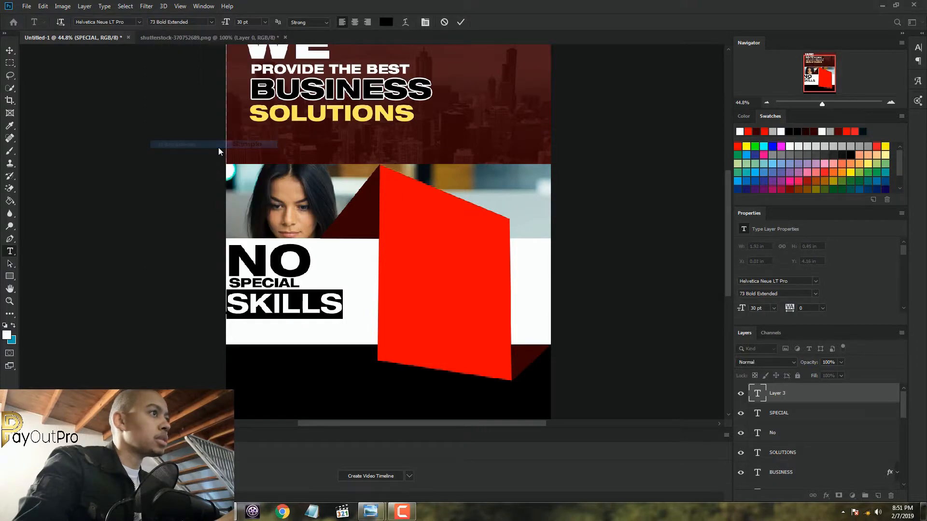
{"action": "left_click", "coordinate": [461, 23]}
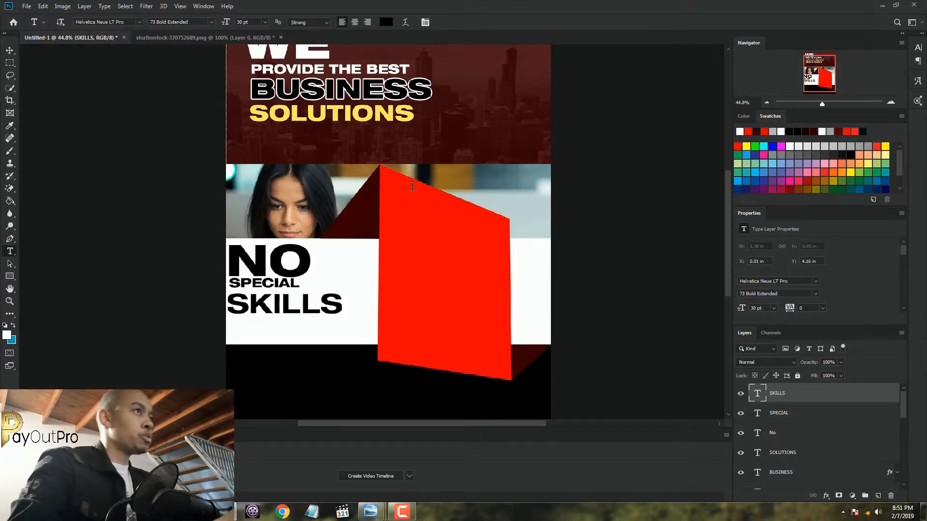
Add a new text line "REQUIRED" beneath "SKILLS" and shift it to the left edge of the white band
{"action": "left_click", "coordinate": [231, 338]}
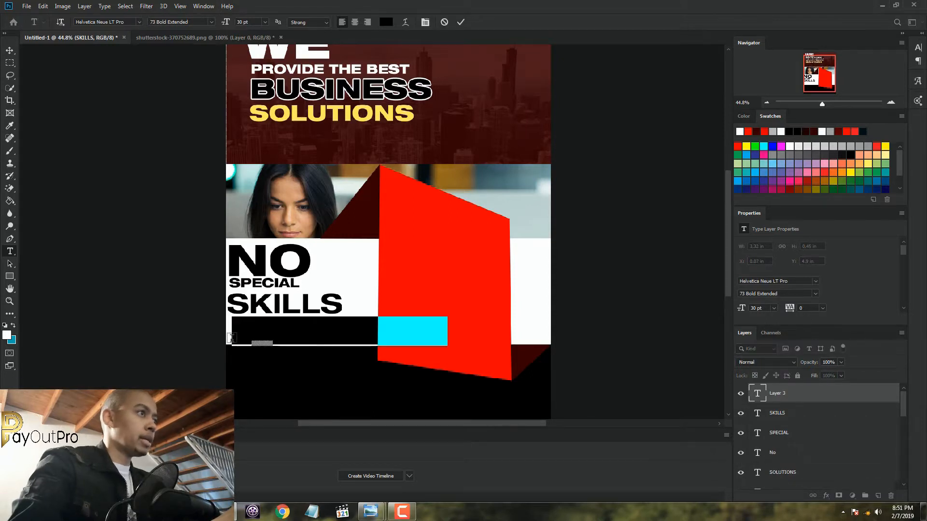
{"action": "type", "text": "RE"}
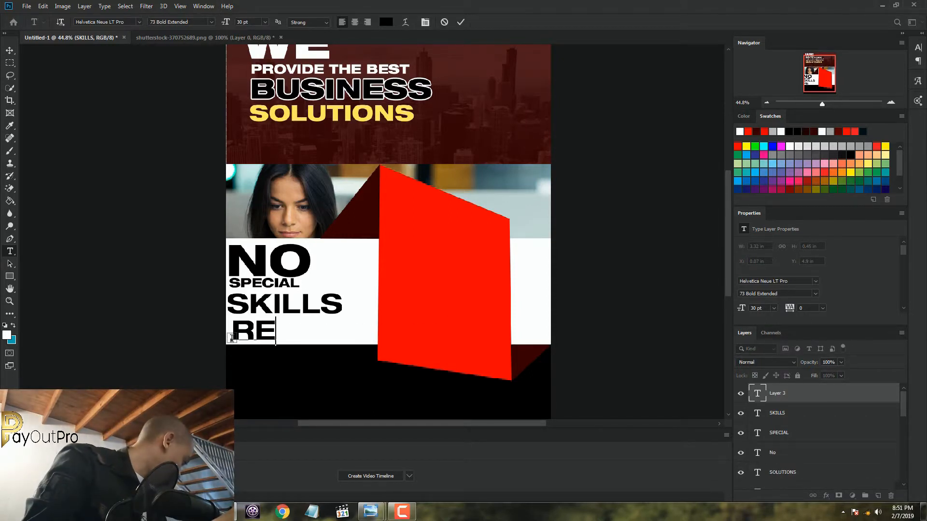
{"action": "type", "text": "QUIRED"}
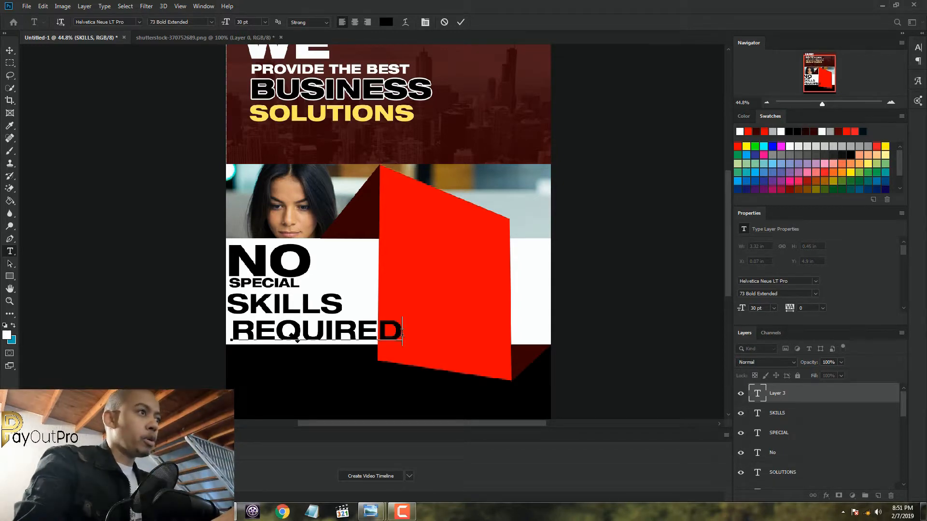
{"action": "left_click_drag", "start_coordinate": [404, 333], "coordinate": [229, 336]}
{"action": "left_click_drag", "start_coordinate": [436, 371], "coordinate": [430, 368]}
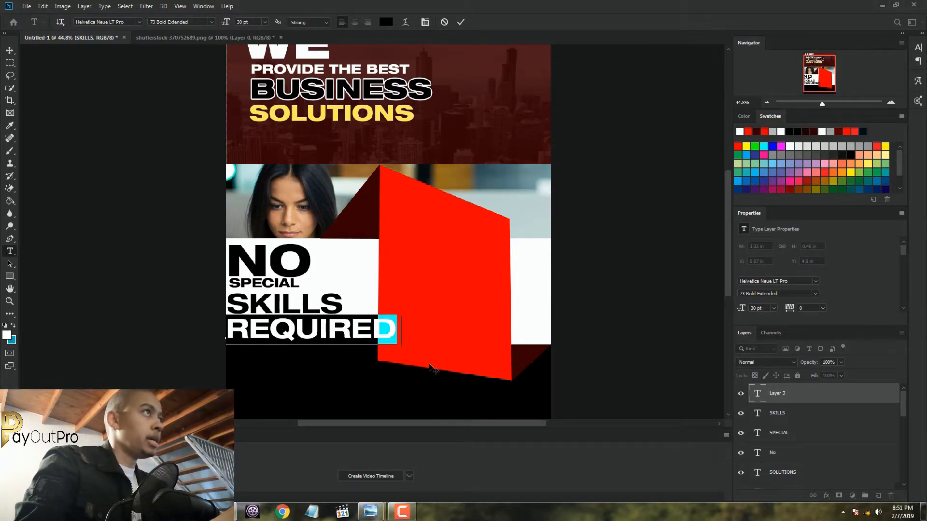
Set "REQUIRED" to 24 pt, fine-tune its position under "SKILLS" within the white band, and commit it
{"action": "left_click", "coordinate": [265, 22]}
{"action": "left_click", "coordinate": [252, 107]}
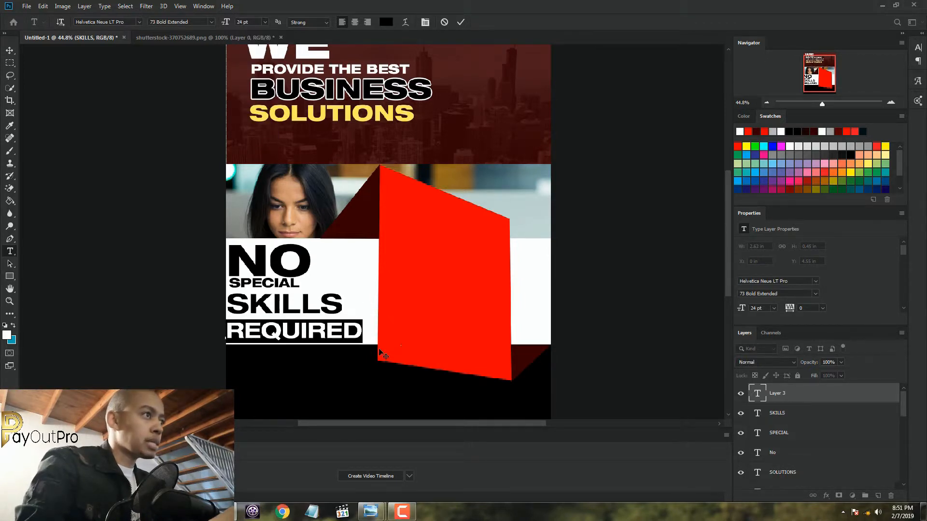
{"action": "left_click_drag", "start_coordinate": [377, 348], "coordinate": [381, 349]}
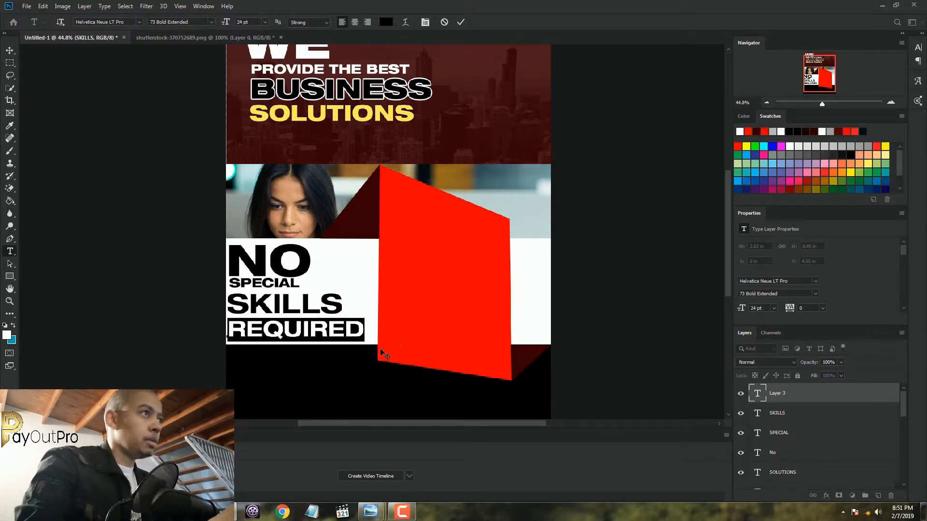
{"action": "left_click", "coordinate": [461, 24]}
Start a new text line near the upper-left corner of the red panel and enter "GET"
{"action": "scroll", "coordinate": [481, 98], "scroll_direction": "down", "scroll_amount": 3}
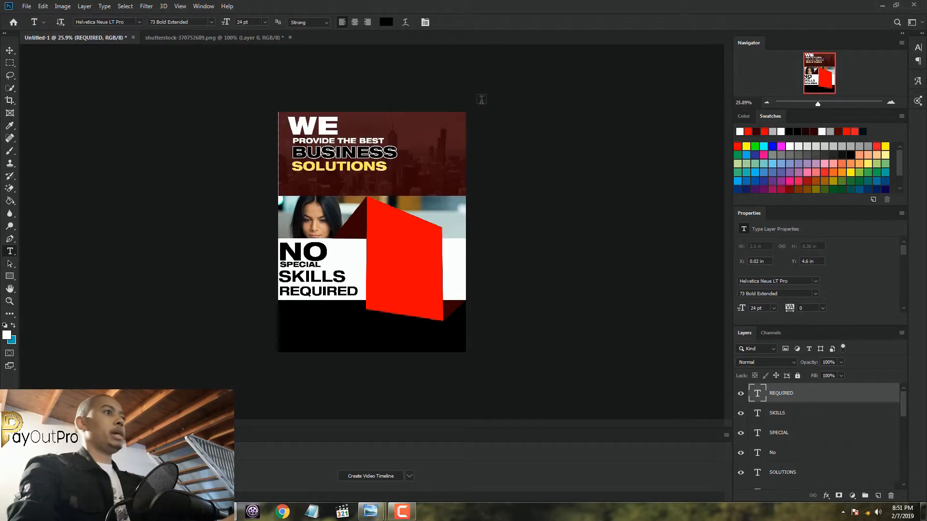
{"action": "scroll", "coordinate": [475, 157], "scroll_direction": "up", "scroll_amount": 2}
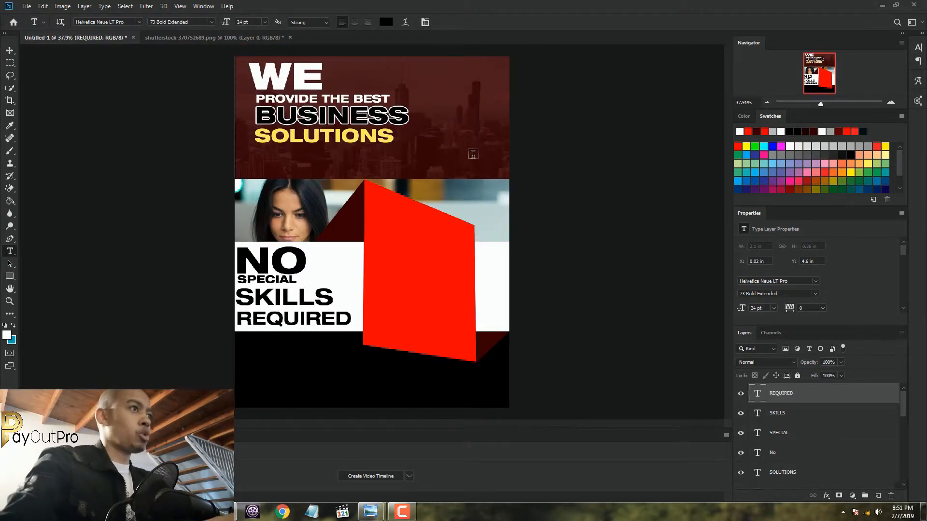
{"action": "scroll", "coordinate": [473, 154], "scroll_direction": "down", "scroll_amount": 1}
{"action": "scroll", "coordinate": [473, 153], "scroll_direction": "up", "scroll_amount": 2}
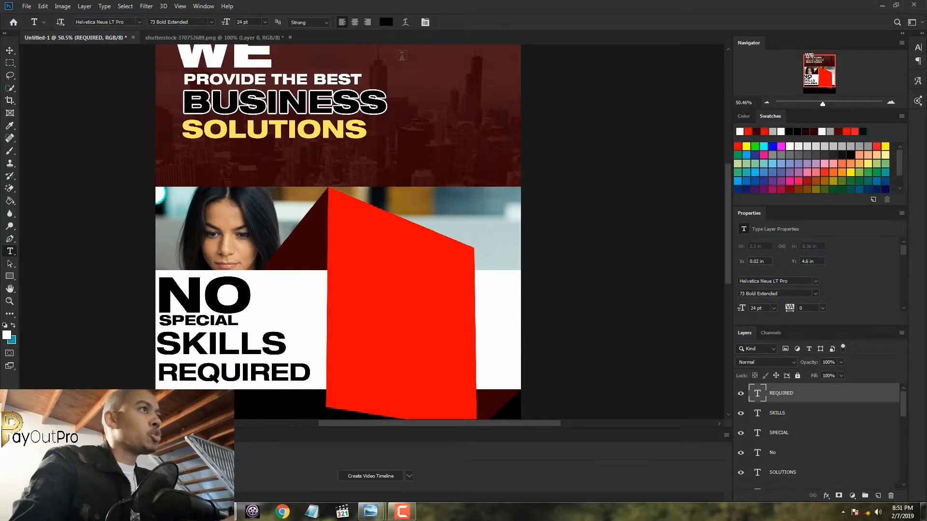
{"action": "left_click", "coordinate": [343, 246]}
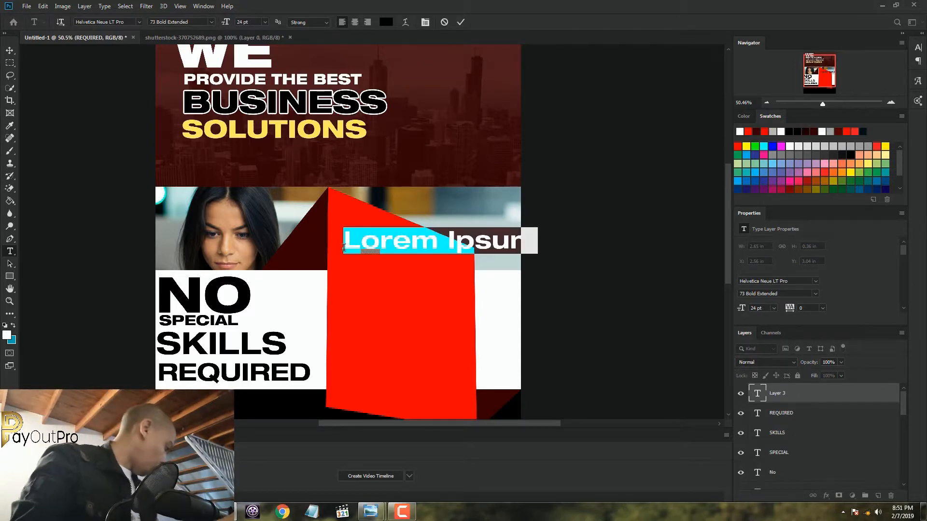
{"action": "type", "text": "GET"}
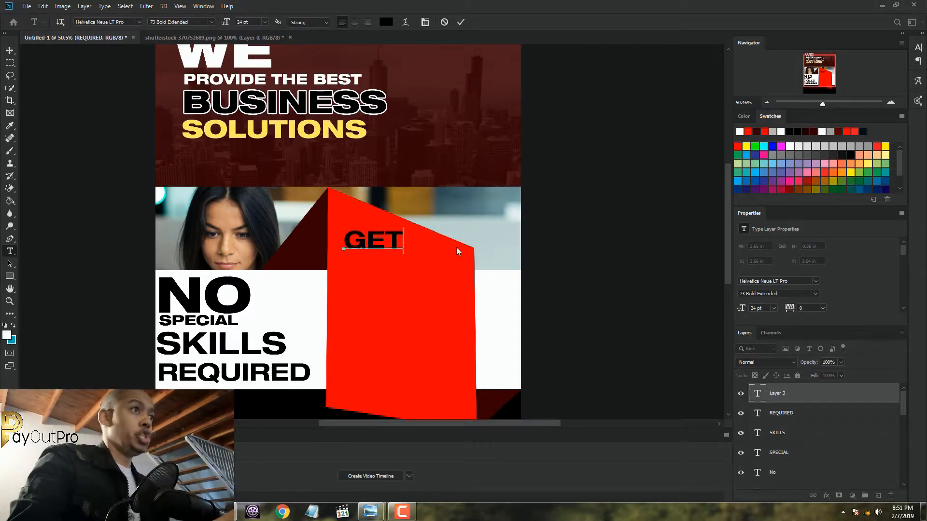
{"action": "key", "text": "ctrl+a"}
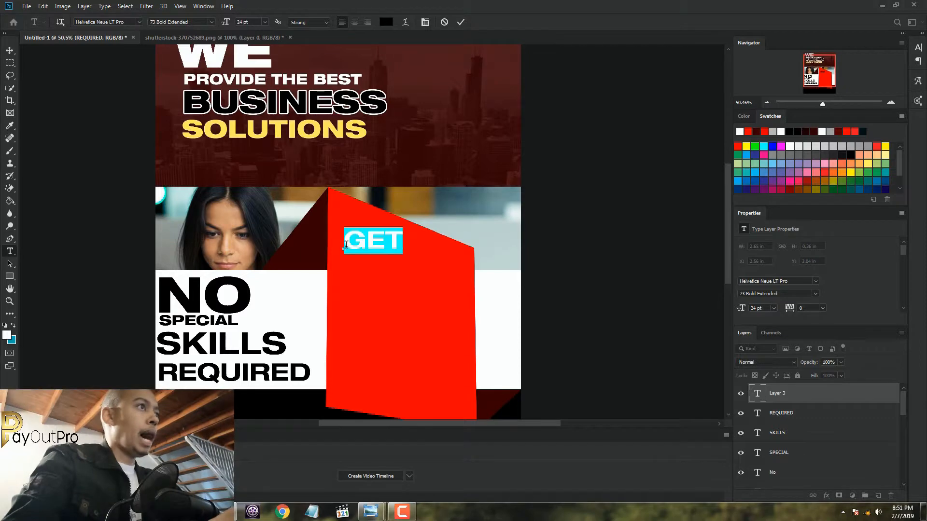
{"action": "left_click", "coordinate": [388, 23]}
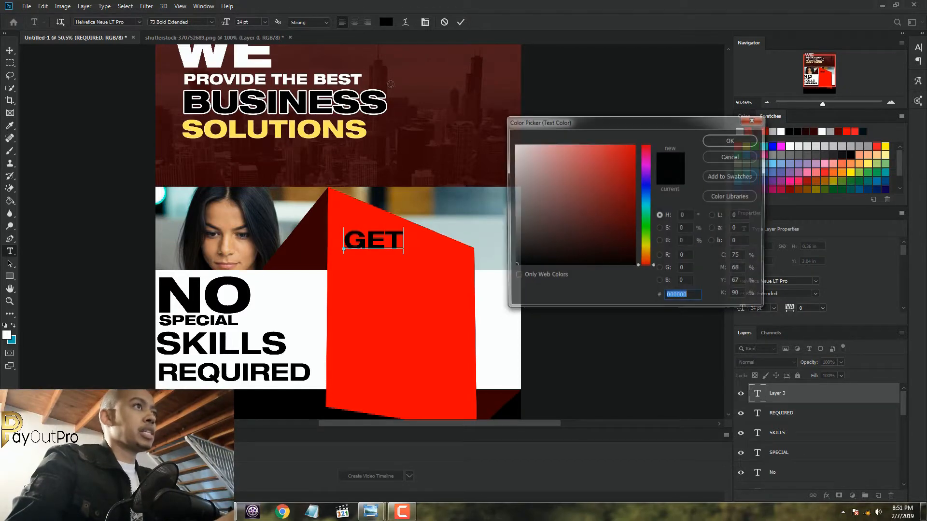
{"action": "left_click", "coordinate": [727, 157]}
Select the word "GET" on the red panel and open its text colour for editing
{"action": "left_click_drag", "start_coordinate": [403, 241], "coordinate": [348, 249]}
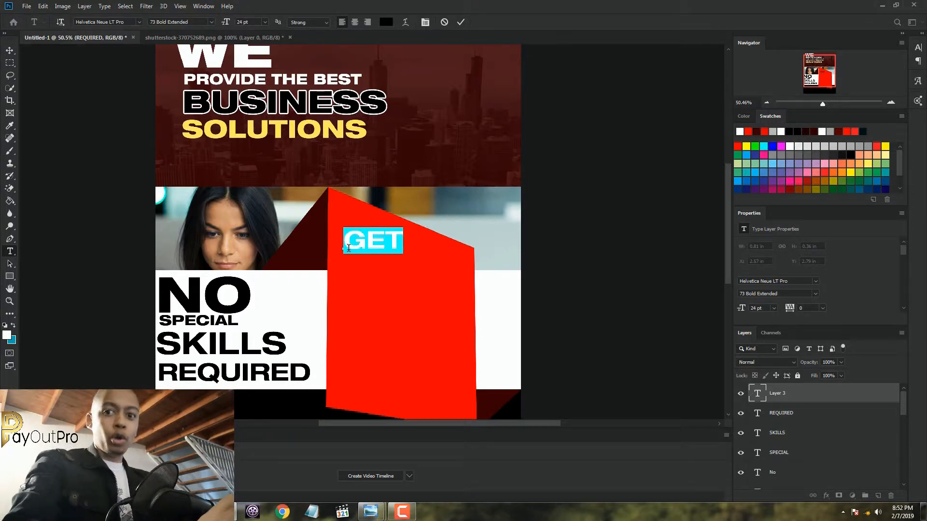
{"action": "left_click", "coordinate": [384, 24]}
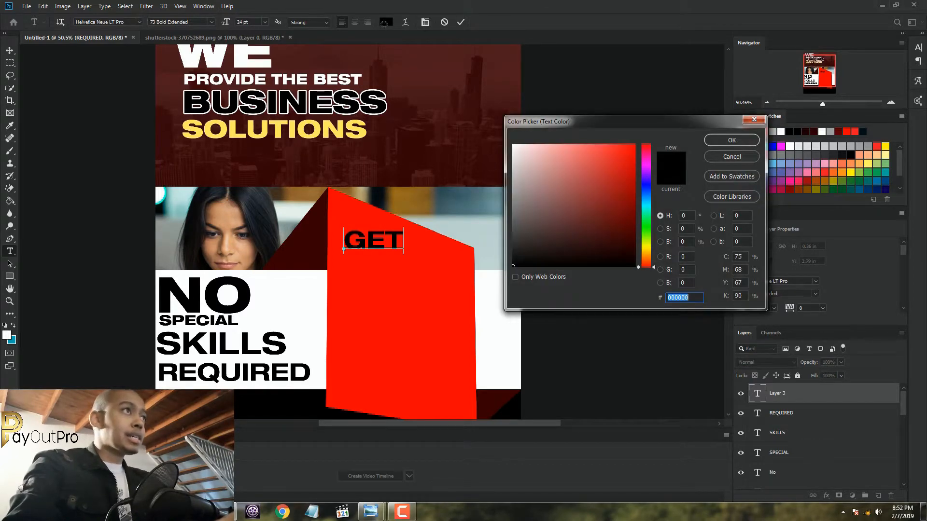
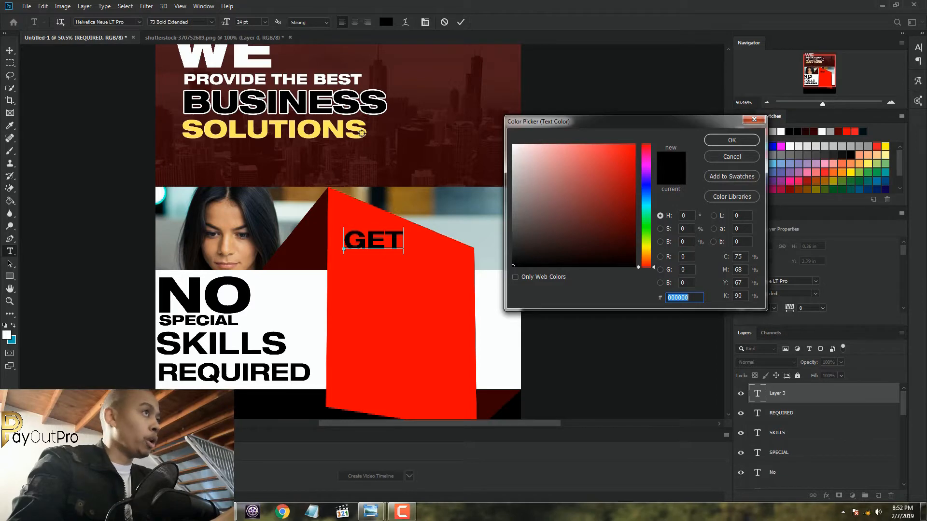
Colour "GET" with the yellow sampled from "SOLUTIONS", set it to 36 pt, and commit the text
{"action": "left_click", "coordinate": [362, 133]}
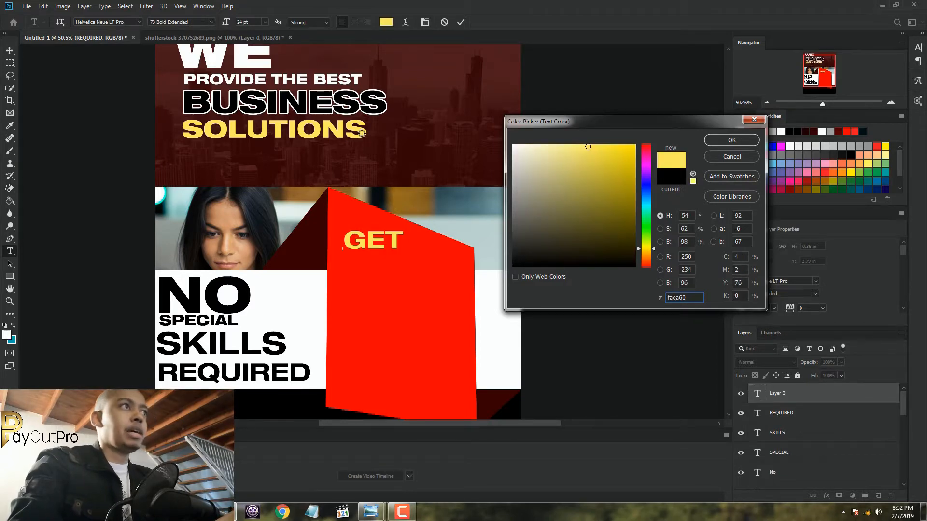
{"action": "left_click", "coordinate": [717, 140]}
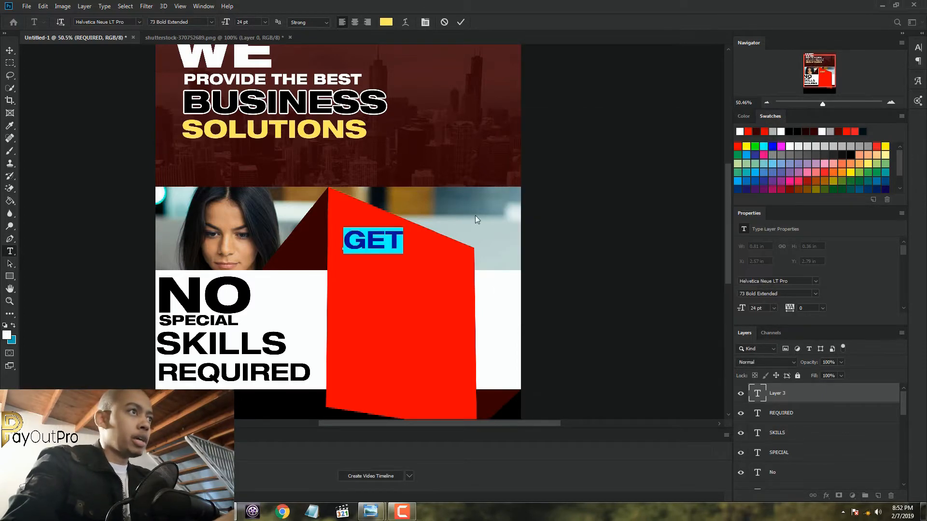
{"action": "left_click", "coordinate": [264, 22]}
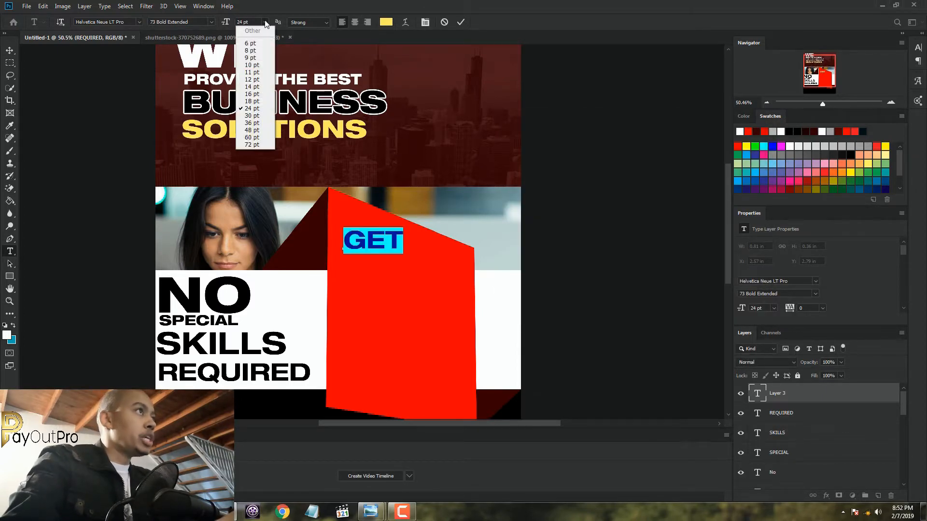
{"action": "left_click", "coordinate": [257, 124]}
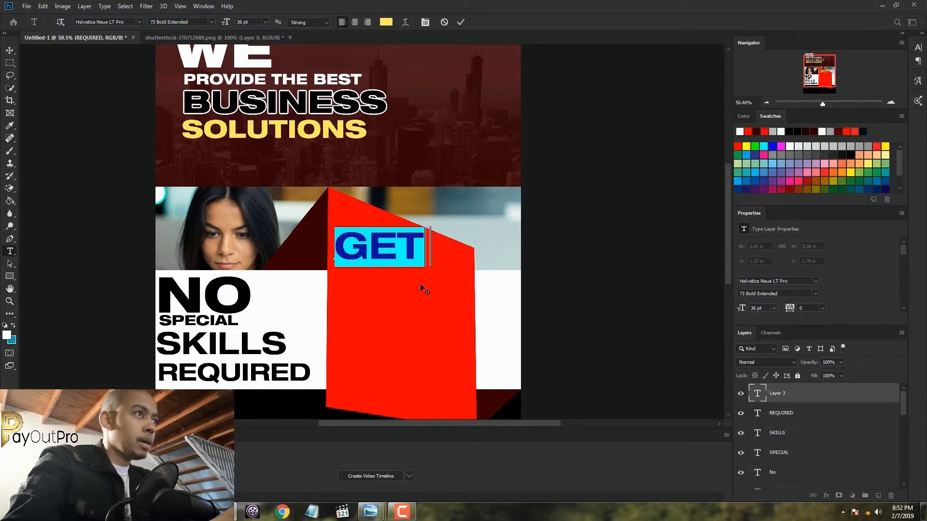
{"action": "left_click", "coordinate": [460, 22]}
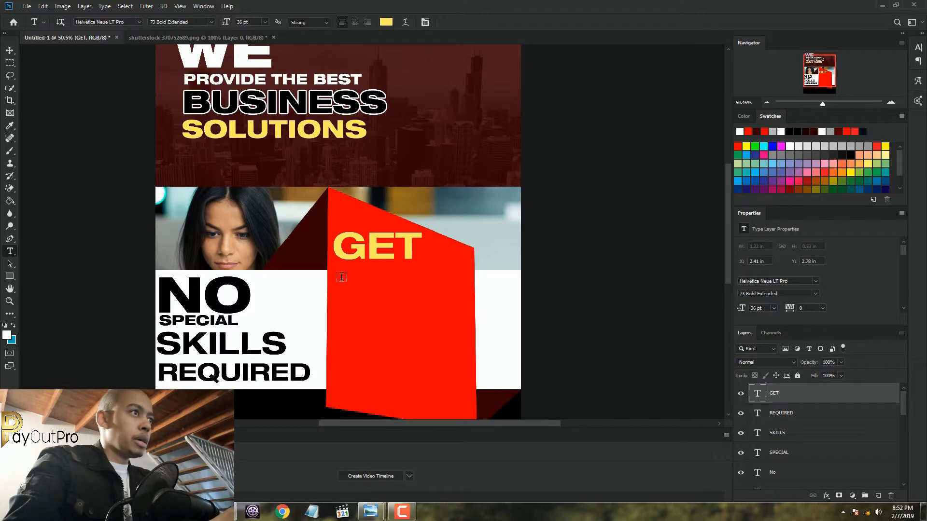
Add a text line "PAID" beneath "GET", set it to 48 pt, and shift it to the red panel's left edge
{"action": "left_click", "coordinate": [341, 298]}
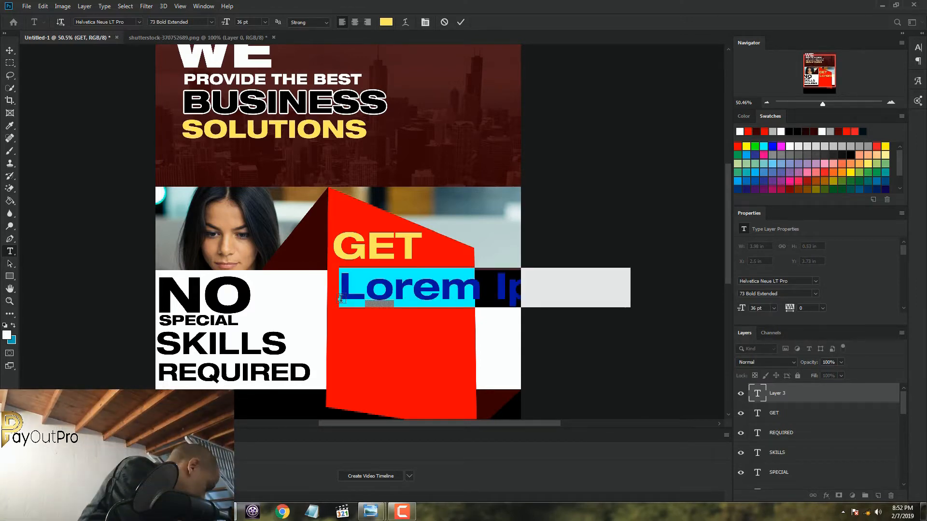
{"action": "type", "text": "PAID"}
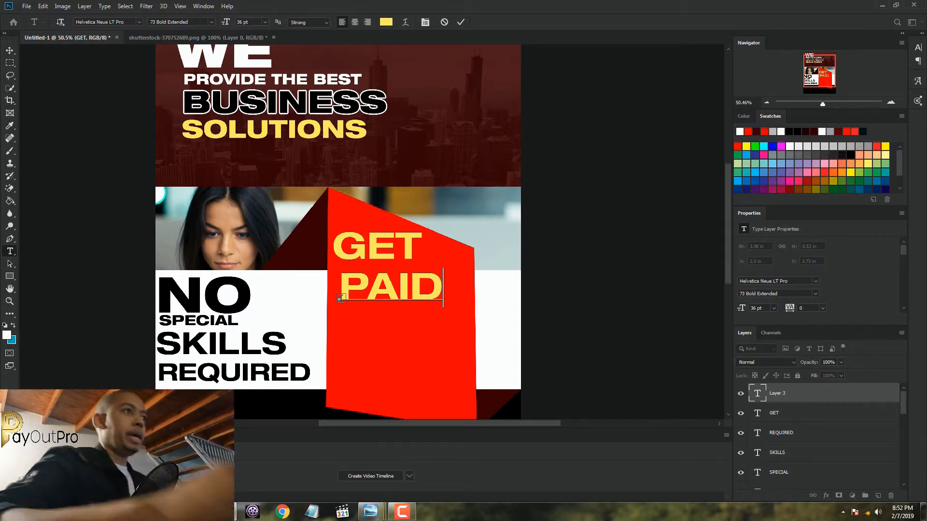
{"action": "key", "text": "shift+Left"}
{"action": "double_click", "coordinate": [386, 294]}
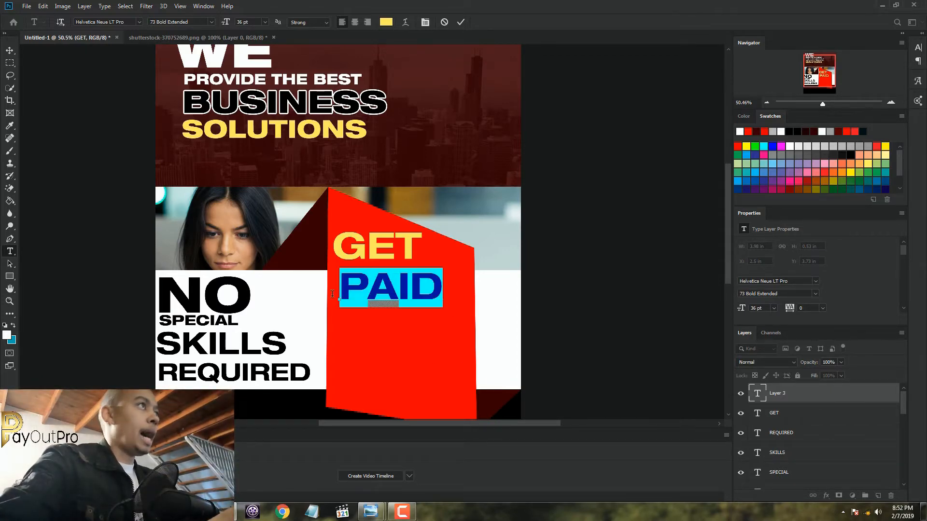
{"action": "left_click", "coordinate": [265, 22]}
{"action": "left_click", "coordinate": [252, 130]}
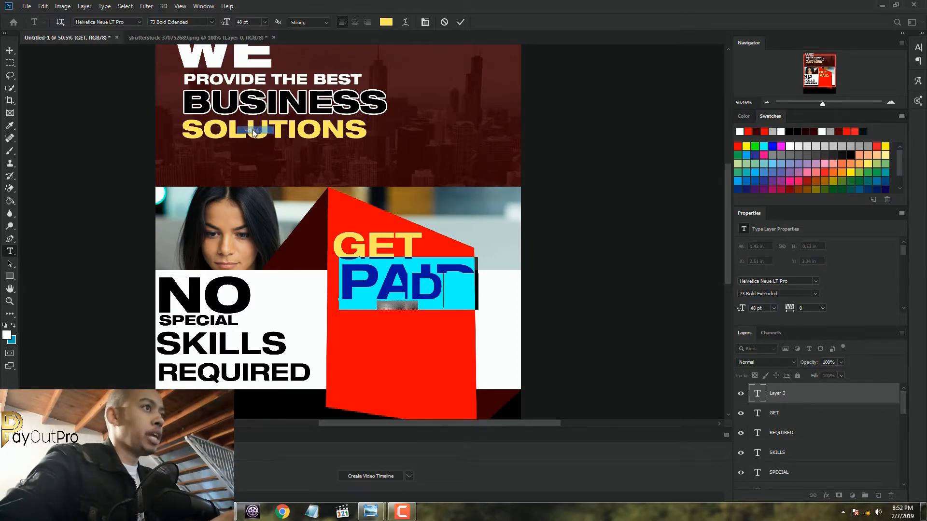
{"action": "left_click_drag", "start_coordinate": [426, 357], "coordinate": [422, 361]}
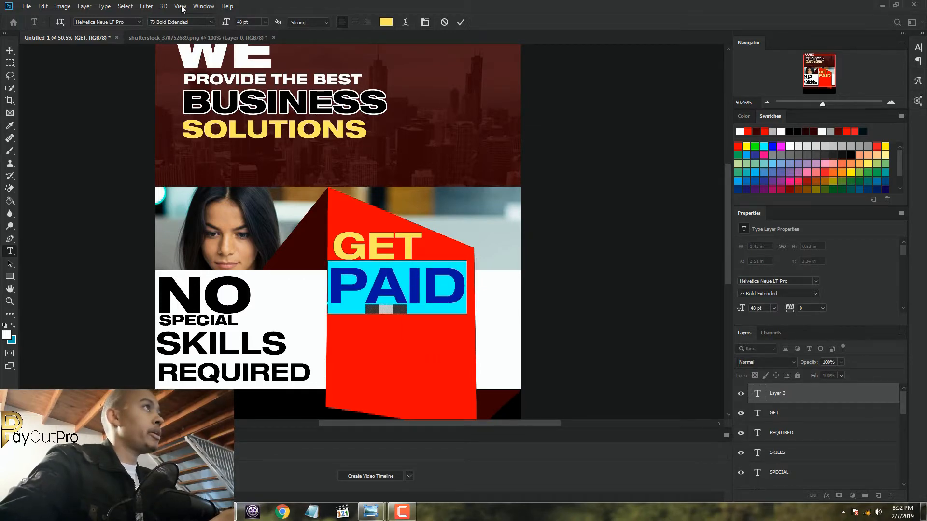
Set "PAID" to the 83 Heavy Extended Oblique style, nudge it to fit the red panel's width, and commit it
{"action": "left_click", "coordinate": [210, 21]}
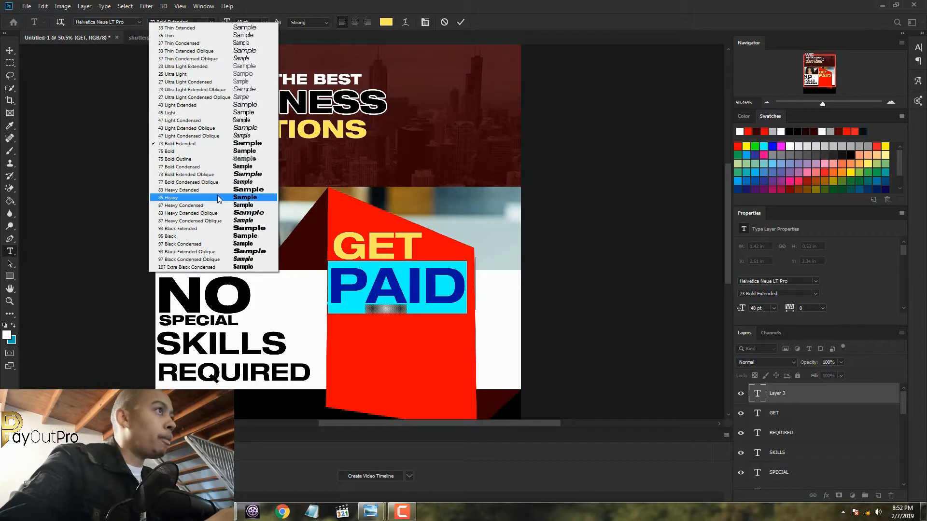
{"action": "left_click", "coordinate": [222, 213]}
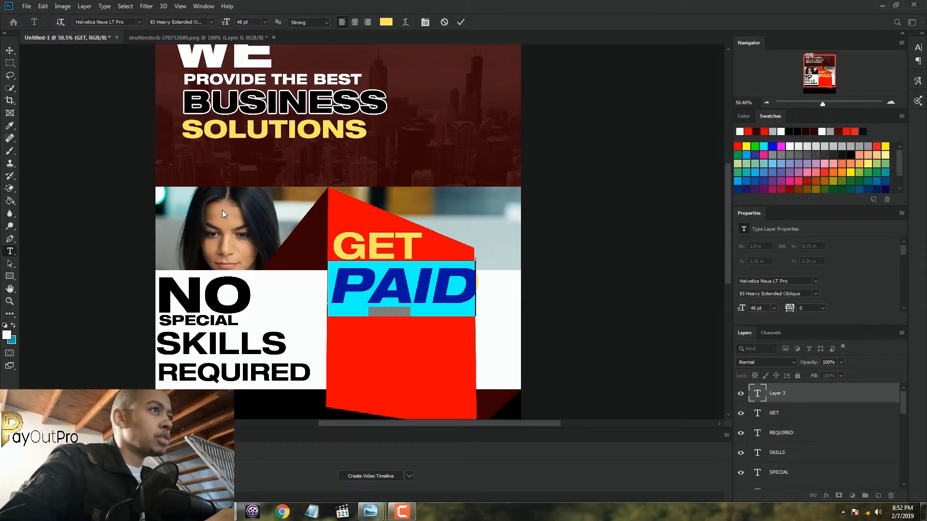
{"action": "left_click_drag", "start_coordinate": [466, 356], "coordinate": [462, 354]}
{"action": "left_click", "coordinate": [463, 22]}
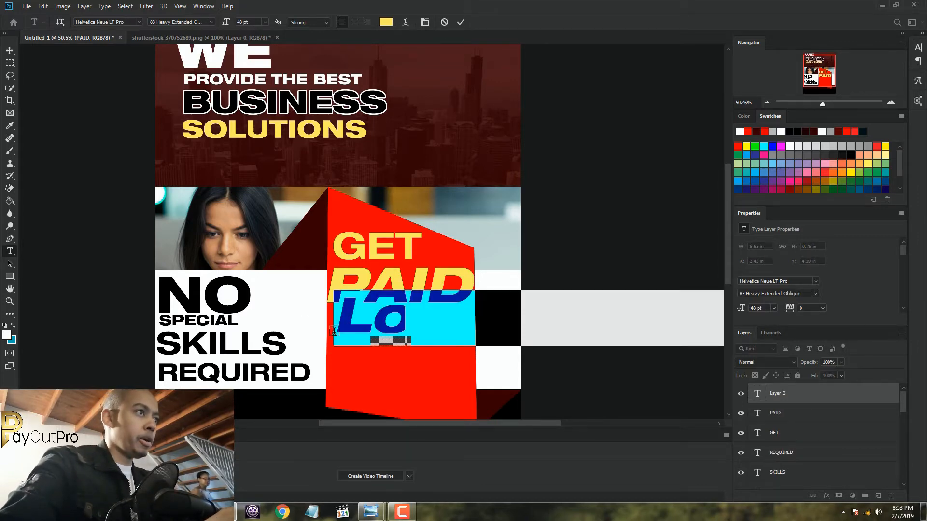
Add a new text line "FOR" below "PAID" and colour it black (000000)
{"action": "left_click", "coordinate": [334, 333]}
{"action": "type", "text": "F"}
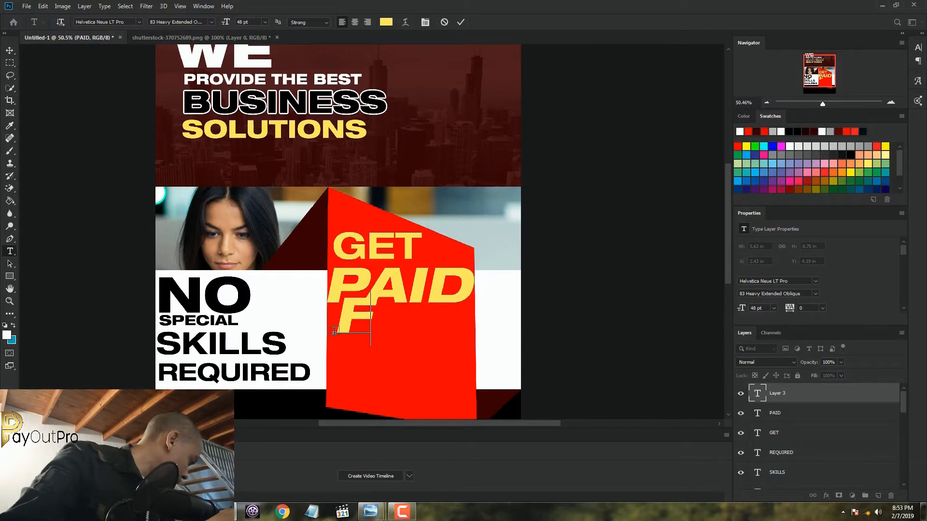
{"action": "type", "text": "OR"}
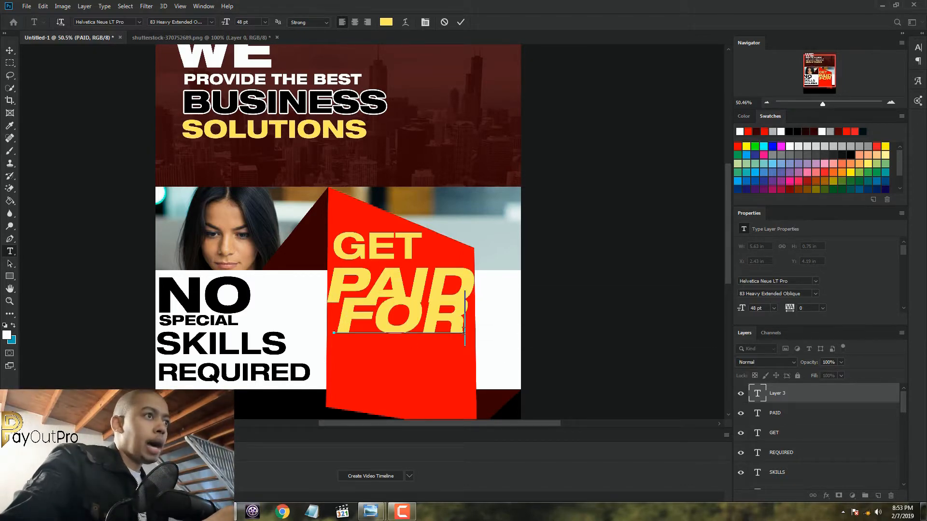
{"action": "key", "text": "shift+Left"}
{"action": "key", "text": "shift+Left"}
{"action": "key", "text": "shift+Left"}
{"action": "left_click", "coordinate": [386, 22]}
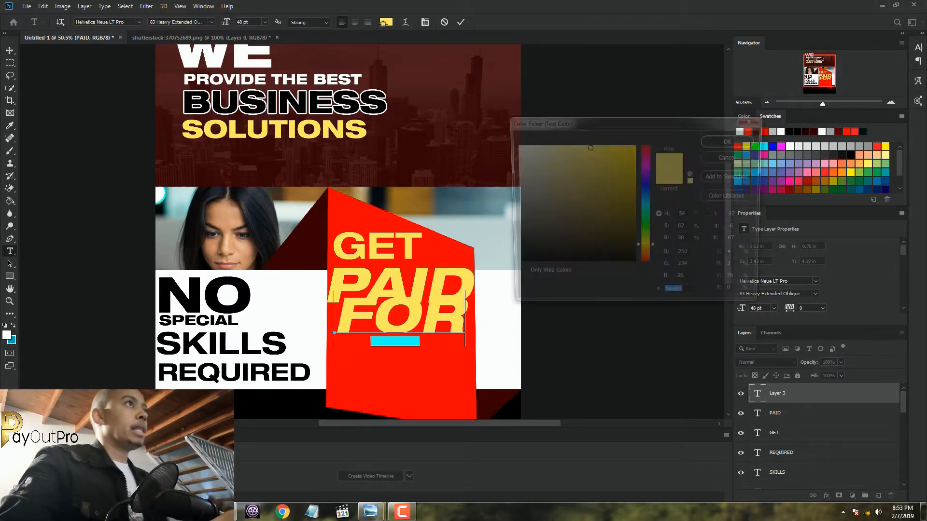
{"action": "type", "text": "000000"}
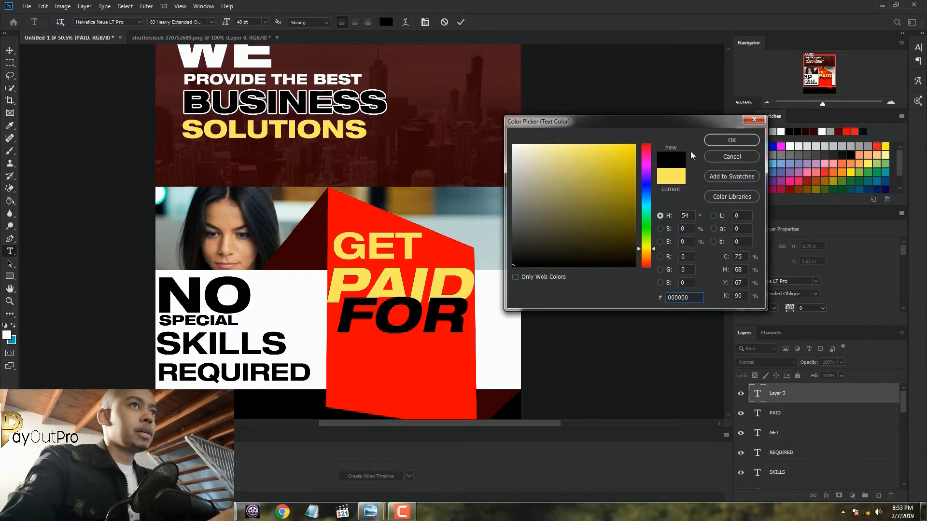
{"action": "key", "text": "Return"}
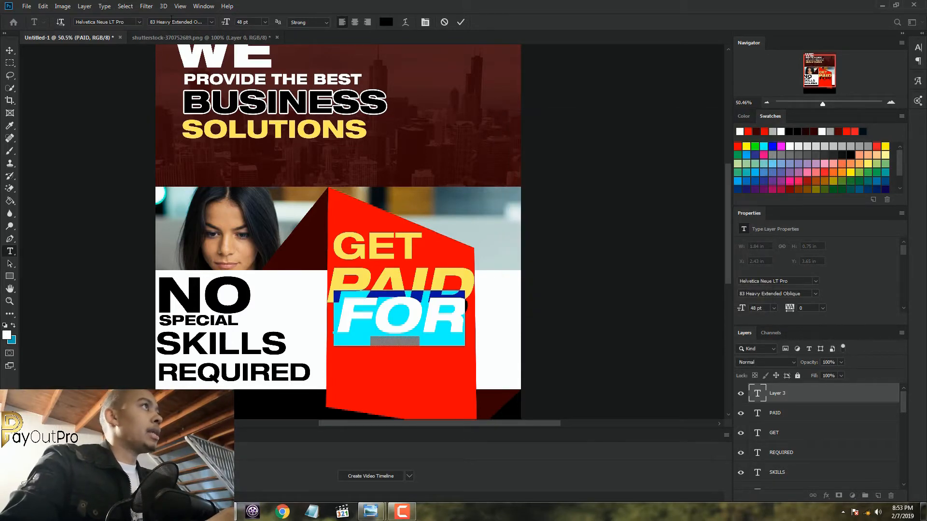
Set "FOR" to 16 pt, position it directly beneath "PAID" at the red panel's left edge, and commit it
{"action": "left_click", "coordinate": [264, 22]}
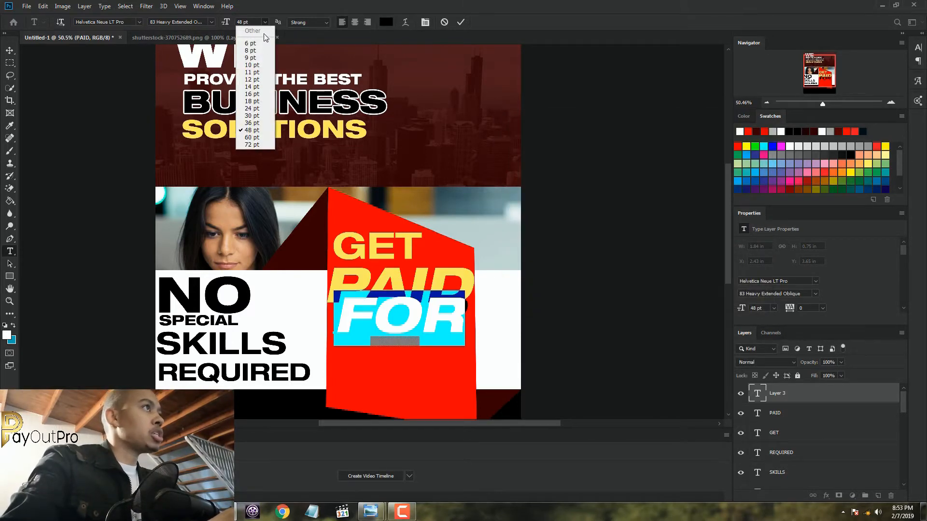
{"action": "left_click", "coordinate": [252, 79]}
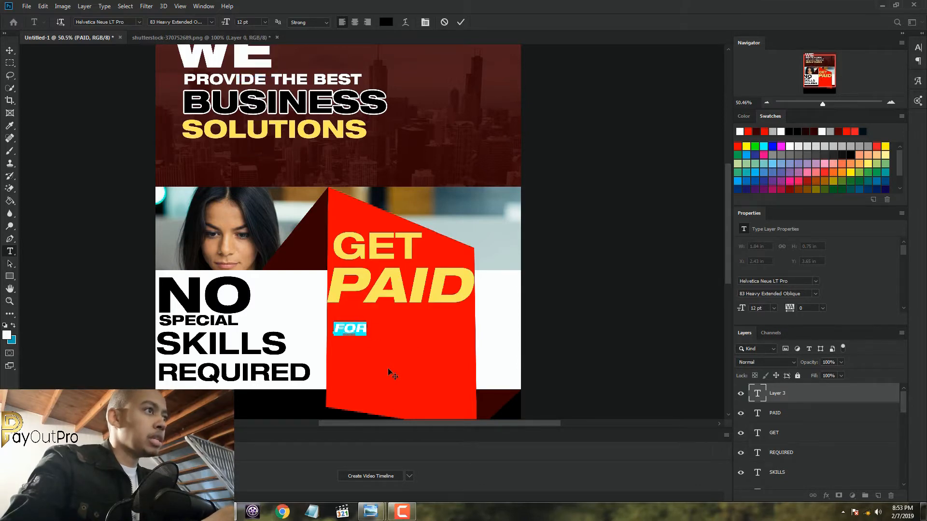
{"action": "left_click", "coordinate": [265, 22]}
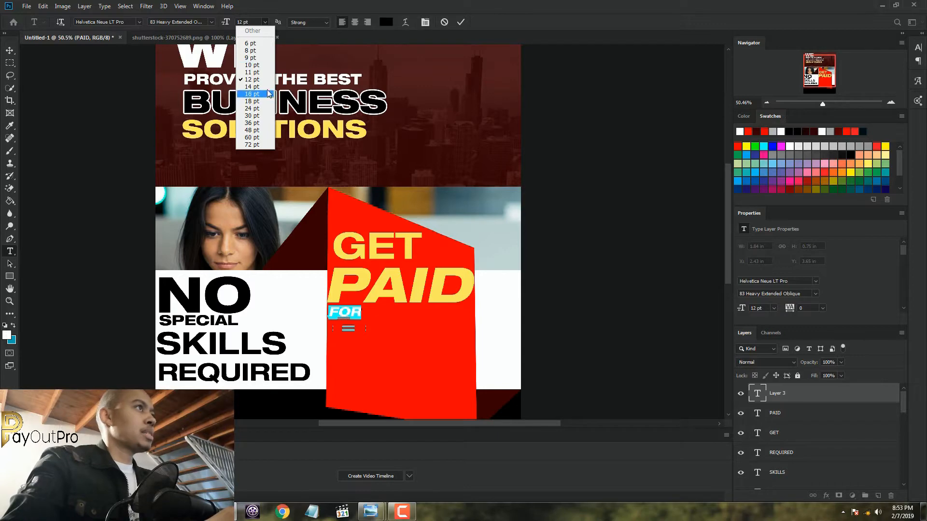
{"action": "left_click", "coordinate": [252, 86]}
{"action": "left_click", "coordinate": [265, 22]}
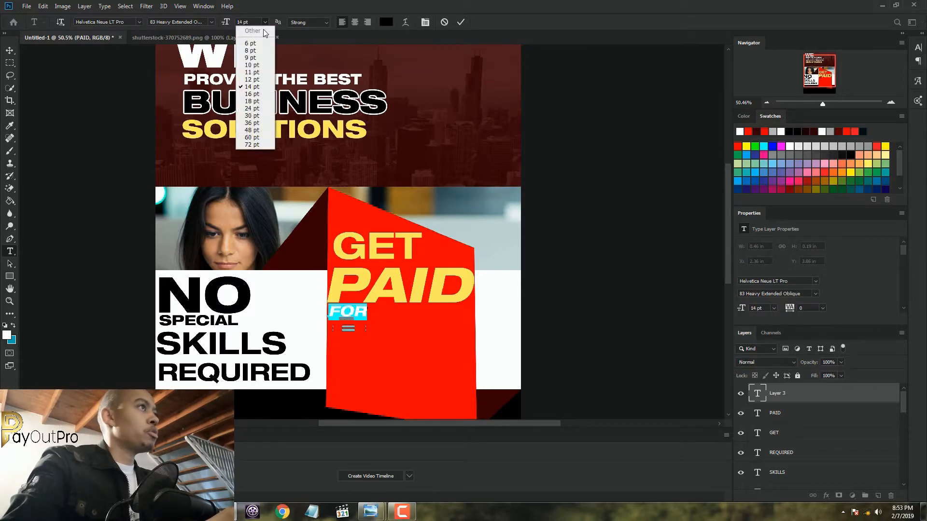
{"action": "left_click", "coordinate": [251, 94]}
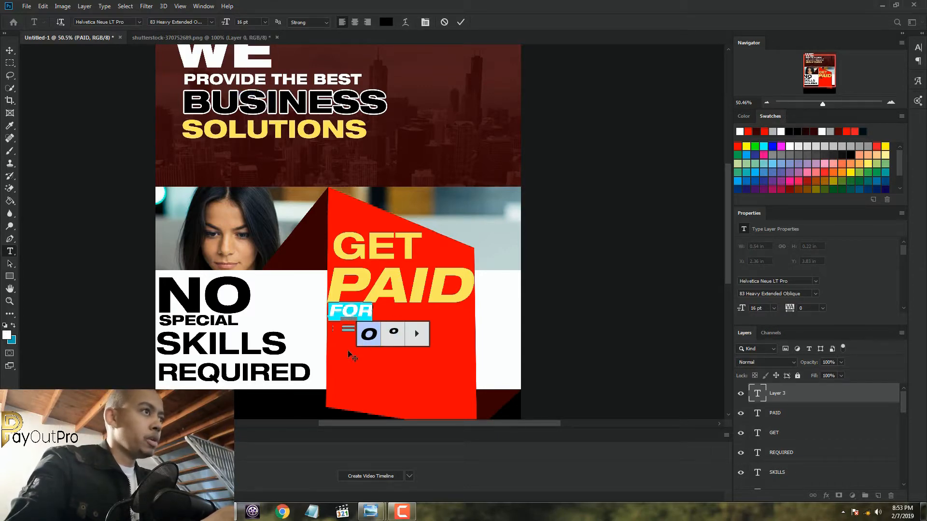
{"action": "left_click_drag", "start_coordinate": [372, 312], "coordinate": [329, 311]}
{"action": "left_click_drag", "start_coordinate": [380, 329], "coordinate": [379, 334]}
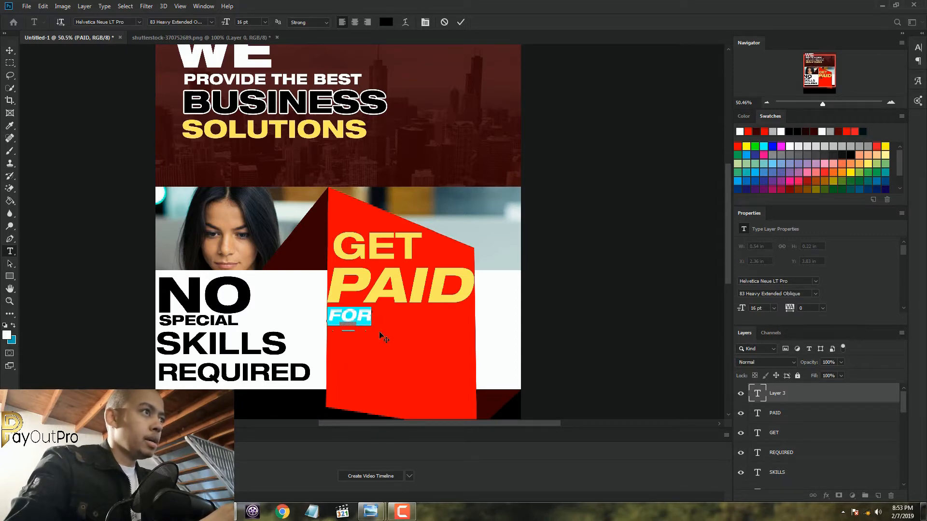
{"action": "left_click", "coordinate": [461, 21]}
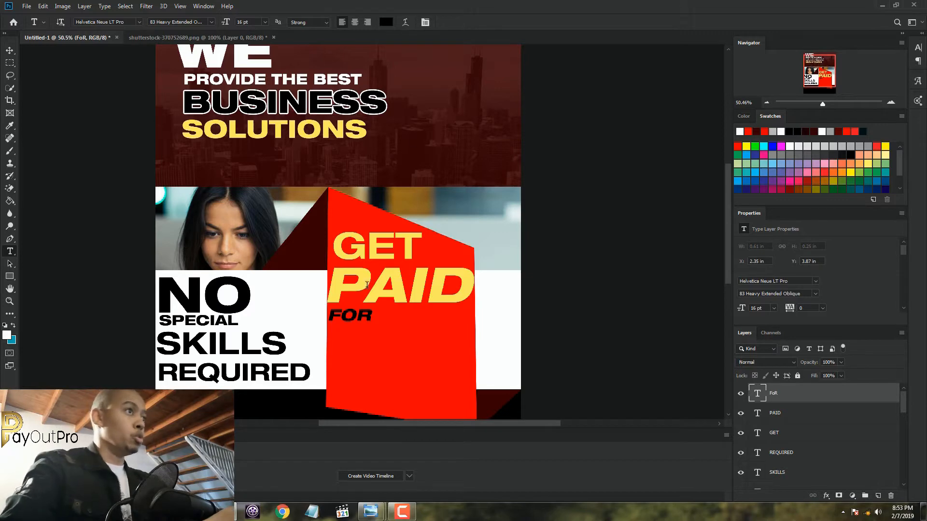
Start a new text line below "FOR" on the red panel and set its text colour to bright cyan (00f6ff)
{"action": "left_click", "coordinate": [330, 348]}
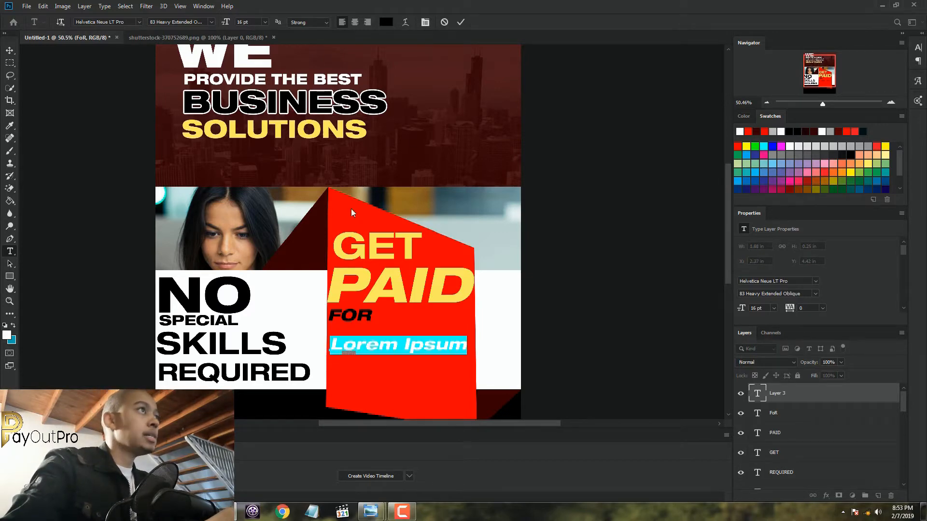
{"action": "left_click", "coordinate": [386, 22]}
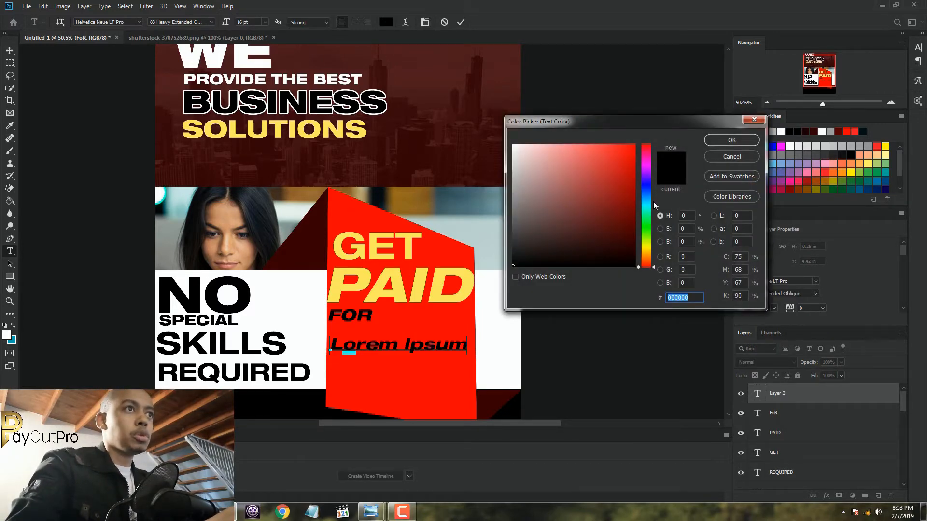
{"action": "mouse_move", "coordinate": [653, 202]}
{"action": "left_mouse_down"}
{"action": "mouse_move", "coordinate": [629, 215]}
{"action": "mouse_move", "coordinate": [639, 143]}
{"action": "mouse_move", "coordinate": [630, 147]}
{"action": "mouse_move", "coordinate": [636, 190]}
{"action": "mouse_move", "coordinate": [626, 138]}
{"action": "mouse_move", "coordinate": [637, 136]}
{"action": "left_mouse_up"}
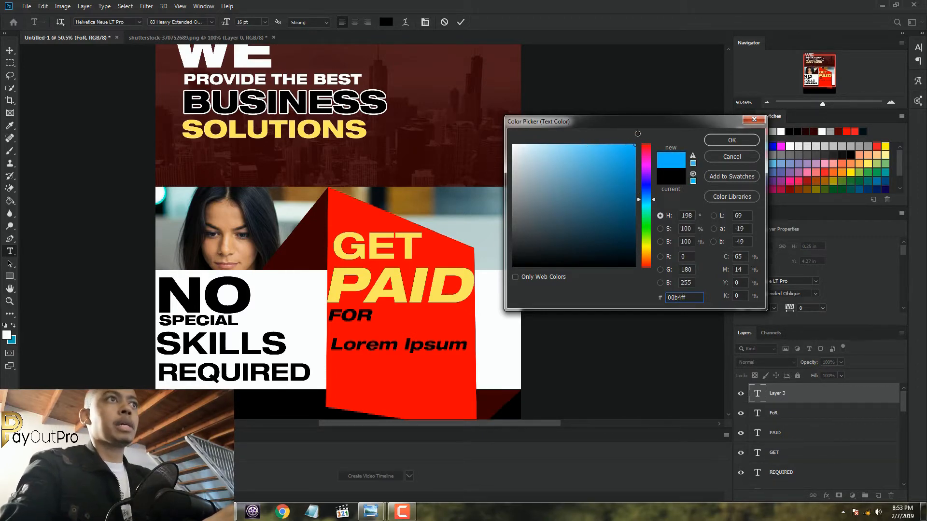
{"action": "left_click_drag", "start_coordinate": [654, 201], "coordinate": [654, 208]}
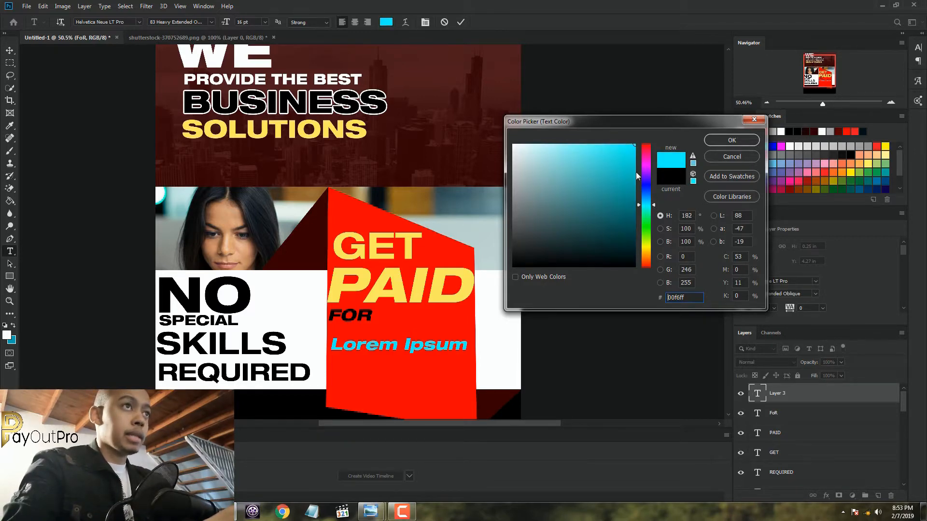
{"action": "left_click", "coordinate": [729, 140]}
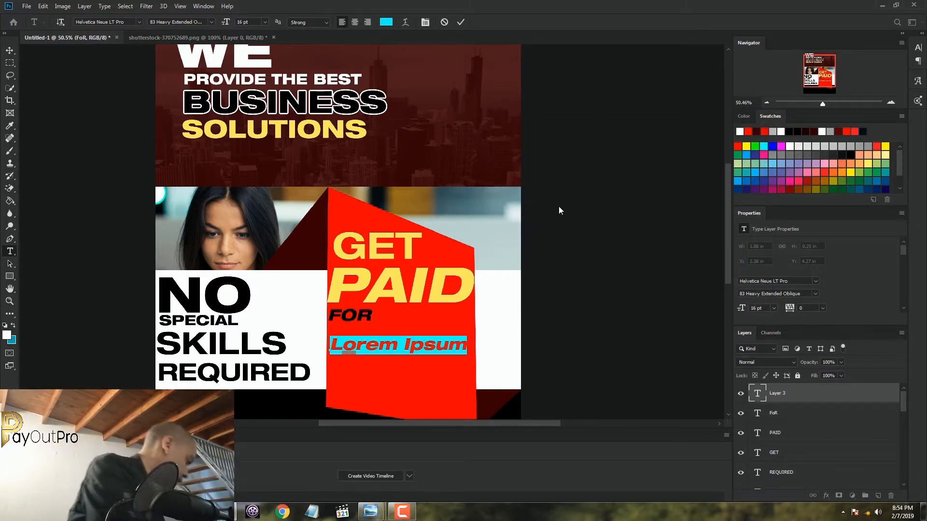
Enter "PROMOTING" in the new line, move it up directly beneath "FOR", set it to 18 pt, and commit it
{"action": "type", "text": "PRO"}
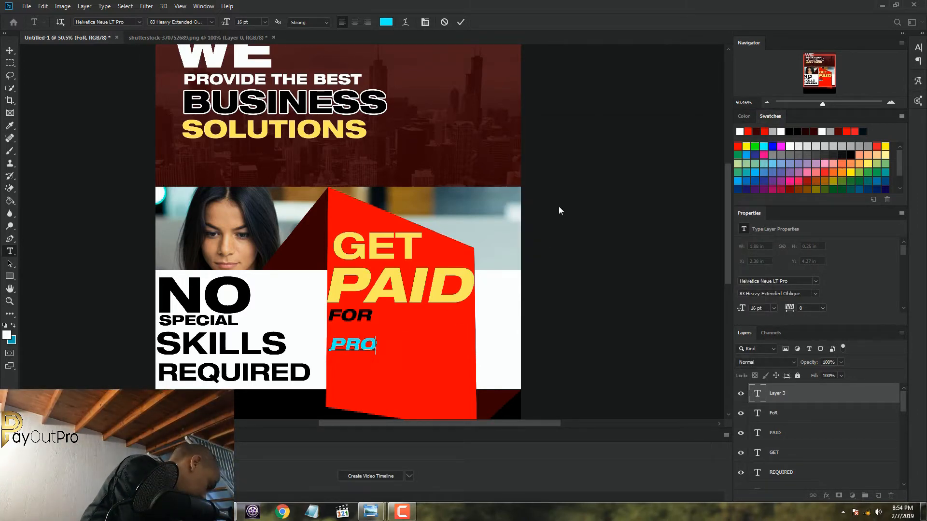
{"action": "type", "text": "MOTING"}
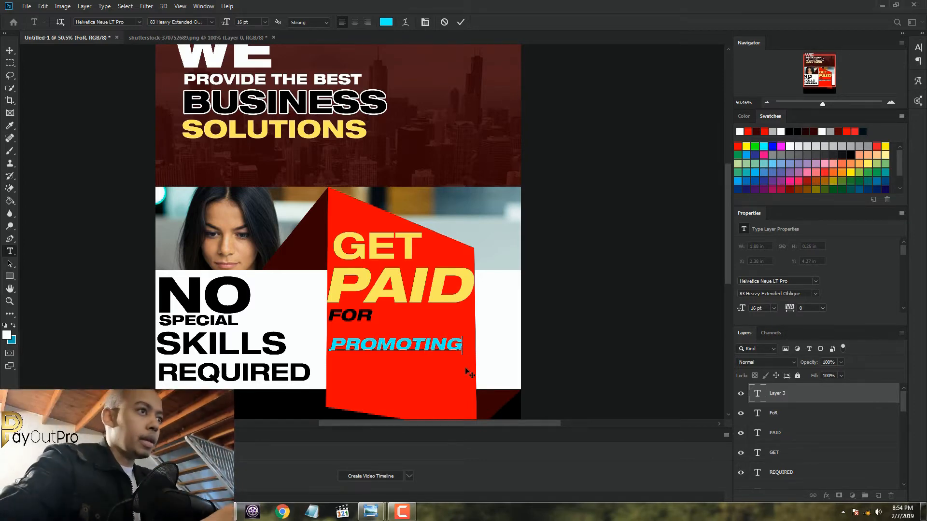
{"action": "left_click_drag", "start_coordinate": [465, 367], "coordinate": [461, 354]}
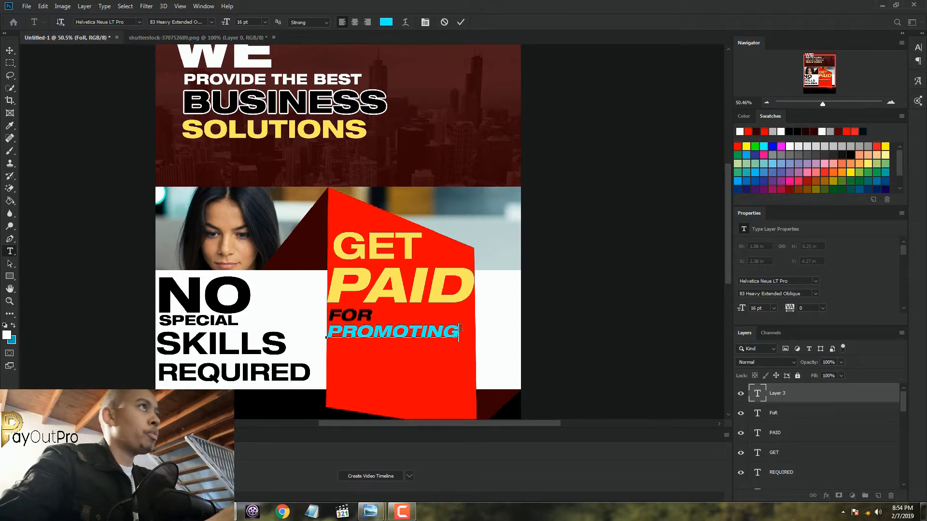
{"action": "left_click_drag", "start_coordinate": [458, 337], "coordinate": [326, 336]}
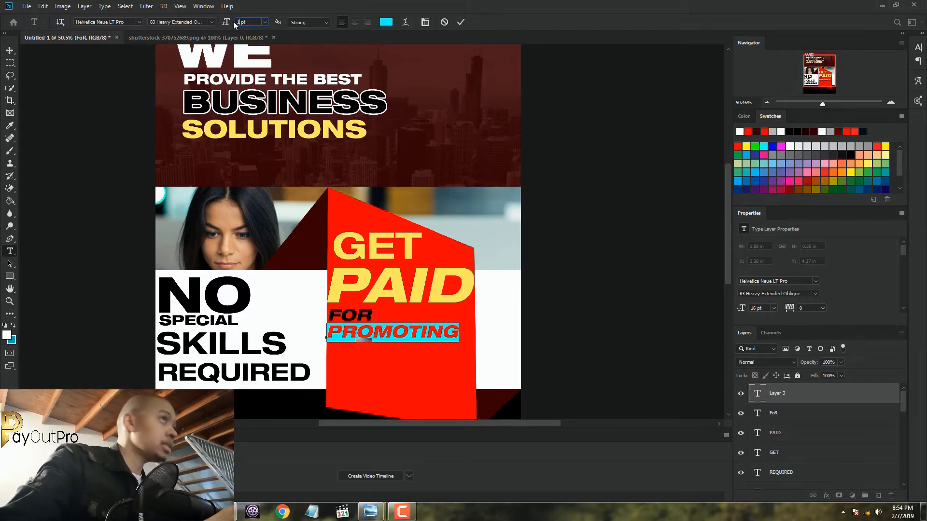
{"action": "type", "text": "8"}
{"action": "left_click", "coordinate": [461, 22]}
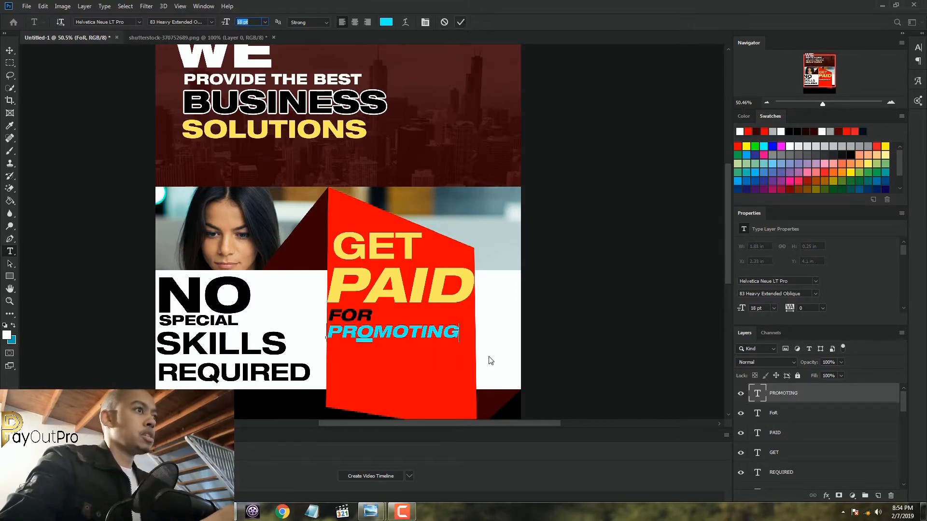
Nudge the "PROMOTING" text slightly down to leave a little more space beneath "FOR"
{"action": "left_click", "coordinate": [9, 50]}
{"action": "left_click_drag", "start_coordinate": [434, 337], "coordinate": [434, 341]}
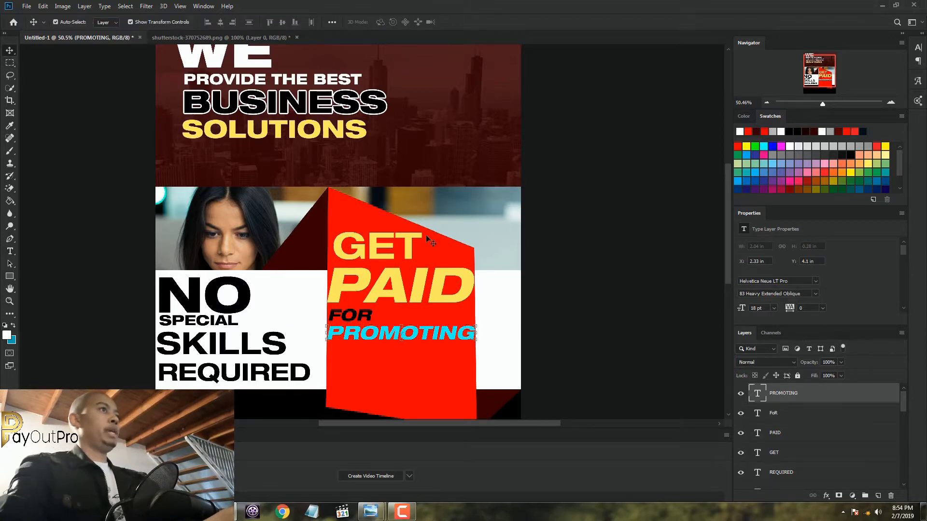
{"action": "key", "text": "ctrl+minus"}
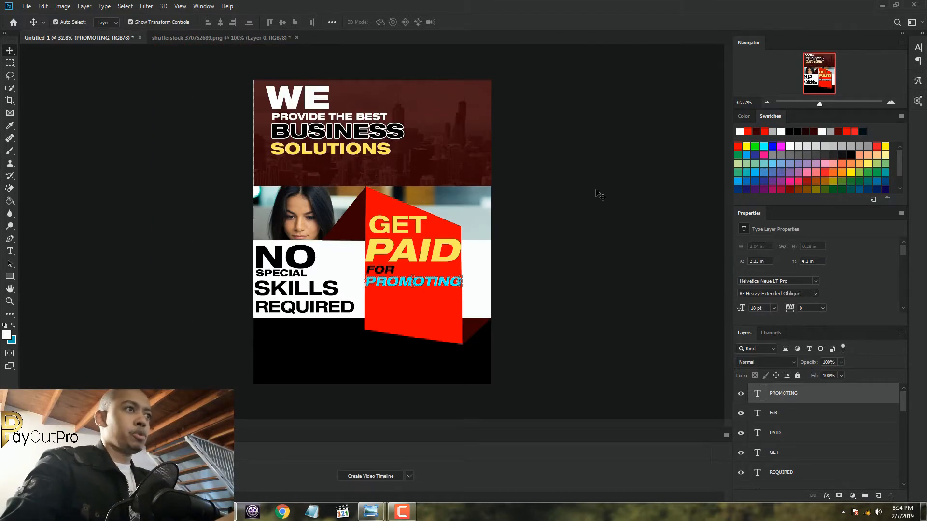
Add a new text line "WIN" below "PROMOTING" on the red panel, coloured white (ffffff)
{"action": "key", "text": "ctrl+0"}
{"action": "scroll", "coordinate": [598, 193], "scroll_direction": "up", "scroll_amount": 1}
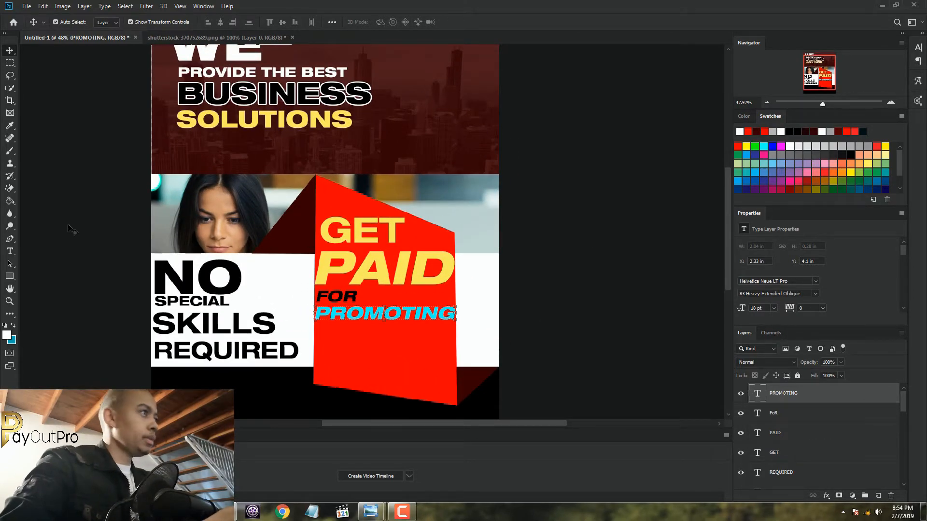
{"action": "left_click", "coordinate": [10, 252]}
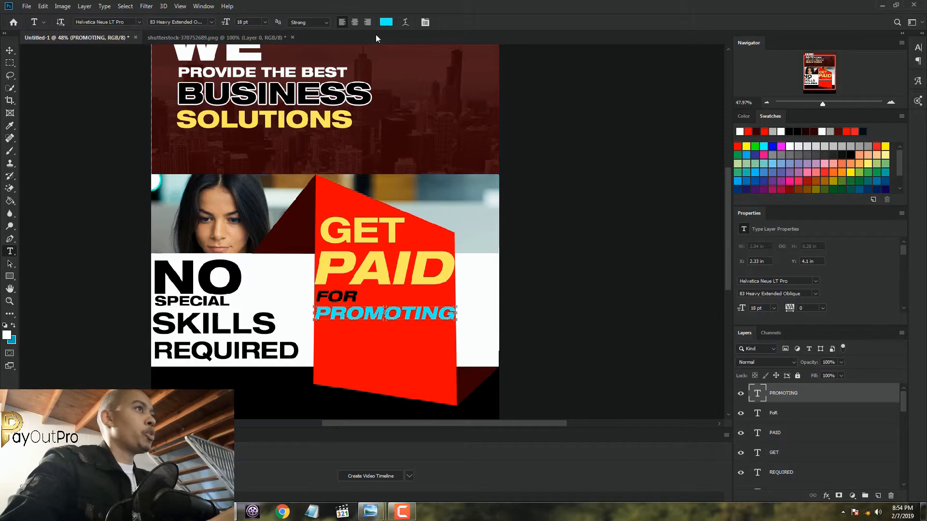
{"action": "left_click", "coordinate": [332, 351]}
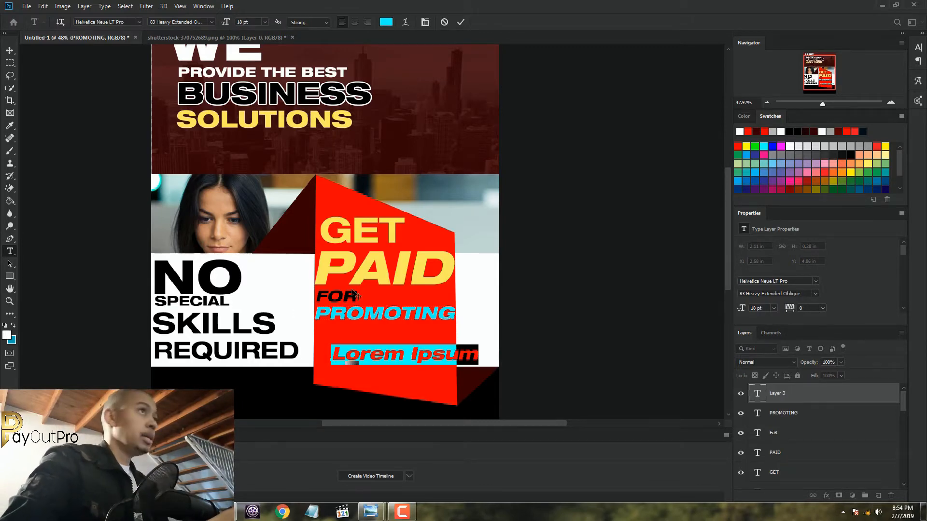
{"action": "left_click", "coordinate": [387, 22]}
{"action": "left_click", "coordinate": [513, 144]}
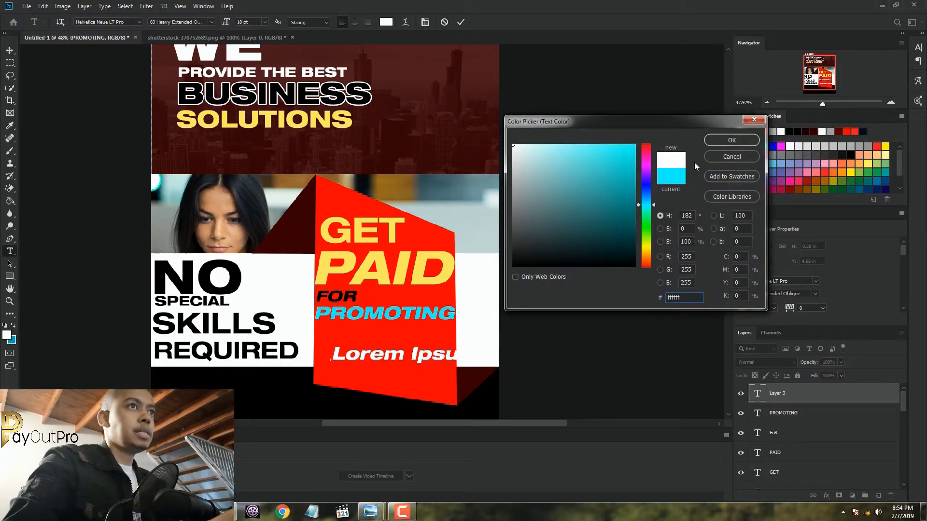
{"action": "left_click", "coordinate": [720, 140]}
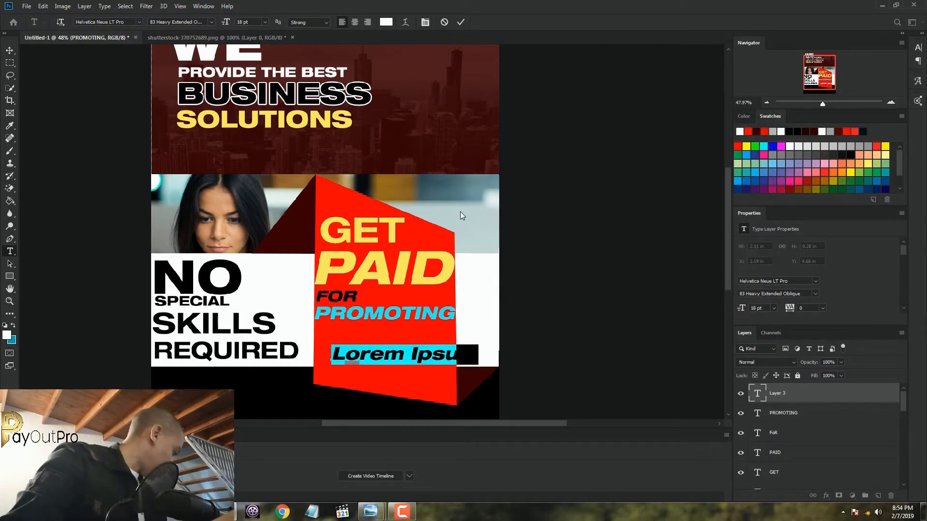
{"action": "type", "text": "WIN"}
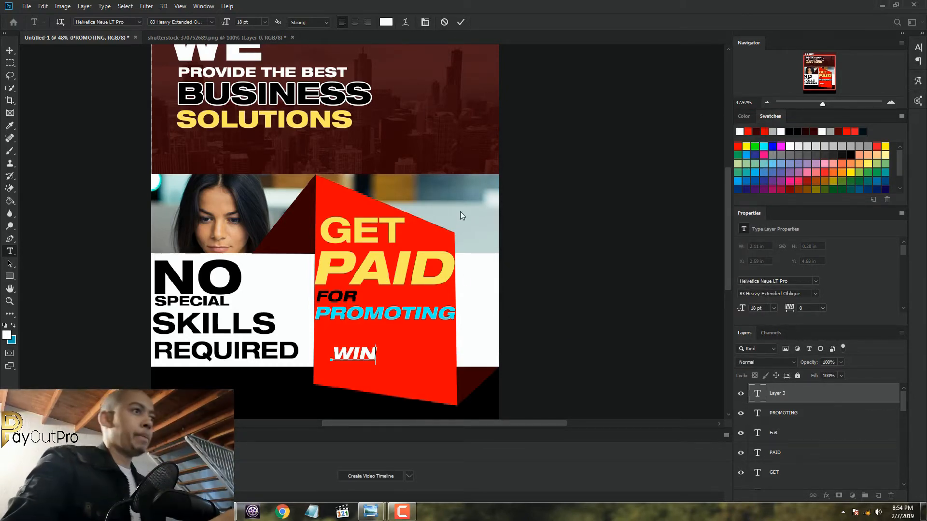
Set "WIN" to 36 pt, position it centred directly beneath "PROMOTING", and commit the text
{"action": "left_click_drag", "start_coordinate": [383, 378], "coordinate": [360, 345]}
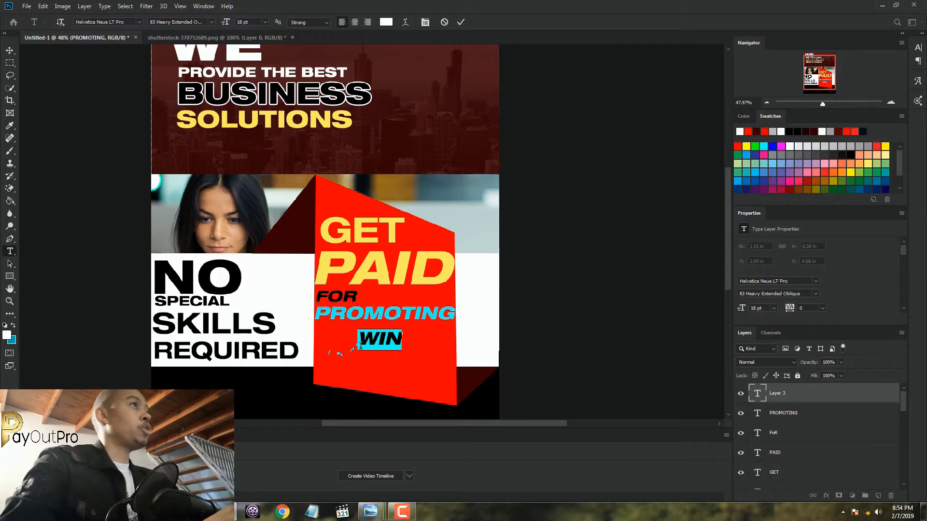
{"action": "left_click", "coordinate": [268, 21]}
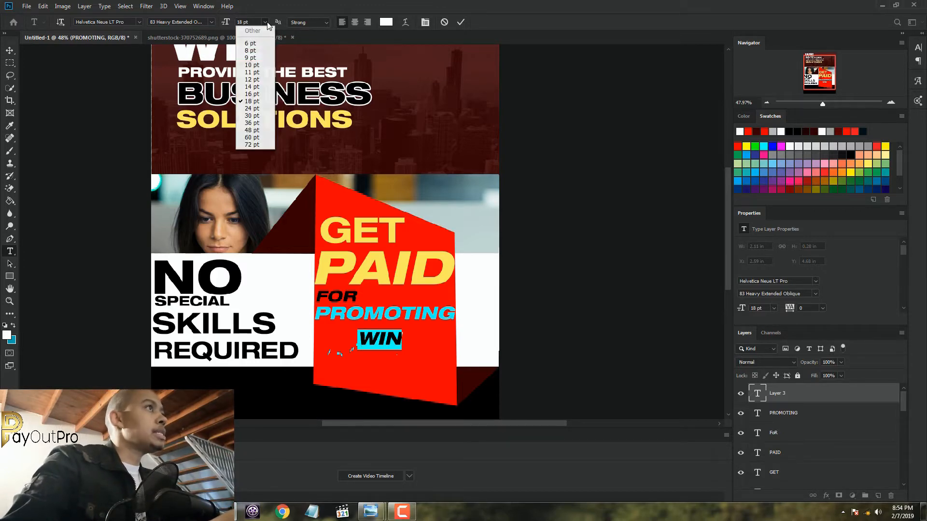
{"action": "left_click", "coordinate": [260, 122]}
{"action": "left_click_drag", "start_coordinate": [434, 360], "coordinate": [414, 370]}
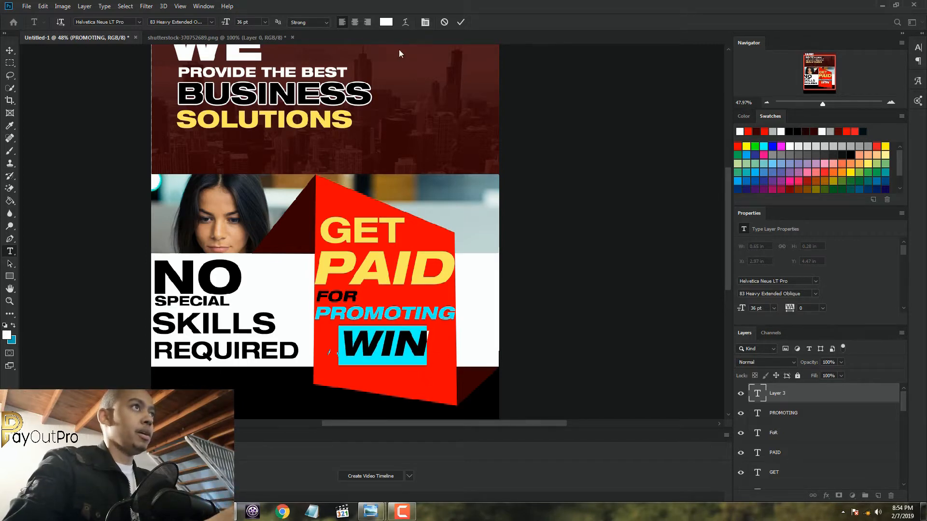
{"action": "left_click", "coordinate": [461, 22]}
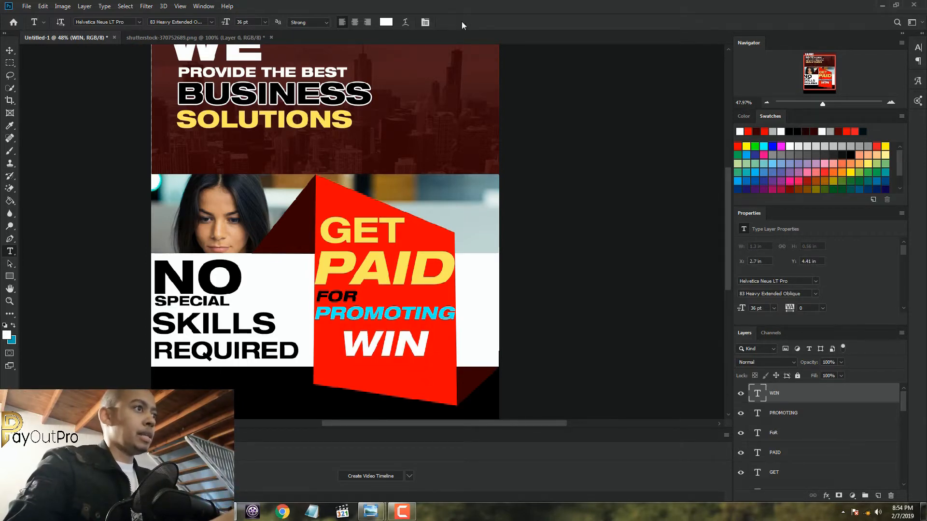
Apply a 5 px black (000000) outside stroke to the "WIN" layer and collapse its effects list
{"action": "double_click", "coordinate": [851, 396]}
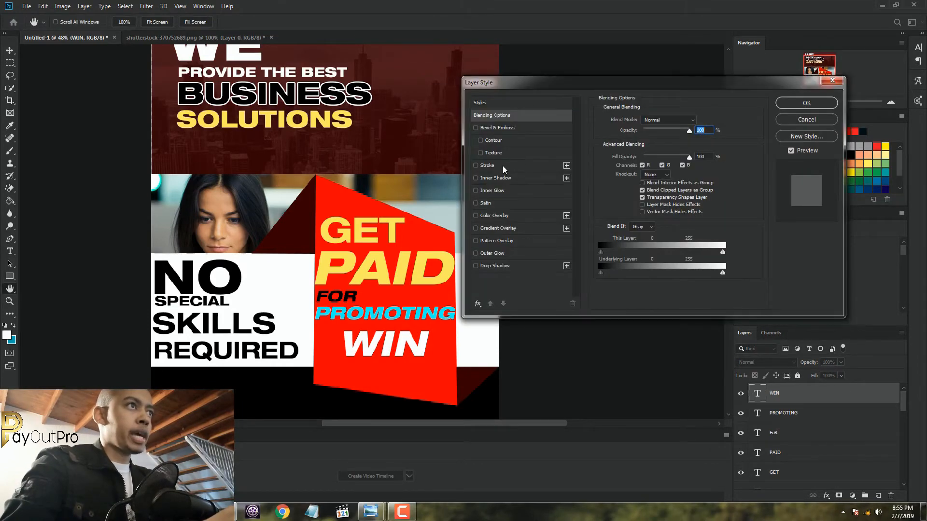
{"action": "left_click", "coordinate": [502, 166]}
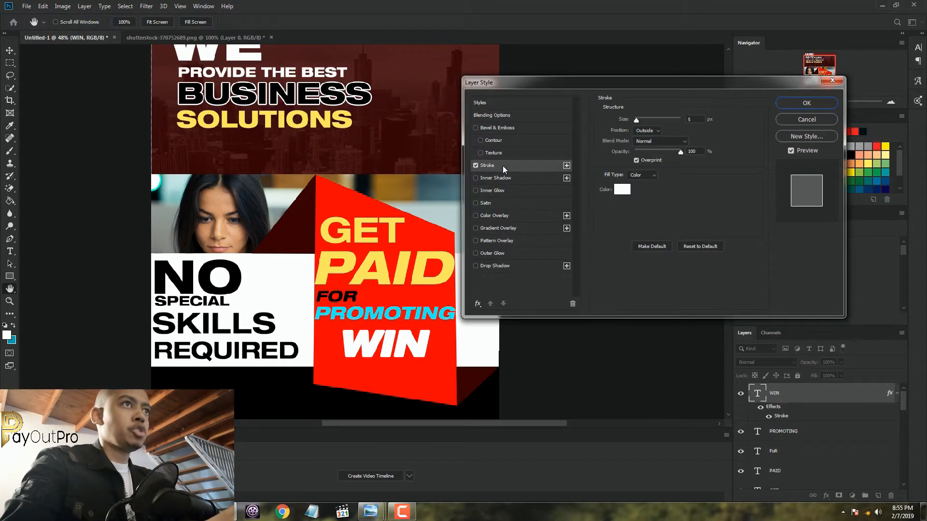
{"action": "left_click", "coordinate": [619, 195]}
{"action": "left_click_drag", "start_coordinate": [618, 194], "coordinate": [499, 302]}
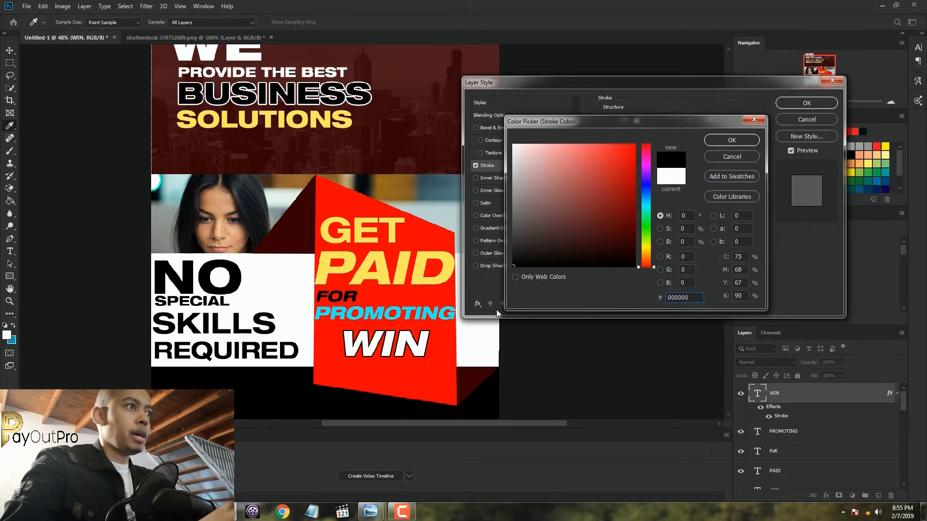
{"action": "left_click", "coordinate": [743, 140]}
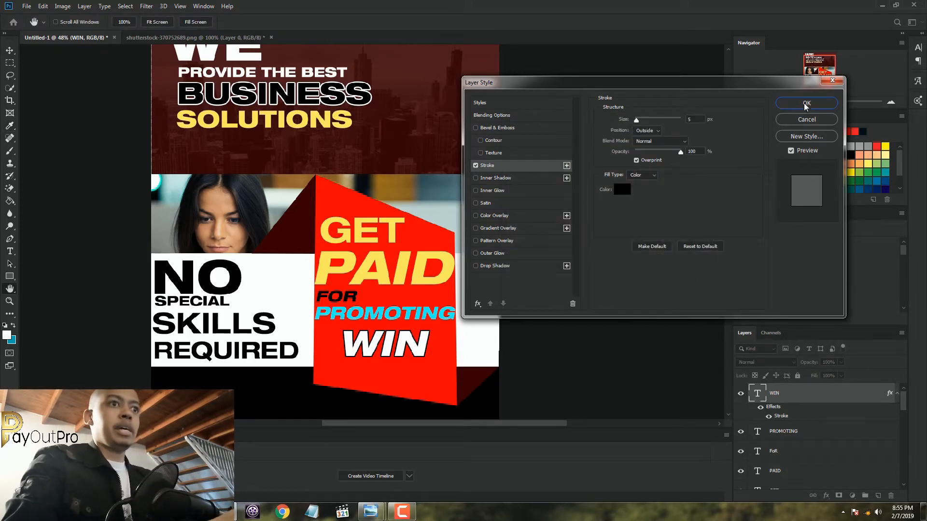
{"action": "left_click", "coordinate": [806, 104]}
{"action": "left_click", "coordinate": [896, 395]}
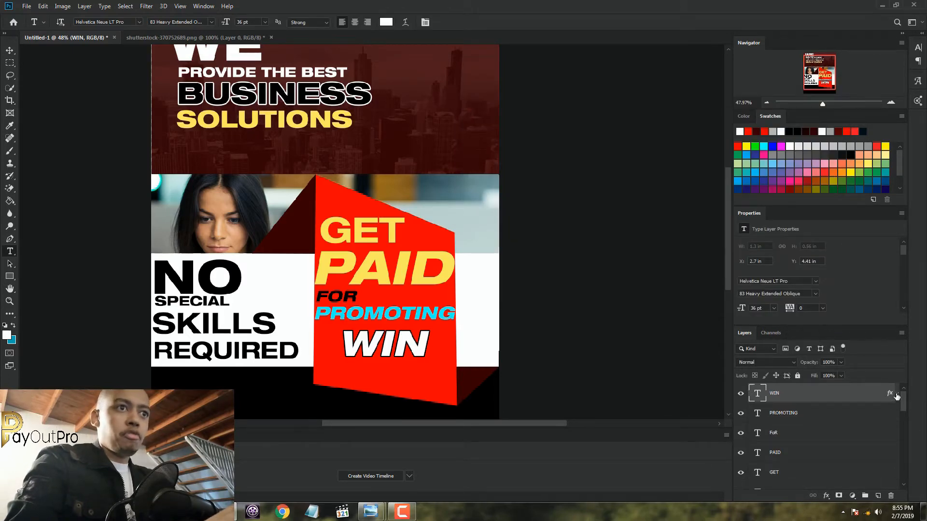
{"action": "left_click", "coordinate": [896, 394]}
{"action": "left_click", "coordinate": [897, 394]}
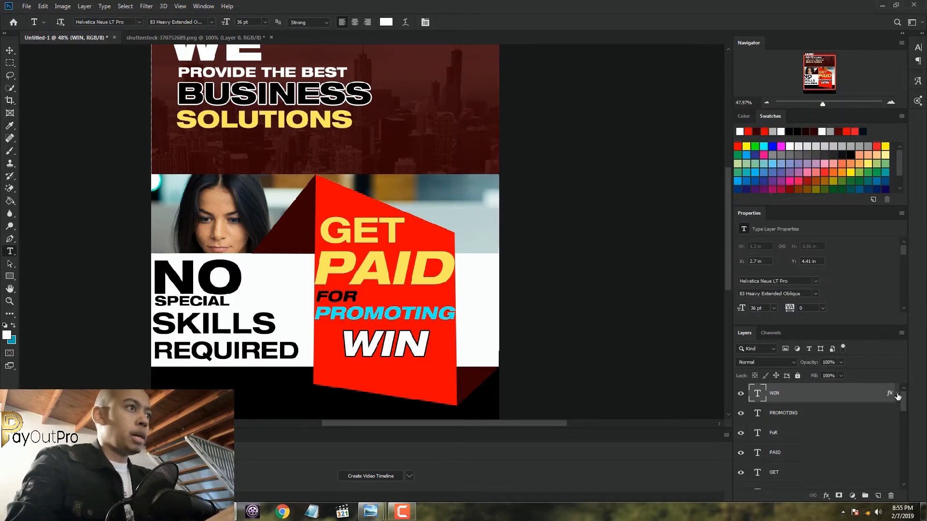
Rotate "WIN" about 22.7° clockwise, scale it to about 98.7%, and move it towards the red panel's right edge below "PROMOTING"
{"action": "left_click", "coordinate": [10, 50]}
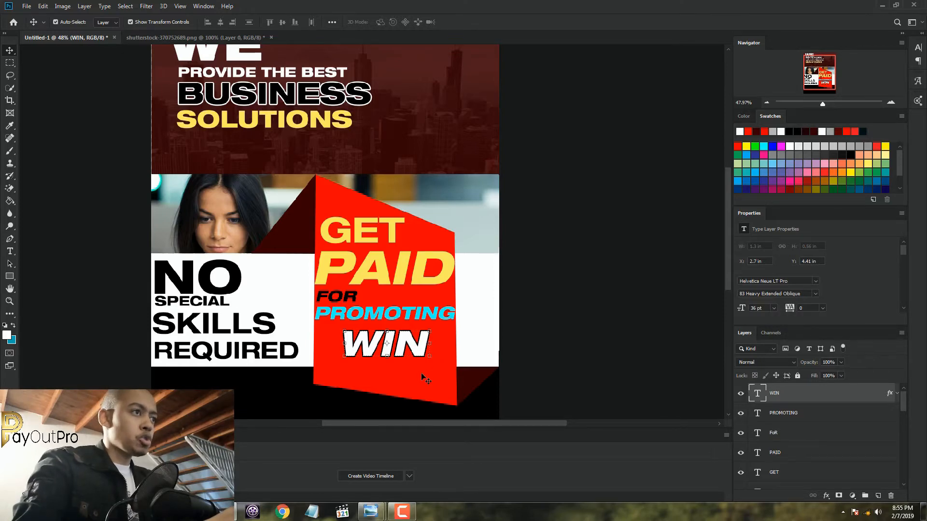
{"action": "scroll", "coordinate": [421, 378], "scroll_direction": "up", "scroll_amount": 3}
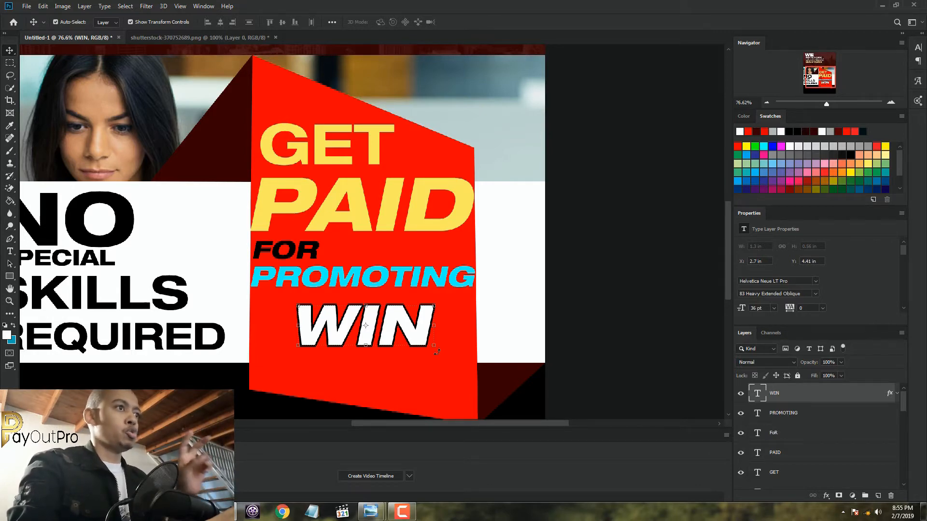
{"action": "mouse_move", "coordinate": [437, 352]}
{"action": "left_mouse_down"}
{"action": "mouse_move", "coordinate": [433, 344]}
{"action": "mouse_move", "coordinate": [437, 373]}
{"action": "mouse_move", "coordinate": [427, 377]}
{"action": "mouse_move", "coordinate": [413, 372]}
{"action": "mouse_move", "coordinate": [403, 347]}
{"action": "mouse_move", "coordinate": [437, 358]}
{"action": "left_mouse_up"}
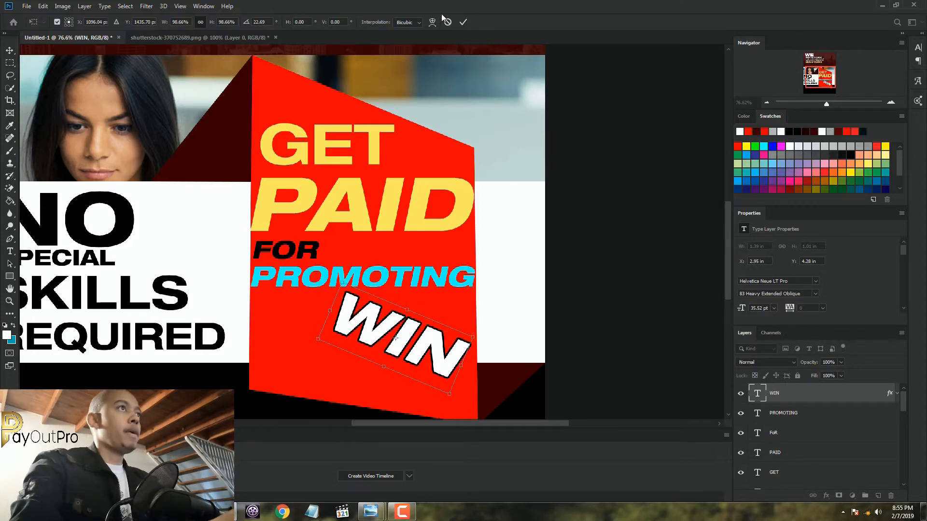
{"action": "left_click", "coordinate": [462, 22]}
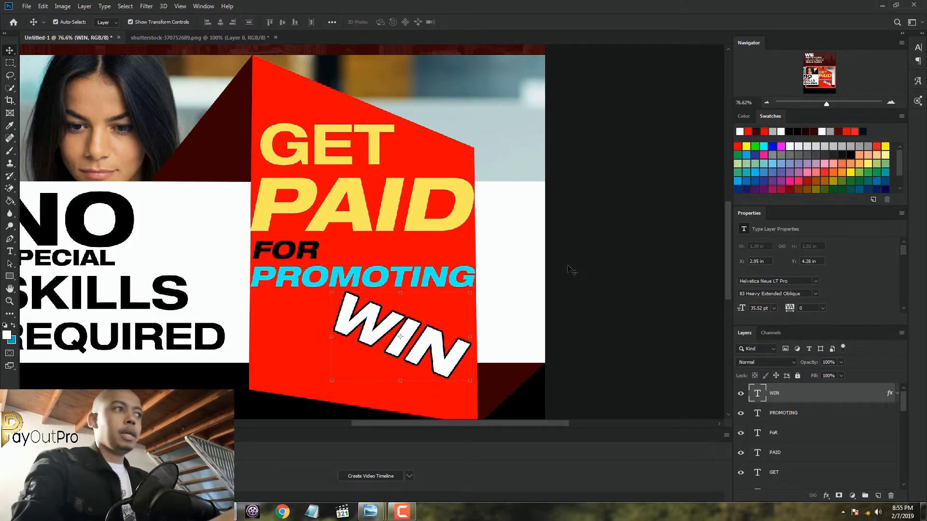
Add a new white text line "$200" near the lower-left corner of the red panel
{"action": "left_click", "coordinate": [10, 251]}
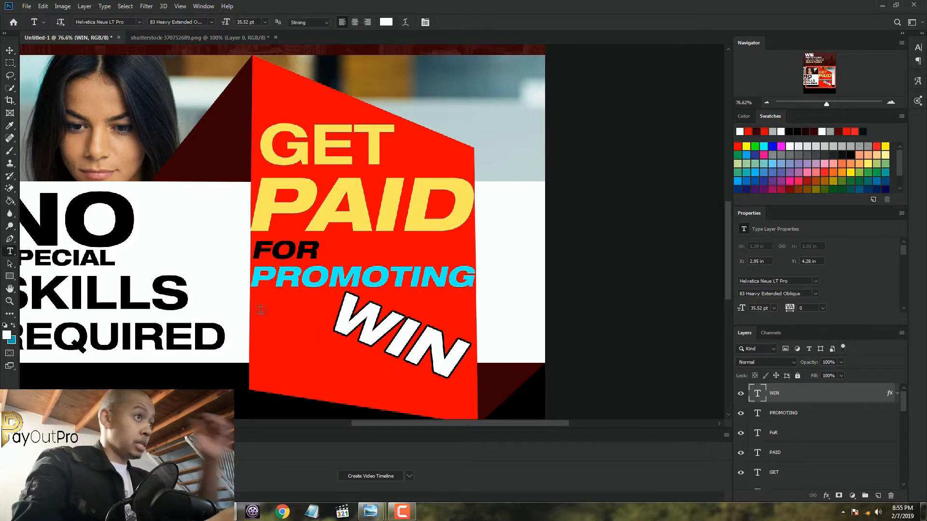
{"action": "left_click", "coordinate": [274, 371]}
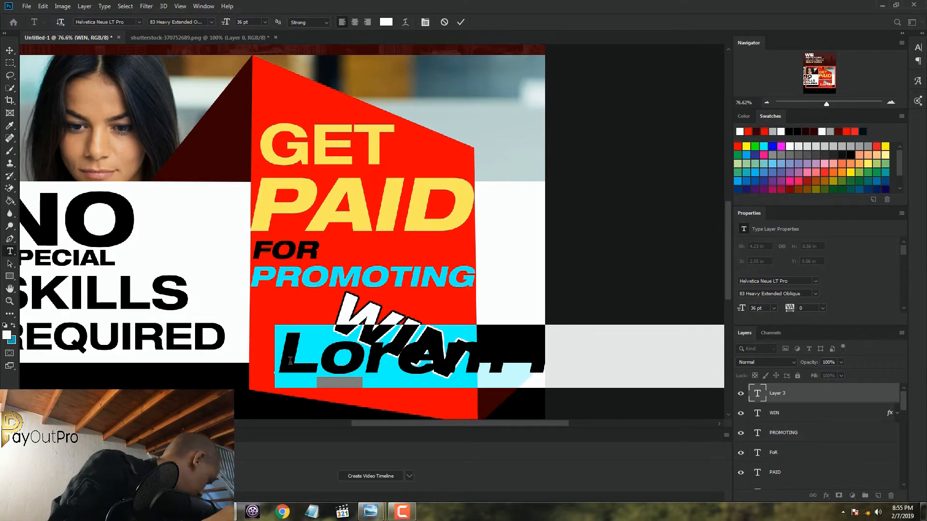
{"action": "type", "text": "$"}
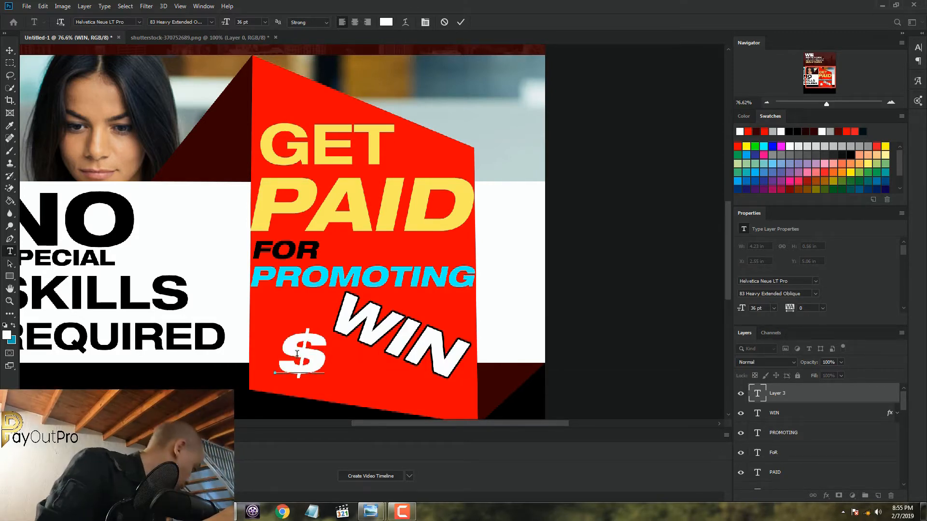
{"action": "type", "text": "200"}
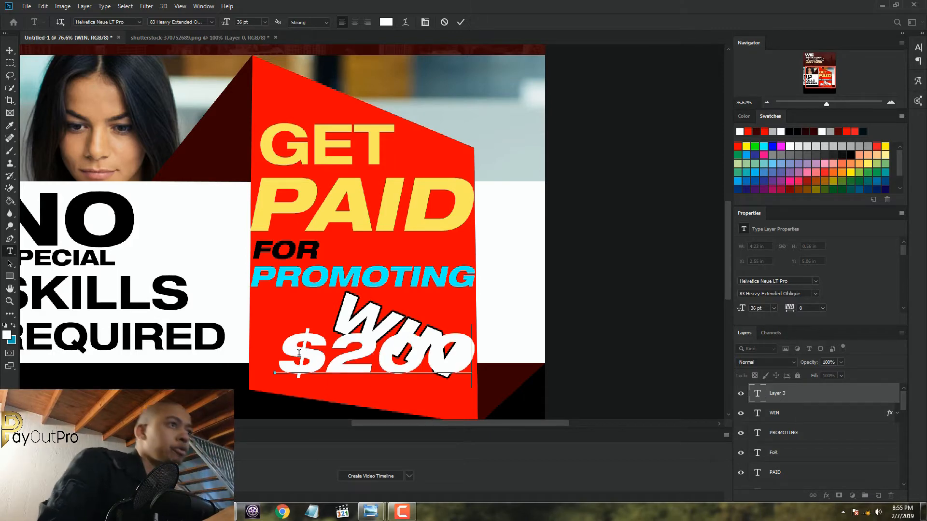
Set "$200" to 24 pt, move it down to the red panel's lower edge below "WIN", and commit it
{"action": "left_click_drag", "start_coordinate": [471, 356], "coordinate": [276, 361]}
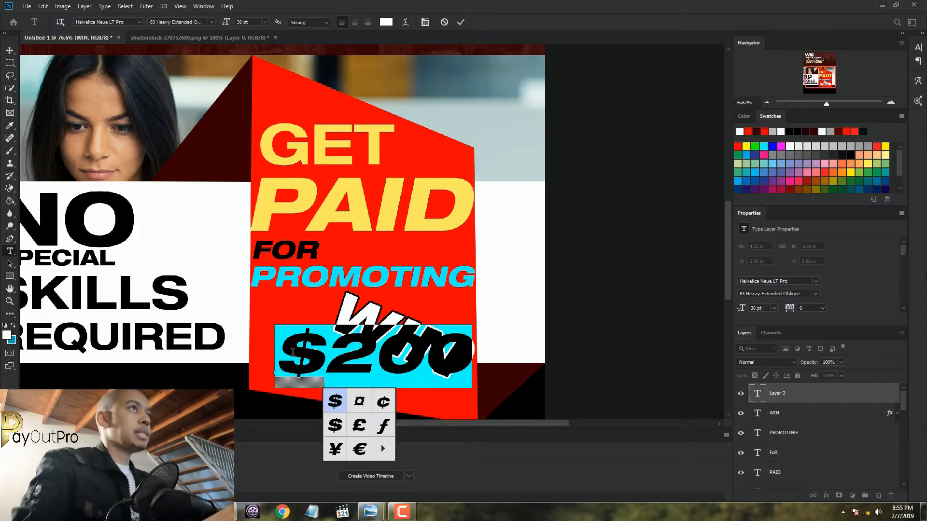
{"action": "left_click", "coordinate": [264, 23]}
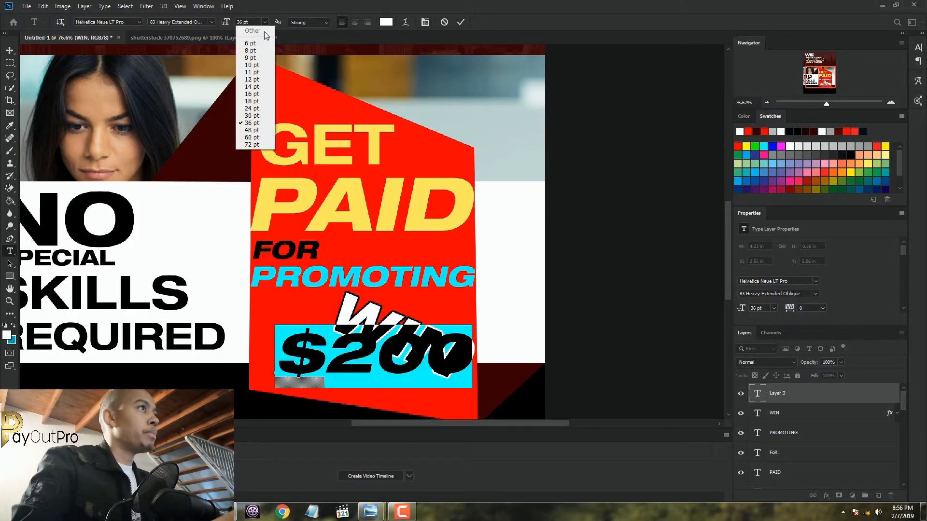
{"action": "left_click", "coordinate": [249, 109]}
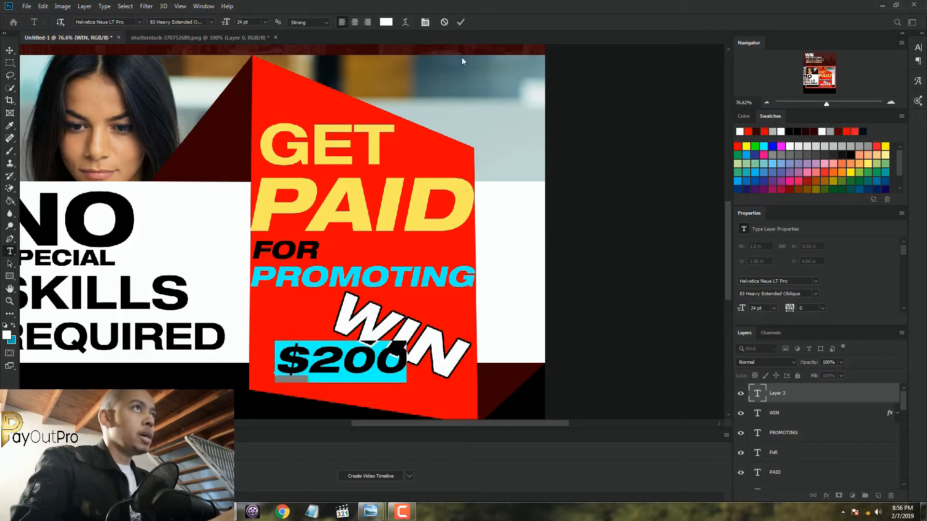
{"action": "left_click_drag", "start_coordinate": [415, 390], "coordinate": [416, 404]}
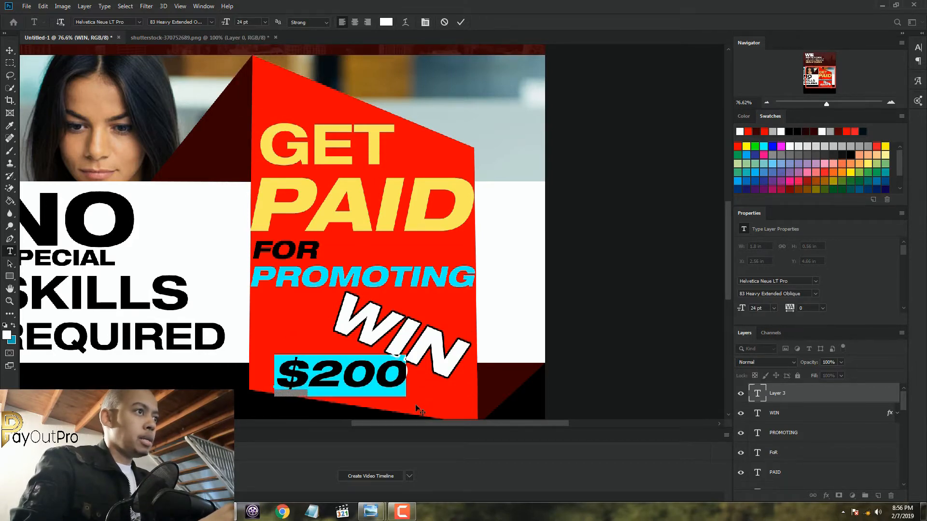
{"action": "left_click", "coordinate": [460, 23]}
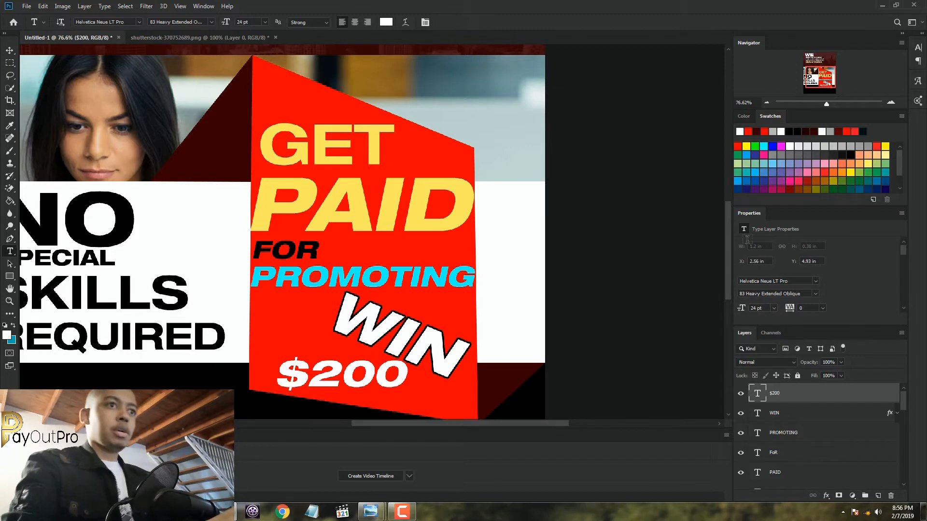
Apply a 5 px outside stroke in dark teal (002f31) to the "$200" layer
{"action": "double_click", "coordinate": [859, 398]}
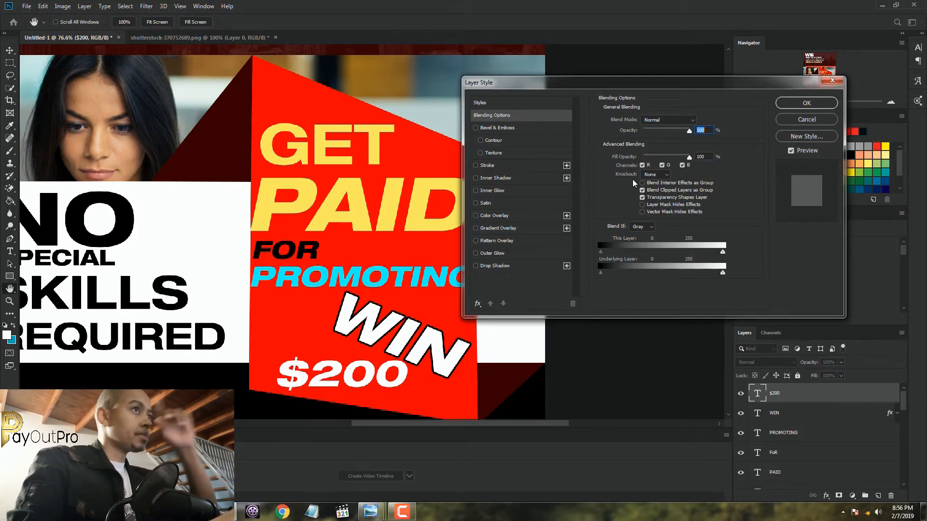
{"action": "left_click", "coordinate": [506, 167]}
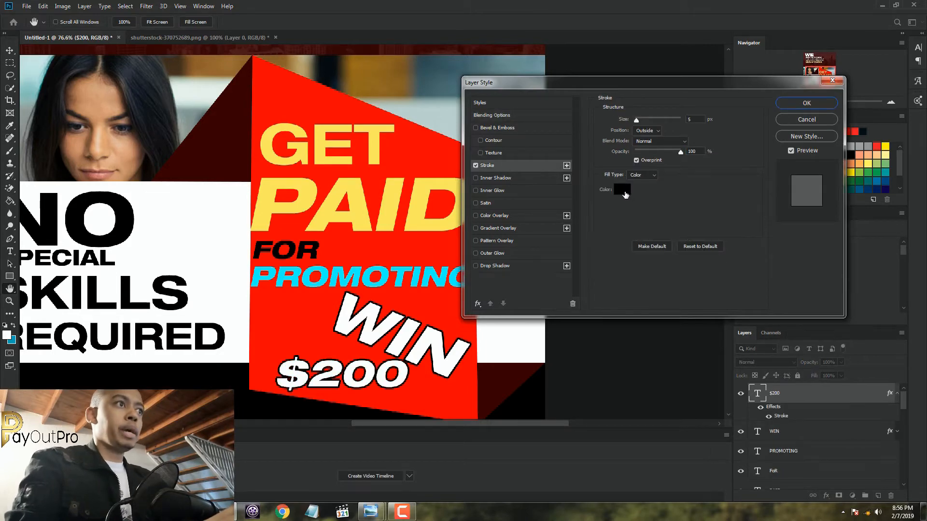
{"action": "left_click", "coordinate": [621, 193]}
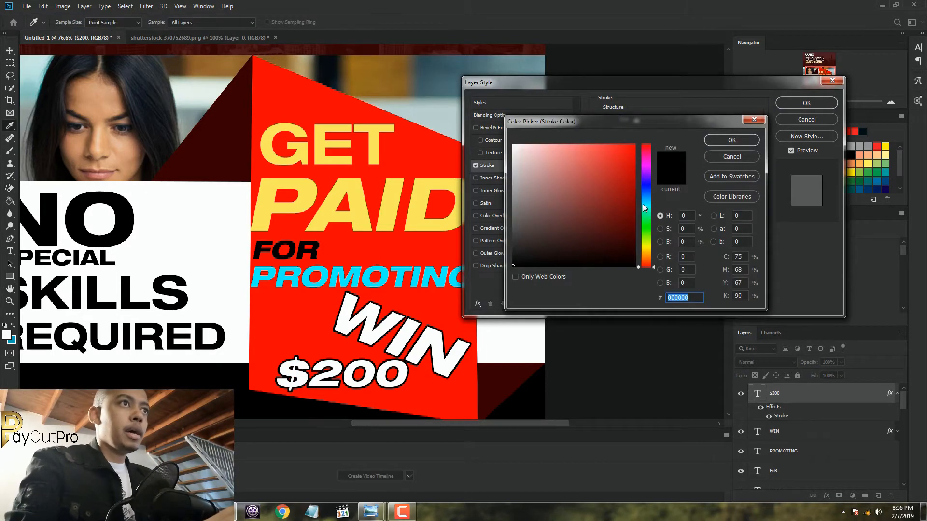
{"action": "left_click", "coordinate": [297, 274]}
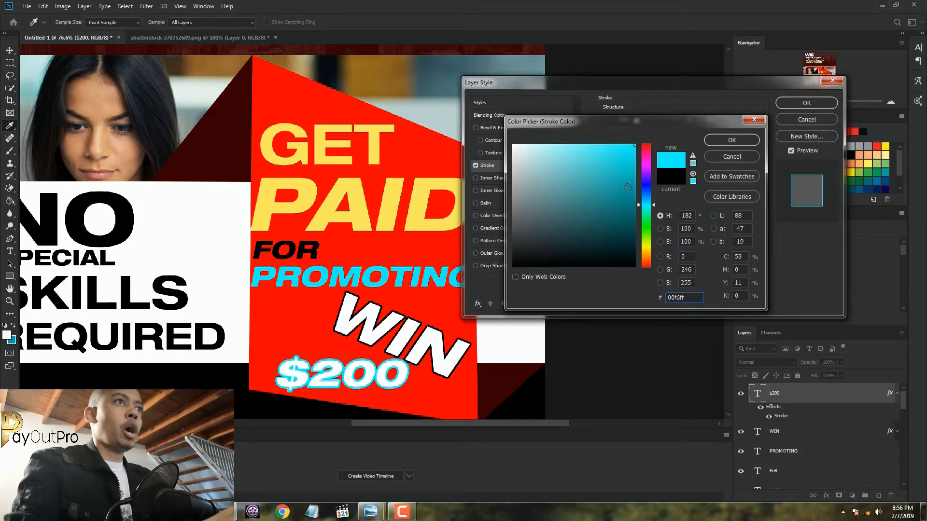
{"action": "left_click_drag", "start_coordinate": [627, 187], "coordinate": [634, 243]}
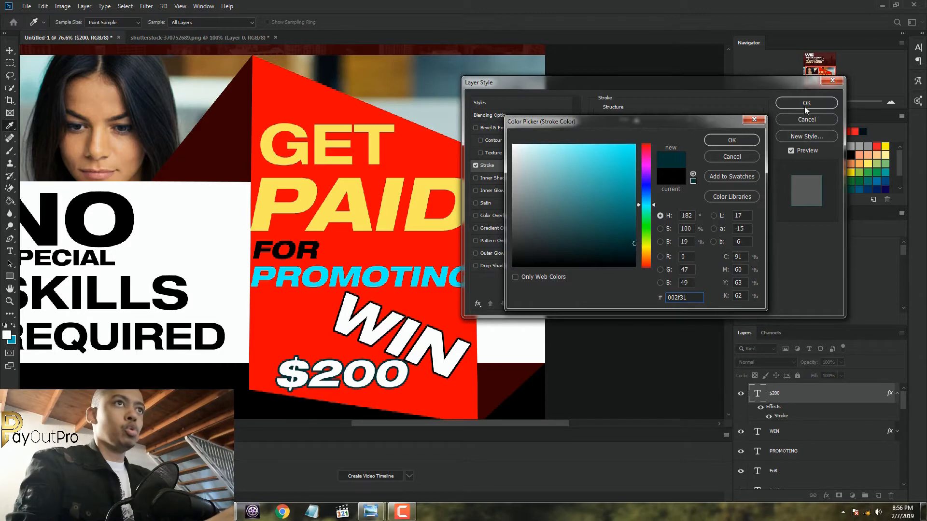
{"action": "left_click", "coordinate": [751, 140]}
{"action": "left_click", "coordinate": [799, 103]}
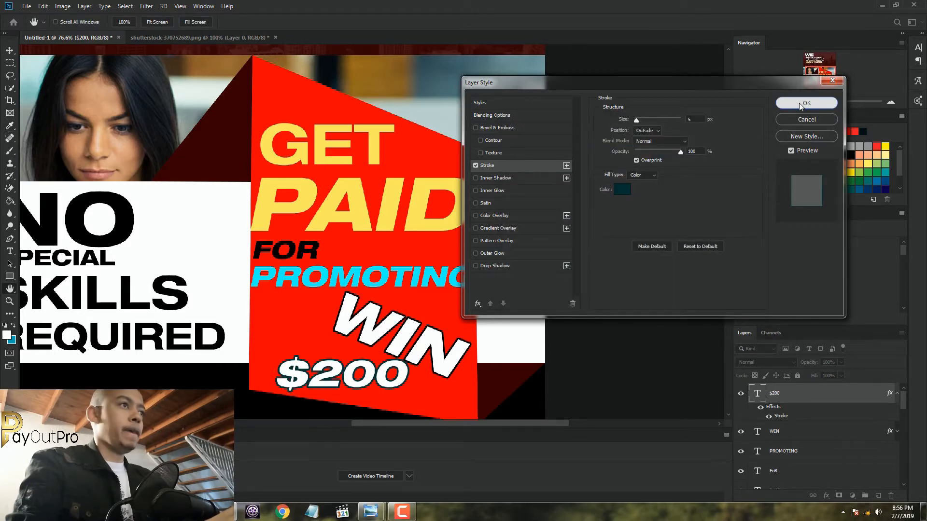
Rotate "$200" about 19° clockwise, move it towards the red panel's lower-right corner beneath "WIN", and commit the transform
{"action": "left_click", "coordinate": [9, 50]}
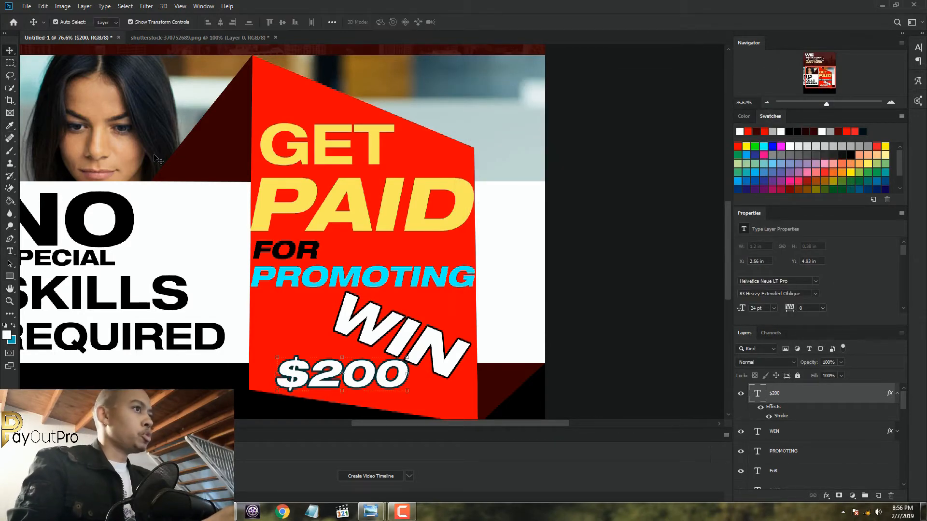
{"action": "left_click", "coordinate": [412, 398]}
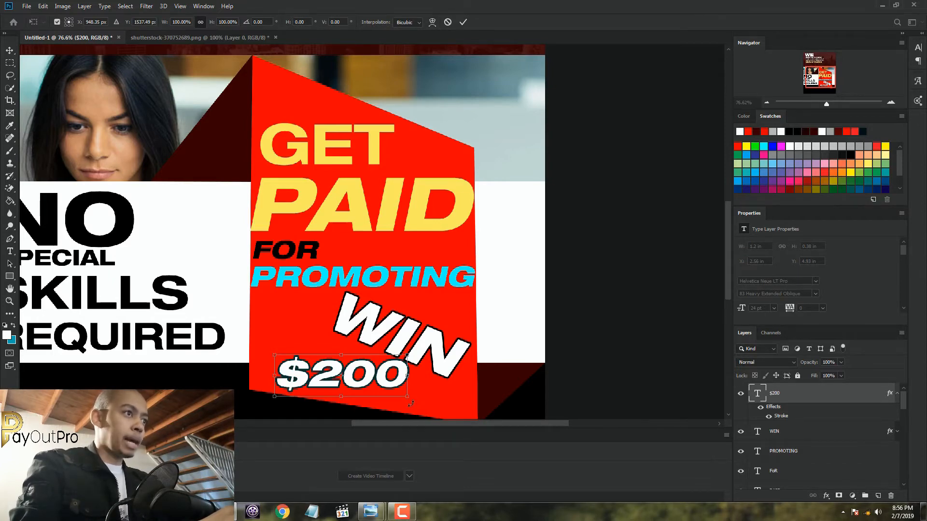
{"action": "mouse_move", "coordinate": [411, 403]}
{"action": "left_mouse_down"}
{"action": "mouse_move", "coordinate": [399, 411]}
{"action": "mouse_move", "coordinate": [404, 402]}
{"action": "left_mouse_up"}
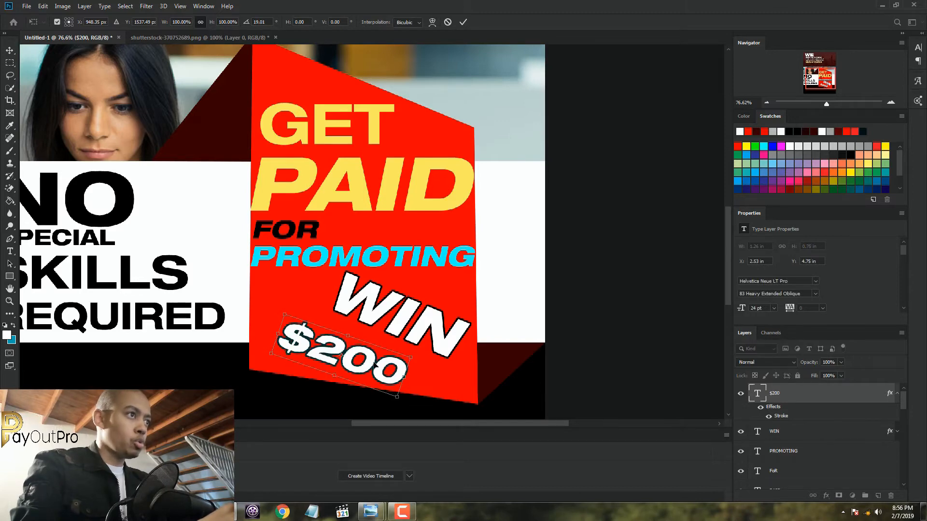
{"action": "left_click_drag", "start_coordinate": [376, 365], "coordinate": [401, 371]}
{"action": "left_click", "coordinate": [461, 23]}
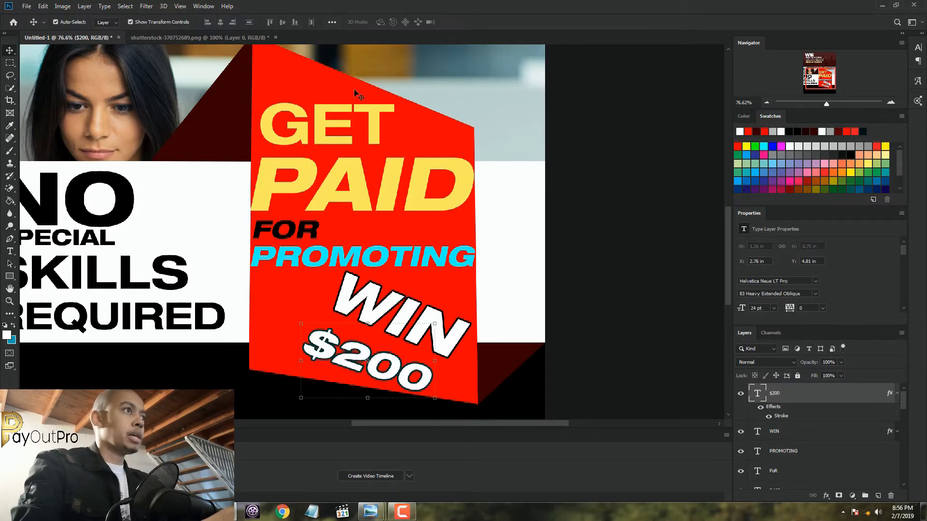
Collapse the effects list of the "$200" layer
{"action": "scroll", "coordinate": [356, 92], "scroll_direction": "down", "scroll_amount": 4}
{"action": "scroll", "coordinate": [356, 145], "scroll_direction": "up", "scroll_amount": 1}
{"action": "scroll", "coordinate": [356, 179], "scroll_direction": "up", "scroll_amount": 1}
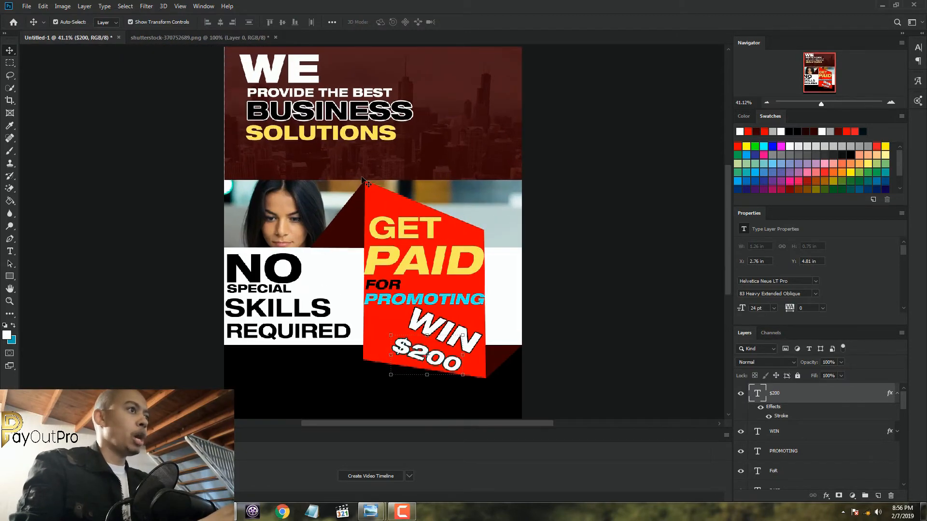
{"action": "scroll", "coordinate": [357, 180], "scroll_direction": "down", "scroll_amount": 2}
{"action": "scroll", "coordinate": [359, 181], "scroll_direction": "up", "scroll_amount": 1}
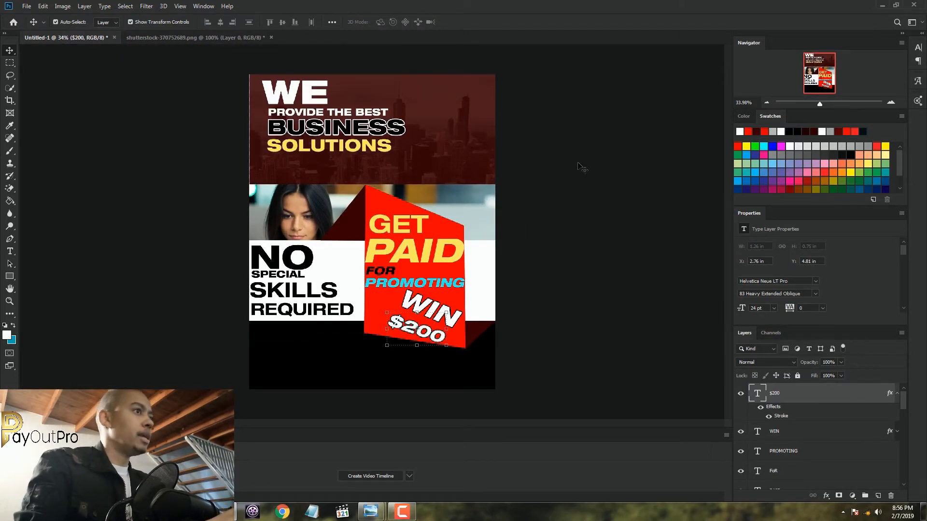
{"action": "left_click", "coordinate": [895, 394]}
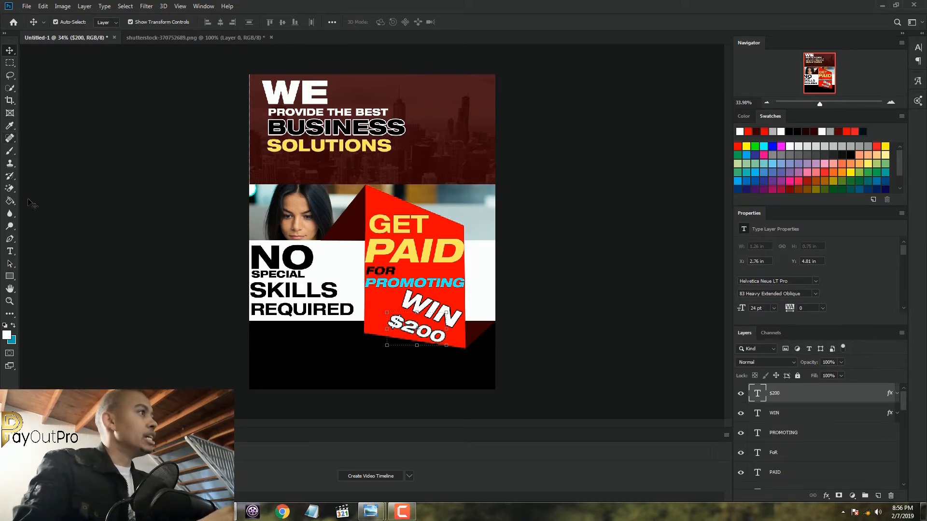
Add a new white 24 pt text line "GET IN" in the black footer band below "REQUIRED"
{"action": "left_click", "coordinate": [10, 251]}
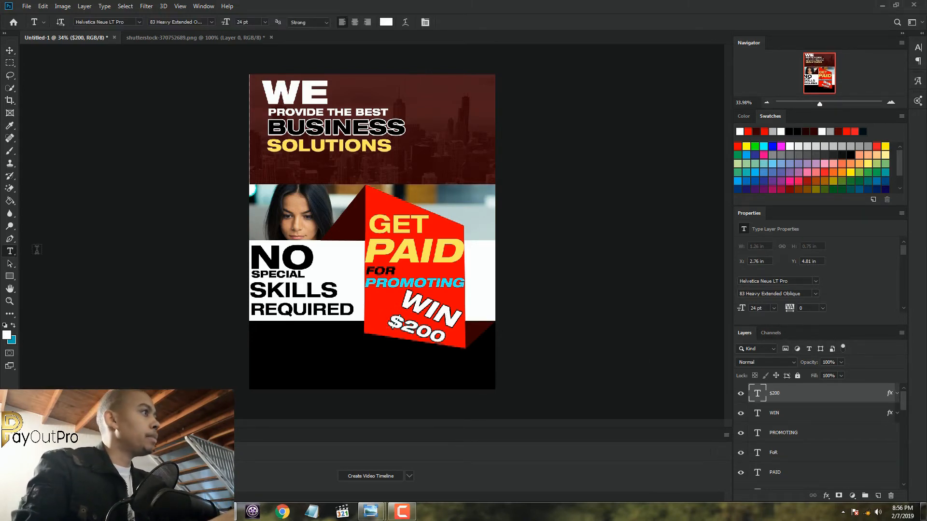
{"action": "left_click", "coordinate": [258, 350]}
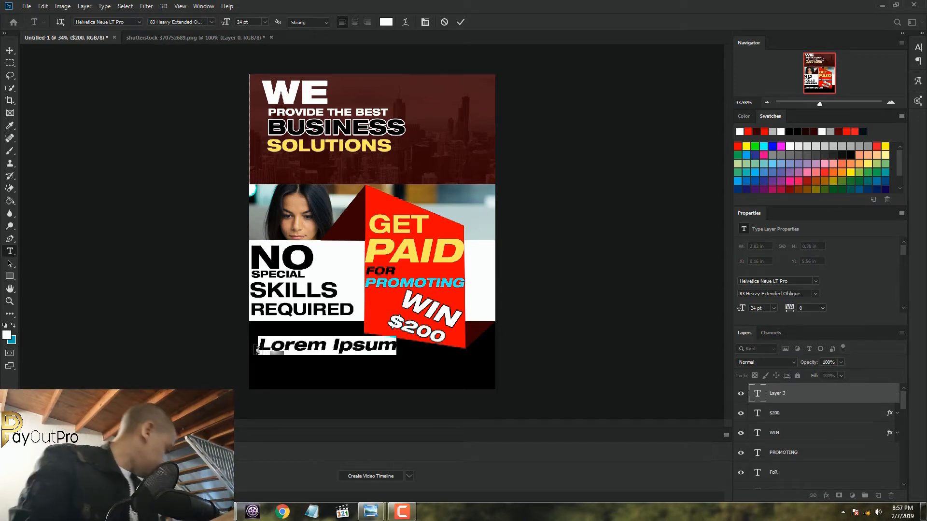
{"action": "type", "text": "GET"}
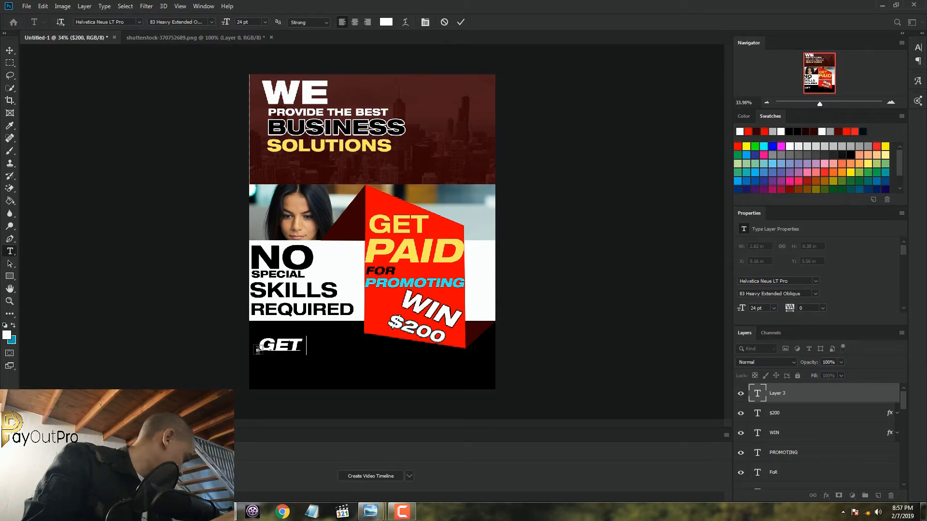
{"action": "type", "text": " IN"}
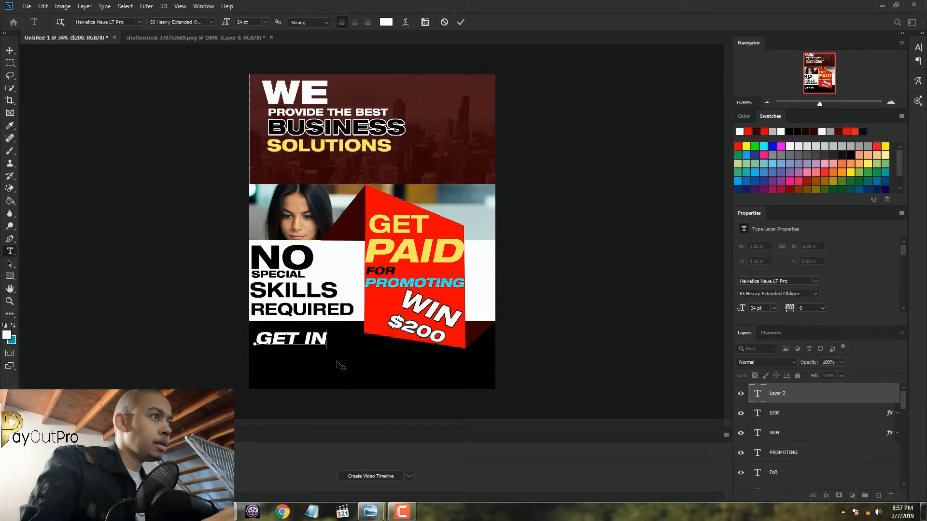
{"action": "left_click_drag", "start_coordinate": [336, 365], "coordinate": [339, 365]}
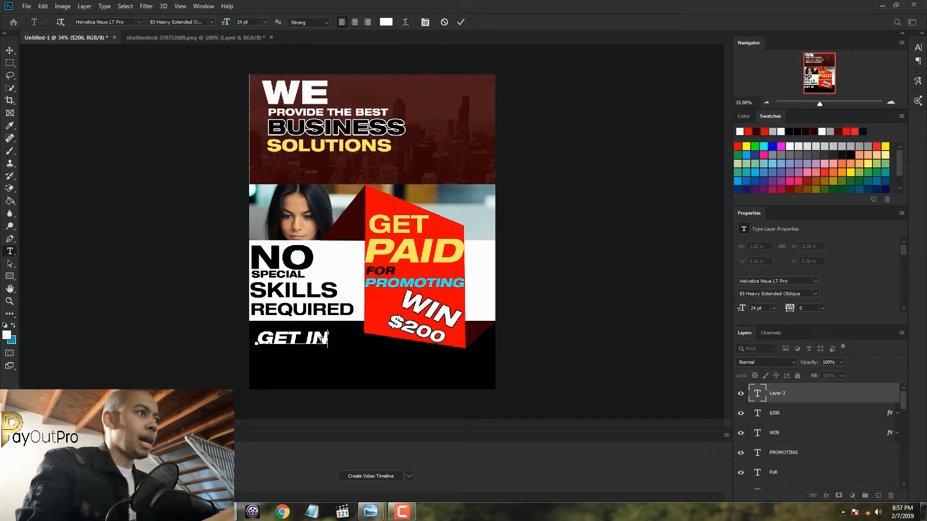
Recolour "GET IN" with the yellow (faea60) sampled from "PAID" and commit the text
{"action": "left_click_drag", "start_coordinate": [329, 339], "coordinate": [256, 338]}
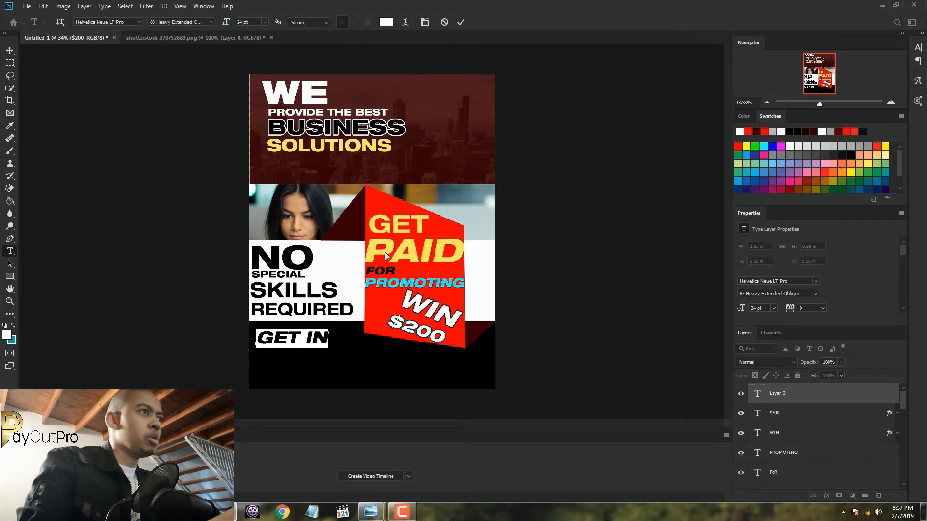
{"action": "left_click", "coordinate": [386, 23]}
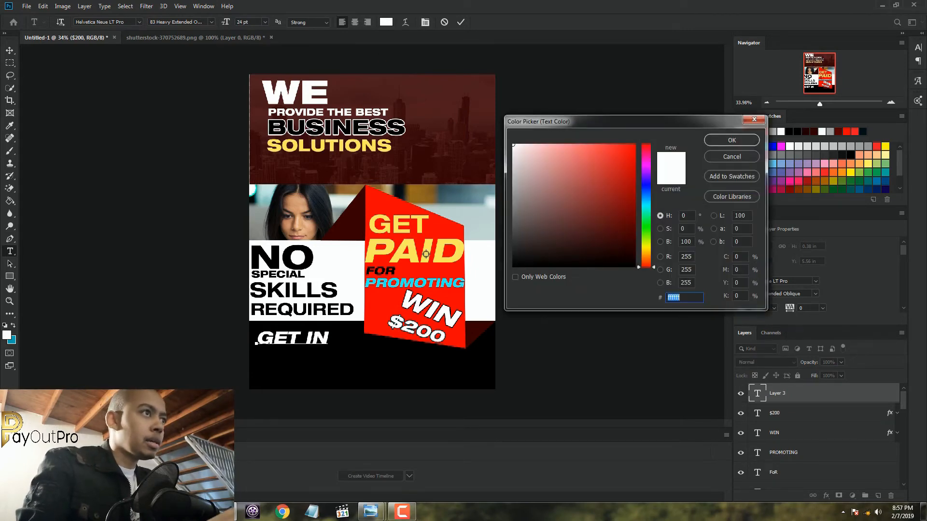
{"action": "left_click", "coordinate": [427, 250]}
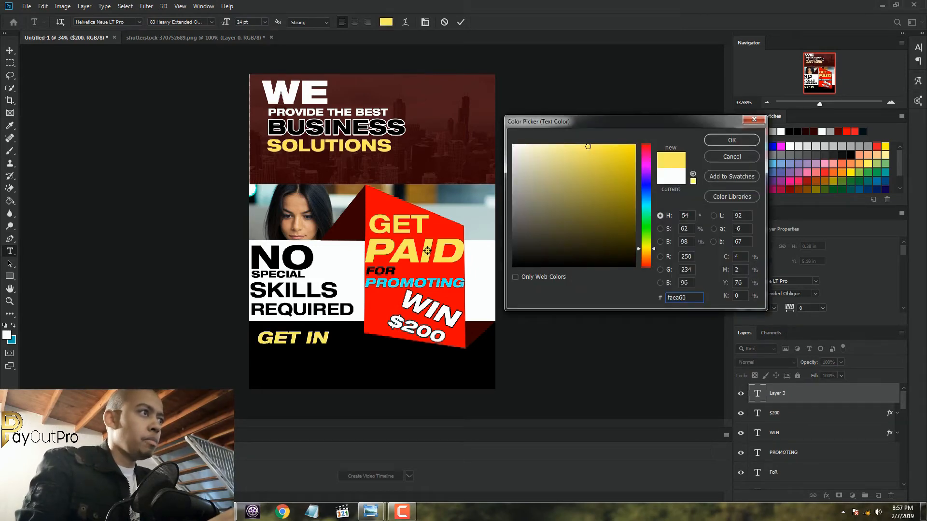
{"action": "left_click", "coordinate": [732, 140]}
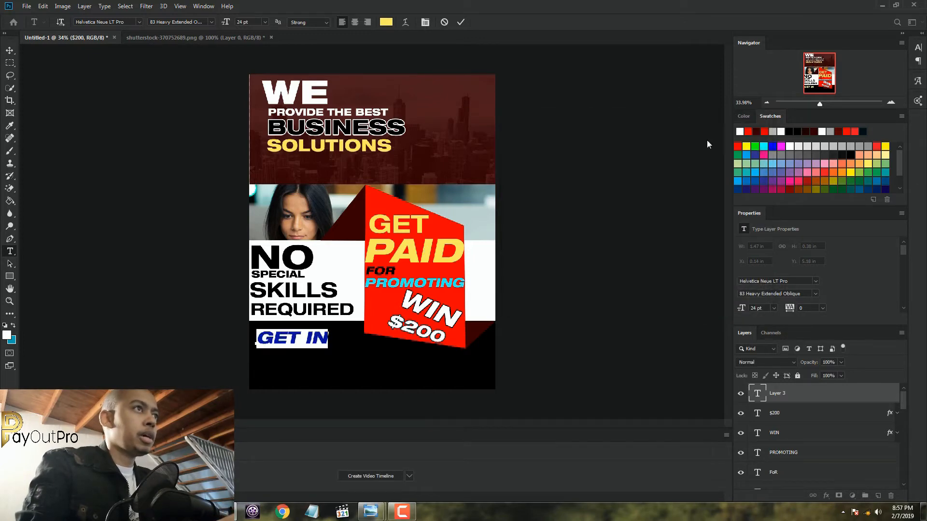
{"action": "left_click", "coordinate": [459, 22]}
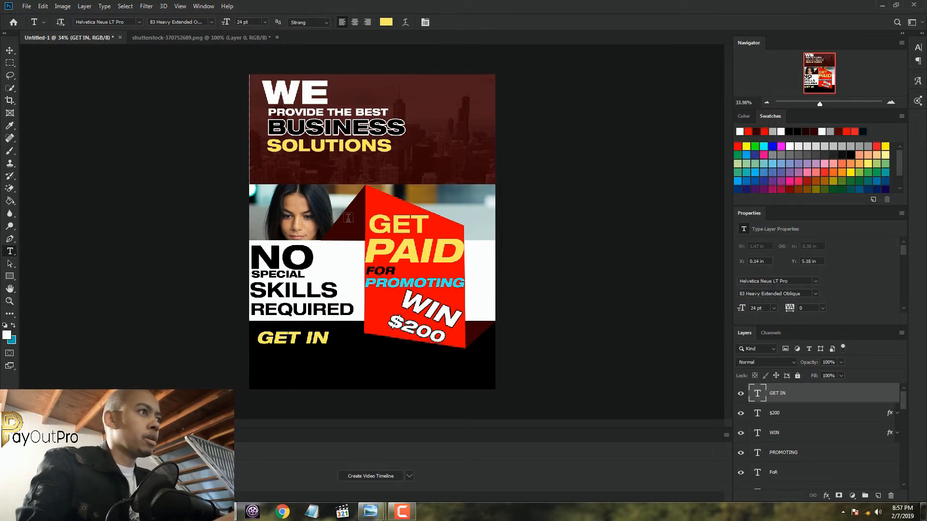
Add a white (ffffff) text line "at" below "GET IN", move it up slightly, and commit it
{"action": "left_click", "coordinate": [260, 363]}
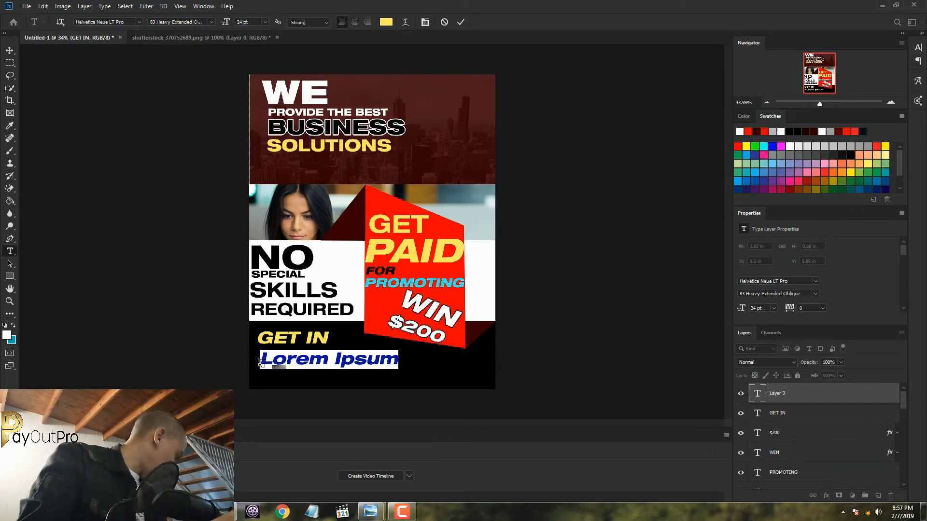
{"action": "type", "text": "at"}
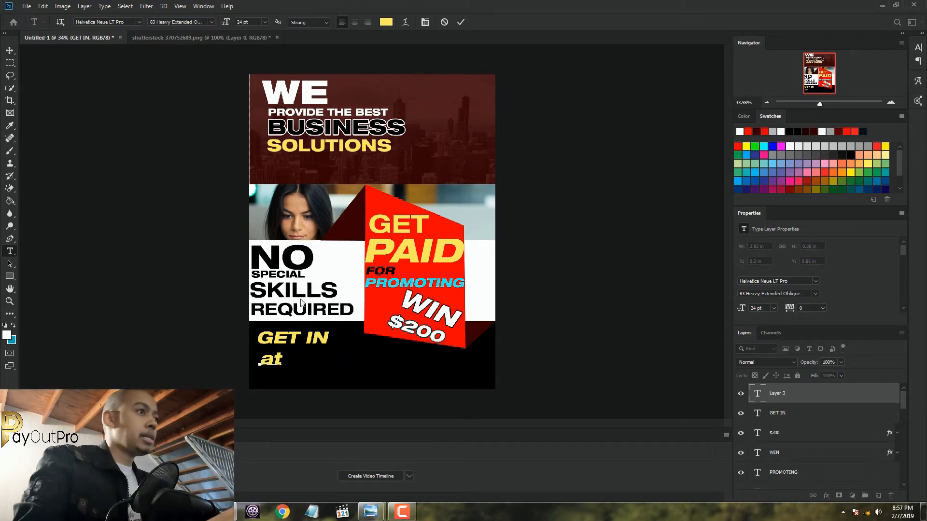
{"action": "key", "text": "shift+Left"}
{"action": "key", "text": "shift+Left"}
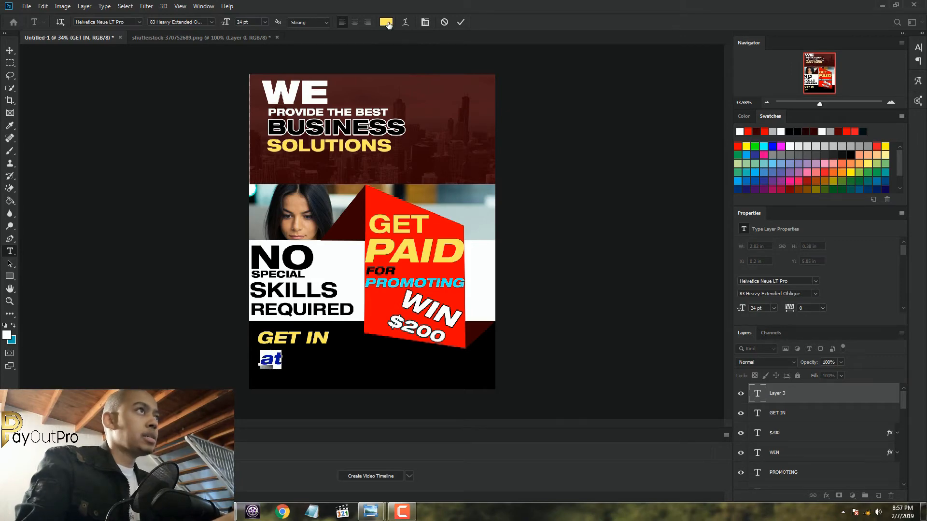
{"action": "left_click", "coordinate": [387, 23]}
{"action": "type", "text": "ffffff"}
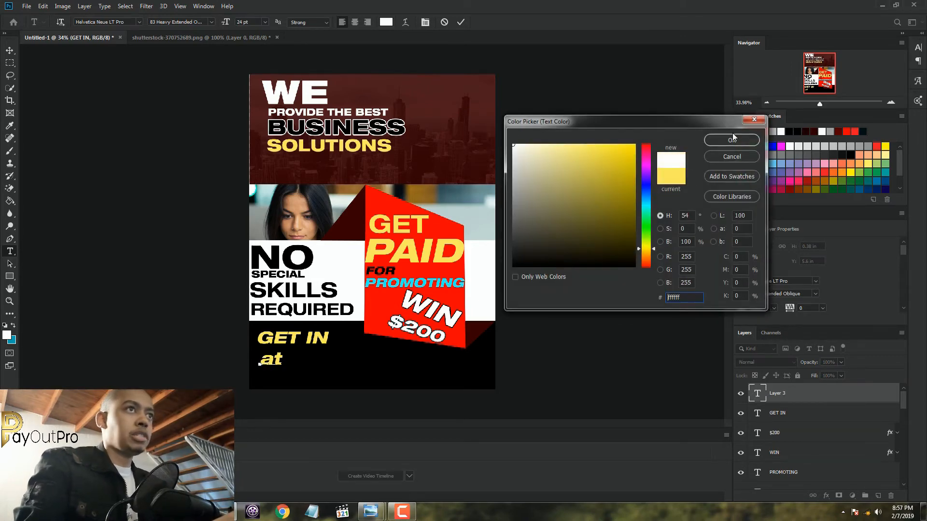
{"action": "left_click", "coordinate": [732, 140]}
{"action": "left_click_drag", "start_coordinate": [295, 378], "coordinate": [293, 375]}
{"action": "left_click", "coordinate": [461, 22]}
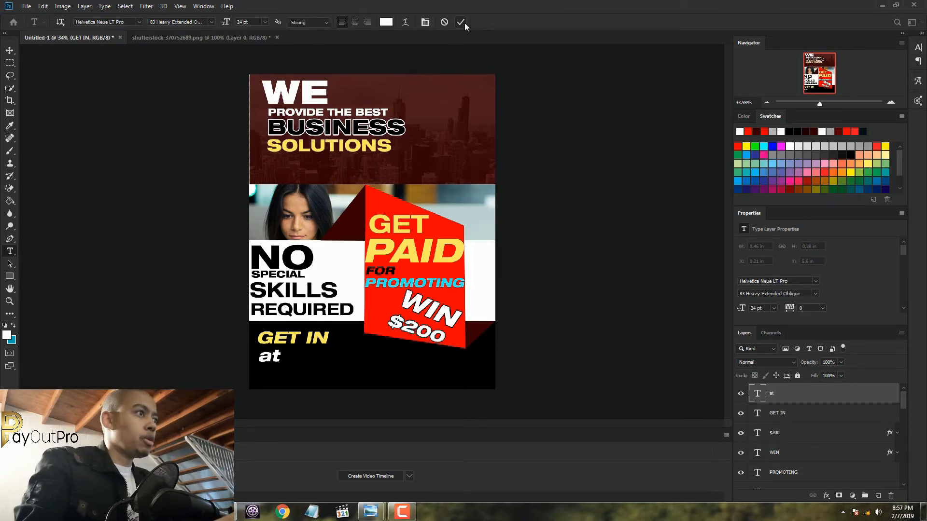
{"action": "left_click", "coordinate": [262, 380]}
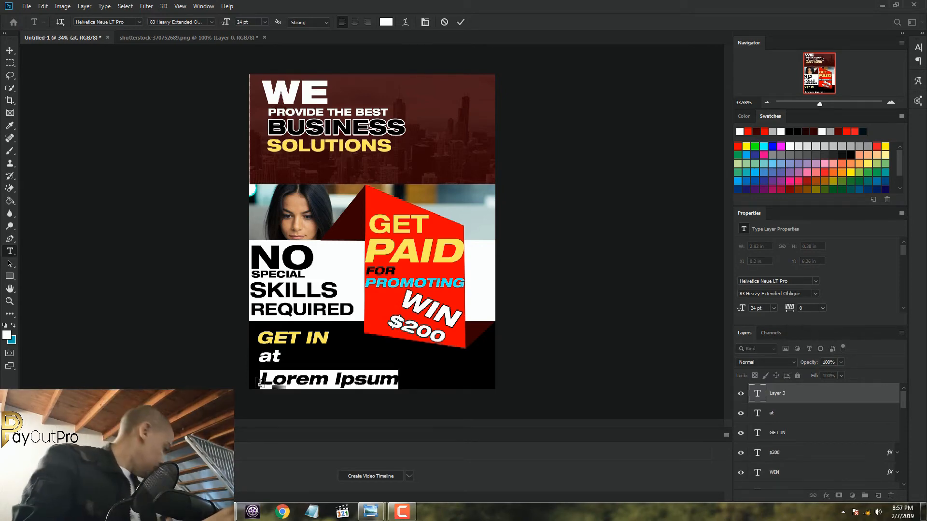
{"action": "type", "text": "www"}
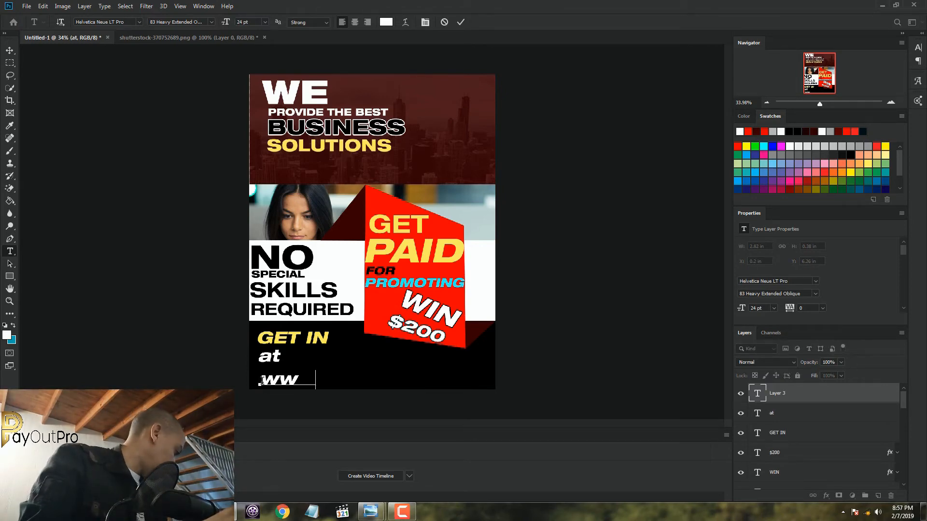
{"action": "type", "text": ".pa"}
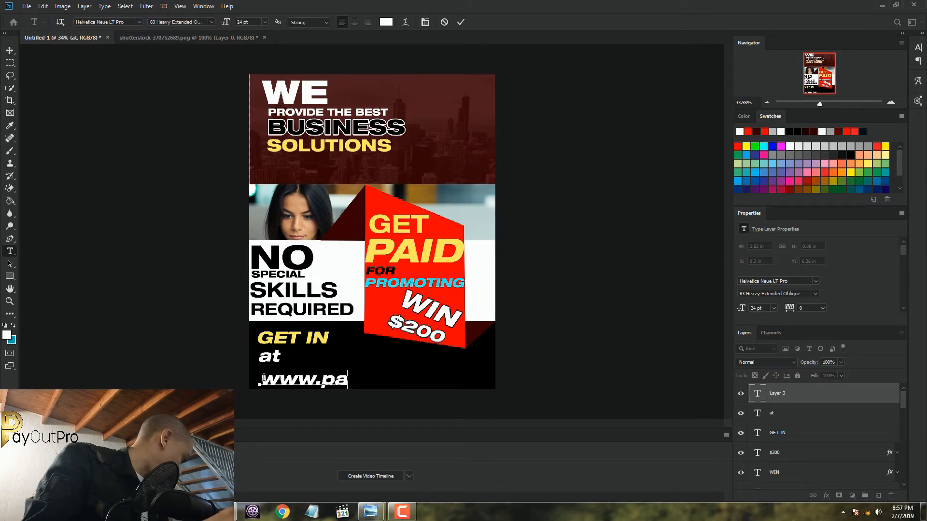
{"action": "type", "text": "yout"}
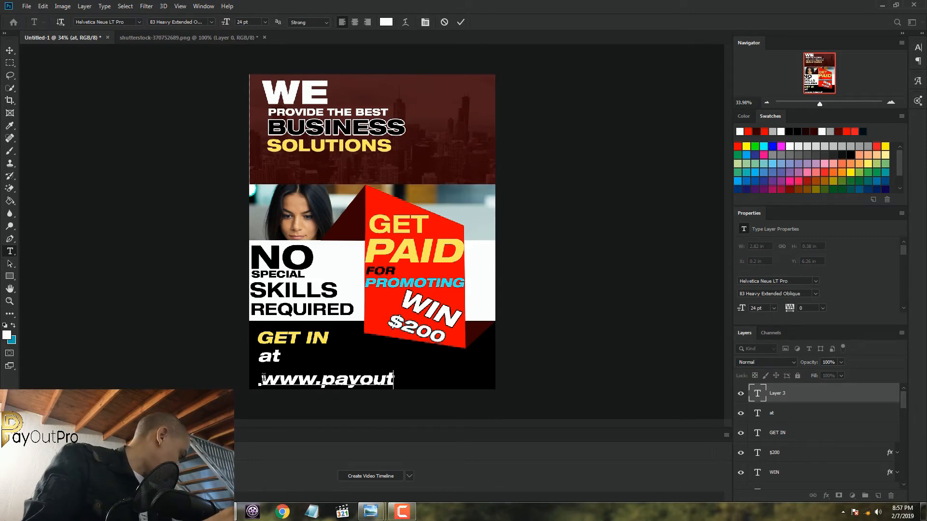
{"action": "type", "text": "pro"}
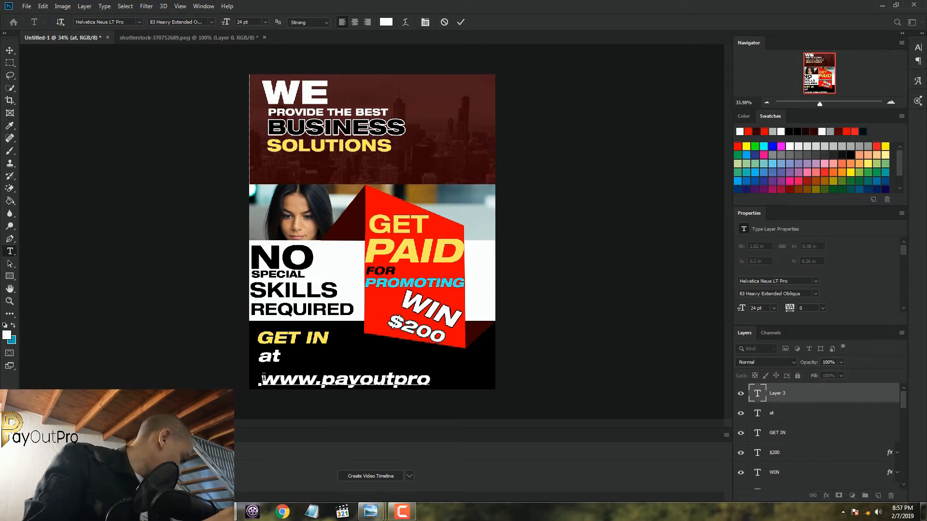
{"action": "type", "text": ".net"}
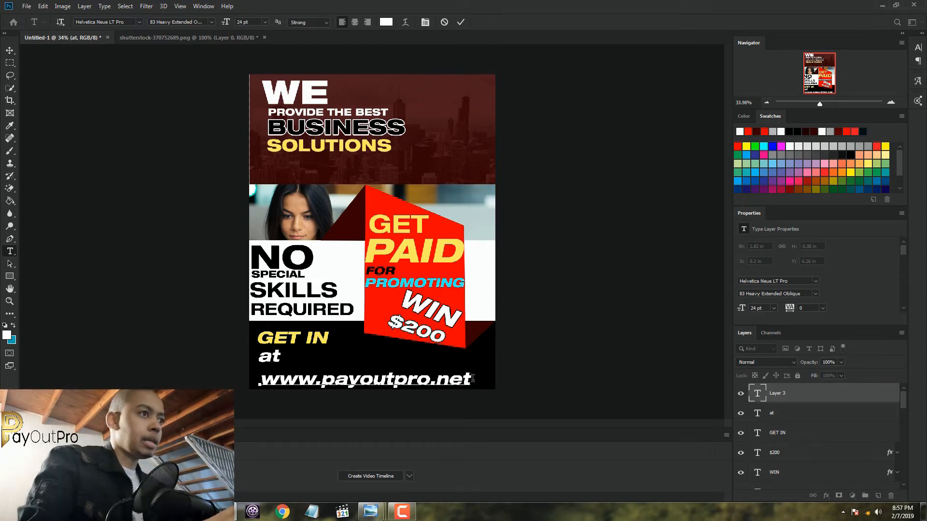
{"action": "left_click_drag", "start_coordinate": [471, 381], "coordinate": [259, 381]}
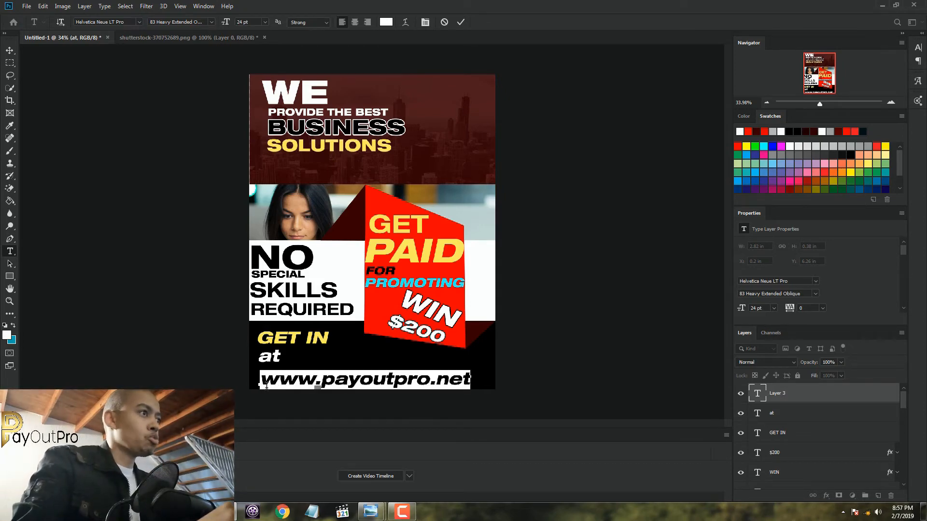
{"action": "left_click", "coordinate": [211, 22]}
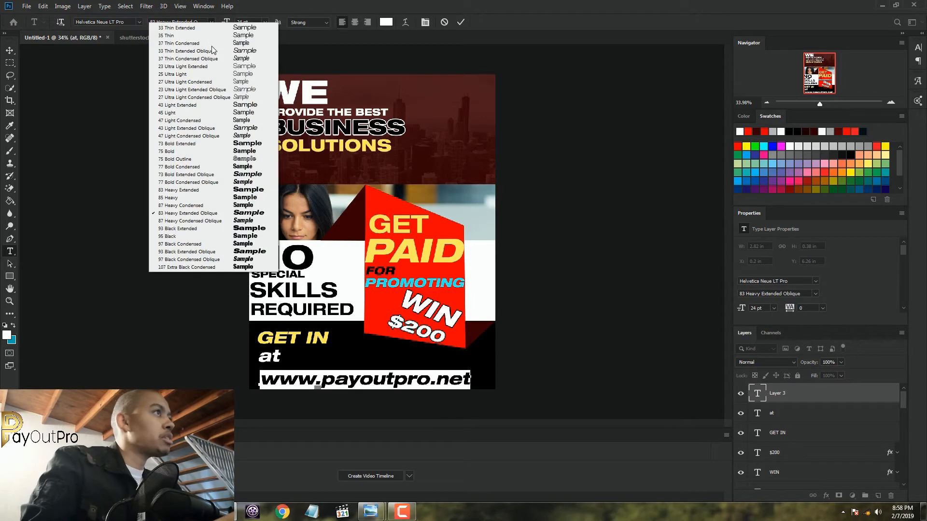
{"action": "left_click", "coordinate": [227, 151]}
{"action": "left_click", "coordinate": [265, 22]}
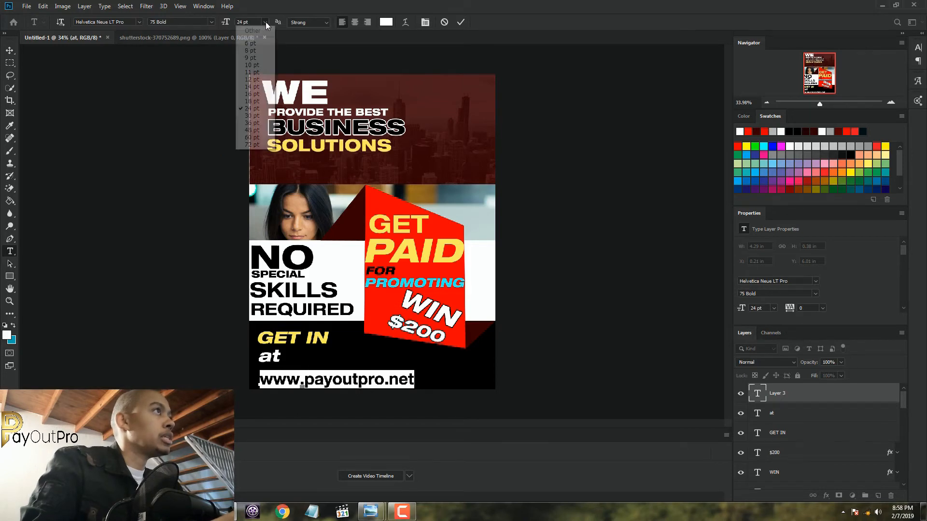
{"action": "left_click", "coordinate": [252, 79]}
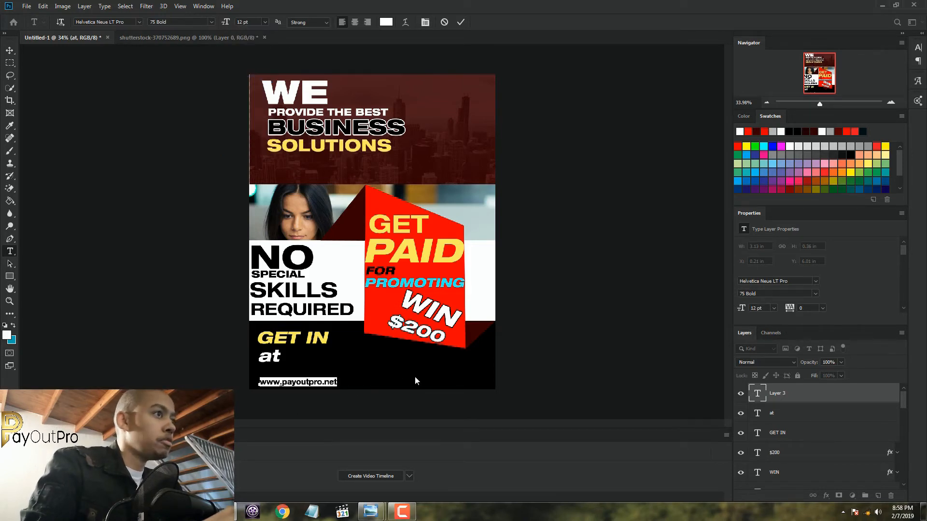
{"action": "left_click", "coordinate": [264, 23]}
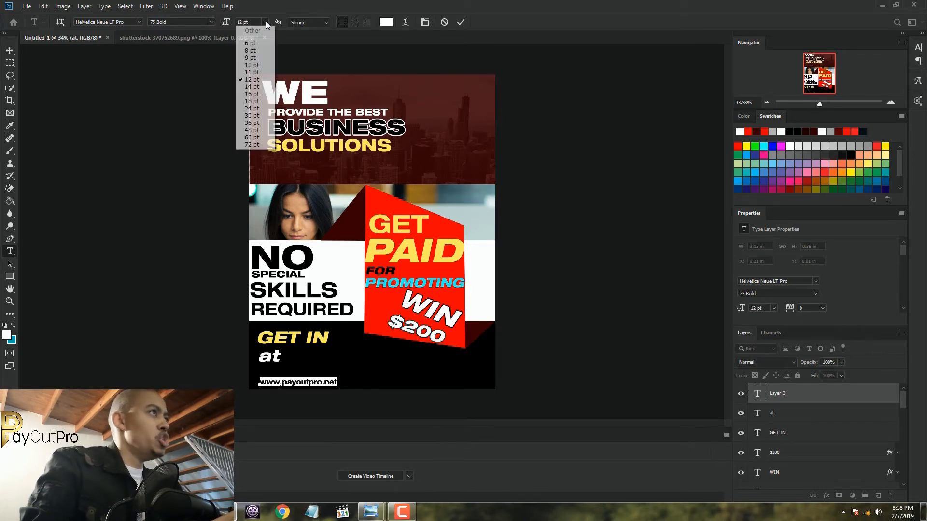
{"action": "left_click", "coordinate": [251, 88]}
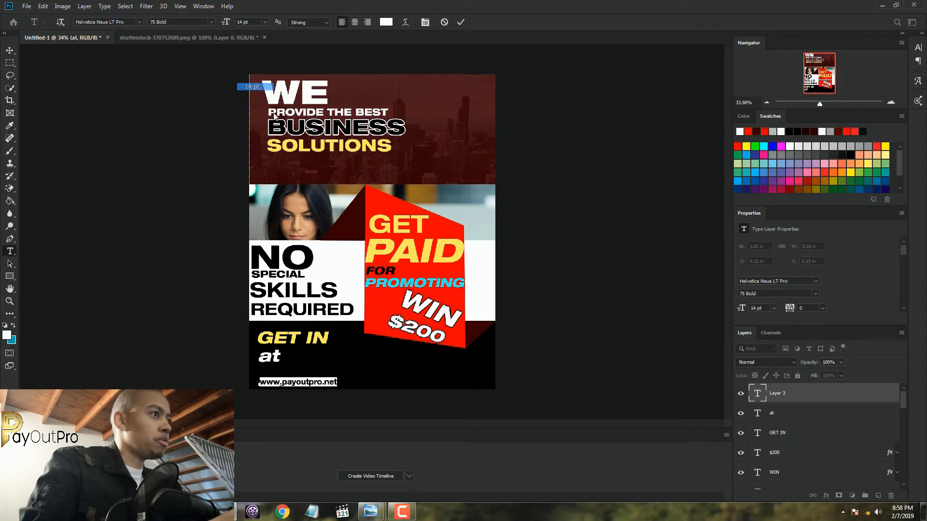
{"action": "left_click", "coordinate": [264, 22]}
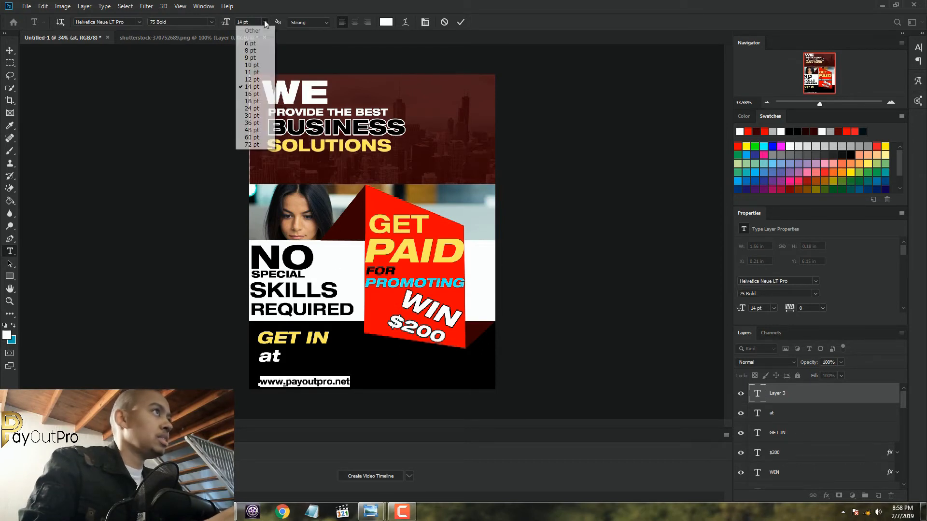
{"action": "left_click", "coordinate": [251, 94]}
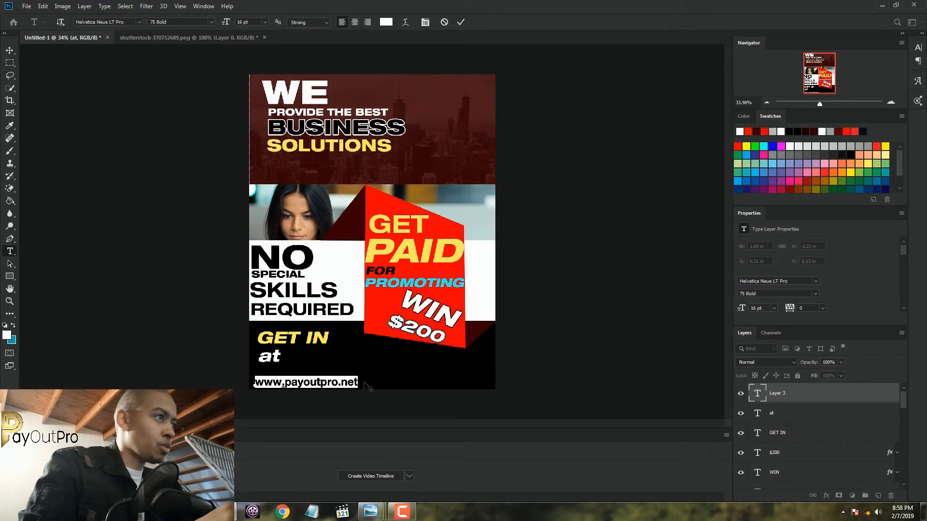
{"action": "mouse_move", "coordinate": [373, 370]}
{"action": "left_mouse_down"}
{"action": "mouse_move", "coordinate": [364, 375]}
{"action": "mouse_move", "coordinate": [369, 384]}
{"action": "left_mouse_up"}
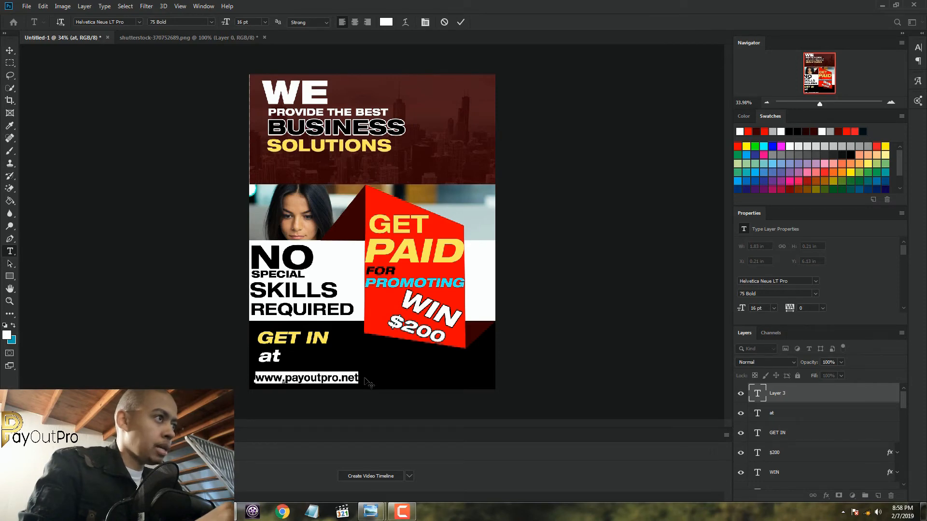
{"action": "left_click", "coordinate": [460, 22]}
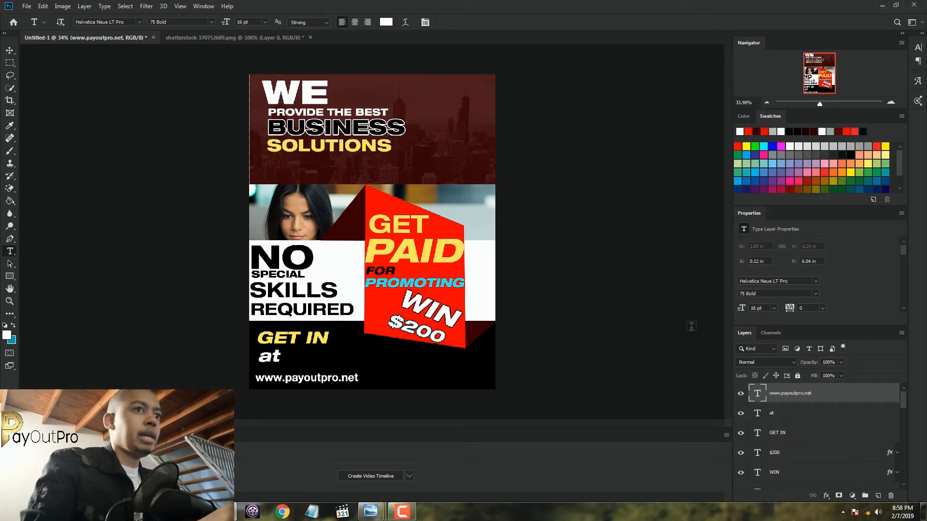
{"action": "left_click", "coordinate": [795, 419]}
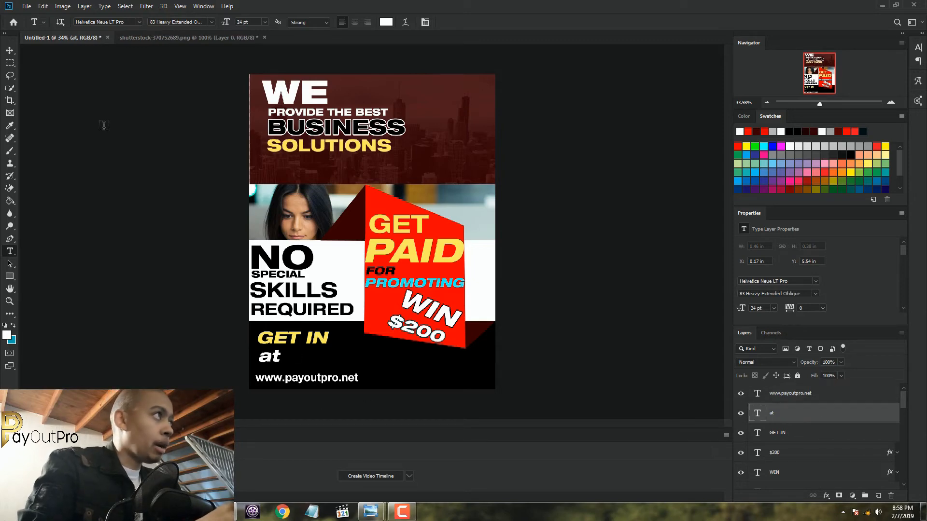
{"action": "left_click", "coordinate": [10, 51]}
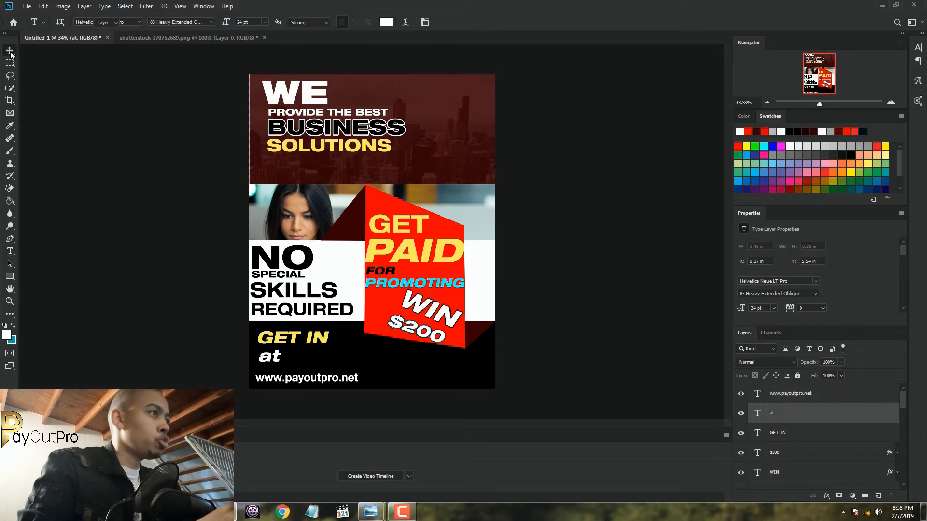
{"action": "scroll", "coordinate": [294, 338], "scroll_direction": "up", "scroll_amount": 5}
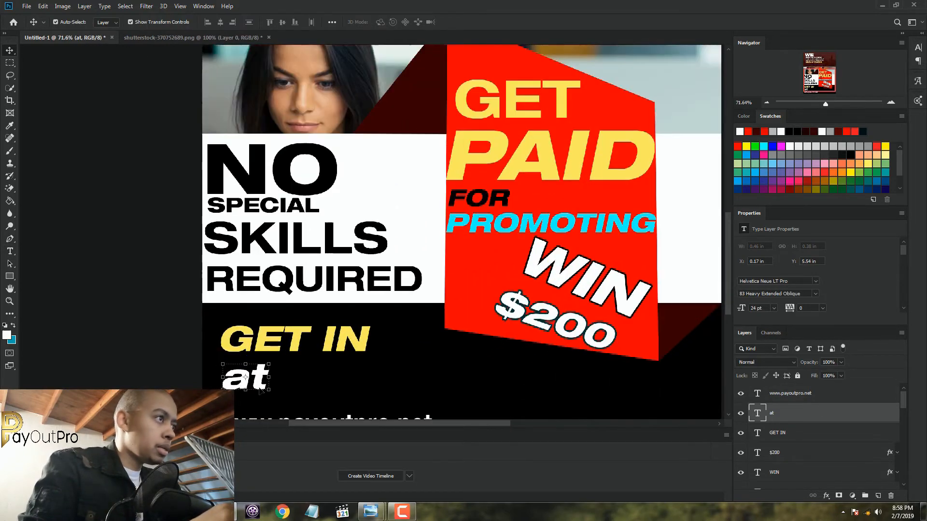
{"action": "left_click_drag", "start_coordinate": [261, 384], "coordinate": [256, 390]}
{"action": "scroll", "coordinate": [355, 333], "scroll_direction": "down", "scroll_amount": 3}
{"action": "scroll", "coordinate": [355, 333], "scroll_direction": "down", "scroll_amount": 2}
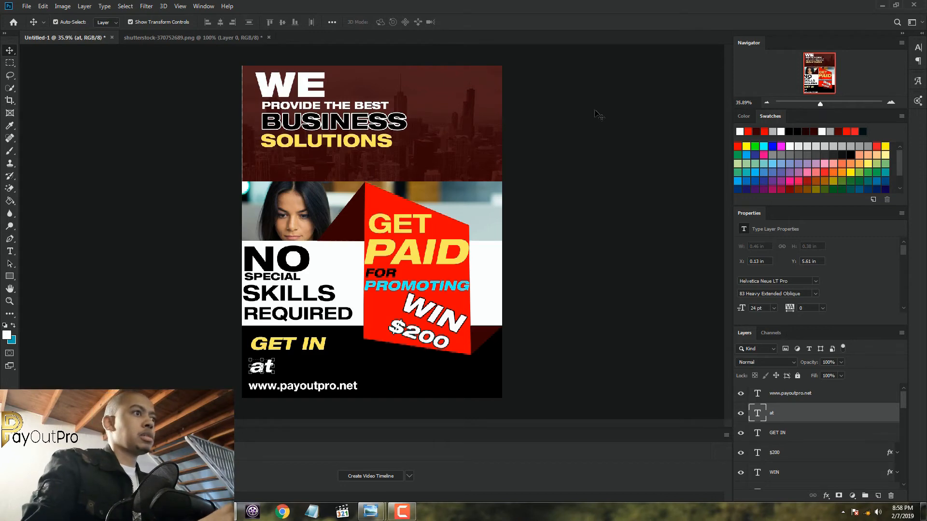
Add a white 16 pt text line "PAYOUTPRO" in the black footer band below the red panel
{"action": "left_click", "coordinate": [850, 394]}
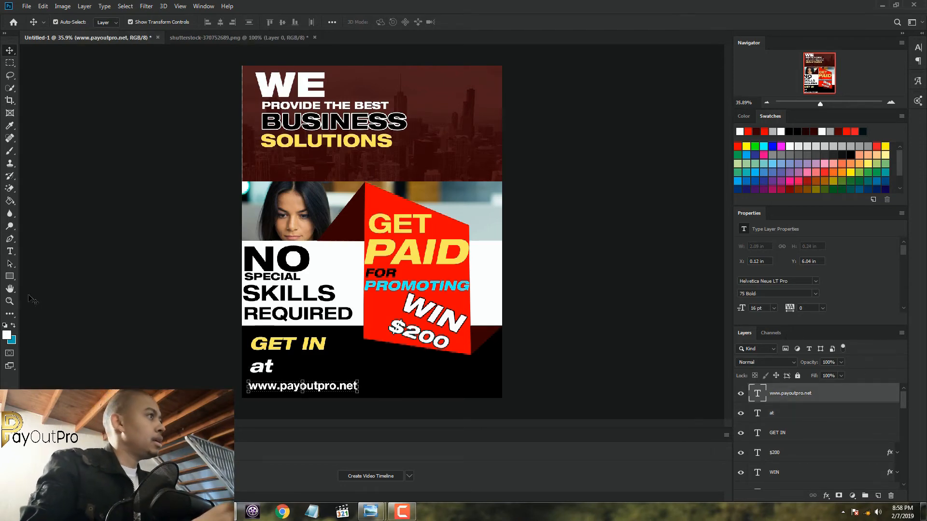
{"action": "left_click", "coordinate": [10, 251]}
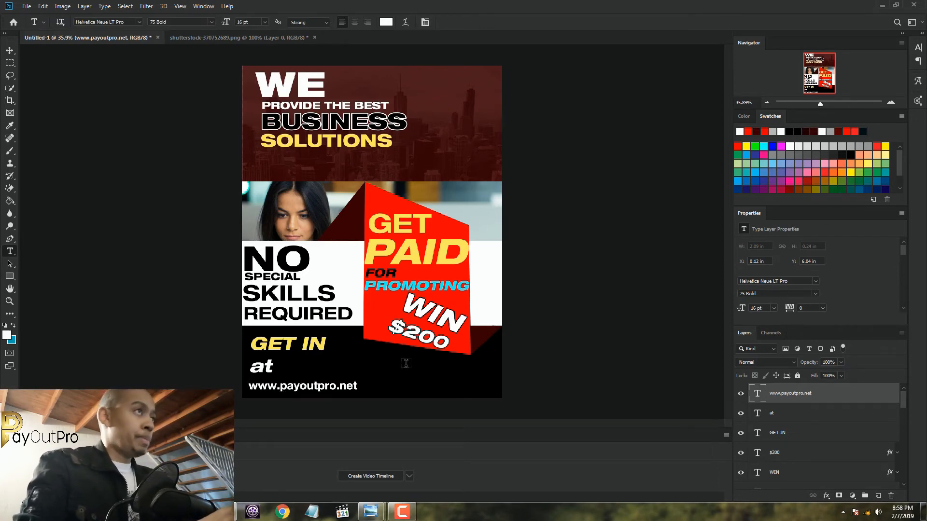
{"action": "left_click", "coordinate": [380, 367]}
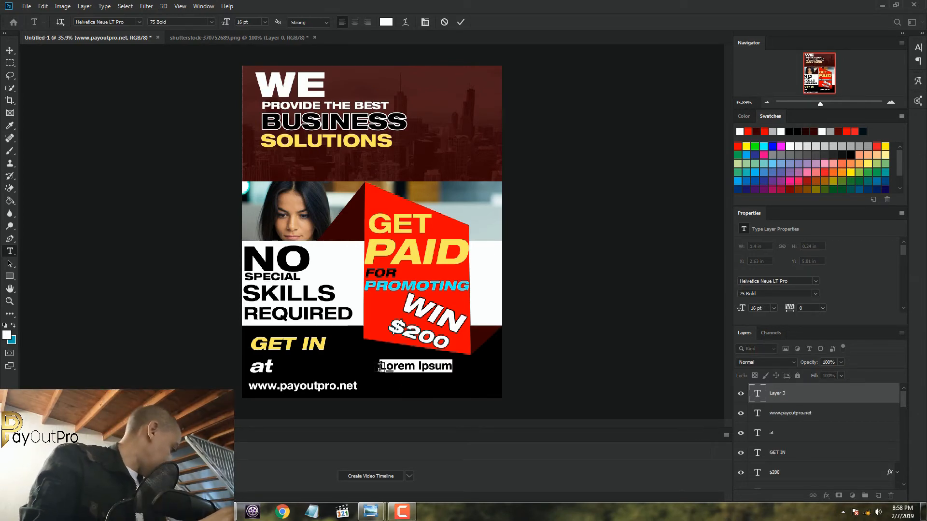
{"action": "type", "text": "PS"}
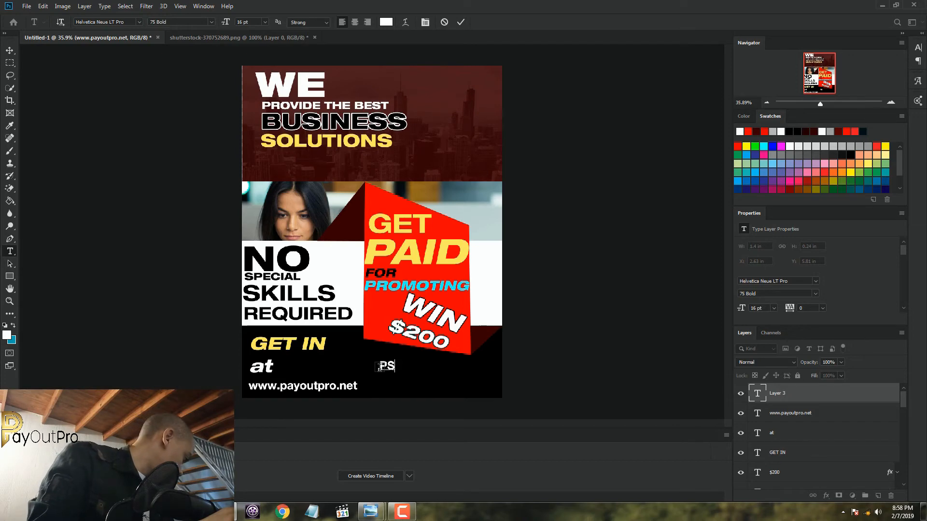
{"action": "type", "text": "YOUT "}
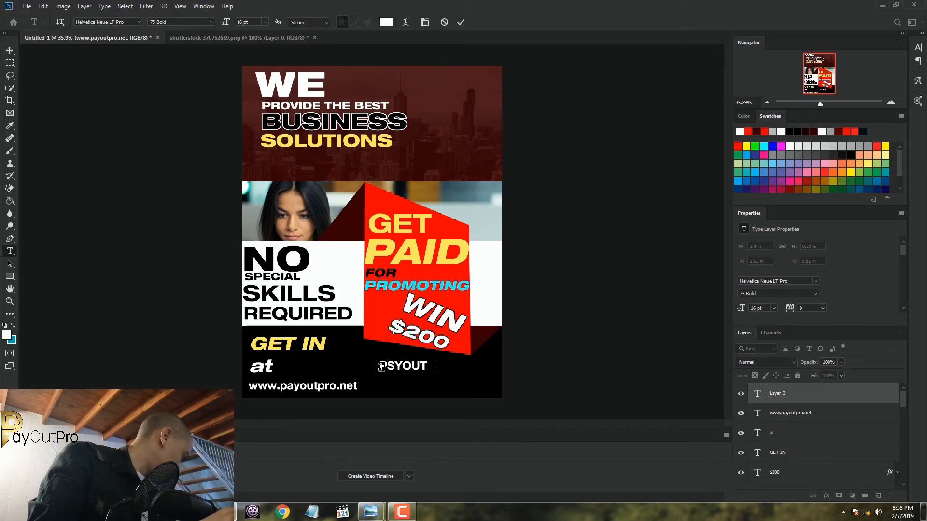
{"action": "type", "text": "RO"}
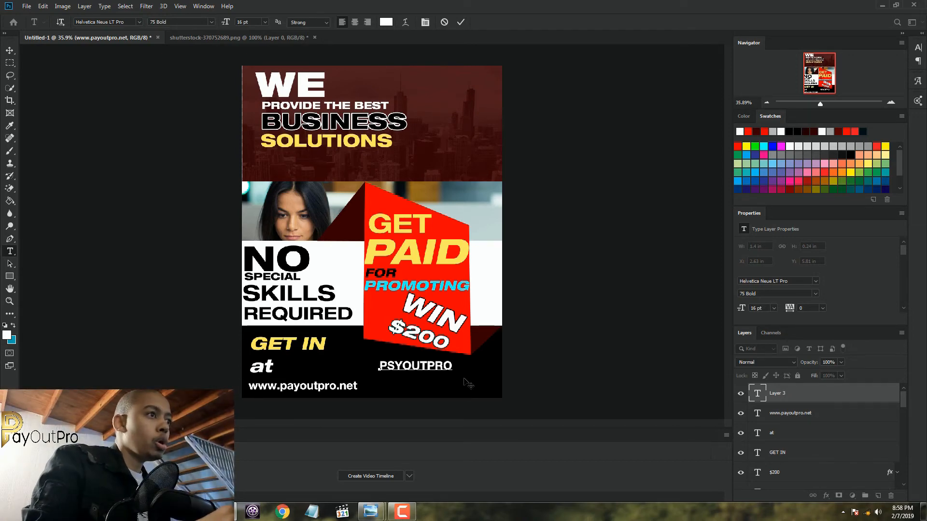
{"action": "left_click_drag", "start_coordinate": [386, 367], "coordinate": [395, 366]}
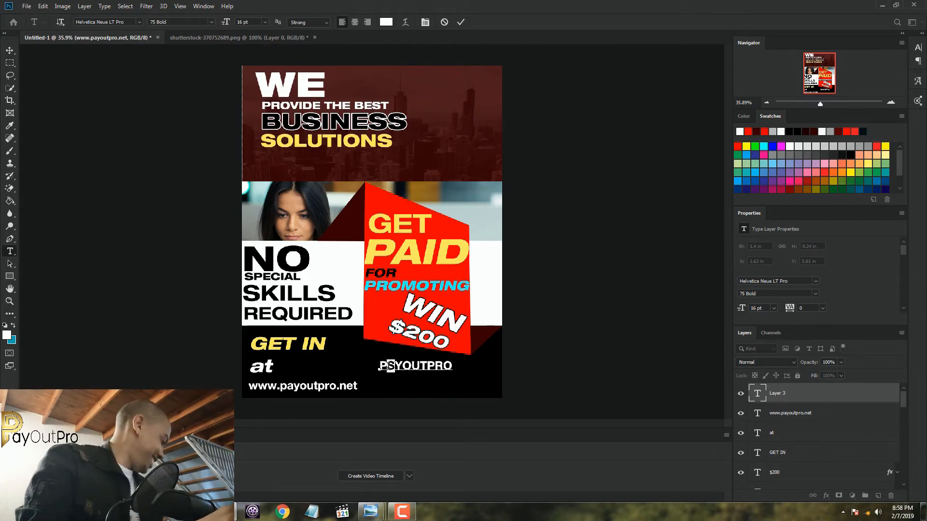
{"action": "type", "text": "A"}
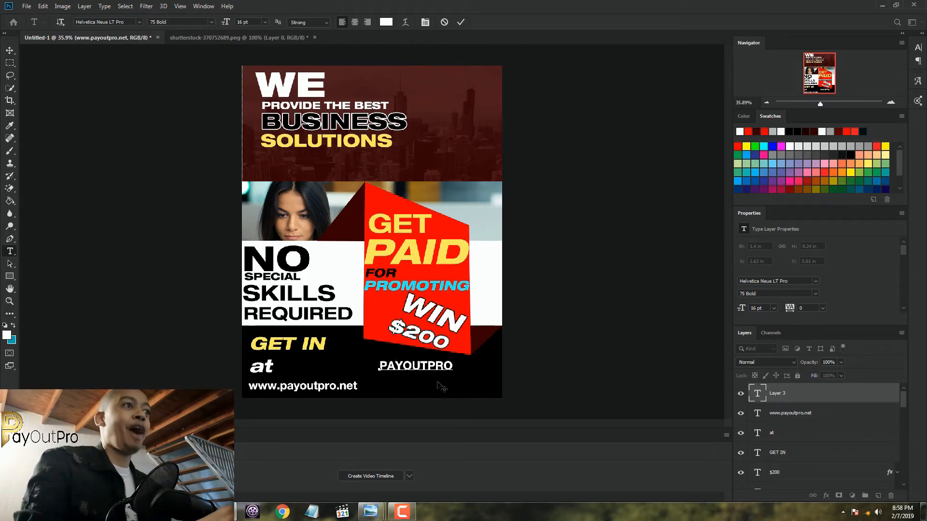
Change the font style of "PAYOUTPRO" to 93 Black Extended and close the Glyphs panel
{"action": "left_click_drag", "start_coordinate": [454, 365], "coordinate": [378, 365]}
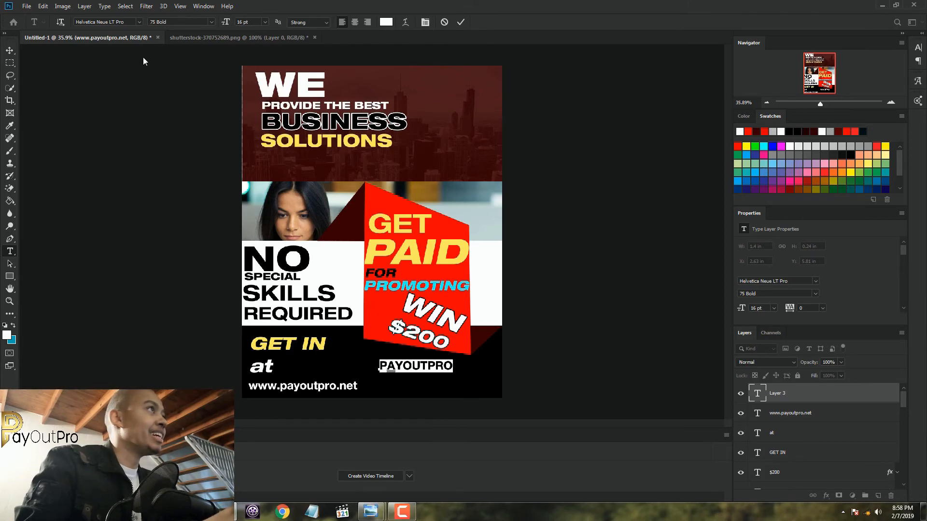
{"action": "left_click", "coordinate": [211, 22]}
{"action": "left_click", "coordinate": [216, 230]}
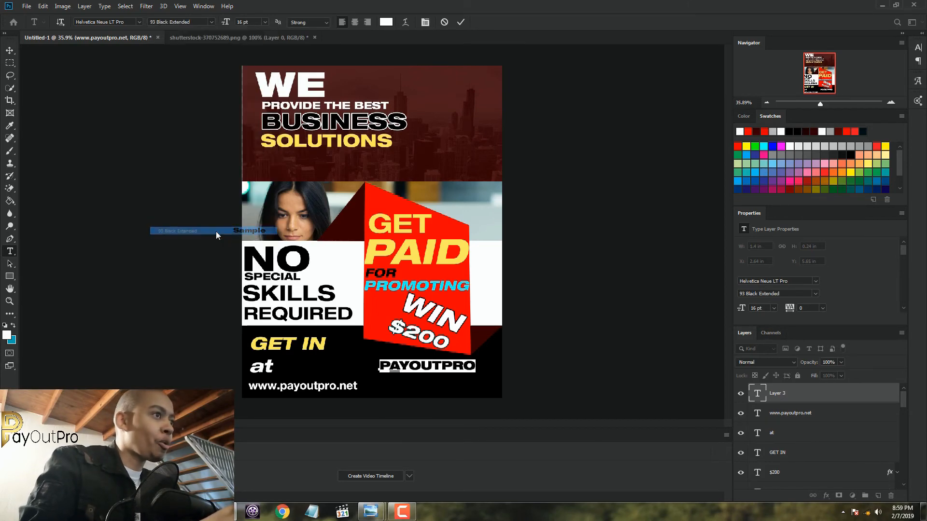
{"action": "left_click", "coordinate": [458, 386]}
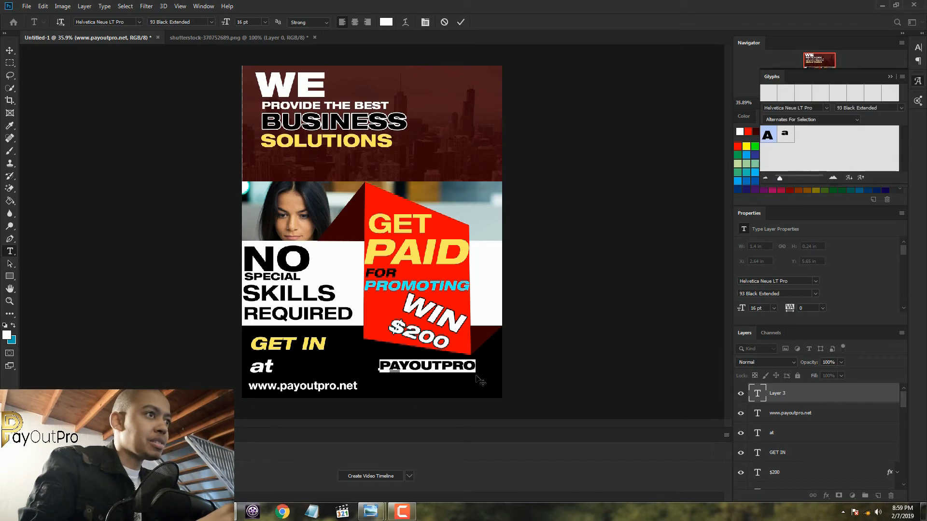
{"action": "left_click", "coordinate": [892, 76]}
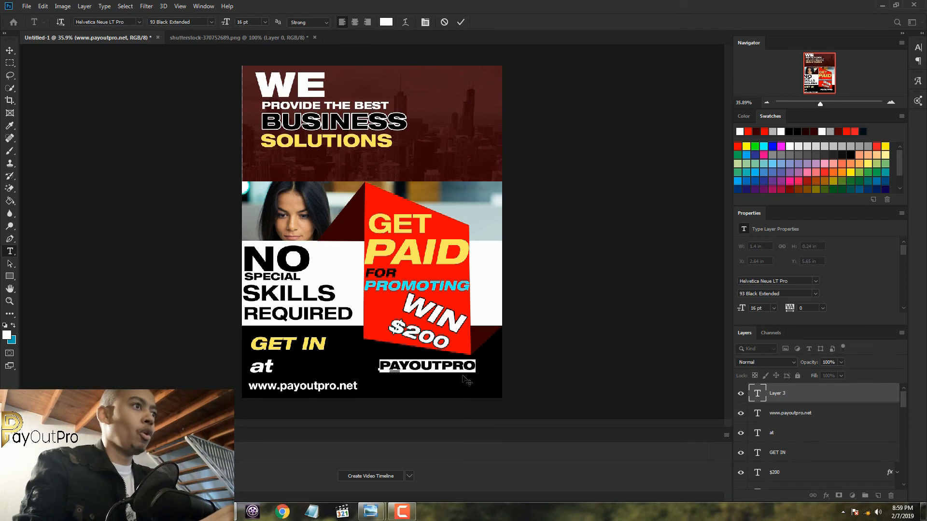
Enlarge "PAYOUTPRO" to 18 pt and shift it slightly down and right, beneath the red panel
{"action": "mouse_move", "coordinate": [477, 380]}
{"action": "left_mouse_down"}
{"action": "mouse_move", "coordinate": [470, 380]}
{"action": "mouse_move", "coordinate": [477, 382]}
{"action": "left_mouse_up"}
{"action": "left_click", "coordinate": [265, 23]}
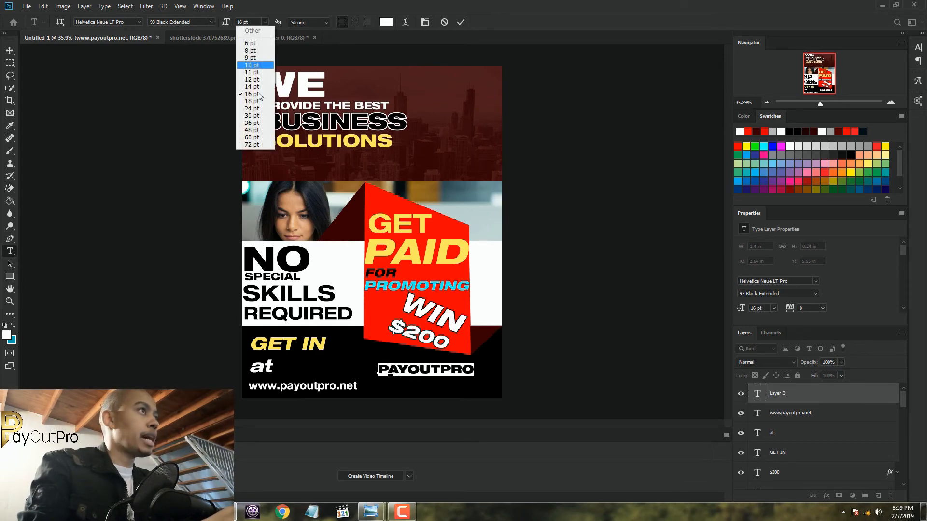
{"action": "left_click", "coordinate": [260, 98]}
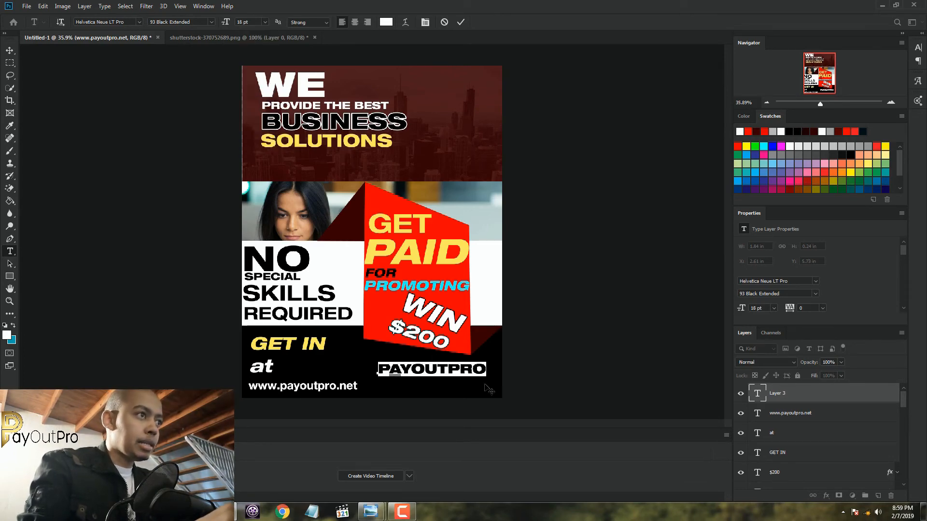
{"action": "mouse_move", "coordinate": [486, 386]}
{"action": "left_mouse_down"}
{"action": "mouse_move", "coordinate": [479, 384]}
{"action": "mouse_move", "coordinate": [495, 386]}
{"action": "left_mouse_up"}
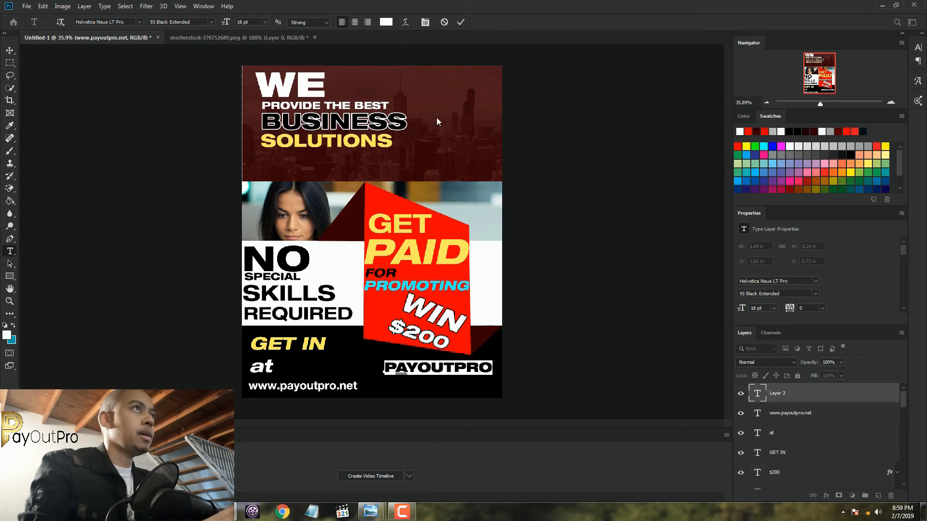
Commit the "PAYOUTPRO" text and add a text line reading "FIRST OF ITS KIND" directly beneath it
{"action": "left_click", "coordinate": [460, 21]}
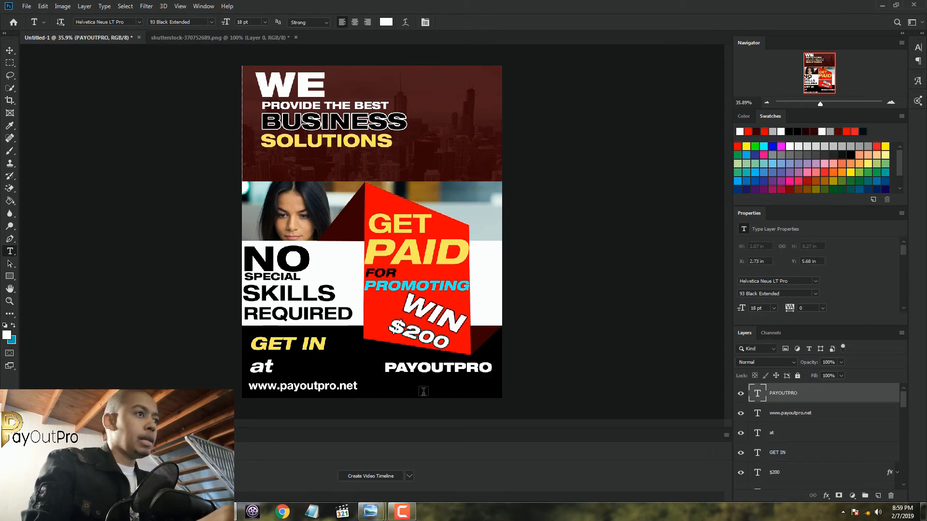
{"action": "left_click", "coordinate": [385, 390]}
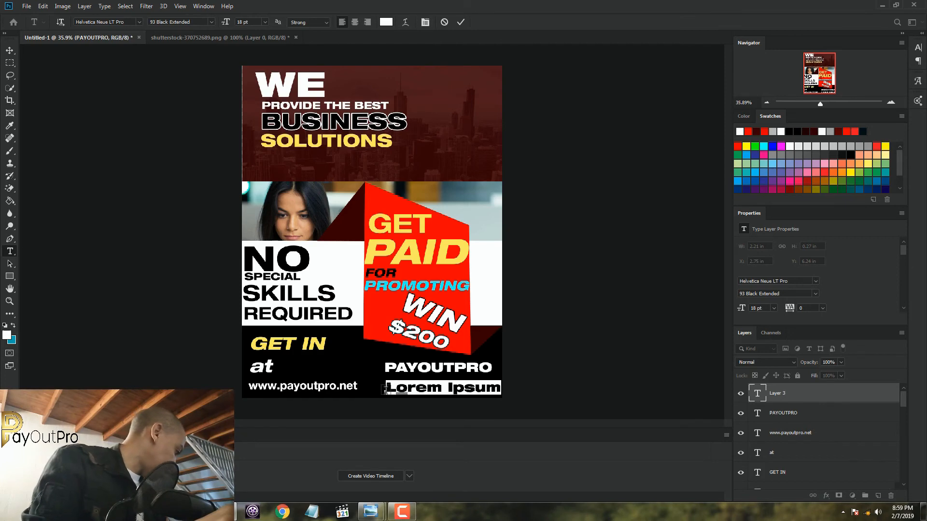
{"action": "type", "text": "FIRS"}
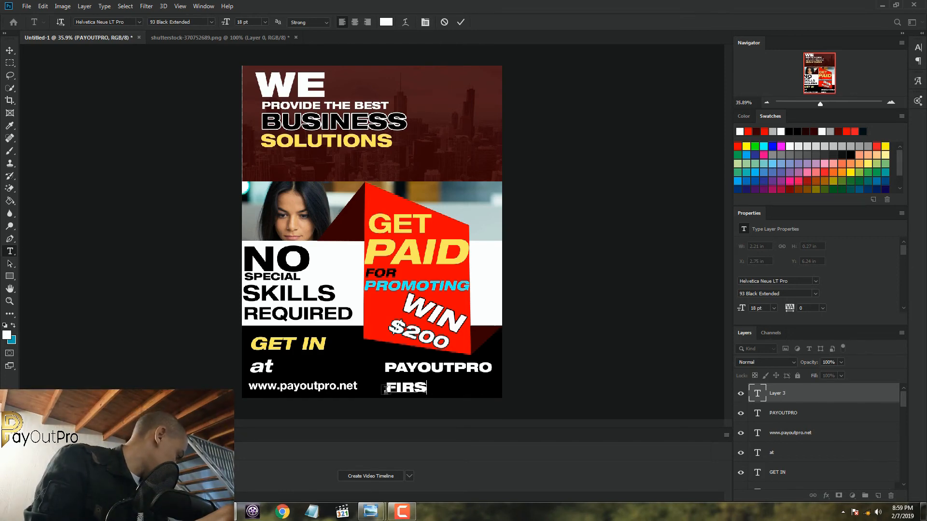
{"action": "type", "text": "T OF"}
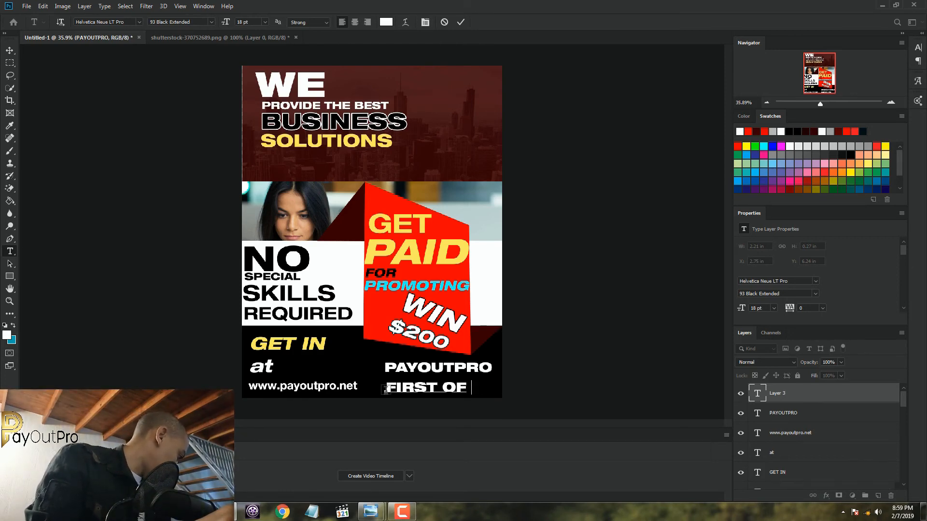
{"action": "type", "text": " ITS"}
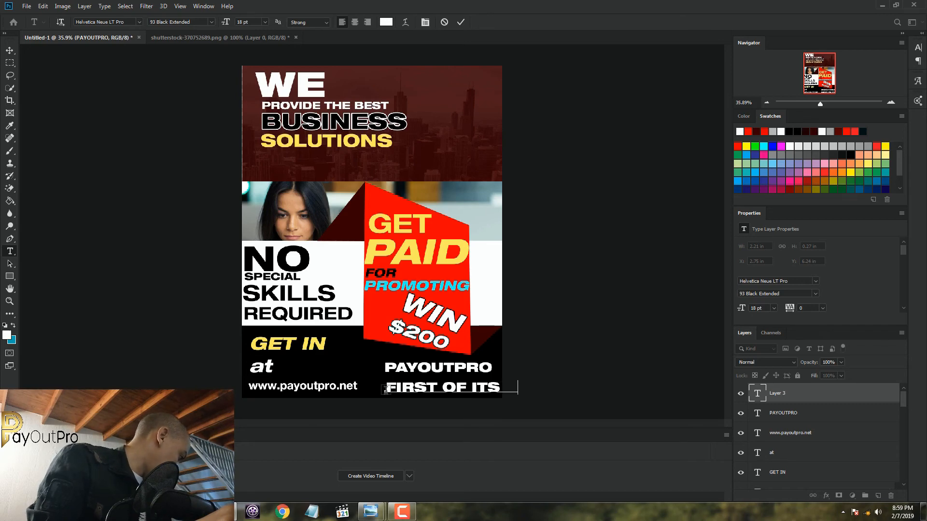
{"action": "type", "text": " KIND"}
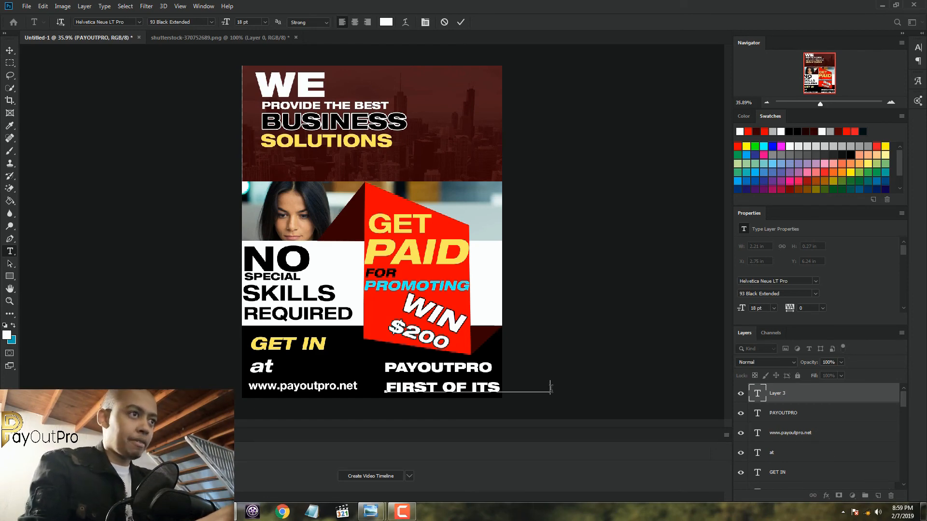
Set the "FIRST OF ITS KIND" text to the 45 Light font style at 18 pt
{"action": "left_click_drag", "start_coordinate": [550, 388], "coordinate": [385, 389]}
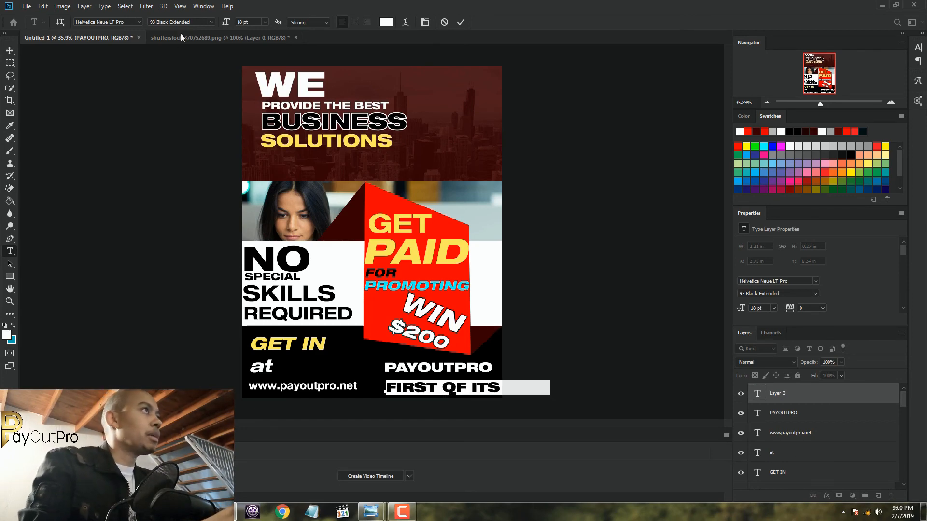
{"action": "left_click", "coordinate": [264, 22]}
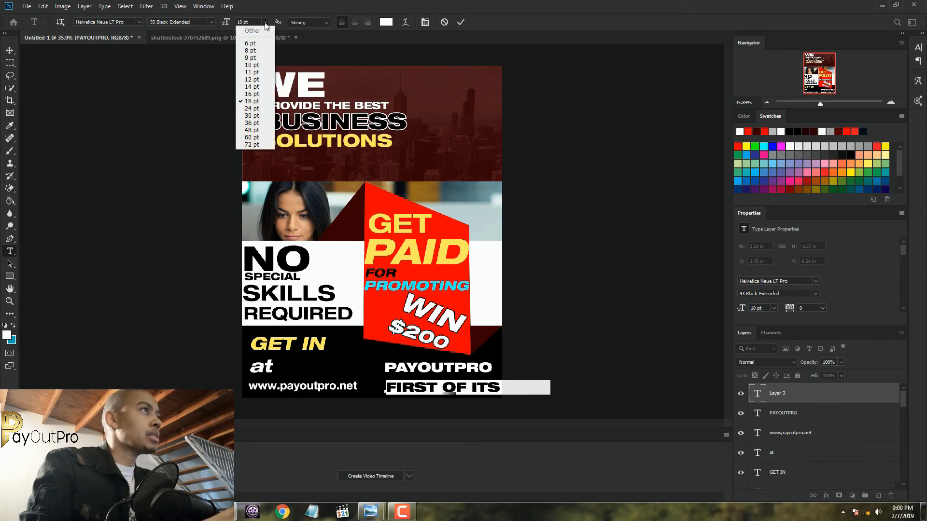
{"action": "left_click", "coordinate": [262, 88]}
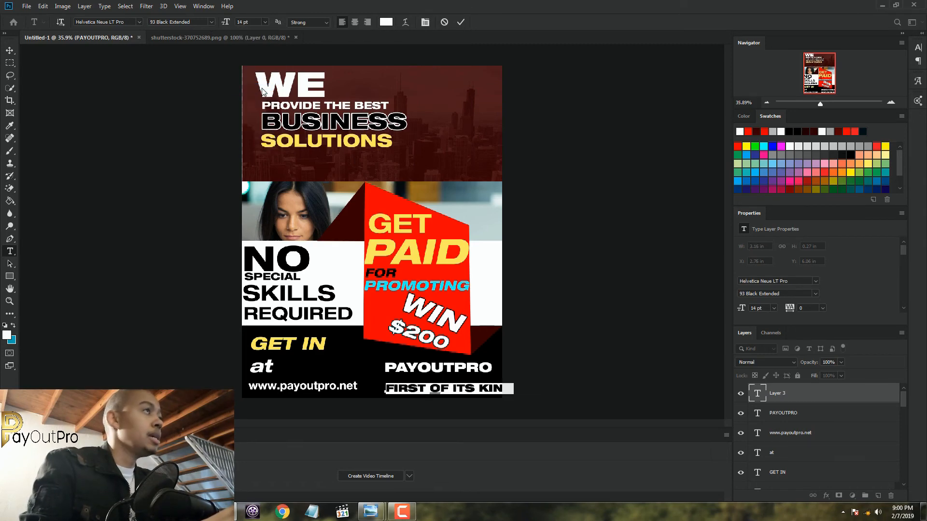
{"action": "left_click", "coordinate": [213, 23]}
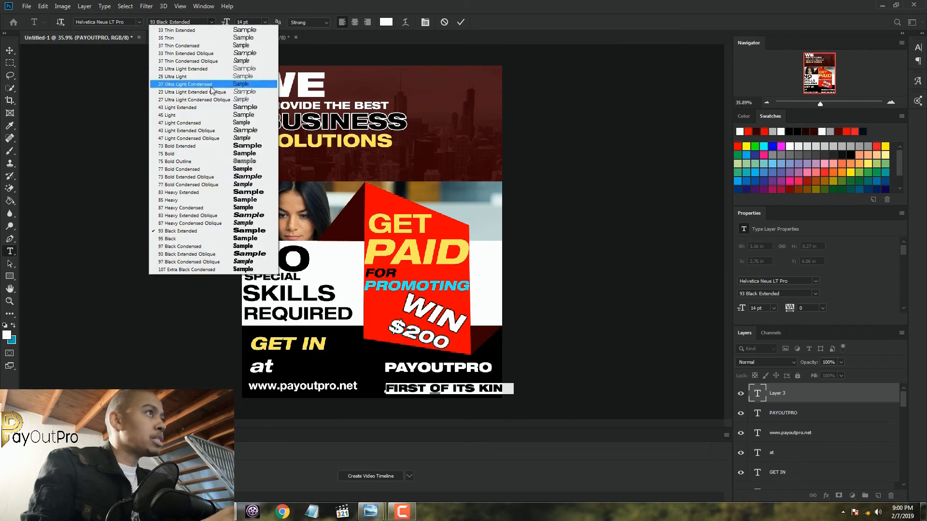
{"action": "left_click", "coordinate": [212, 117]}
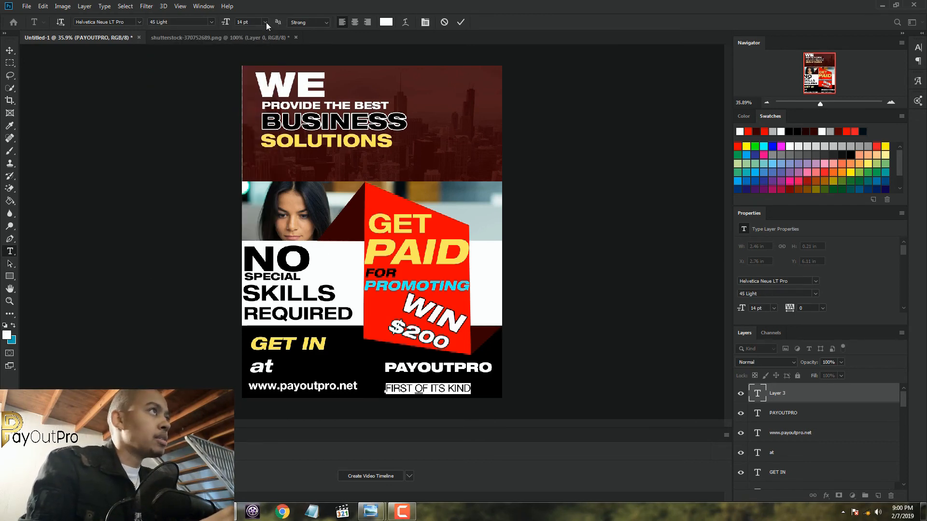
{"action": "left_click", "coordinate": [265, 22]}
{"action": "left_click", "coordinate": [266, 95]}
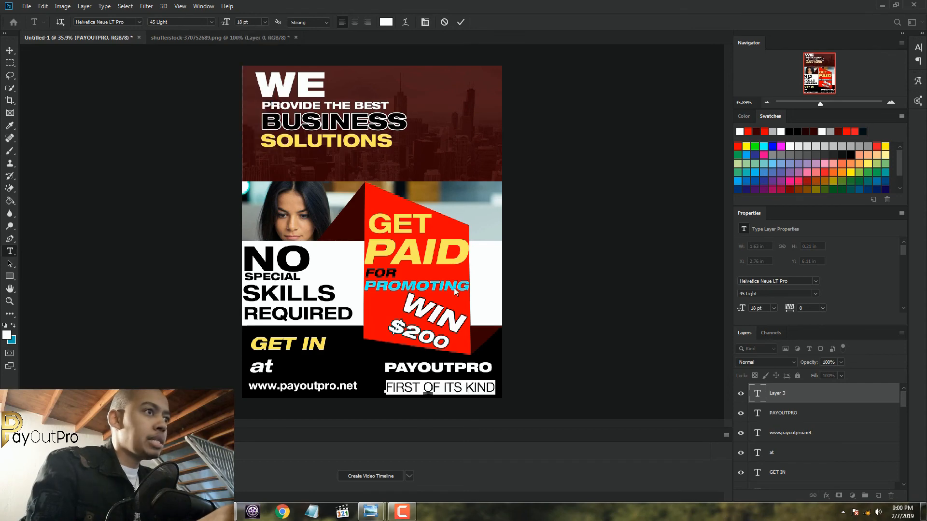
Color the "FIRST OF ITS KIND" text bright cyan-blue (#03d2fe) and commit the text
{"action": "left_click", "coordinate": [385, 23]}
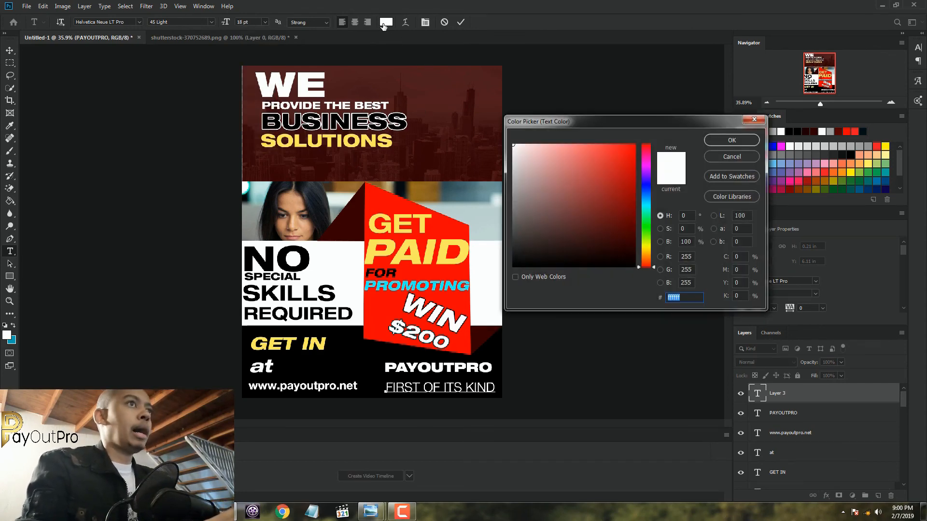
{"action": "left_click", "coordinate": [647, 203]}
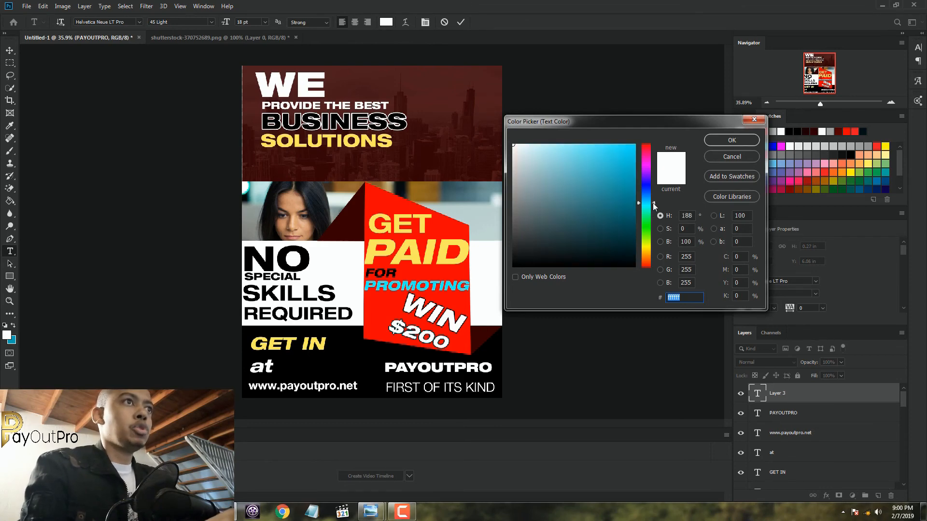
{"action": "left_click_drag", "start_coordinate": [652, 202], "coordinate": [653, 195]}
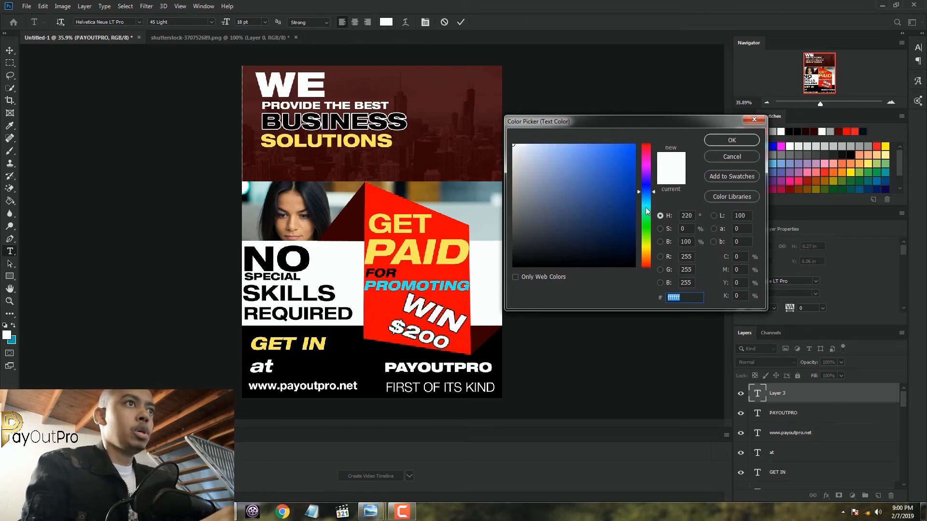
{"action": "left_click", "coordinate": [649, 202]}
{"action": "left_click", "coordinate": [630, 201]}
{"action": "left_click", "coordinate": [627, 192]}
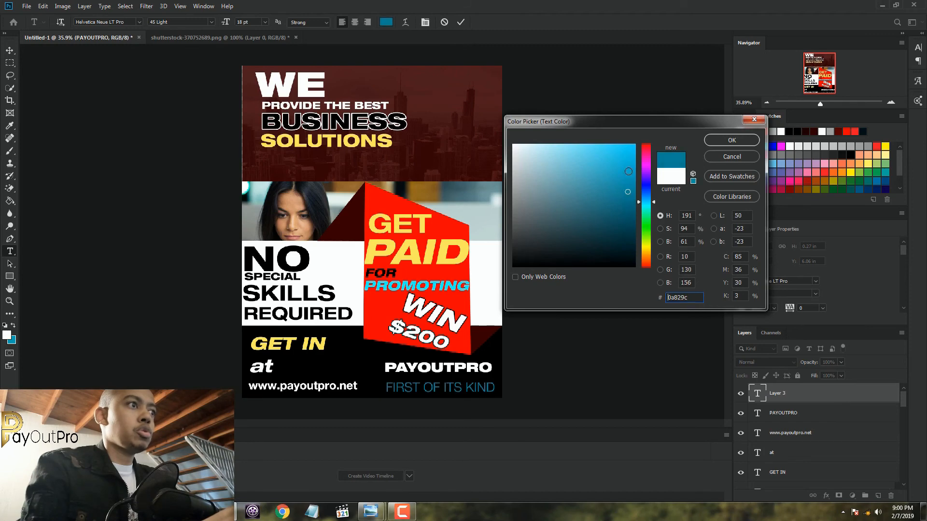
{"action": "left_click_drag", "start_coordinate": [628, 171], "coordinate": [635, 145]}
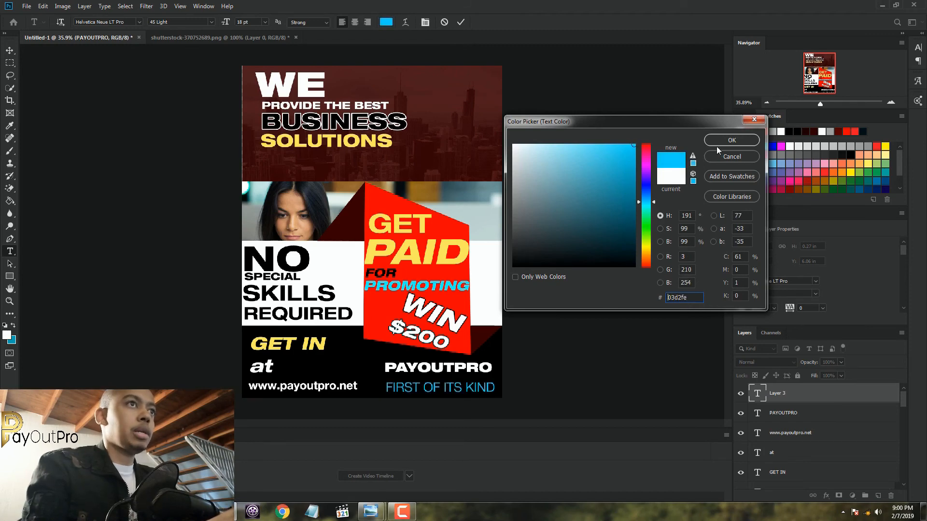
{"action": "left_click", "coordinate": [729, 141]}
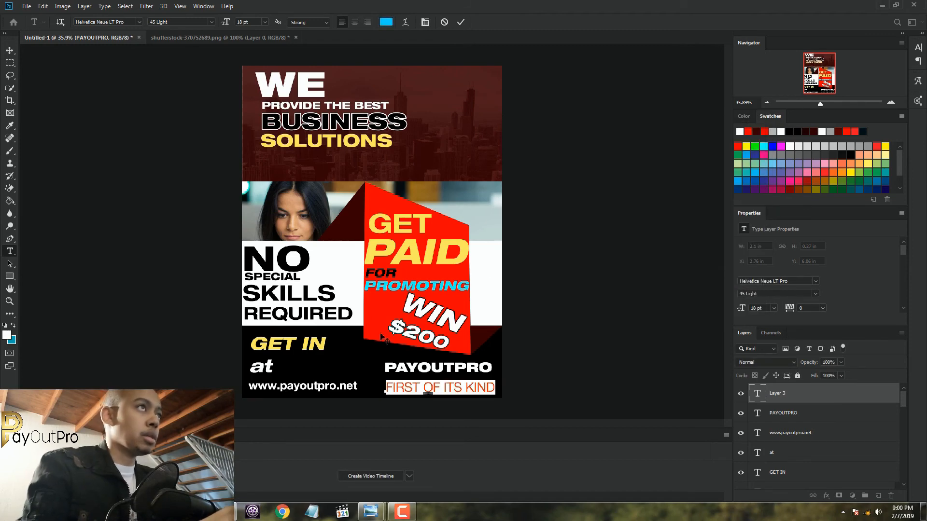
{"action": "left_click", "coordinate": [461, 22]}
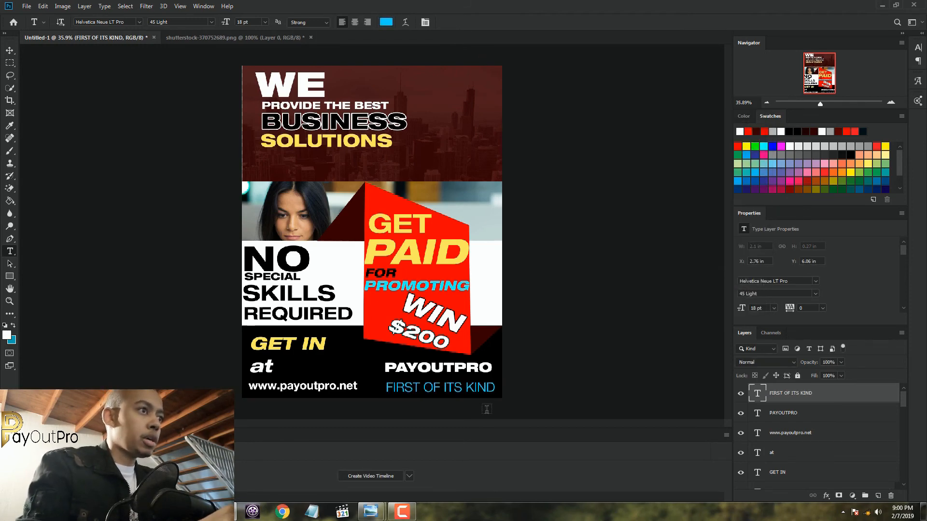
Enlarge "FIRST OF ITS KIND" to about 19.75 pt and position it just beneath "PAYOUTPRO"
{"action": "left_click", "coordinate": [9, 49]}
{"action": "left_click_drag", "start_coordinate": [468, 392], "coordinate": [465, 390]}
{"action": "left_click_drag", "start_coordinate": [382, 387], "coordinate": [408, 391]}
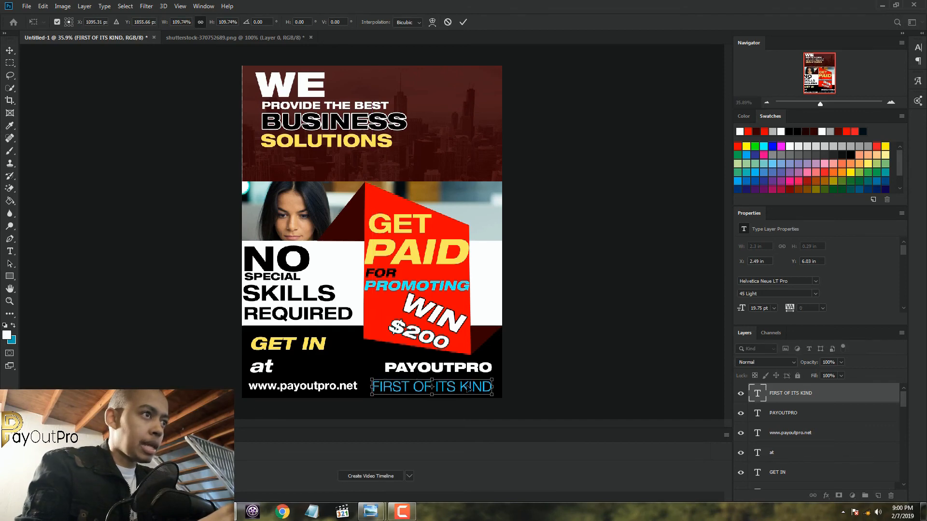
{"action": "left_click_drag", "start_coordinate": [468, 388], "coordinate": [471, 389]}
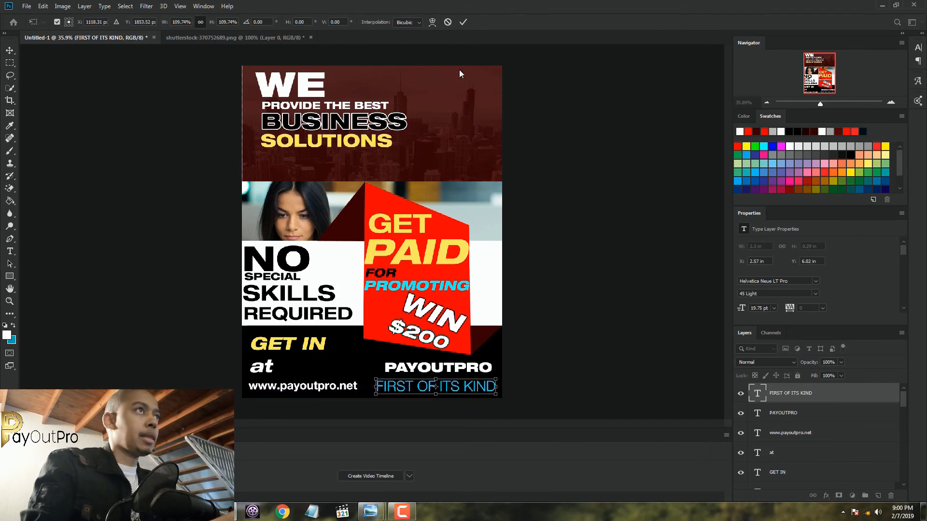
{"action": "left_click", "coordinate": [462, 25]}
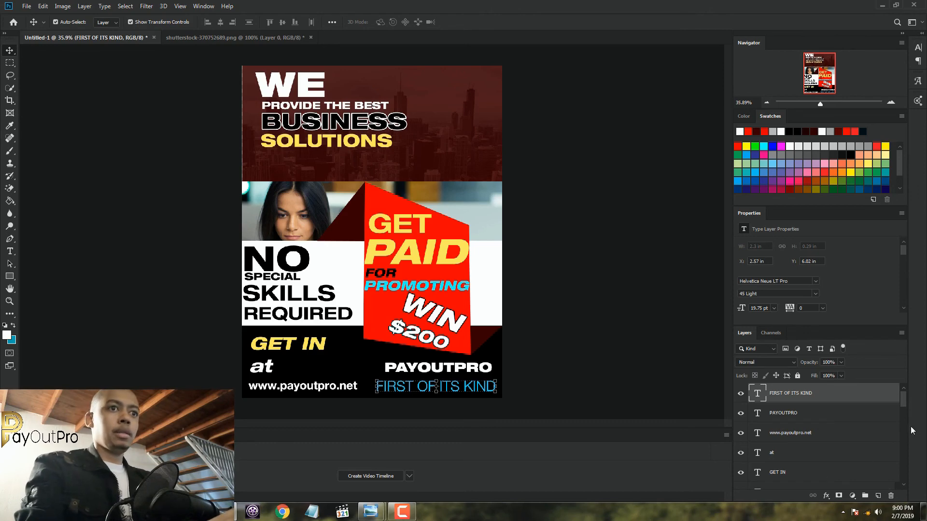
Select Layer 0 at the bottom of the layer stack and review the whole poster
{"action": "scroll", "coordinate": [904, 414], "scroll_direction": "down", "scroll_amount": 10}
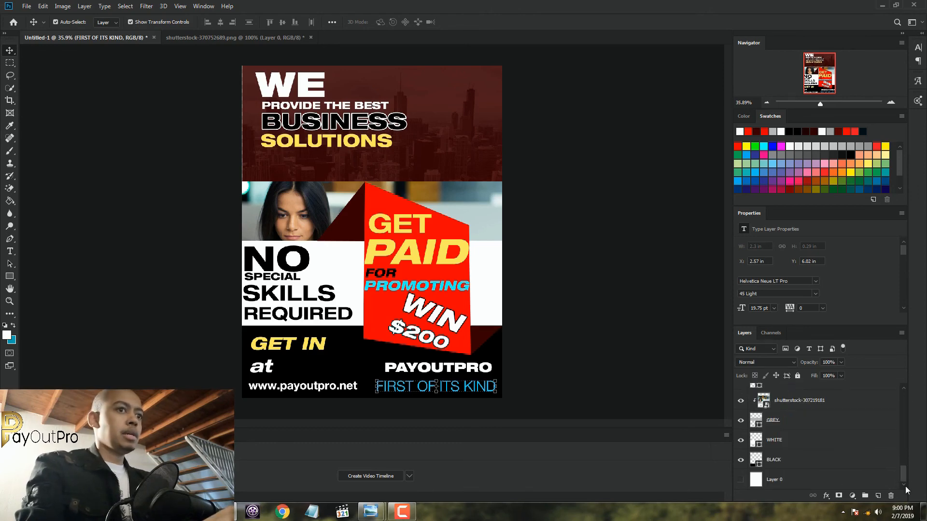
{"action": "left_click", "coordinate": [815, 481]}
{"action": "left_click_drag", "start_coordinate": [902, 479], "coordinate": [896, 340]}
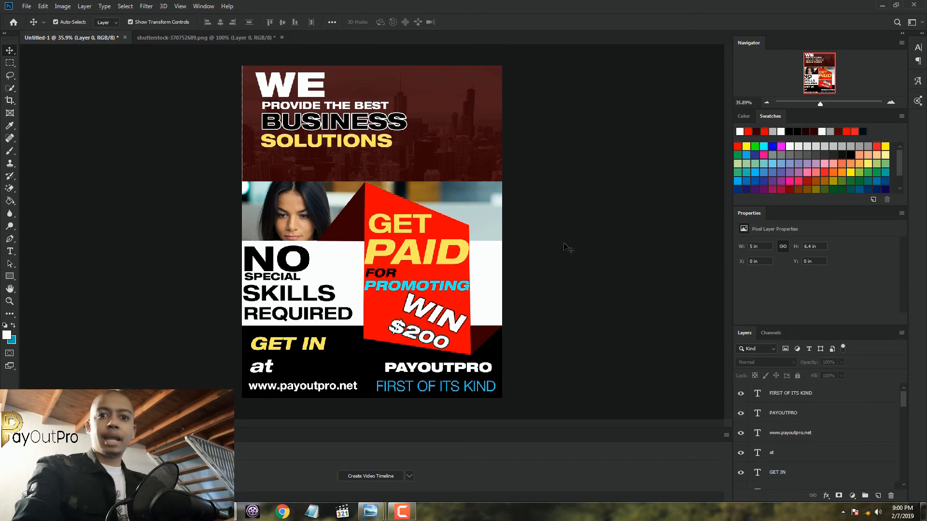
{"action": "scroll", "coordinate": [565, 247], "scroll_direction": "down", "scroll_amount": 2}
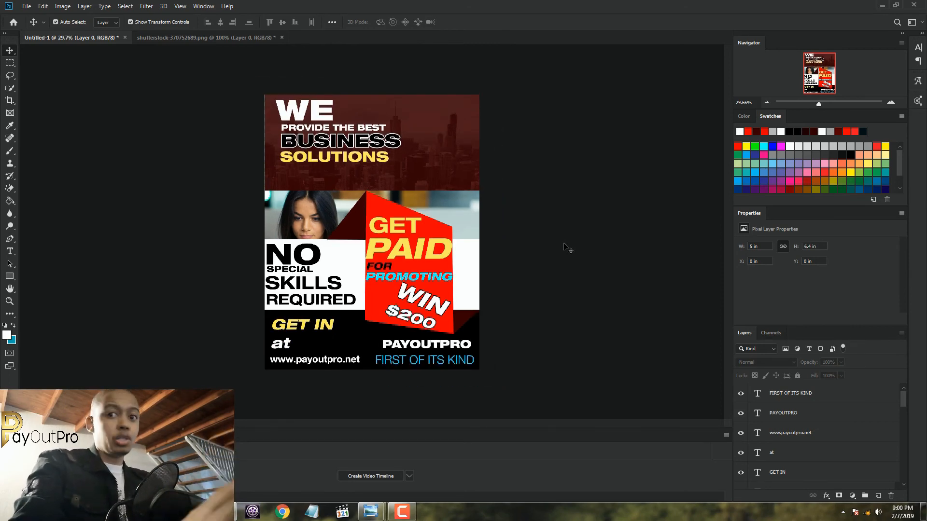
{"action": "scroll", "coordinate": [396, 258], "scroll_direction": "up", "scroll_amount": 4}
{"action": "scroll", "coordinate": [396, 258], "scroll_direction": "down", "scroll_amount": 1}
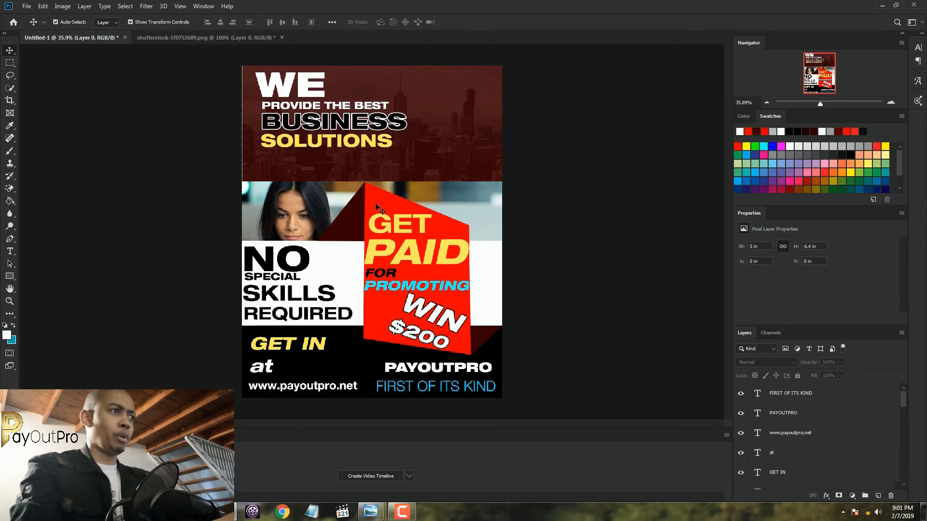
Save a JPEG copy of the poster to the Desktop as "FB Promo Poster 2" at maximum quality 12, and show the desktop
{"action": "left_click", "coordinate": [27, 6]}
{"action": "left_click", "coordinate": [48, 114]}
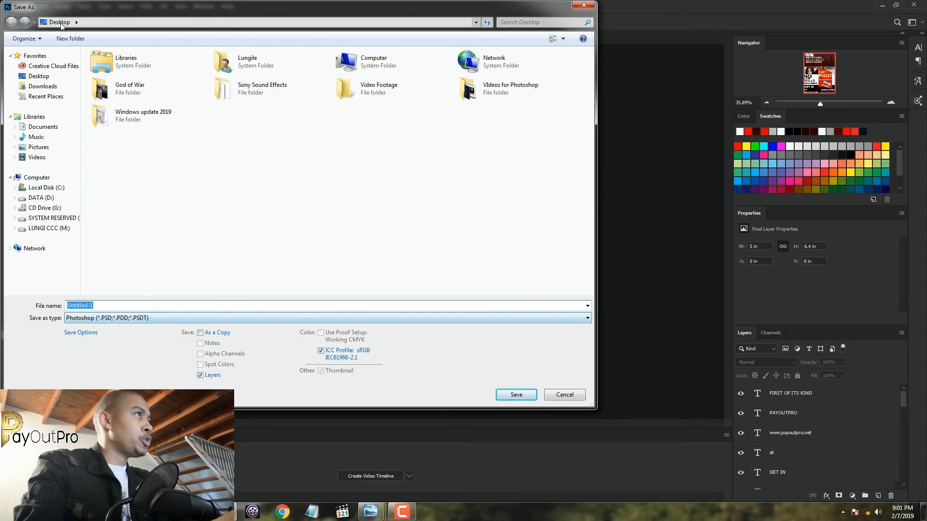
{"action": "left_click", "coordinate": [120, 320]}
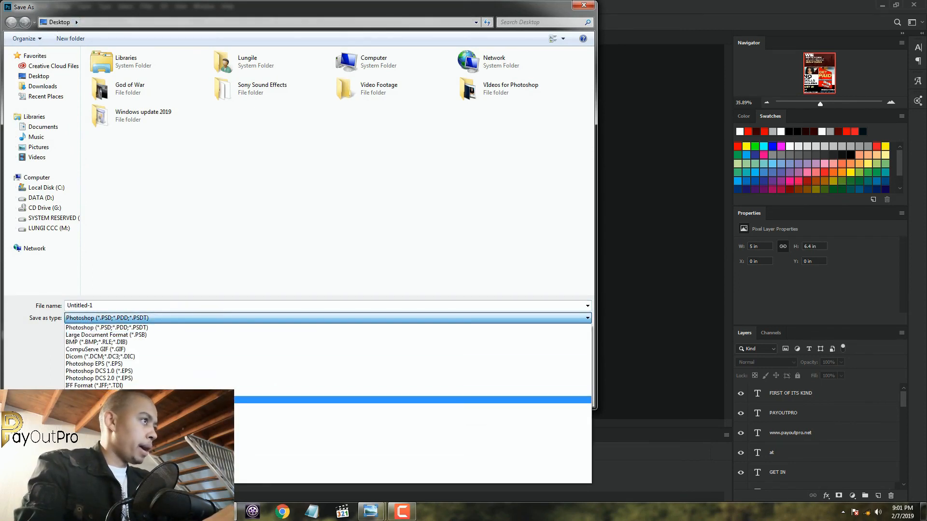
{"action": "left_click", "coordinate": [120, 399]}
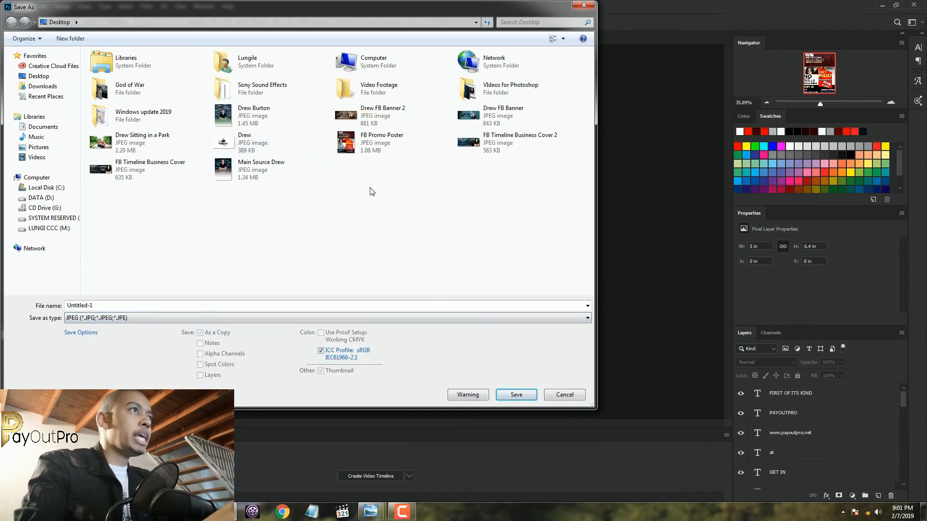
{"action": "left_click", "coordinate": [371, 149]}
{"action": "left_click", "coordinate": [176, 305]}
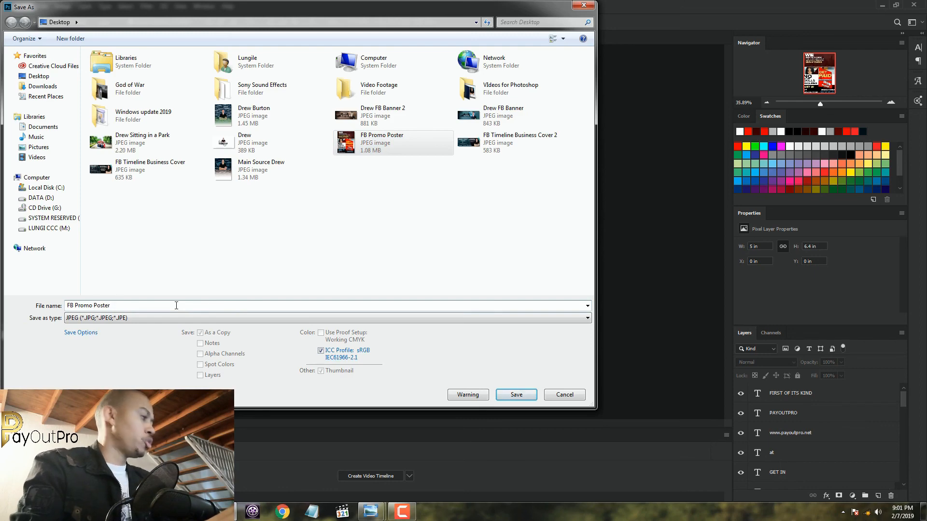
{"action": "type", "text": "2"}
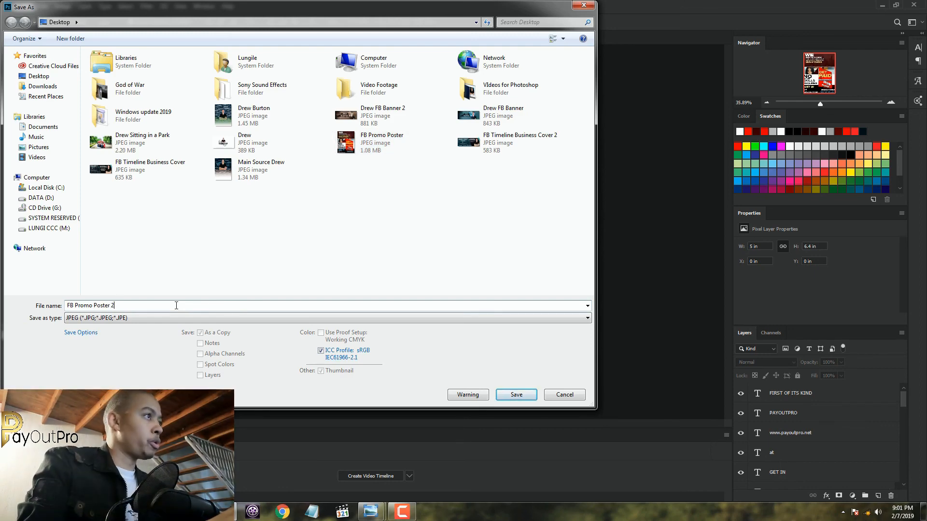
{"action": "key", "text": "Return"}
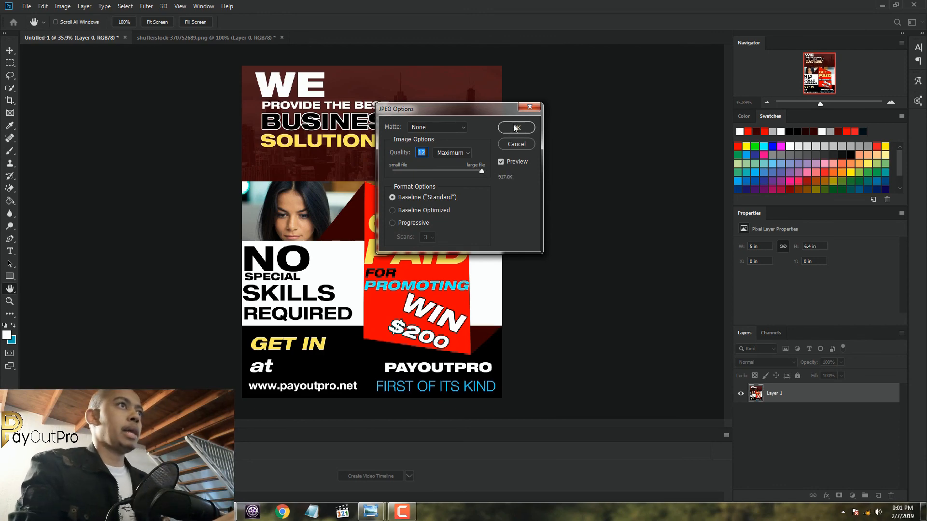
{"action": "left_click", "coordinate": [514, 127]}
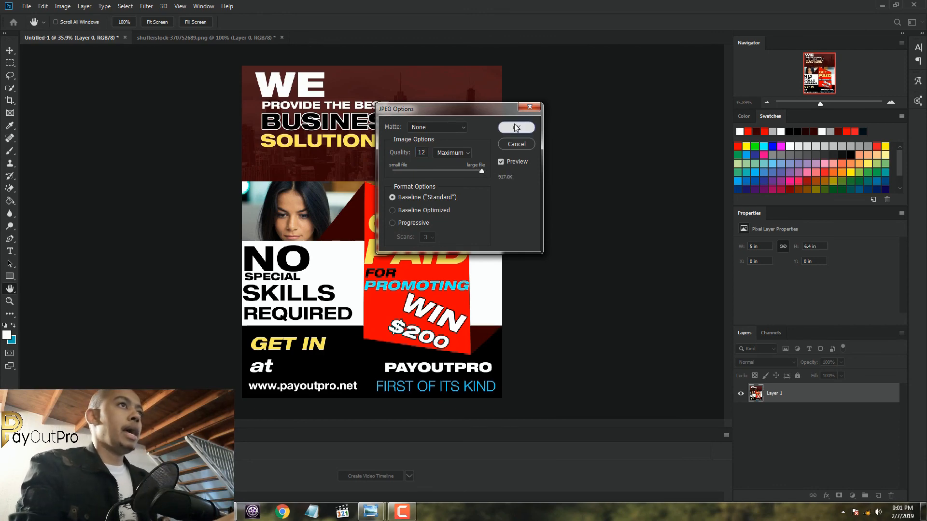
{"action": "left_click", "coordinate": [923, 511]}
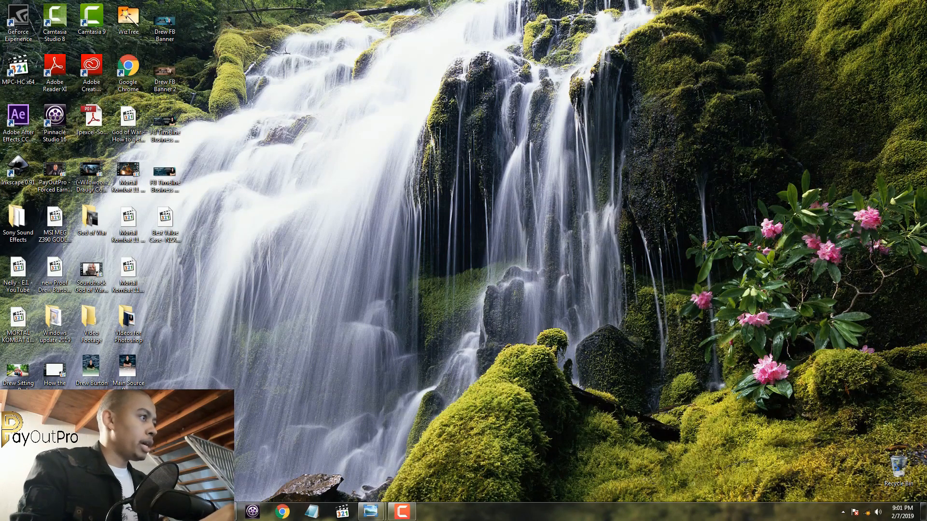